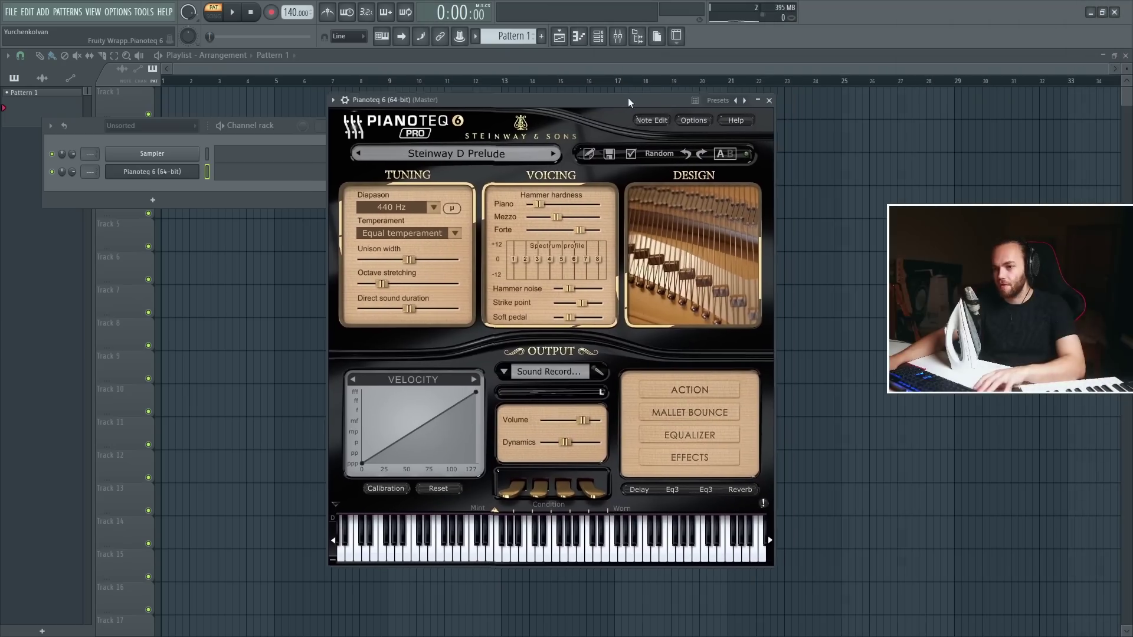
- Reposition the Pianoteq window and set the piano's Condition to about midway between Mint and Worn
{"action": "left_click_drag", "start_coordinate": [577, 115], "coordinate": [551, 97]}
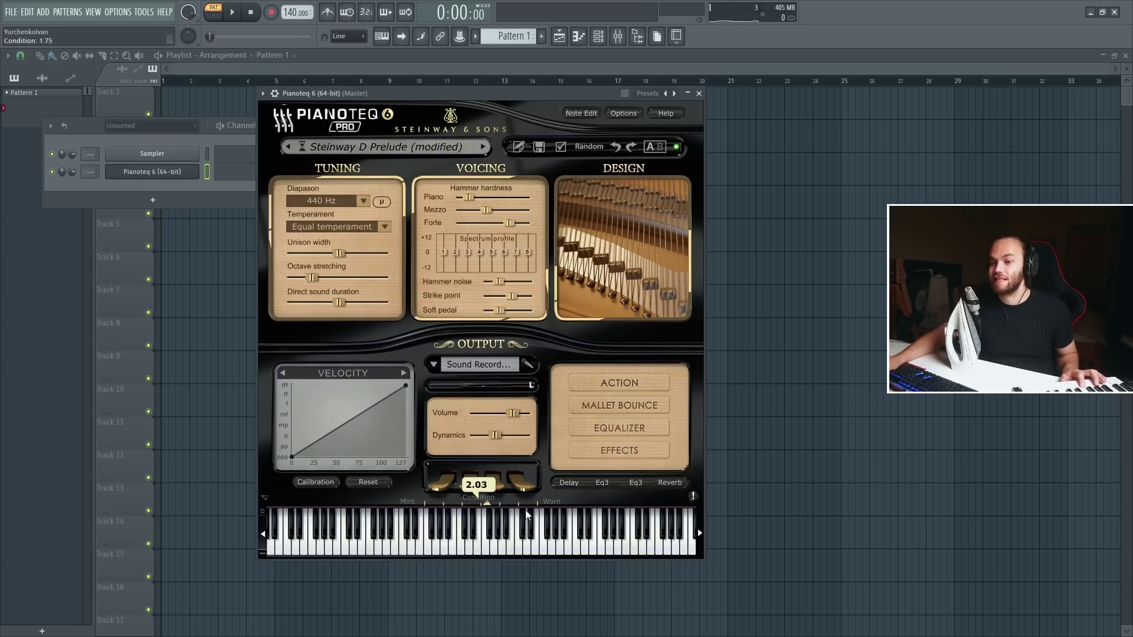
{"action": "left_click_drag", "start_coordinate": [527, 515], "coordinate": [553, 515]}
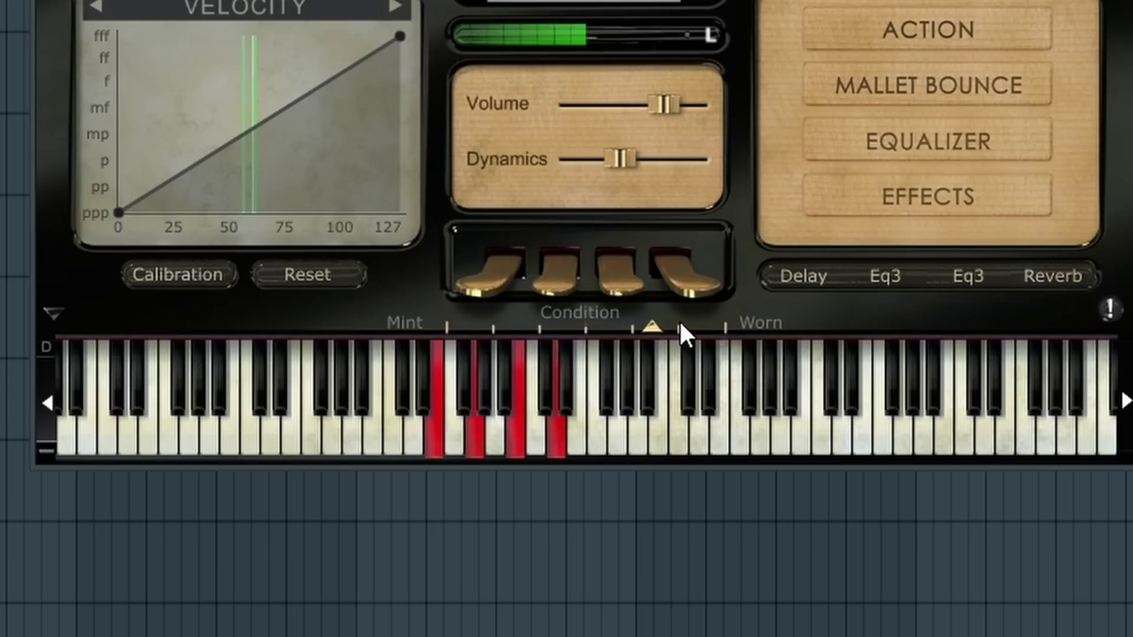
{"action": "left_click_drag", "start_coordinate": [645, 323], "coordinate": [580, 327]}
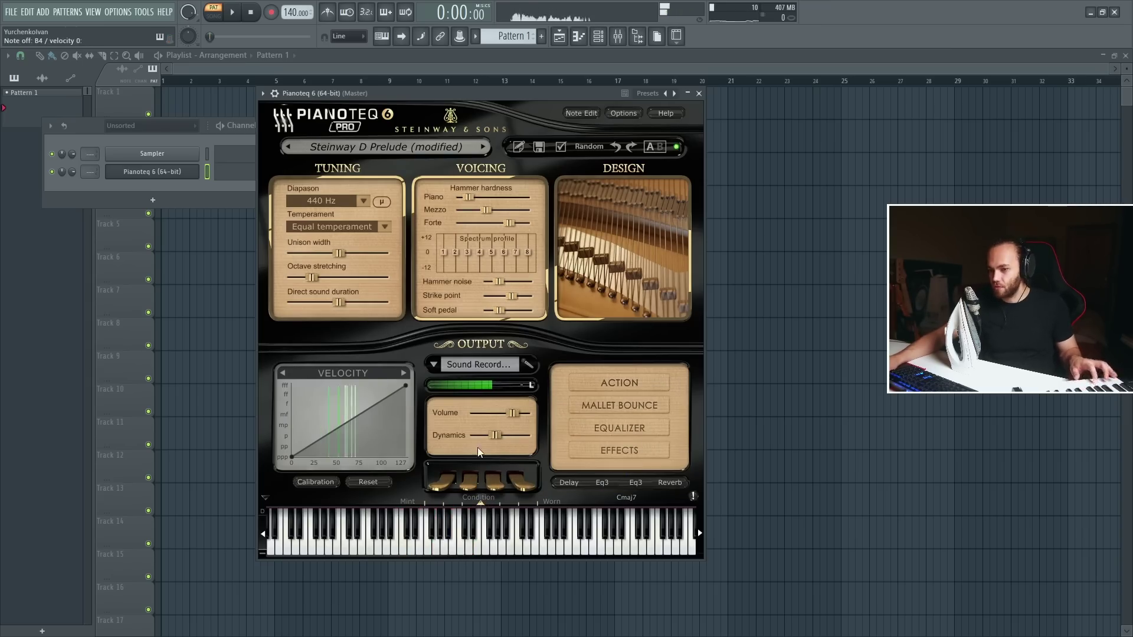
- Look over the Grand Steinway B presets without loading one, and close the Pianoteq window
{"action": "left_click", "coordinate": [518, 147]}
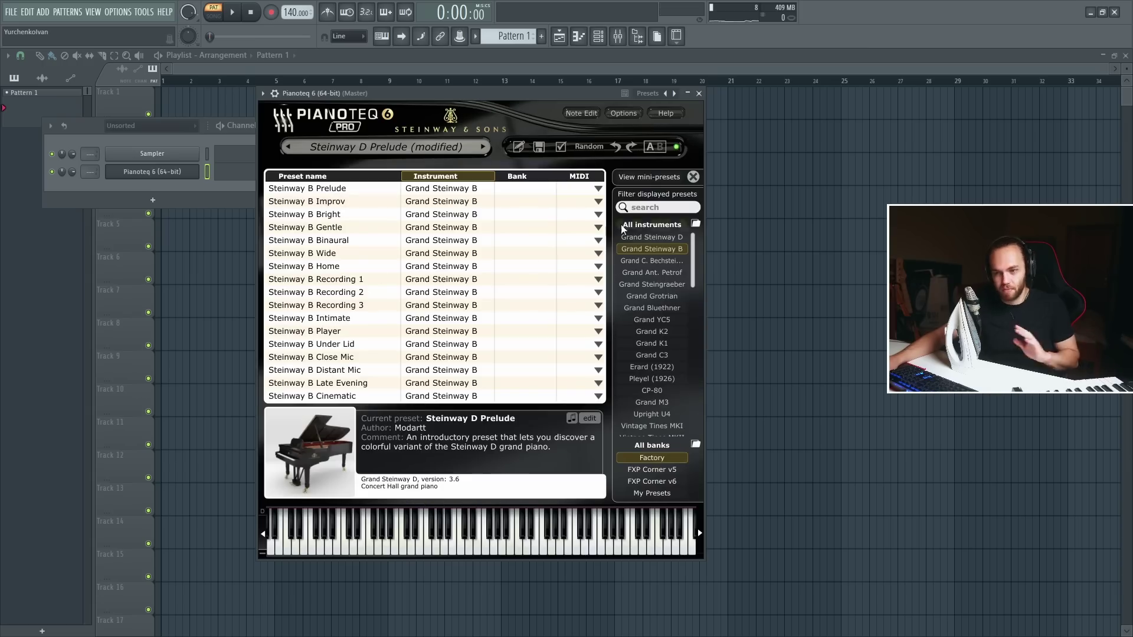
{"action": "left_click", "coordinate": [692, 177]}
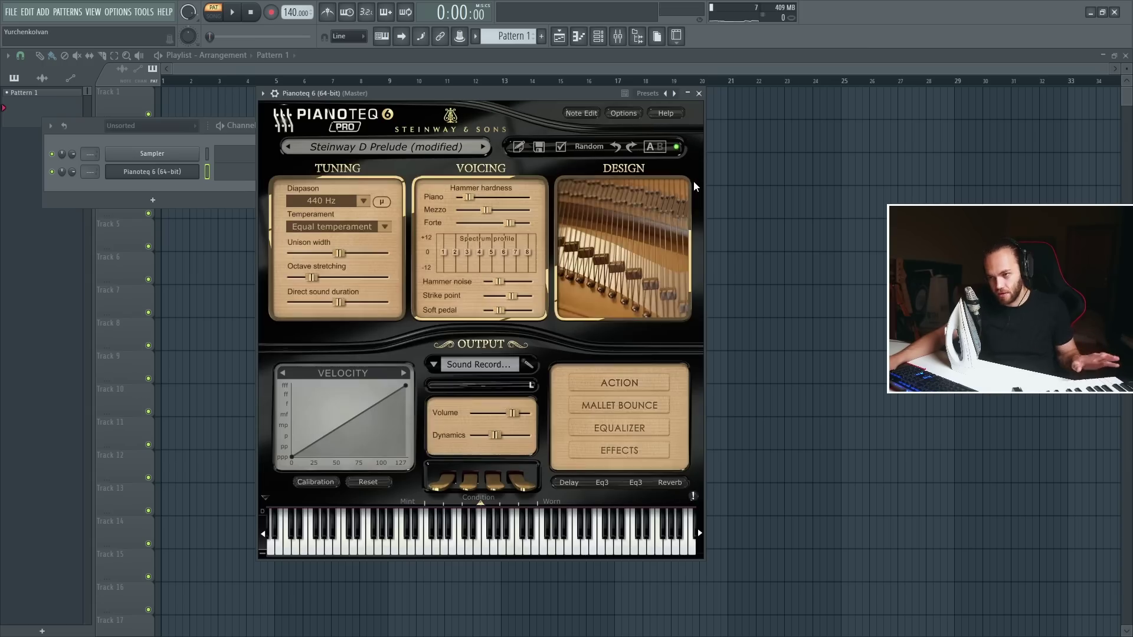
{"action": "left_click", "coordinate": [207, 171]}
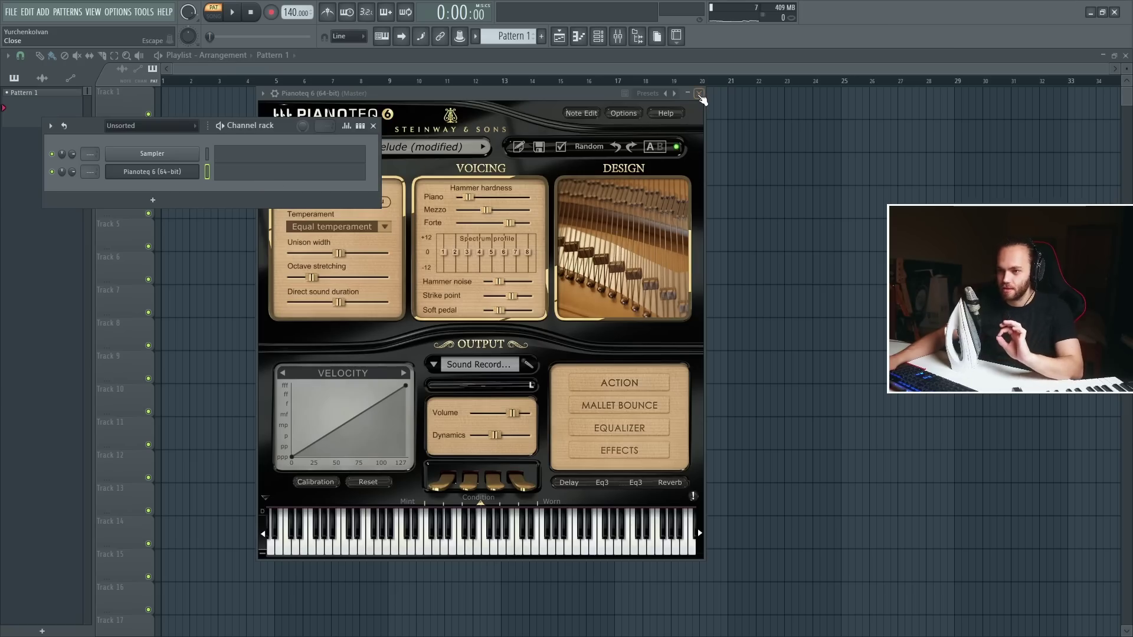
{"action": "left_click", "coordinate": [701, 94]}
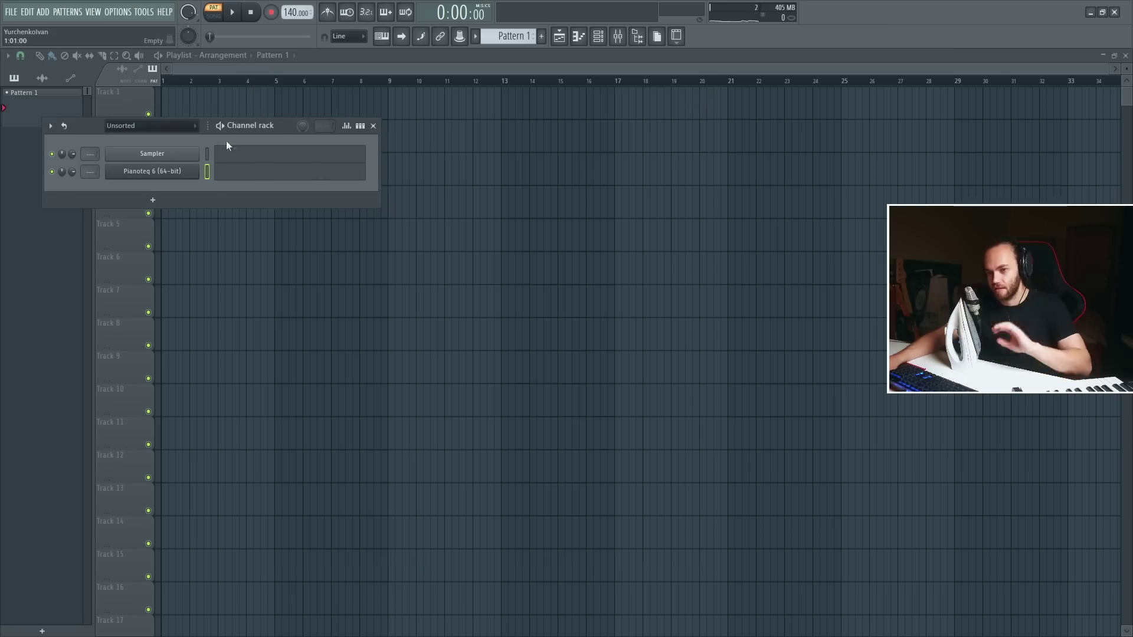
- Open the Pianoteq channel's piano roll and place a one-bar C4 note at the start of the pattern
{"action": "left_click", "coordinate": [236, 172]}
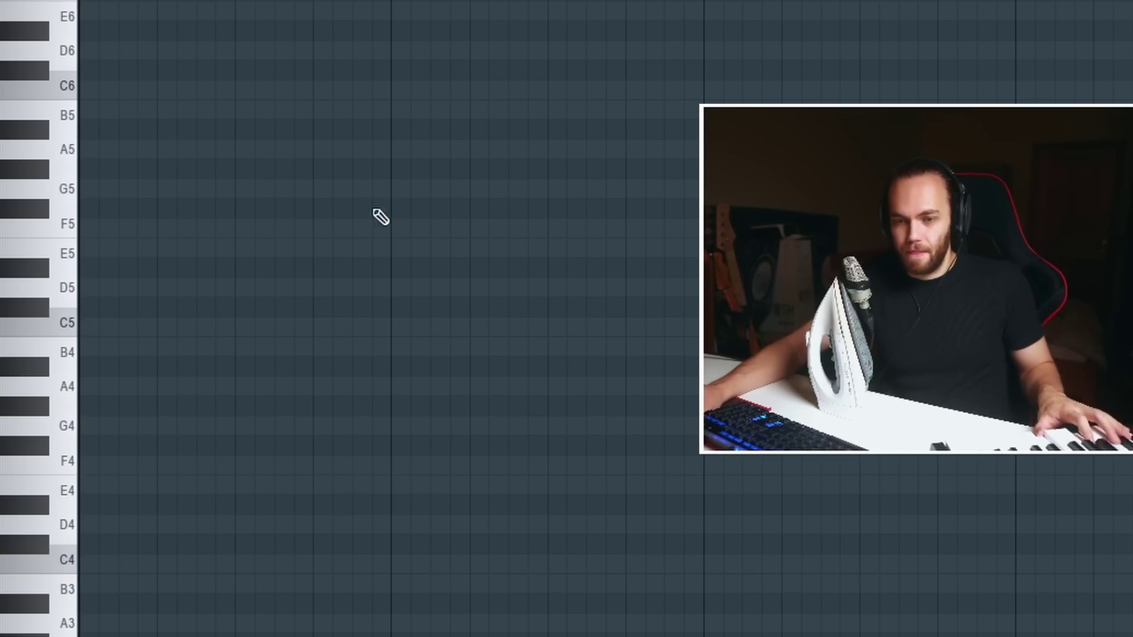
{"action": "scroll", "coordinate": [306, 295], "scroll_direction": "down", "scroll_amount": 3}
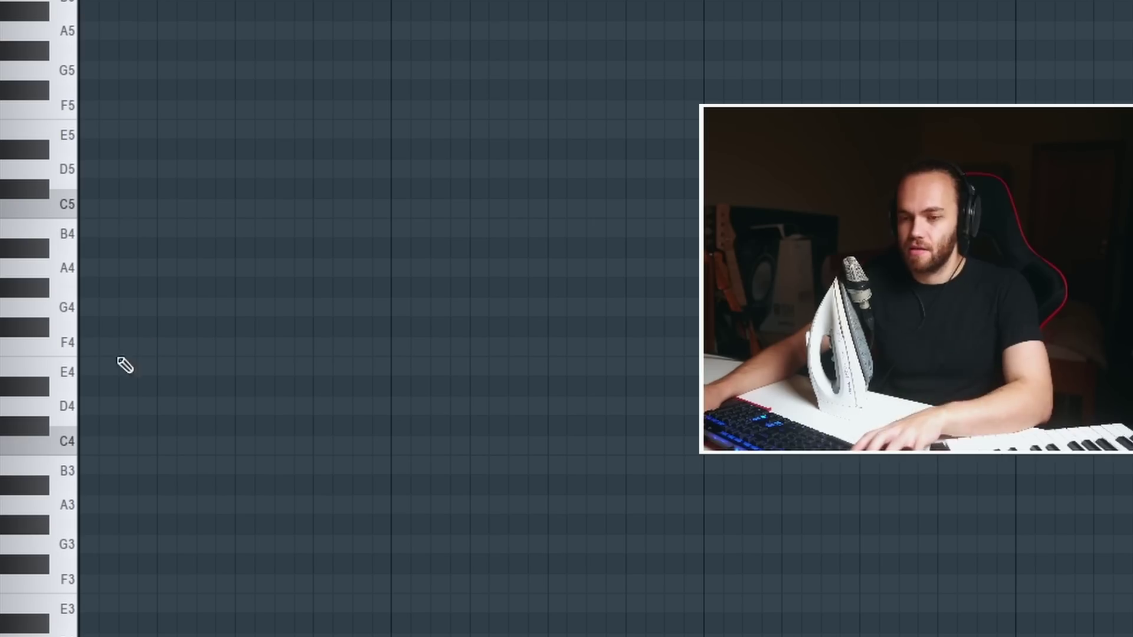
{"action": "scroll", "coordinate": [108, 356], "scroll_direction": "up", "scroll_amount": 3}
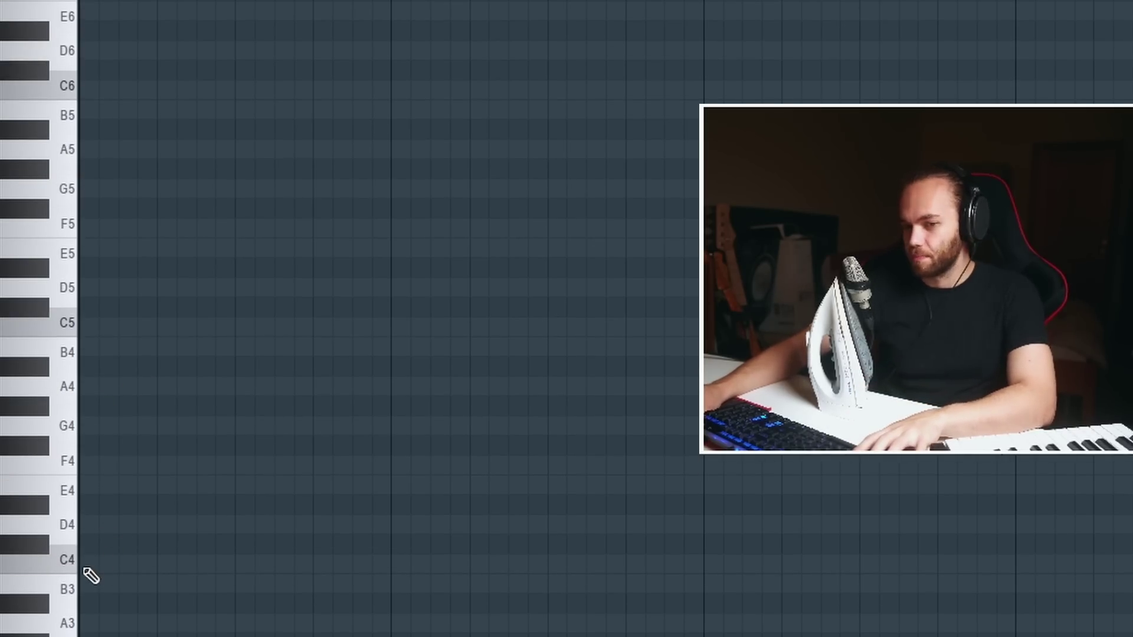
{"action": "left_click", "coordinate": [85, 566]}
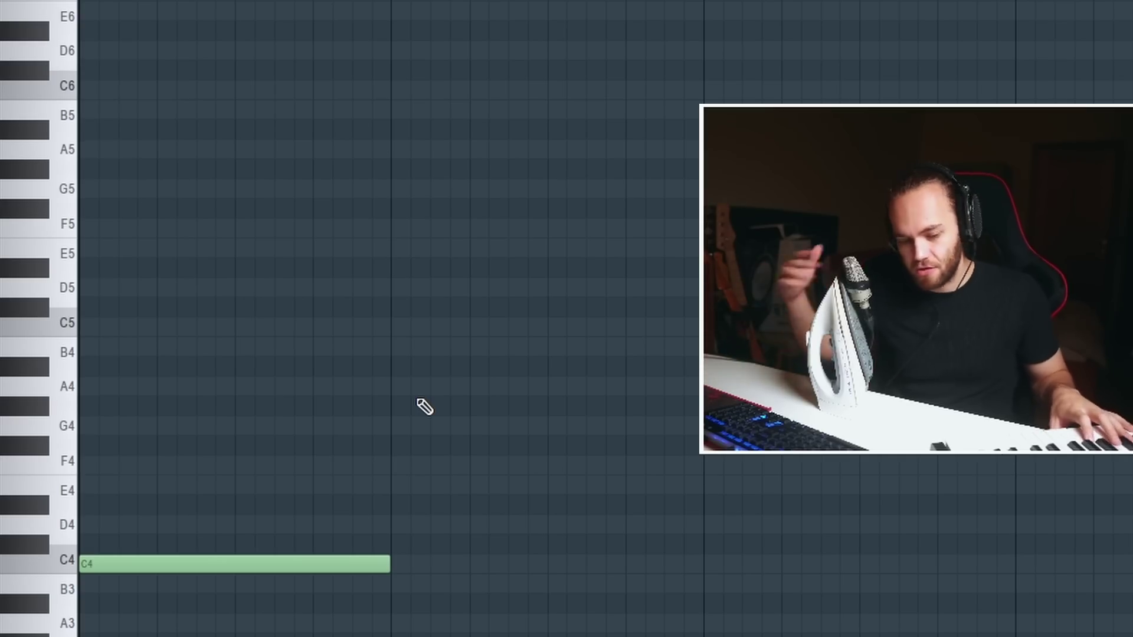
- Add one-bar E4, G4 and C5 notes above the C4 to complete a C major chord, and play it
{"action": "scroll", "coordinate": [349, 366], "scroll_direction": "down", "scroll_amount": 3}
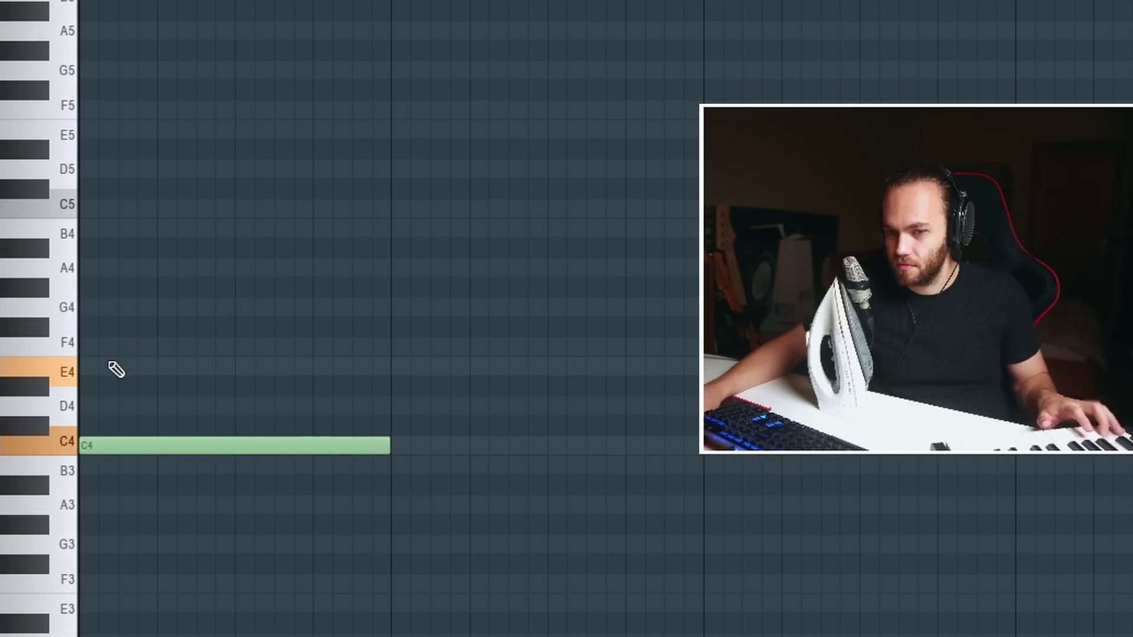
{"action": "left_click", "coordinate": [84, 369]}
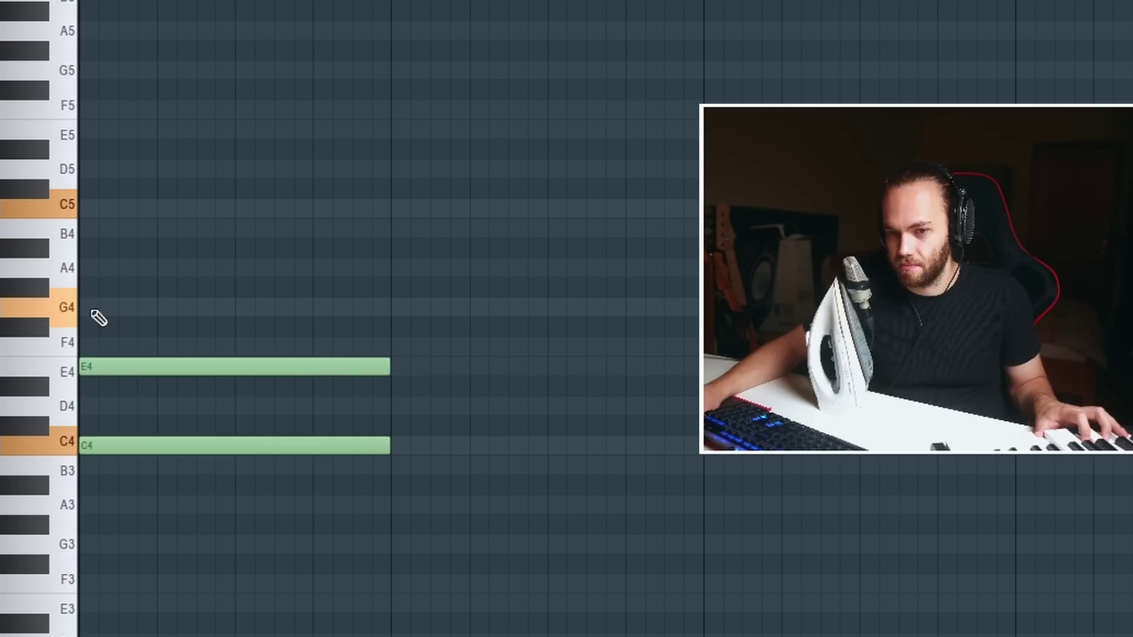
{"action": "left_click", "coordinate": [101, 310]}
{"action": "left_click", "coordinate": [87, 192]}
{"action": "right_click", "coordinate": [88, 194]}
{"action": "left_click", "coordinate": [93, 206]}
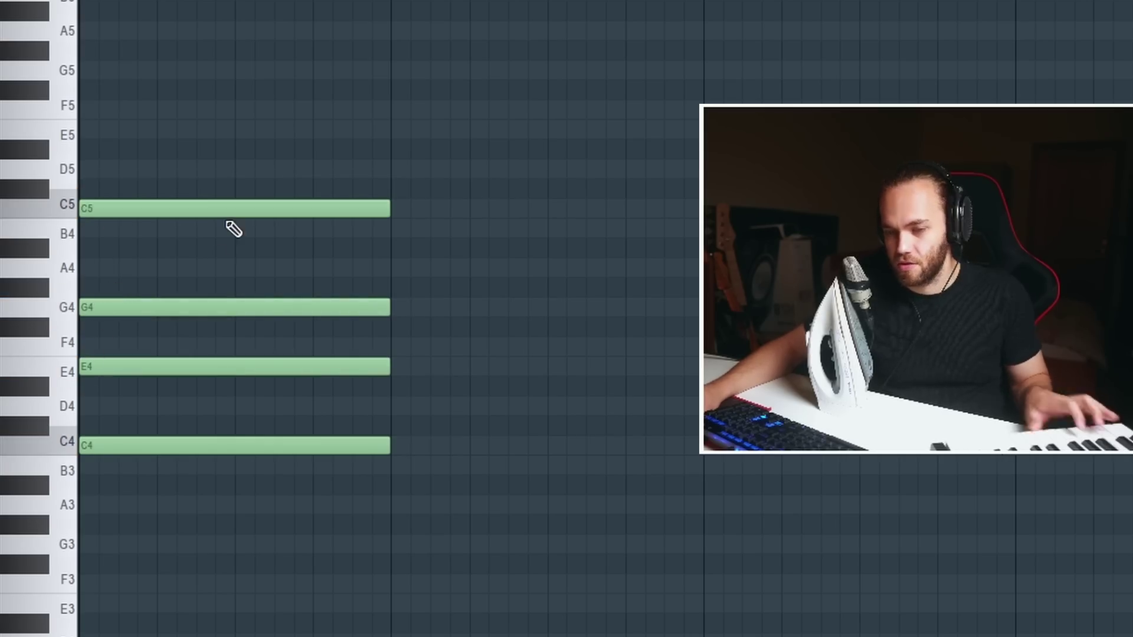
{"action": "key", "text": "space"}
{"action": "key", "text": "space"}
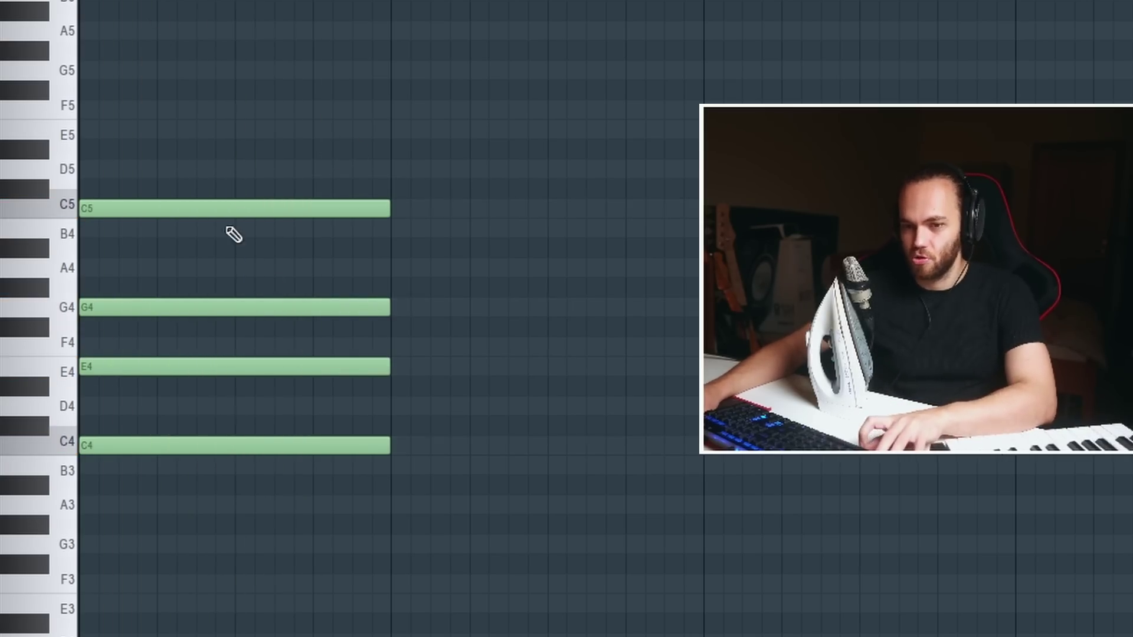
- Delete the E4 third from the chord and play back the remaining notes
{"action": "scroll", "coordinate": [2, 359], "scroll_direction": "up", "scroll_amount": 1}
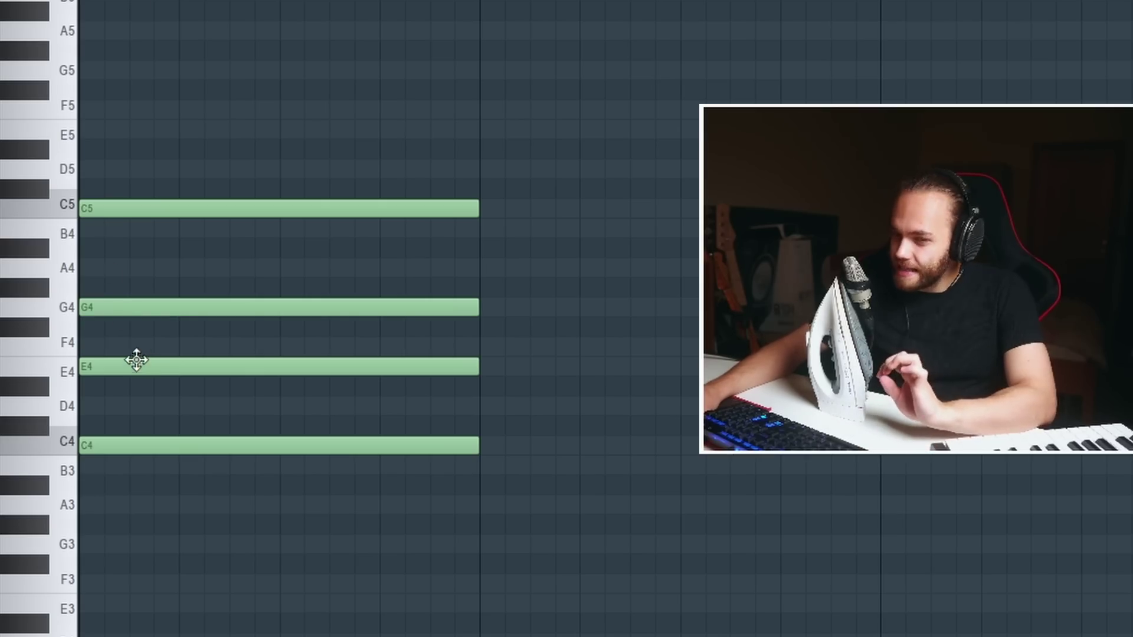
{"action": "left_click", "coordinate": [102, 446]}
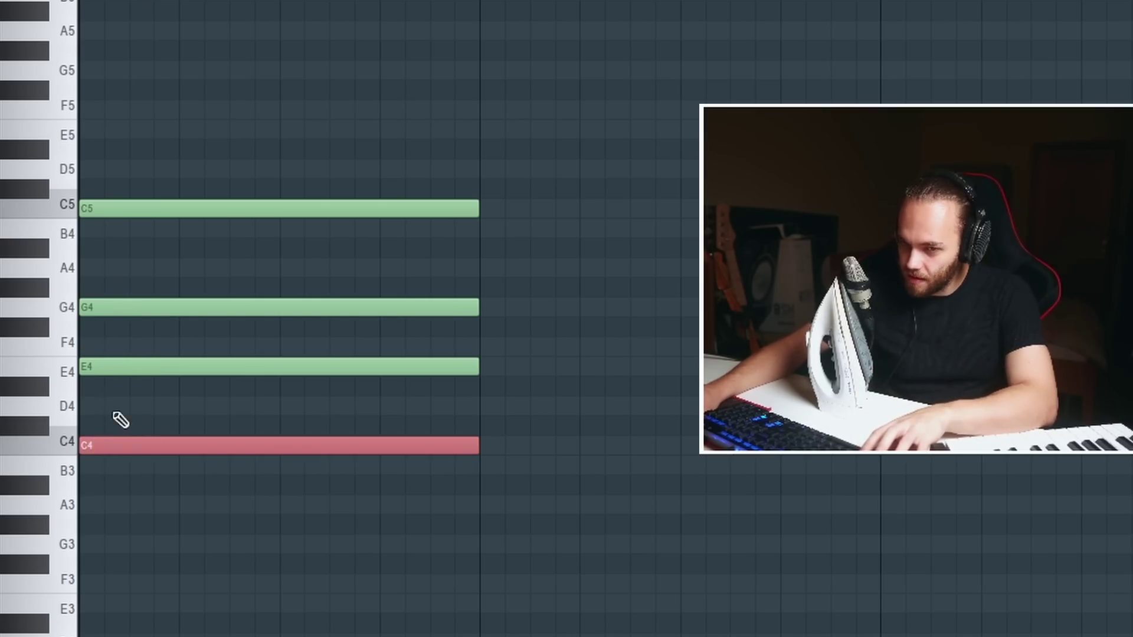
{"action": "left_click", "coordinate": [144, 367]}
{"action": "right_click", "coordinate": [145, 367]}
{"action": "key", "text": "space"}
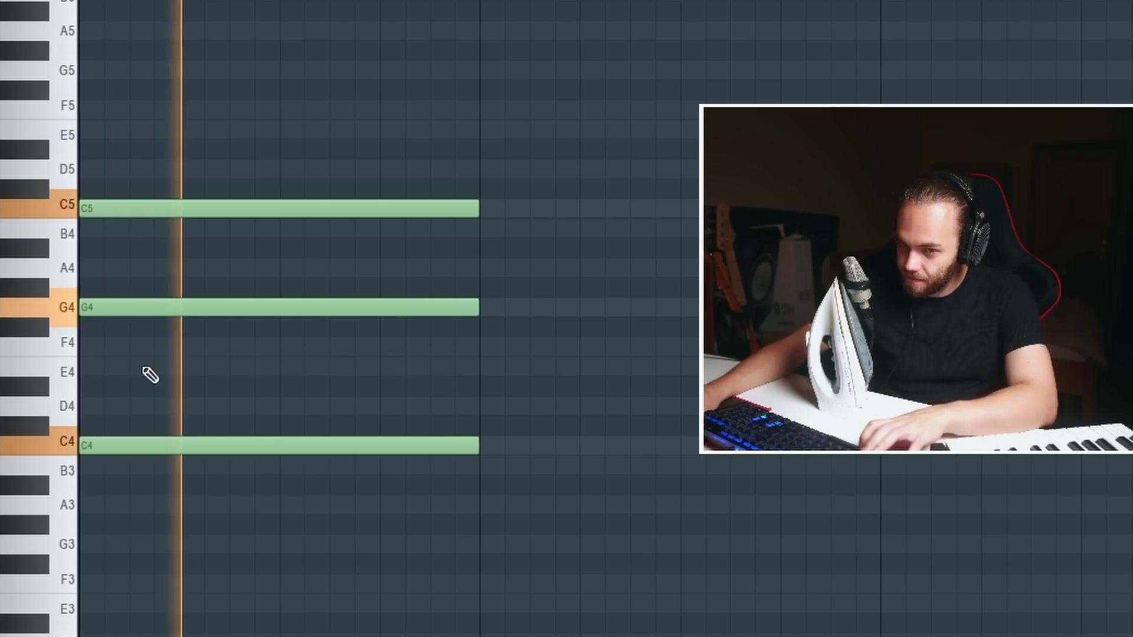
{"action": "key", "text": "space"}
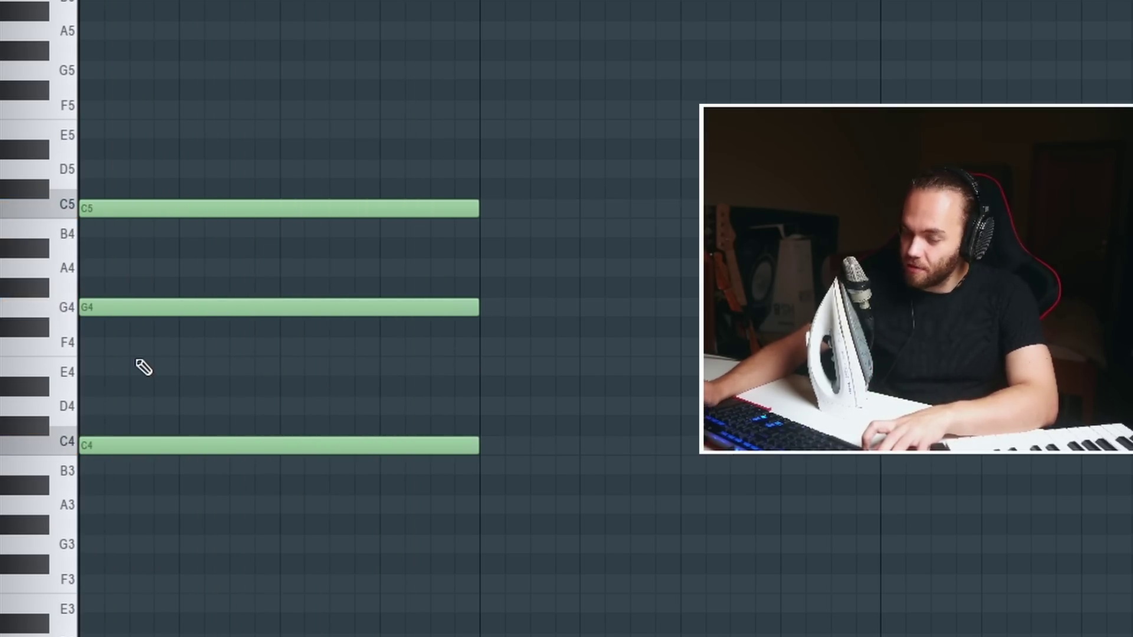
- Audition E♭4 and E4 as the chord's third, playing each version, and remove the third again
{"action": "left_click", "coordinate": [86, 386]}
{"action": "key", "text": "space"}
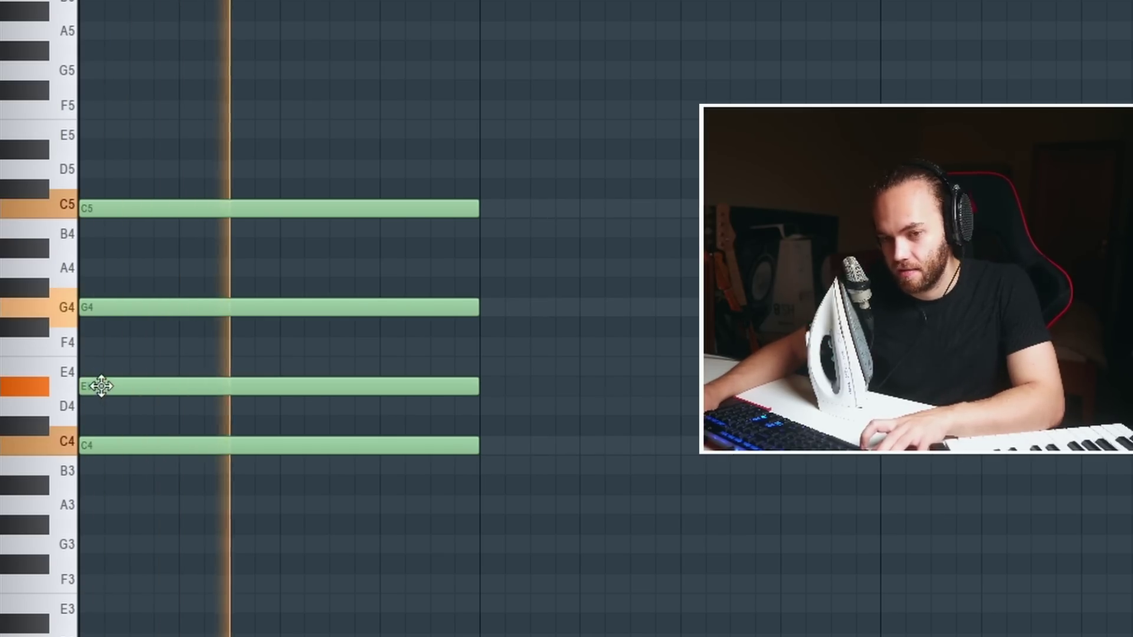
{"action": "left_click_drag", "start_coordinate": [99, 387], "coordinate": [89, 373]}
{"action": "key", "text": "space"}
{"action": "key", "text": "space"}
{"action": "right_click", "coordinate": [102, 368]}
{"action": "key", "text": "space"}
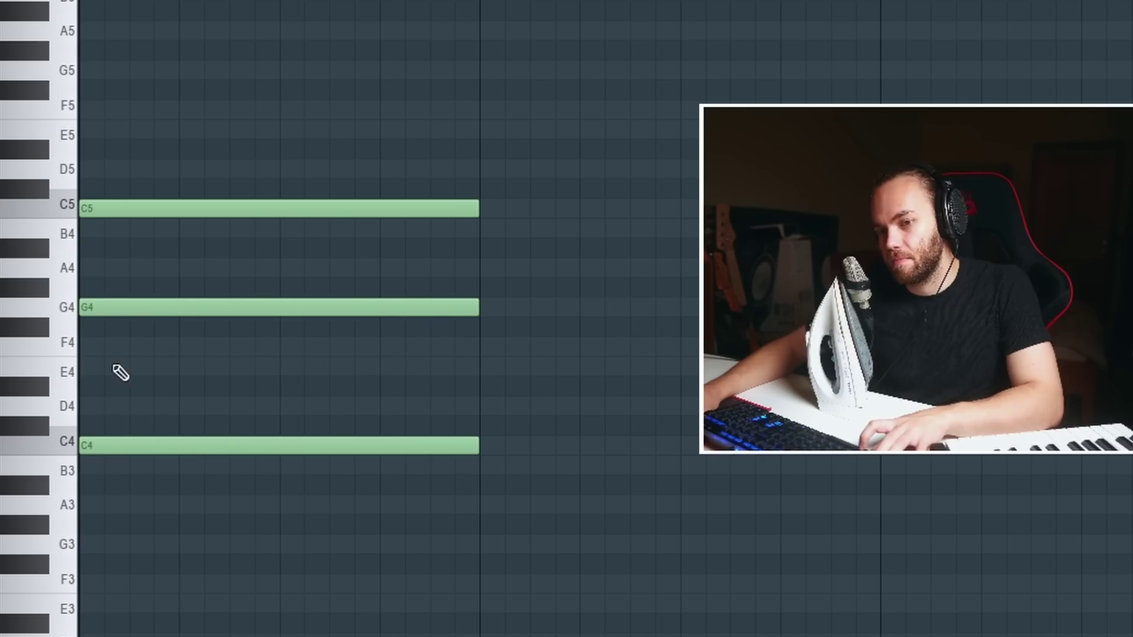
- Try F4 in place of the chord's third, play the chord, and delete the F4 note
{"action": "left_click", "coordinate": [83, 407]}
{"action": "right_click", "coordinate": [83, 410]}
{"action": "left_click", "coordinate": [81, 344]}
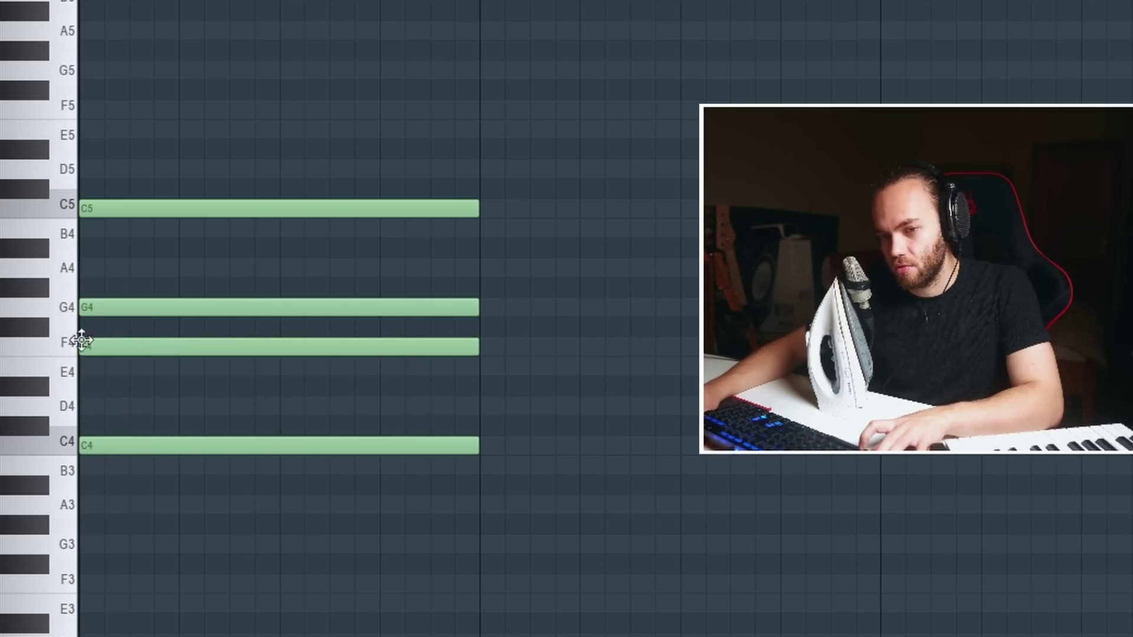
{"action": "key", "text": "space"}
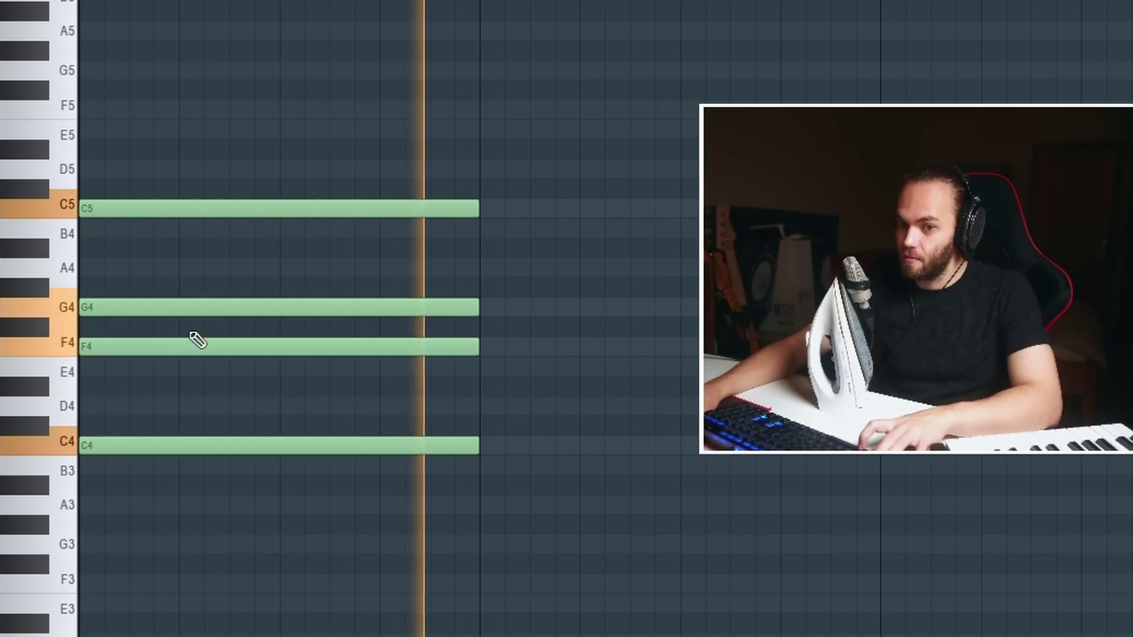
{"action": "key", "text": "space"}
{"action": "right_click", "coordinate": [177, 353]}
- Add a one-bar D4 note to form a Csus2 chord and play it several times
{"action": "left_click", "coordinate": [83, 407]}
{"action": "key", "text": "space"}
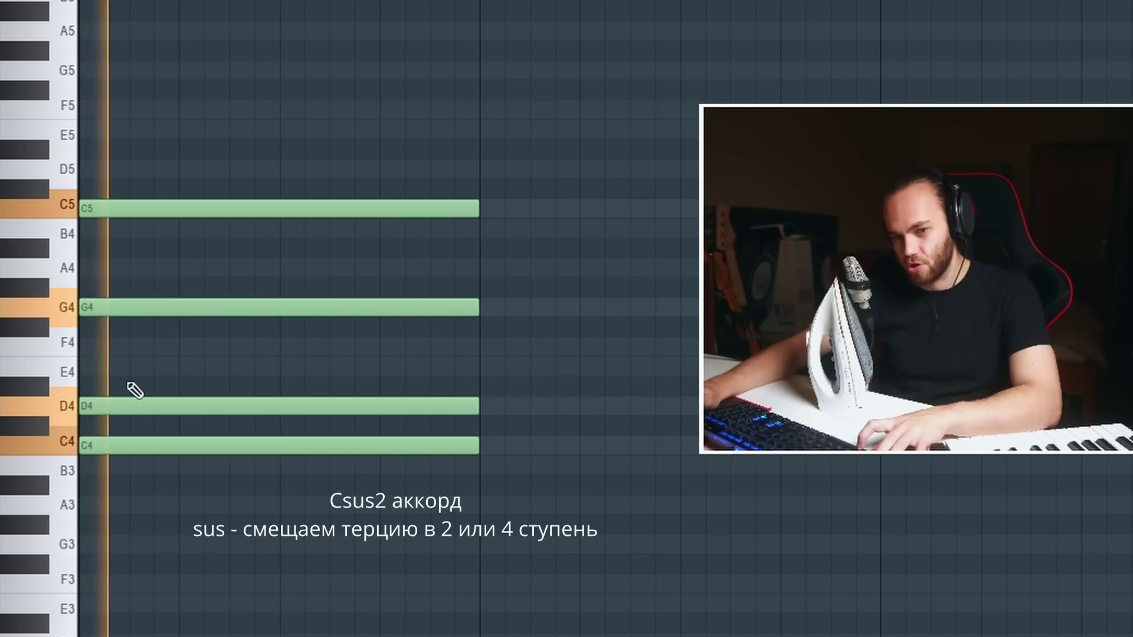
{"action": "key", "text": "space"}
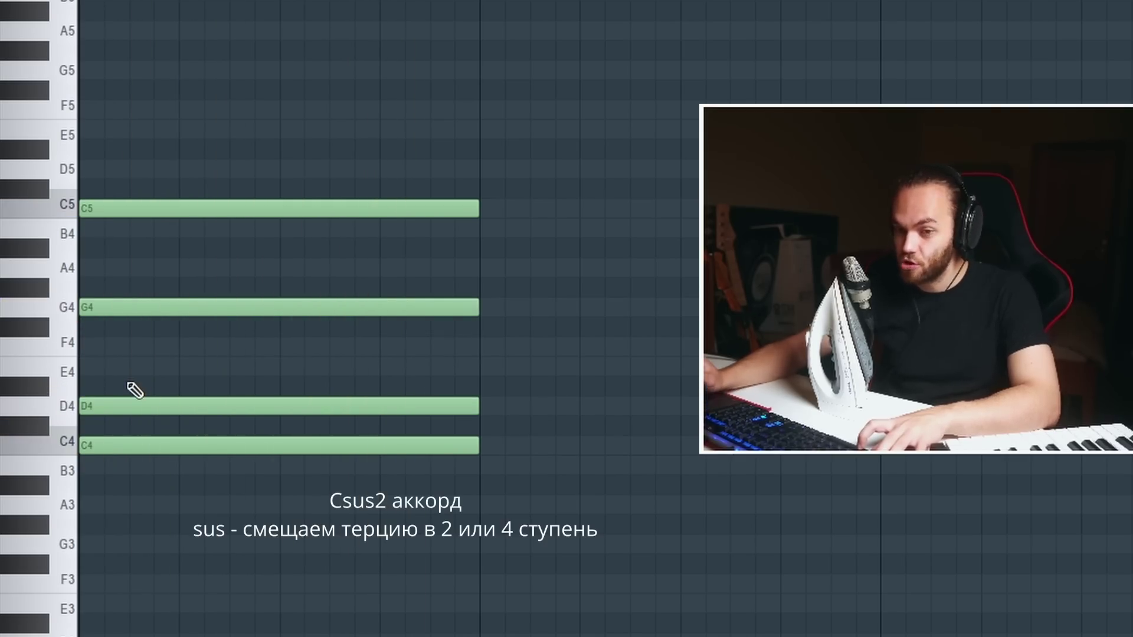
{"action": "key", "text": "space"}
{"action": "key", "text": "space"}
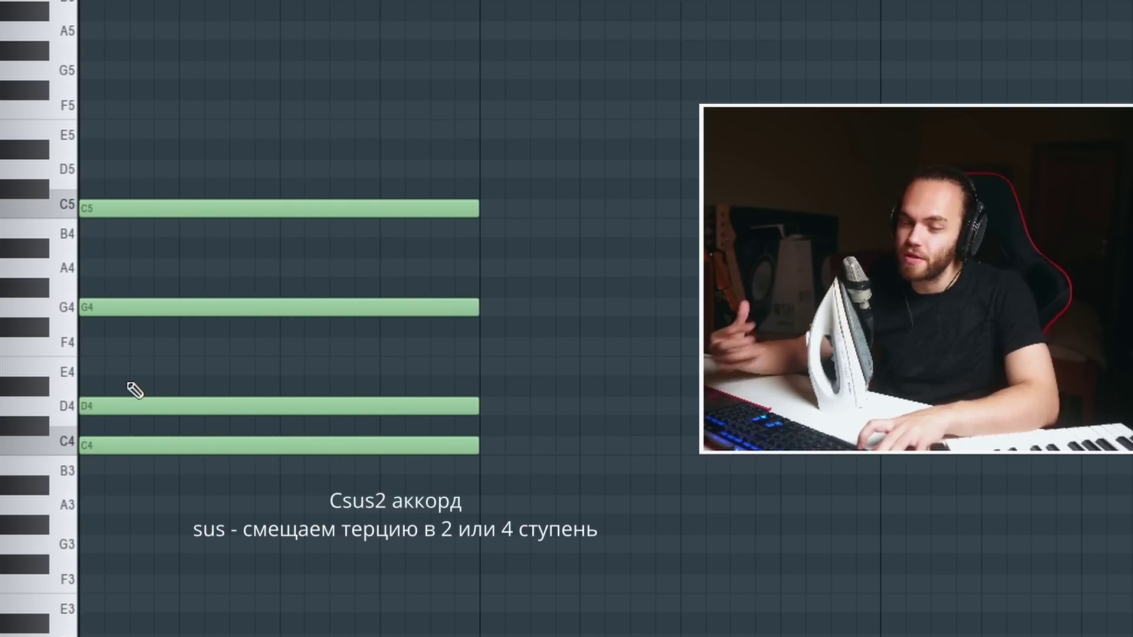
{"action": "key", "text": "space"}
{"action": "key", "text": "space"}
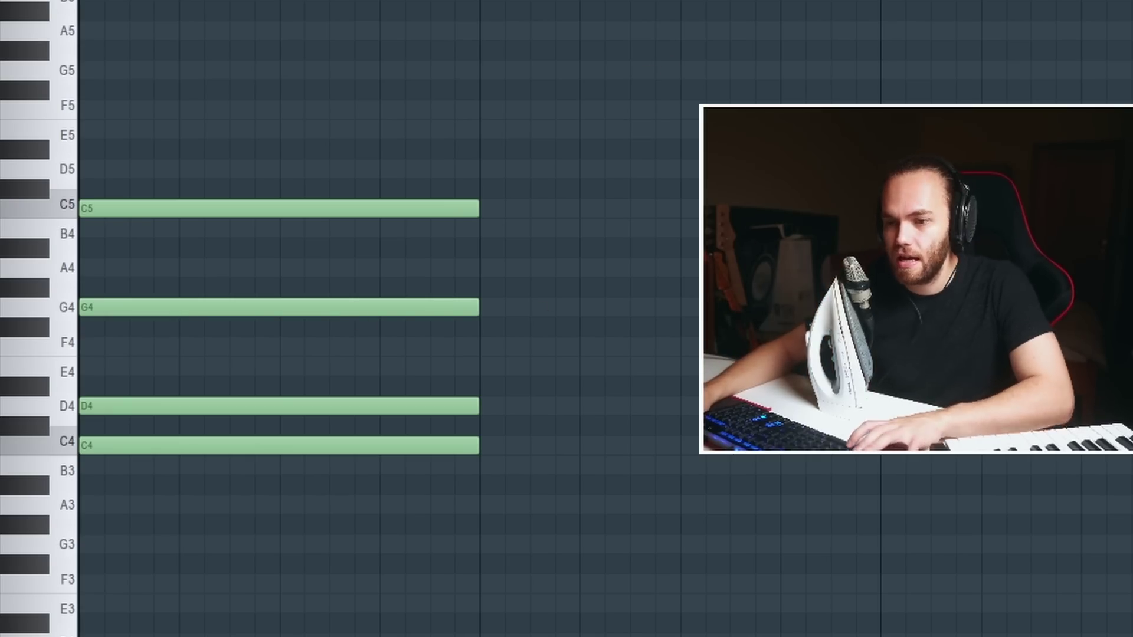
{"action": "key", "text": "space"}
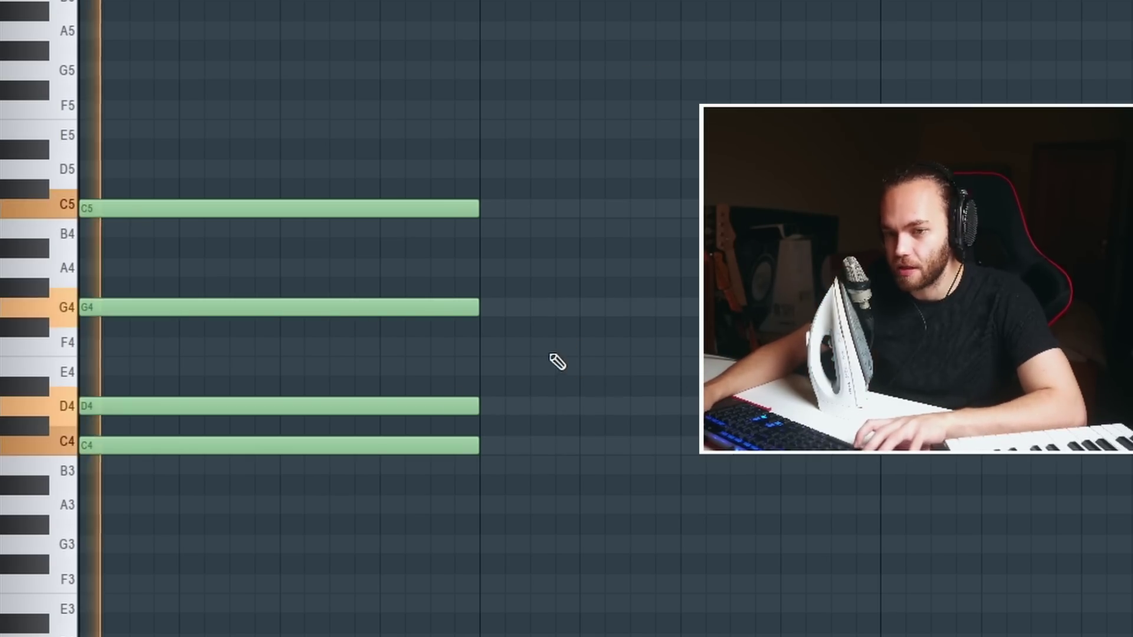
{"action": "key", "text": "space"}
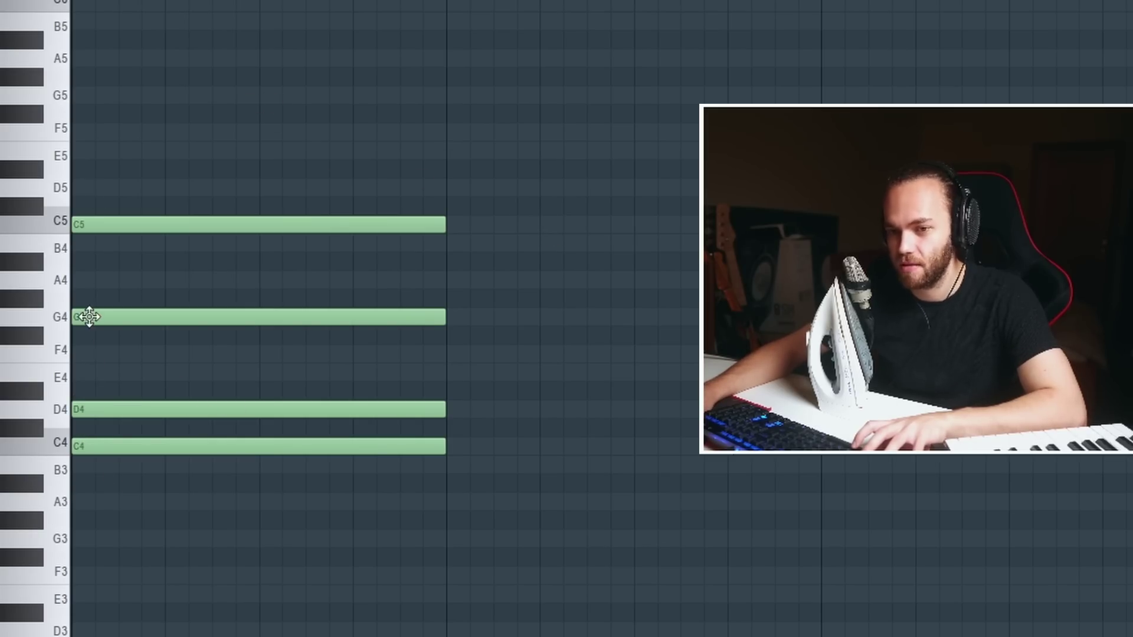
- Replace the upper C5 note with B4 and play the chord
{"action": "left_click", "coordinate": [83, 248]}
{"action": "right_click", "coordinate": [105, 226]}
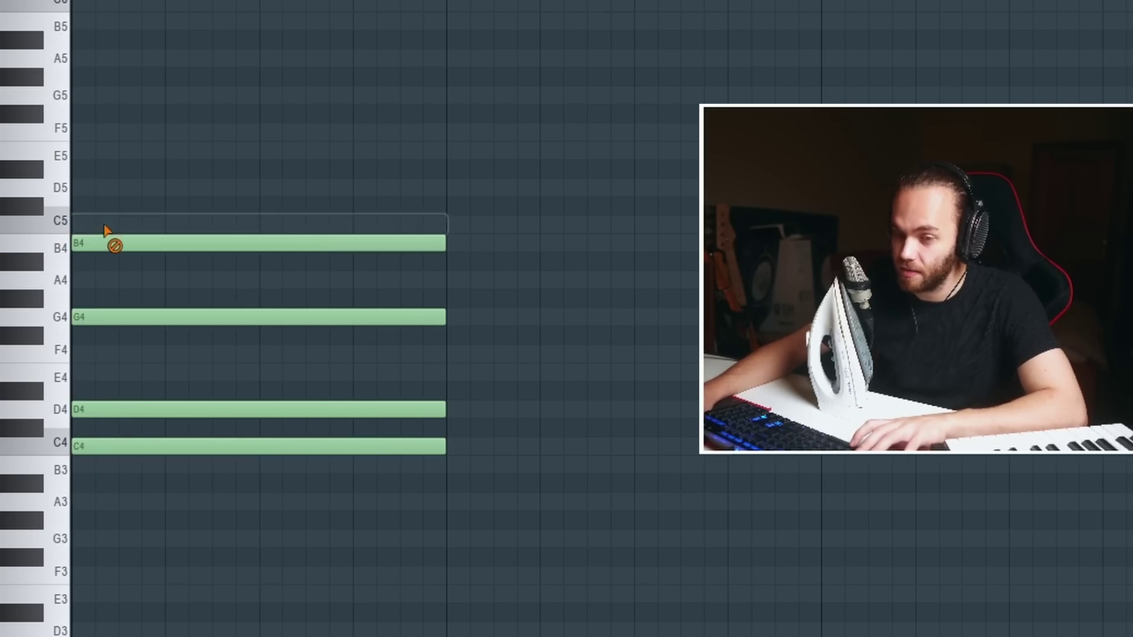
{"action": "key", "text": "space"}
{"action": "key", "text": "space"}
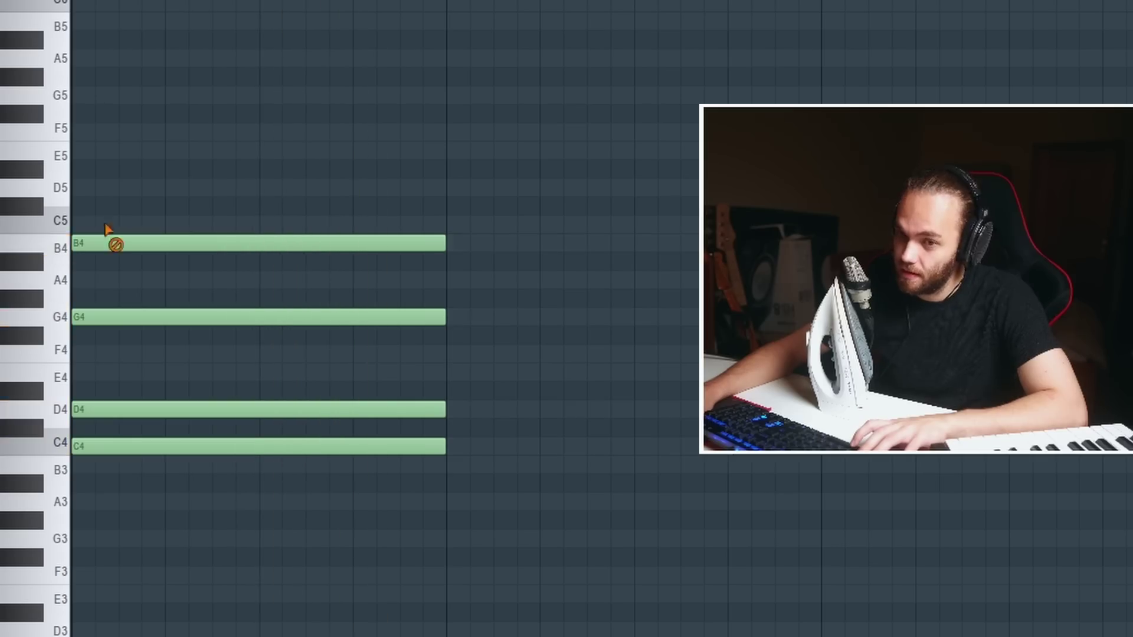
- Replace the B4 note with B♭4 and play the chord
{"action": "right_click", "coordinate": [106, 237]}
{"action": "left_click", "coordinate": [83, 265]}
{"action": "key", "text": "space"}
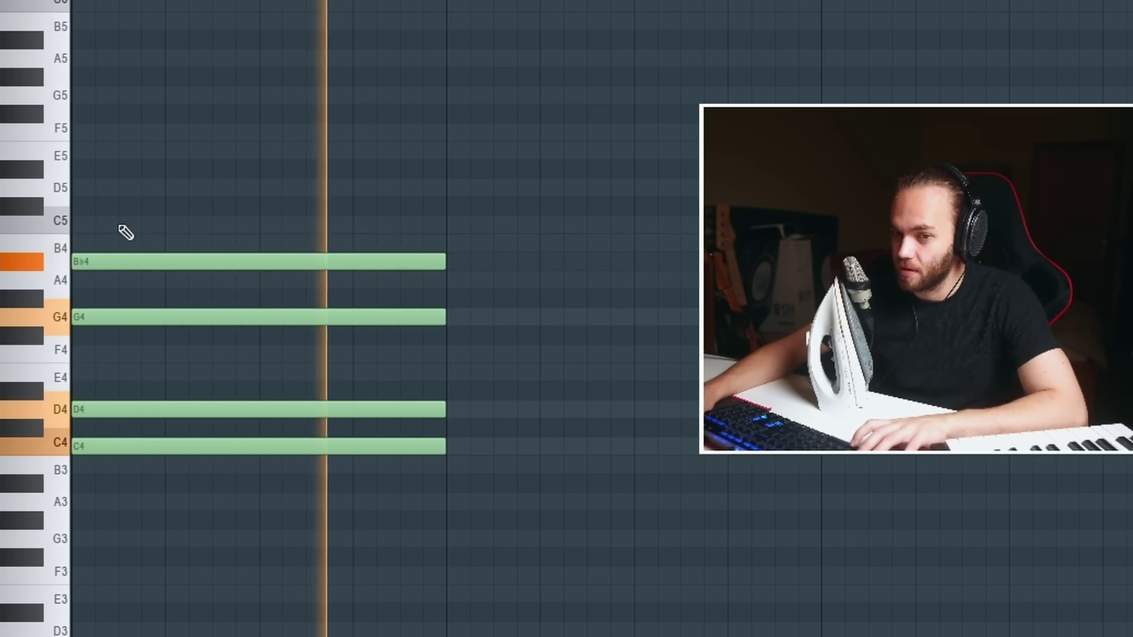
{"action": "key", "text": "space"}
{"action": "key", "text": "space"}
{"action": "key", "text": "space"}
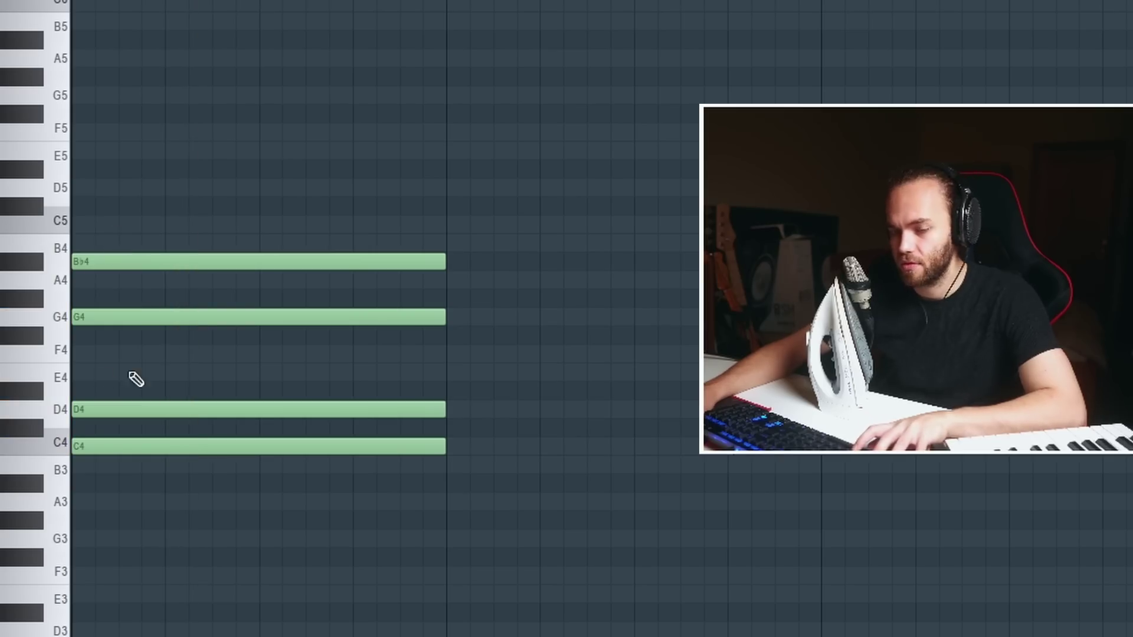
- Raise the D4 and B♭4 notes one octave each to D5 and B♭5, playing the chord in between
{"action": "left_click", "coordinate": [139, 410]}
{"action": "key", "text": "ctrl+Up"}
{"action": "key", "text": "space"}
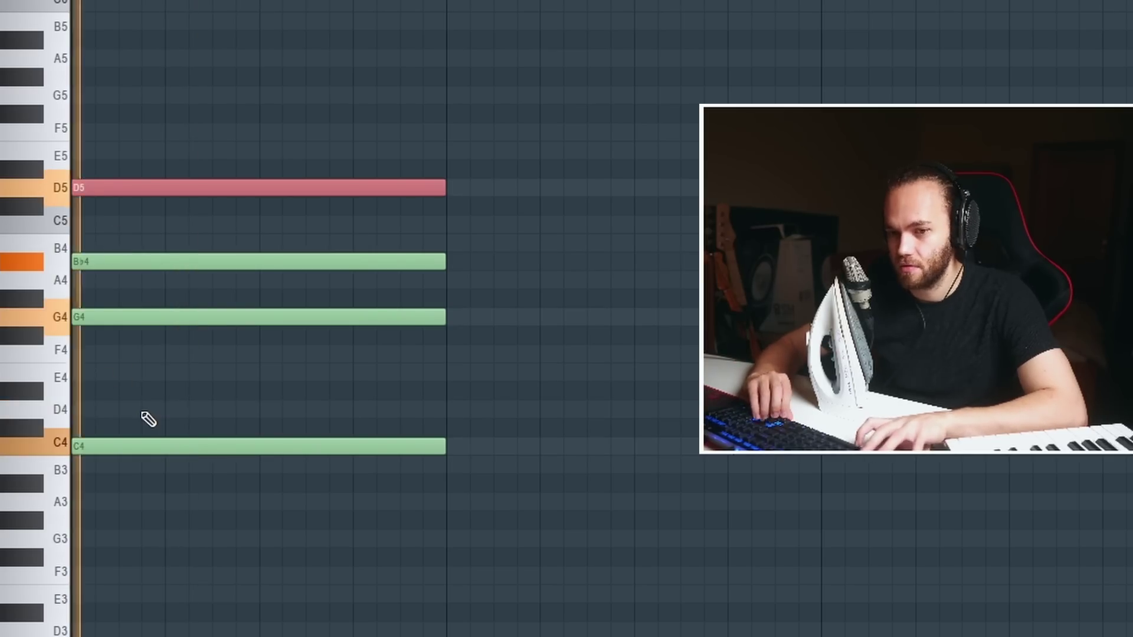
{"action": "left_click", "coordinate": [177, 261]}
{"action": "key", "text": "space"}
{"action": "key", "text": "ctrl+Up"}
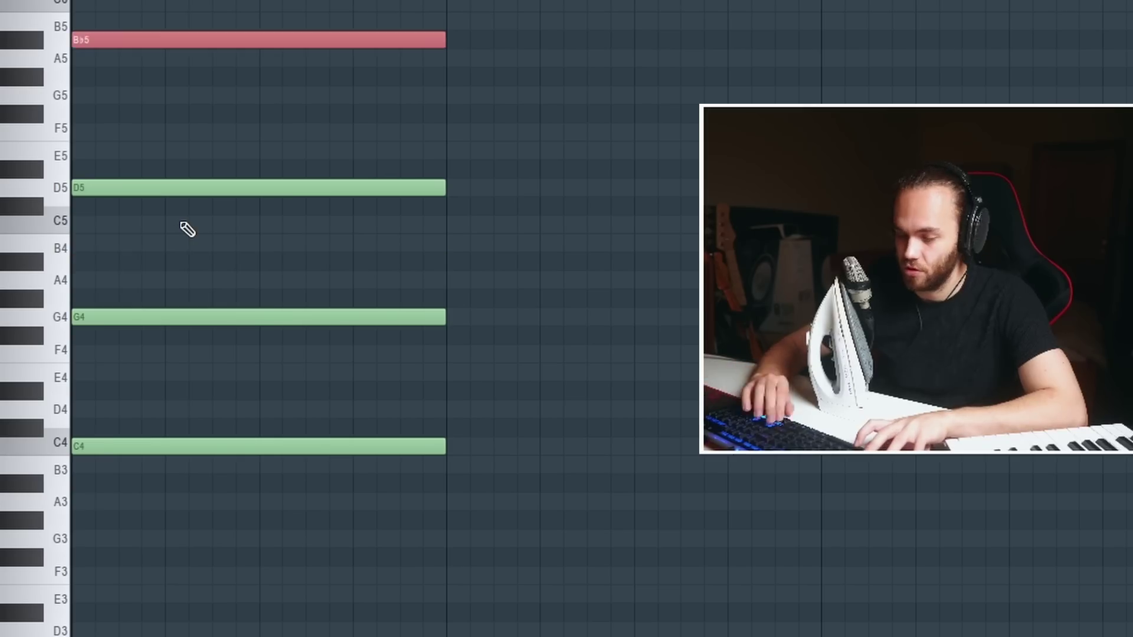
- Try adding a one-bar G5 note to the chord and compare the sound without and with it
{"action": "key", "text": "space"}
{"action": "key", "text": "ctrl+d"}
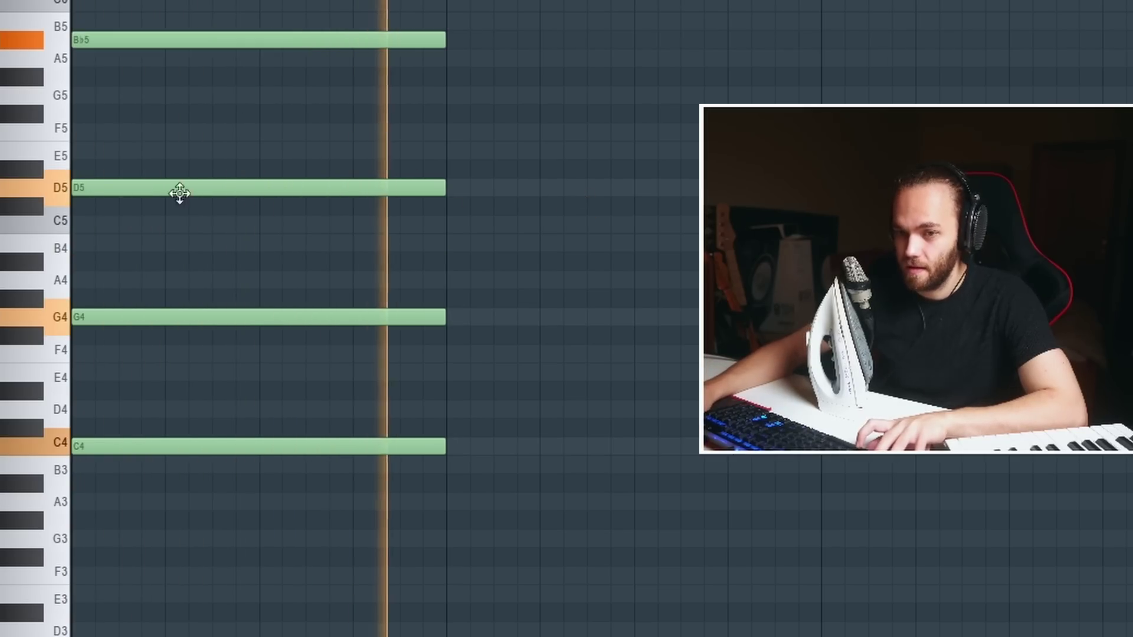
{"action": "key", "text": "space"}
{"action": "left_click", "coordinate": [87, 101]}
{"action": "key", "text": "space"}
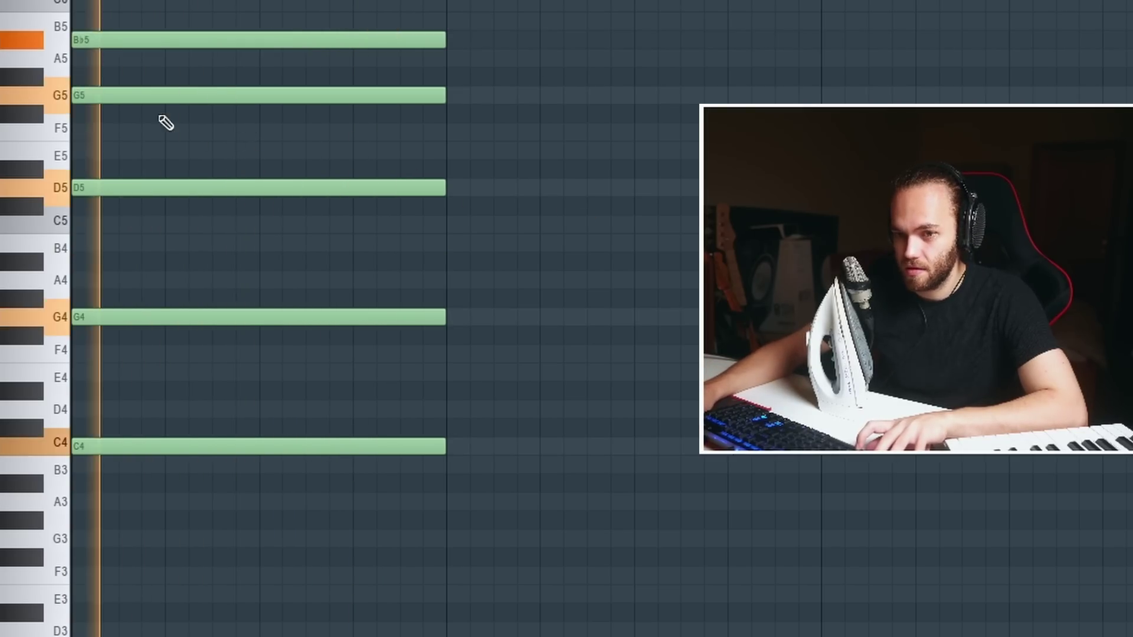
{"action": "key", "text": "space"}
{"action": "right_click", "coordinate": [120, 98]}
- Try a one-bar C5 note in the chord and play it
{"action": "left_click", "coordinate": [94, 222]}
{"action": "key", "text": "space"}
{"action": "key", "text": "space"}
{"action": "right_click", "coordinate": [114, 224]}
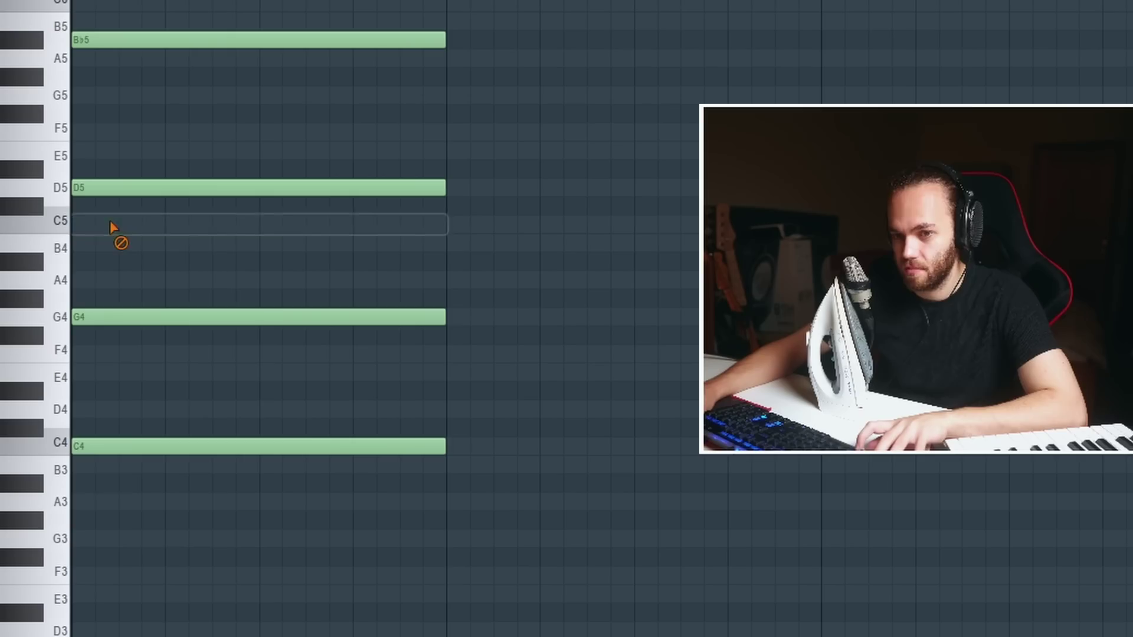
- Try doubling the B♭ an octave lower with a one-bar B♭4 note and play the chord
{"action": "left_click", "coordinate": [78, 261]}
{"action": "key", "text": "space"}
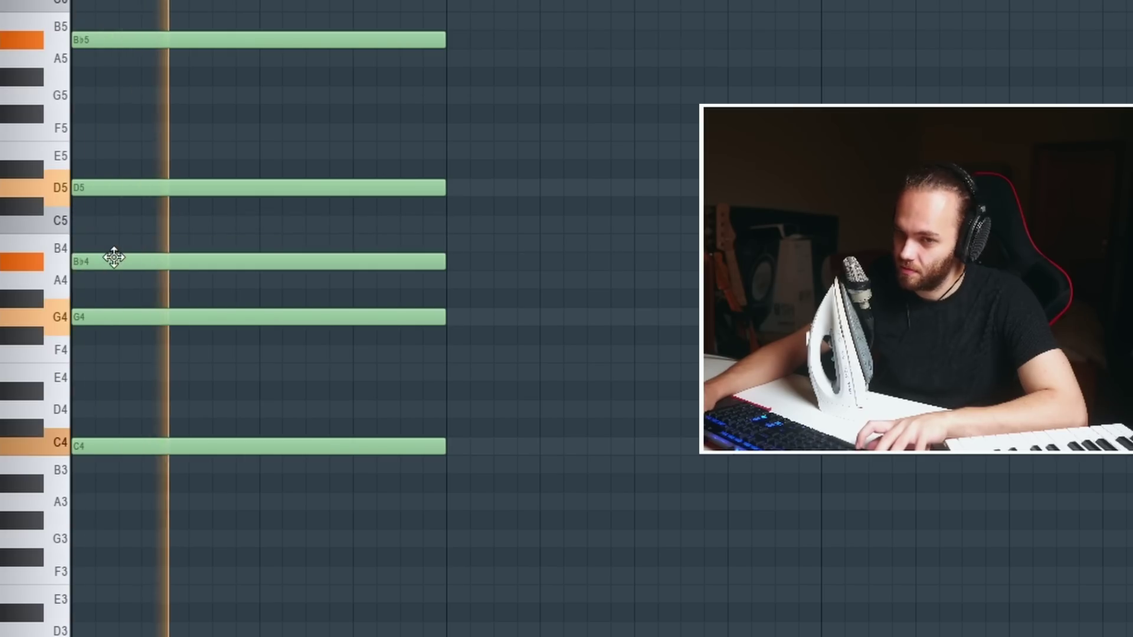
{"action": "key", "text": "space"}
{"action": "right_click", "coordinate": [118, 263]}
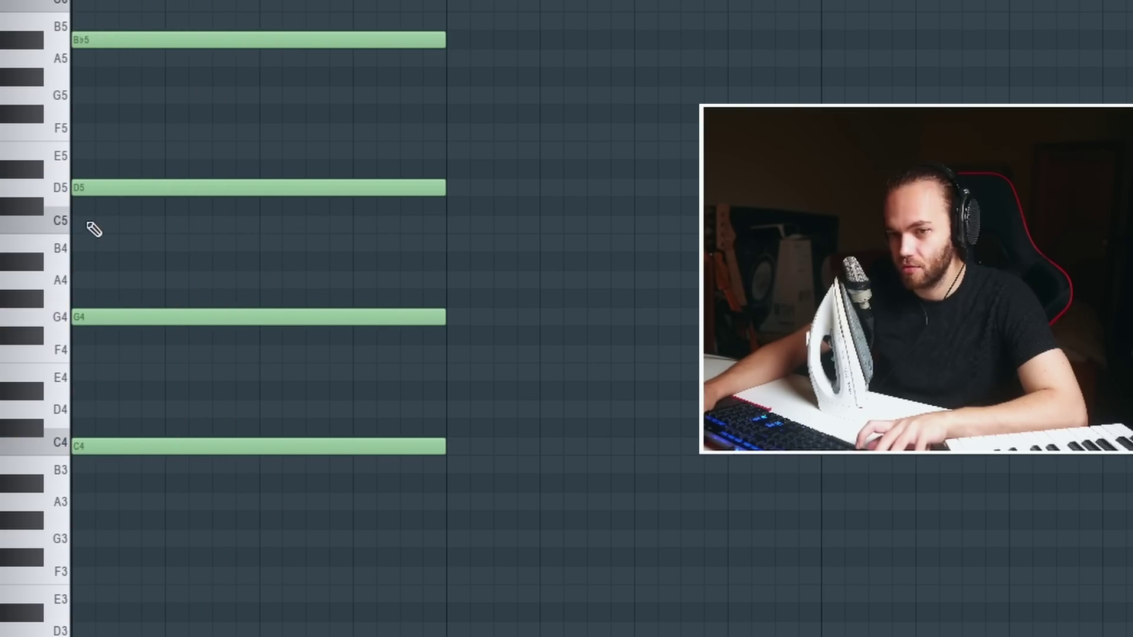
- Add a one-bar F5 note to the chord and play it twice
{"action": "left_click", "coordinate": [86, 134]}
{"action": "key", "text": "space"}
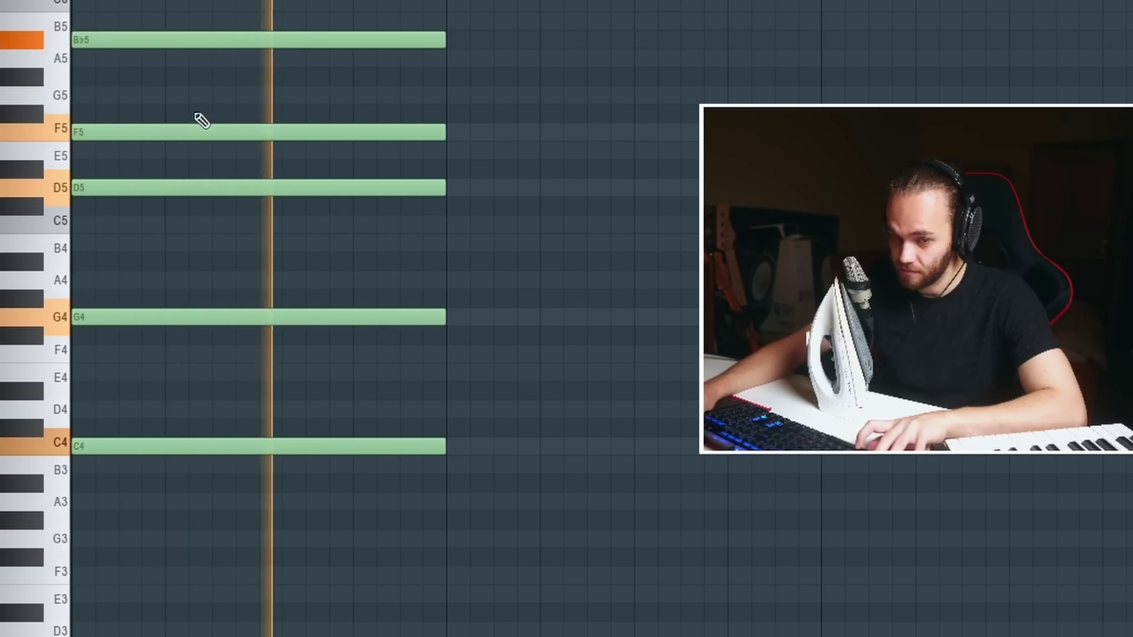
{"action": "key", "text": "space"}
{"action": "key", "text": "space"}
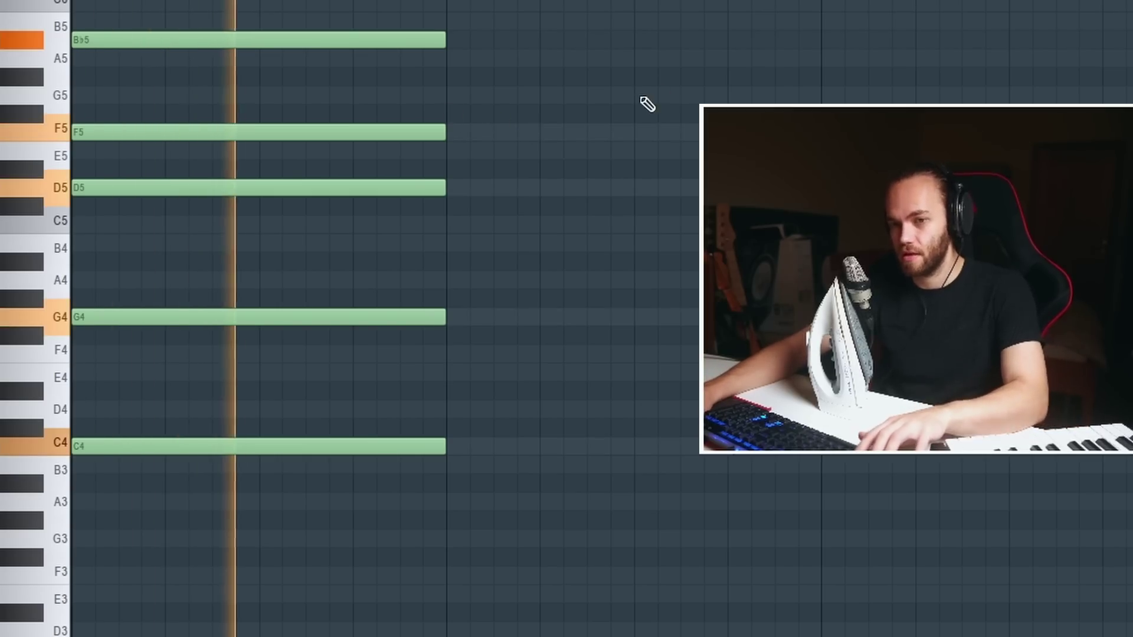
{"action": "key", "text": "space"}
- Try turning the chord major with a one-bar E4 note and play it
{"action": "left_click", "coordinate": [81, 375]}
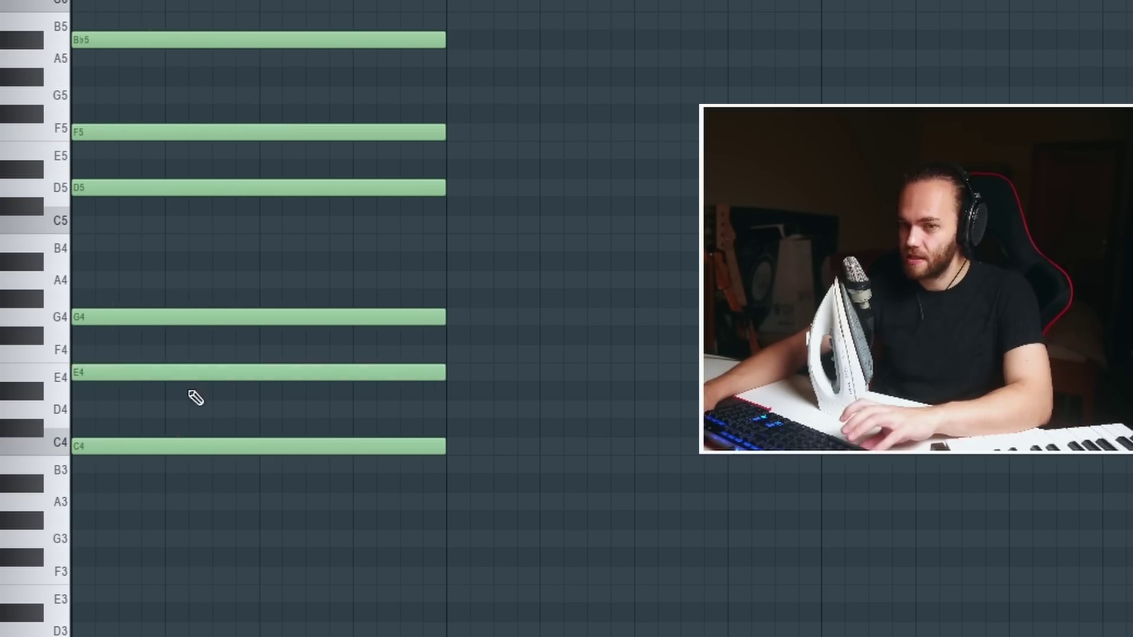
{"action": "key", "text": "space"}
{"action": "right_click", "coordinate": [136, 376]}
{"action": "key", "text": "space"}
- Try turning the chord minor with a one-bar E♭4 note, playing it with and without that note
{"action": "left_click", "coordinate": [98, 393]}
{"action": "key", "text": "space"}
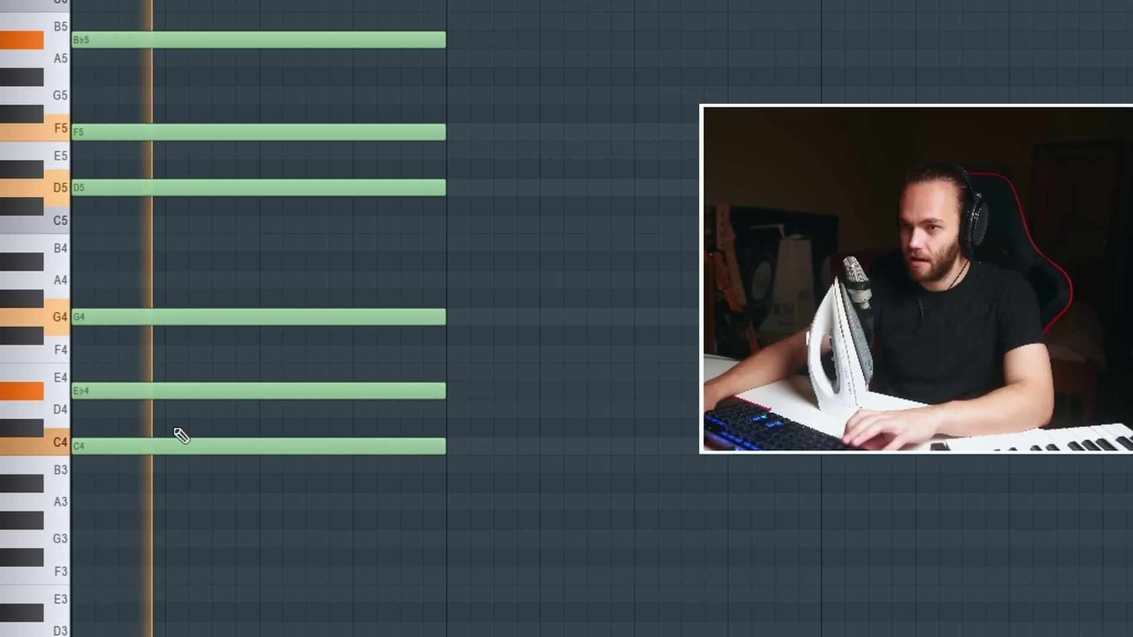
{"action": "right_click", "coordinate": [184, 394]}
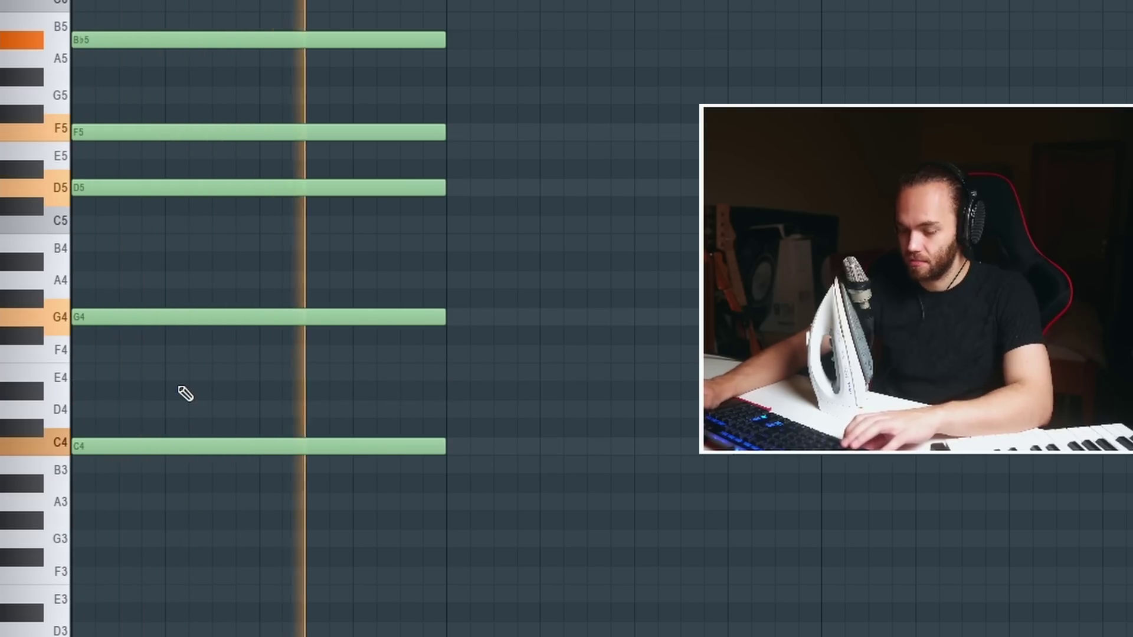
{"action": "key", "text": "space"}
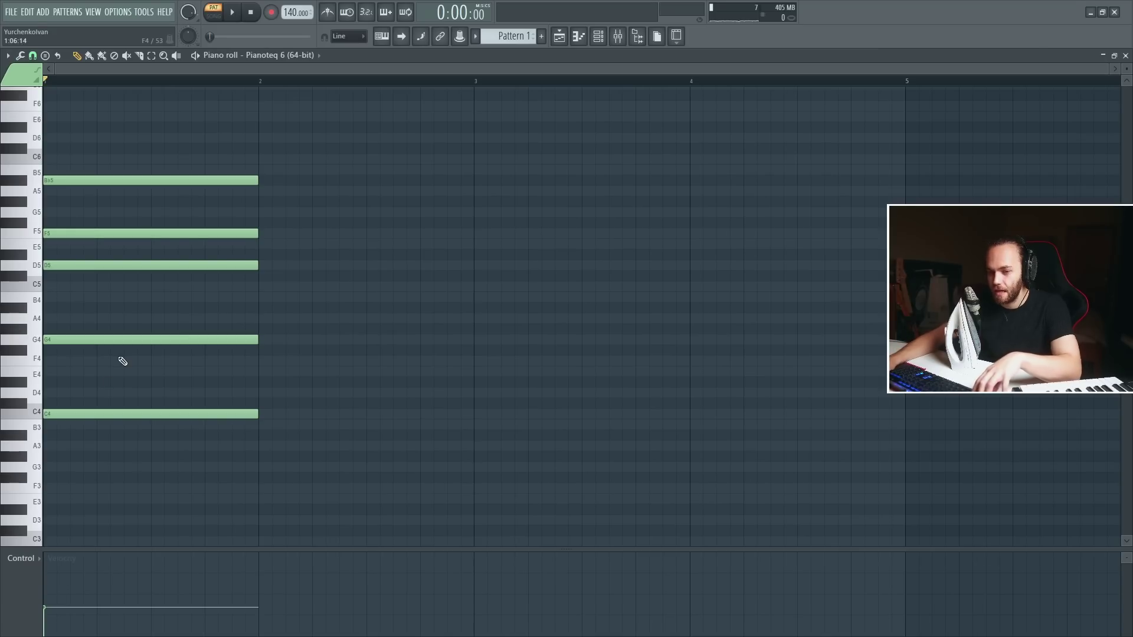
- Strum the chord upward from its lowest note, staggering both note starts and ends, and preview it before accepting
{"action": "key", "text": "alt+s"}
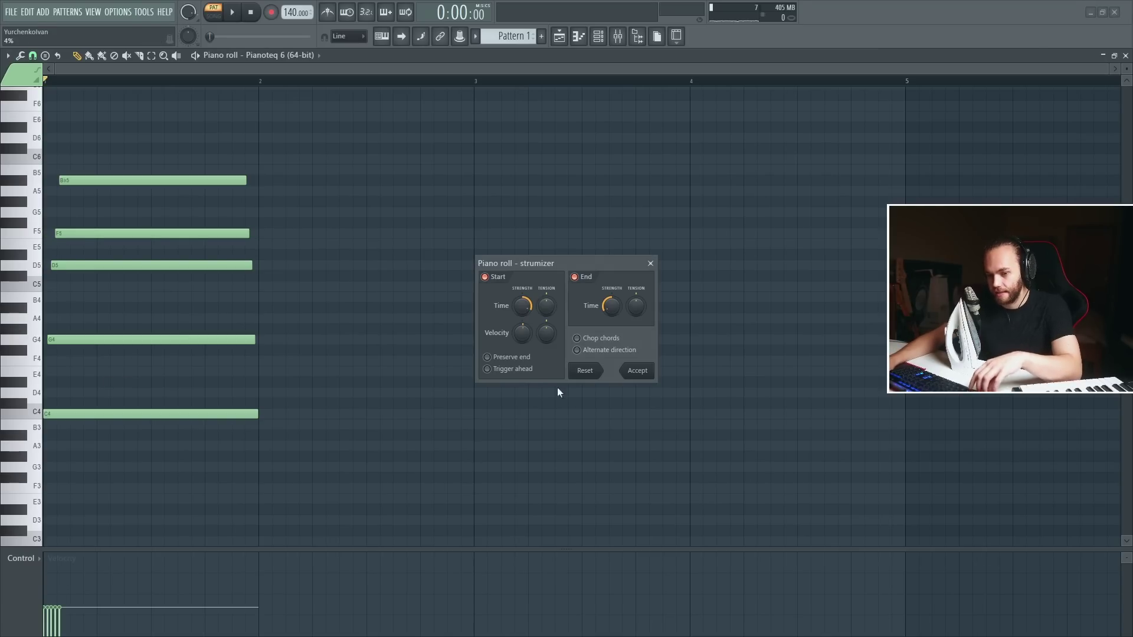
{"action": "key", "text": "space"}
{"action": "key", "text": "space"}
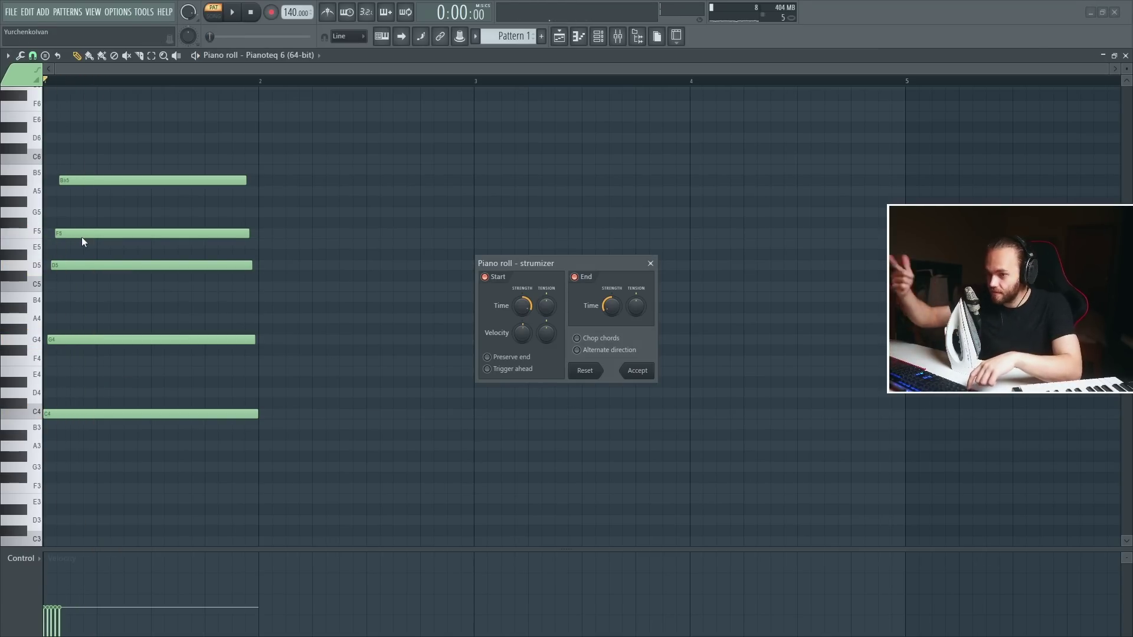
{"action": "left_click", "coordinate": [655, 377]}
- Randomize the velocities of the chord notes slightly with bipolar levels, previewing the sound before accepting
{"action": "key", "text": "alt+r"}
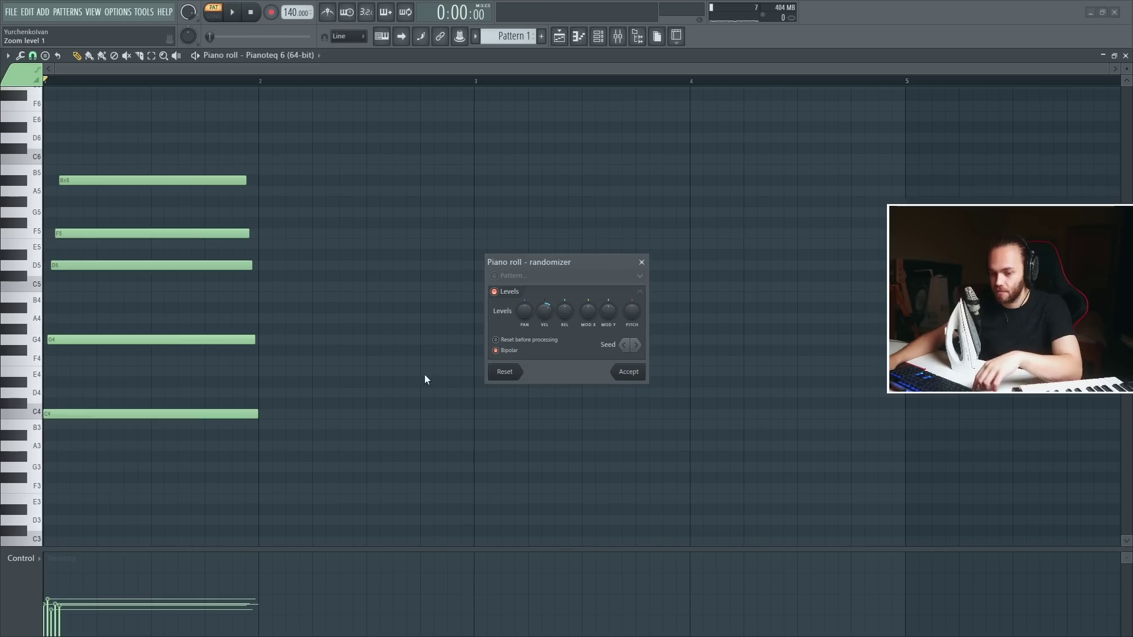
{"action": "key", "text": "space"}
{"action": "key", "text": "space"}
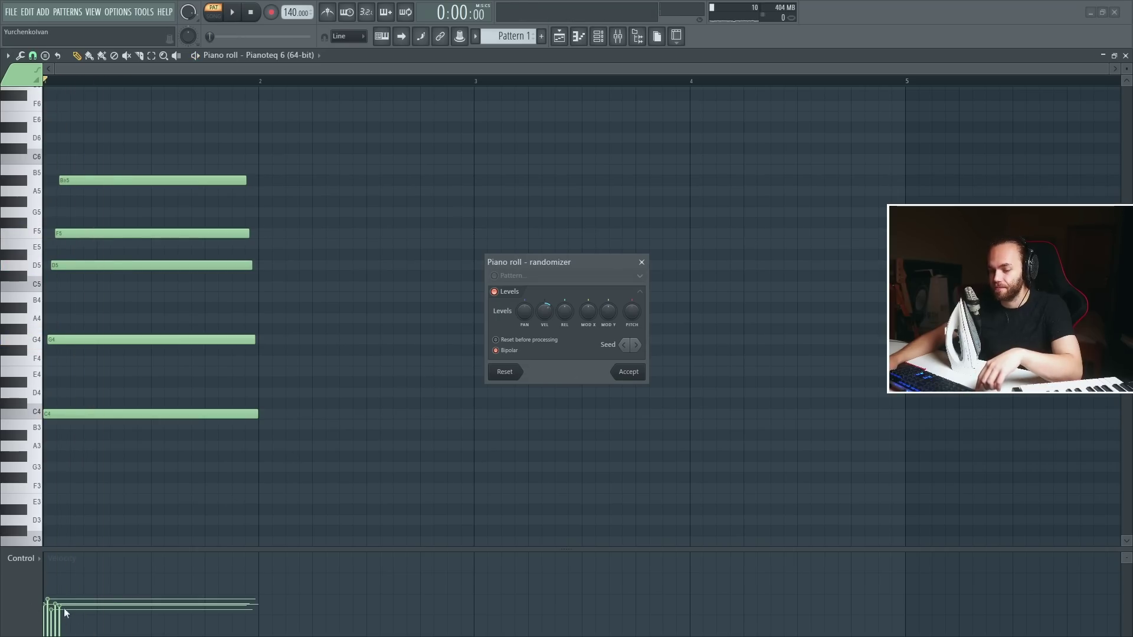
{"action": "key", "text": "space"}
{"action": "key", "text": "space"}
{"action": "left_click", "coordinate": [629, 372]}
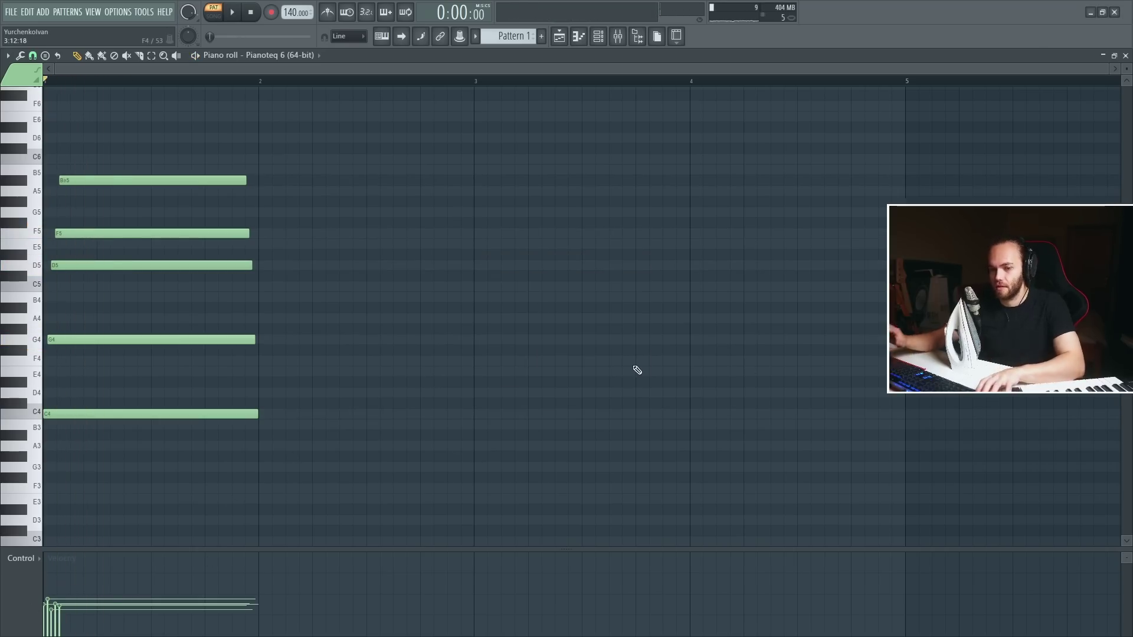
- Stretch all chord notes to two bars and copy them to bar 3, transposed up so the lowest note is G4
{"action": "key", "text": "ctrl+a"}
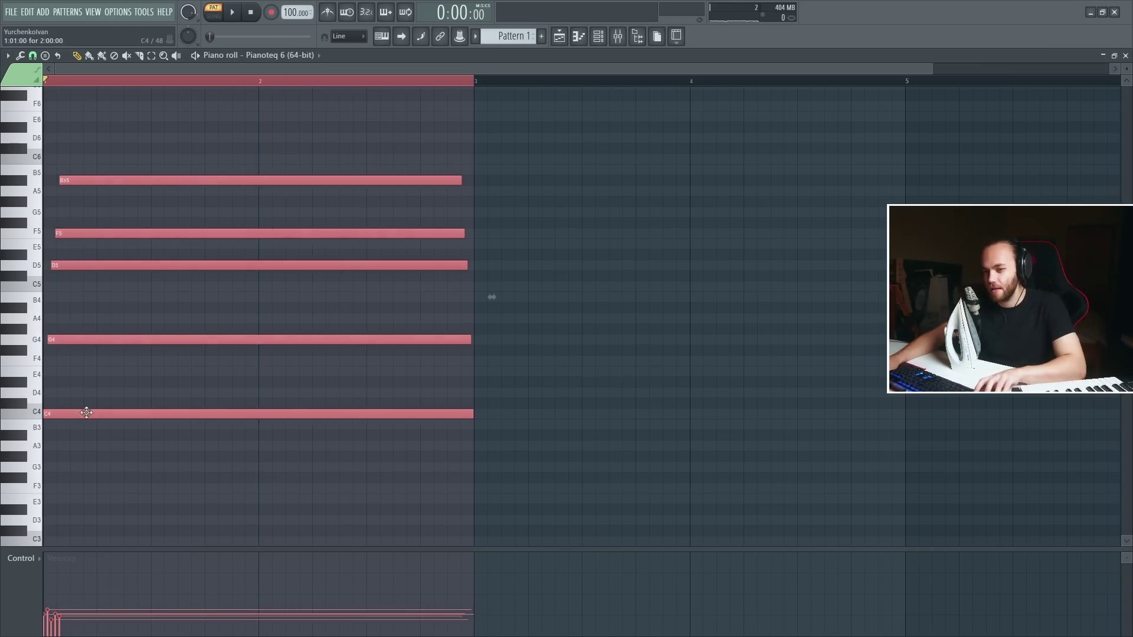
{"action": "mouse_move", "coordinate": [86, 413]}
{"action": "left_mouse_down"}
{"action": "mouse_move", "coordinate": [556, 394]}
{"action": "mouse_move", "coordinate": [559, 435]}
{"action": "mouse_move", "coordinate": [517, 469]}
{"action": "mouse_move", "coordinate": [518, 336]}
{"action": "left_mouse_up"}
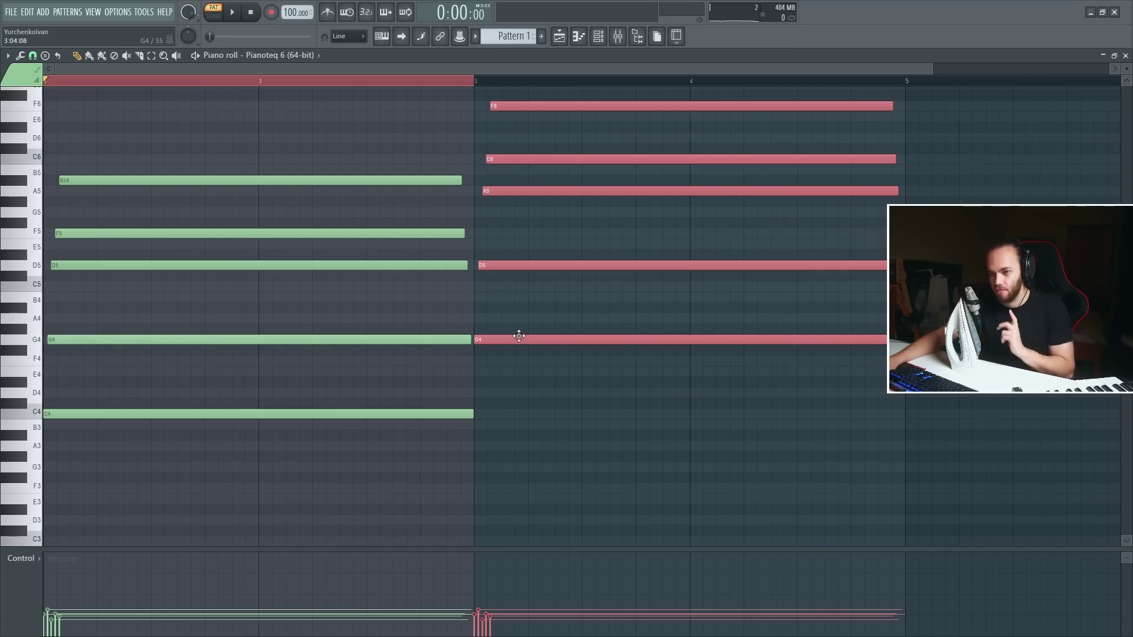
{"action": "left_click", "coordinate": [518, 337]}
- Select bars 1 to 4 and play both chords, clearing the note selection during playback
{"action": "double_click", "coordinate": [893, 82]}
{"action": "key", "text": "space"}
{"action": "scroll", "coordinate": [667, 342], "scroll_direction": "up", "scroll_amount": 1}
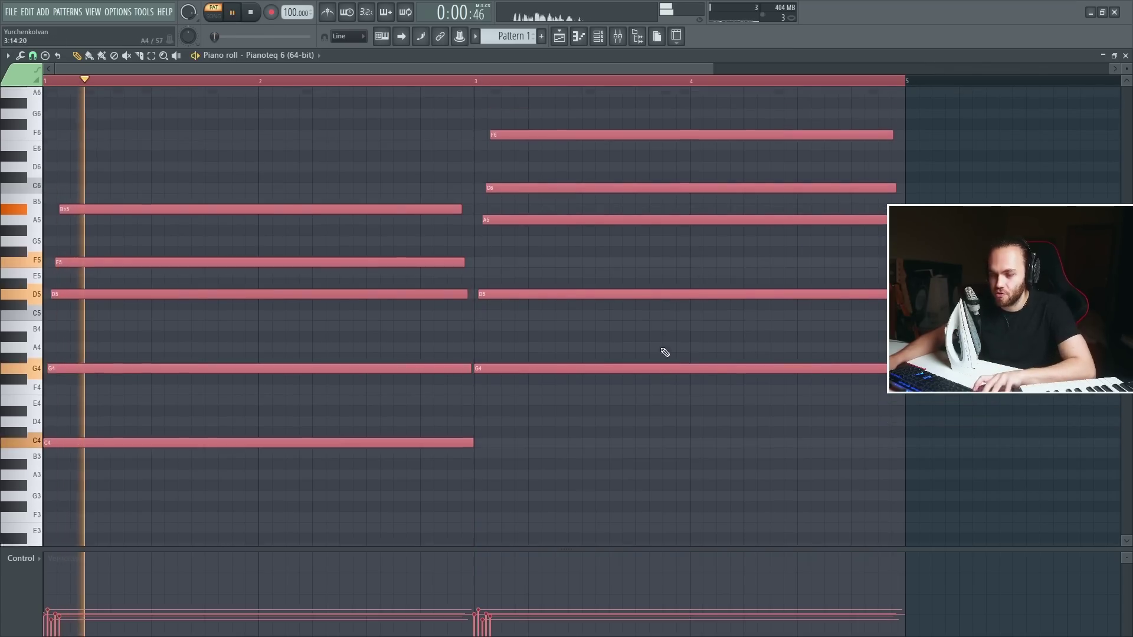
{"action": "left_click", "coordinate": [657, 349], "text": "ctrl"}
{"action": "scroll", "coordinate": [508, 429], "scroll_direction": "down", "scroll_amount": 2}
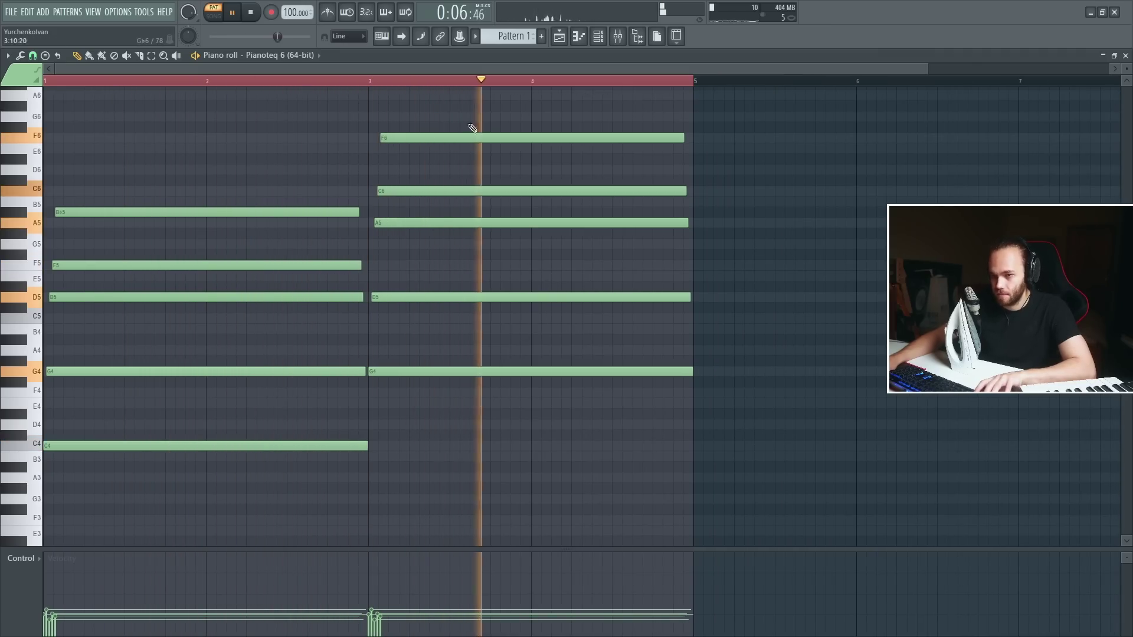
- Lower the second chord by one octave so its lowest note is G3, and deselect it
{"action": "left_click_drag", "start_coordinate": [472, 128], "coordinate": [526, 409]}
{"action": "key", "text": "space"}
{"action": "key", "text": "ctrl+Down"}
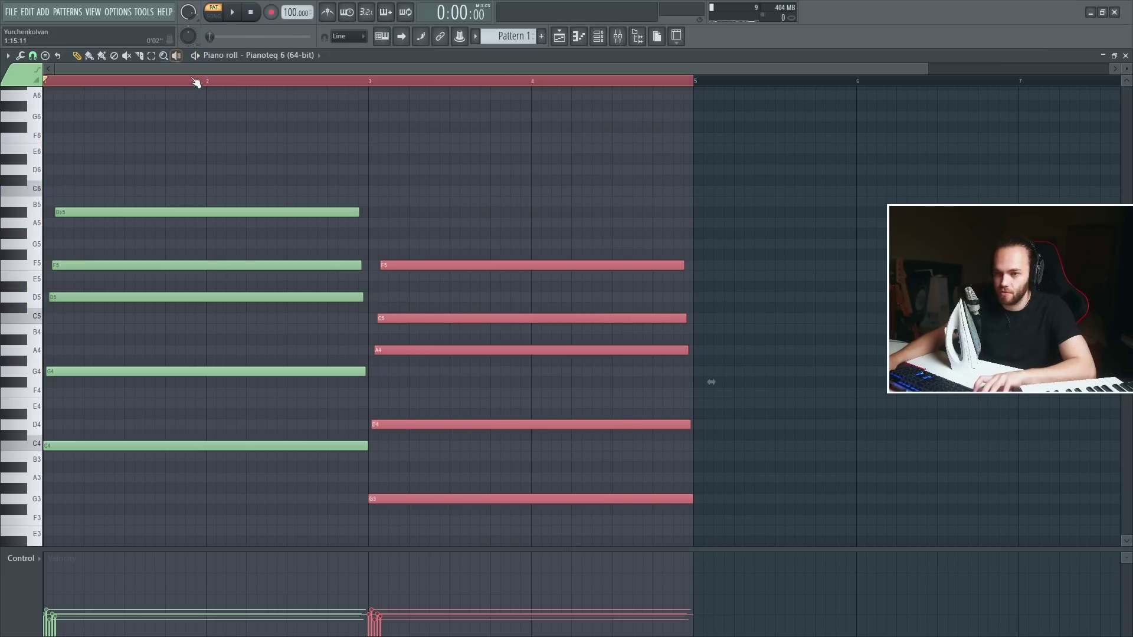
{"action": "left_click", "coordinate": [433, 171], "text": "ctrl"}
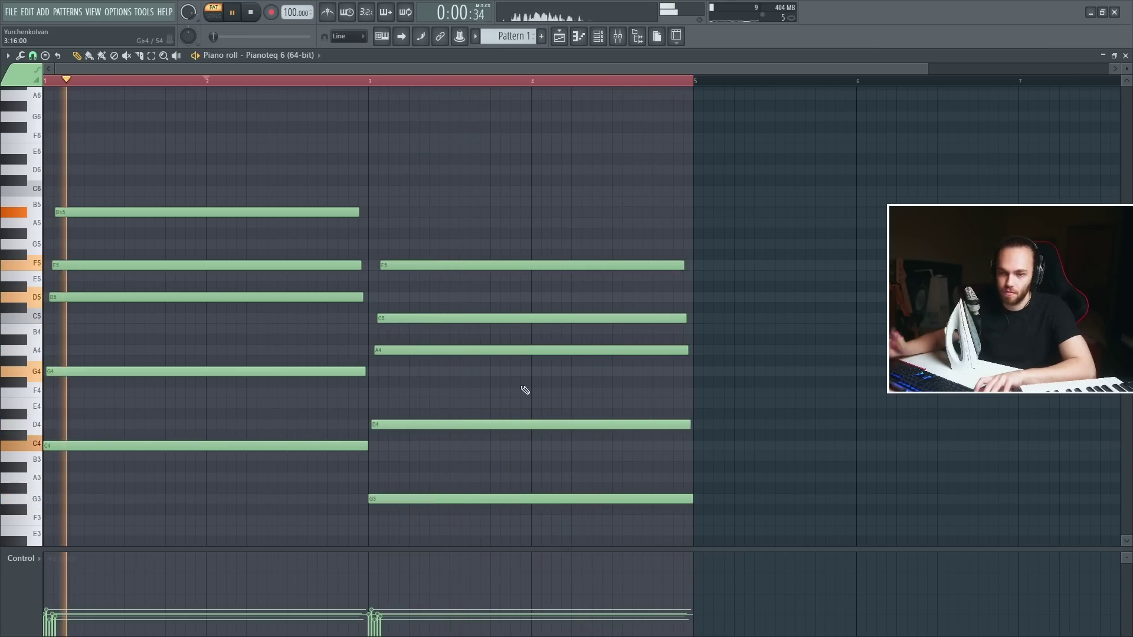
- Place Pattern 1 at bar 1 of Track 1 in the playlist
{"action": "key", "text": "F5"}
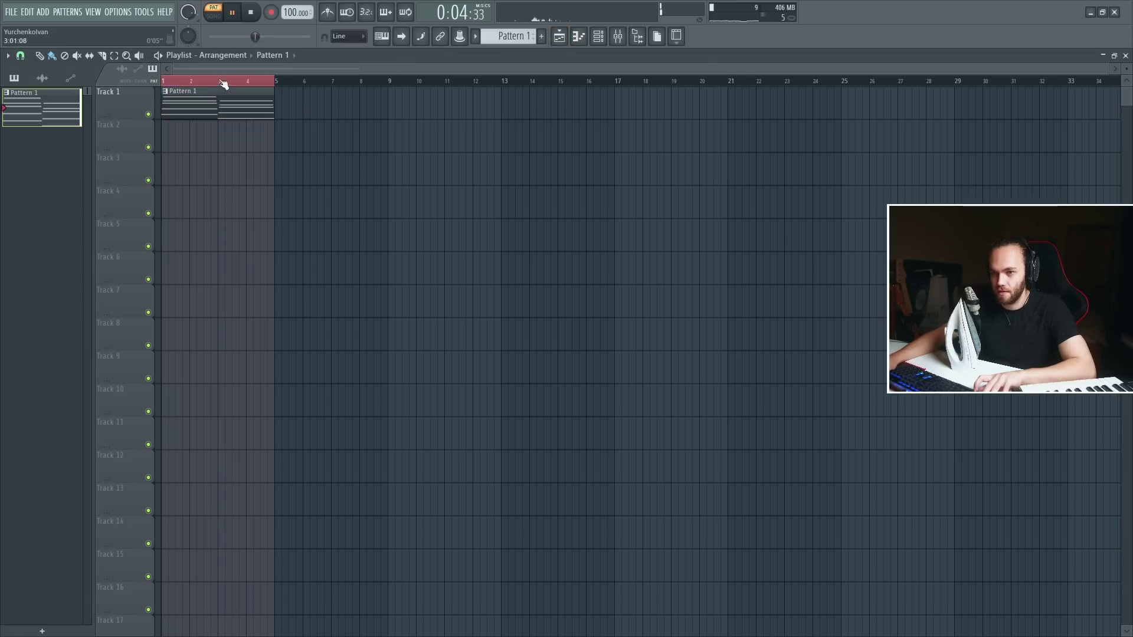
{"action": "scroll", "coordinate": [131, 158], "scroll_direction": "up", "scroll_amount": 3}
- Add a Kontakt instrument channel, close the channel rack and move the Kontakt window into full view
{"action": "left_click", "coordinate": [597, 37]}
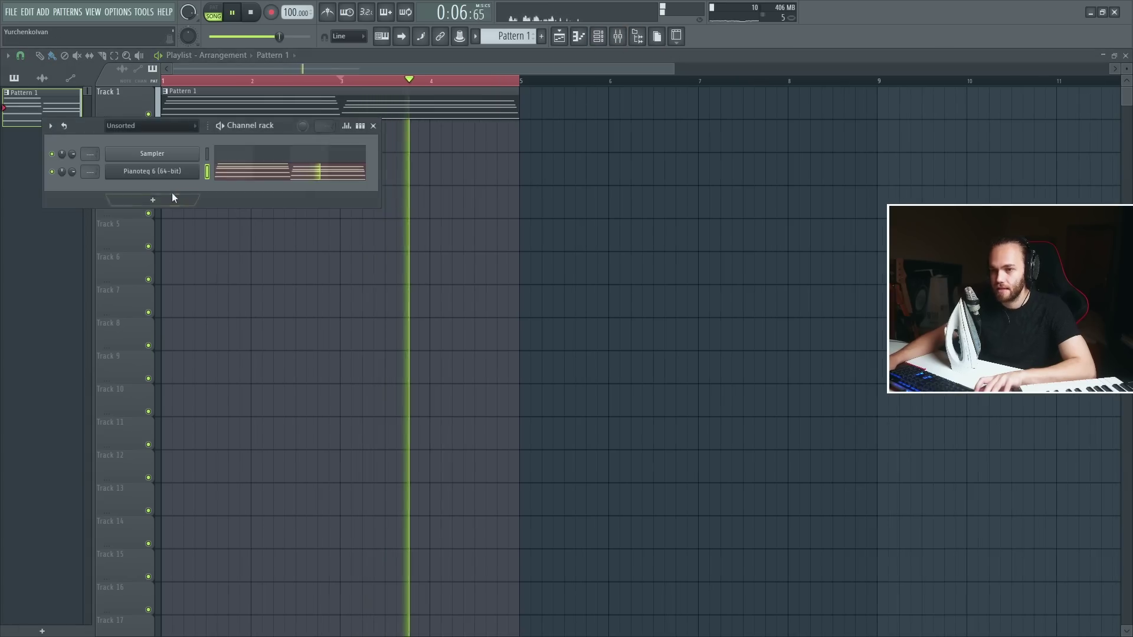
{"action": "left_click", "coordinate": [172, 197]}
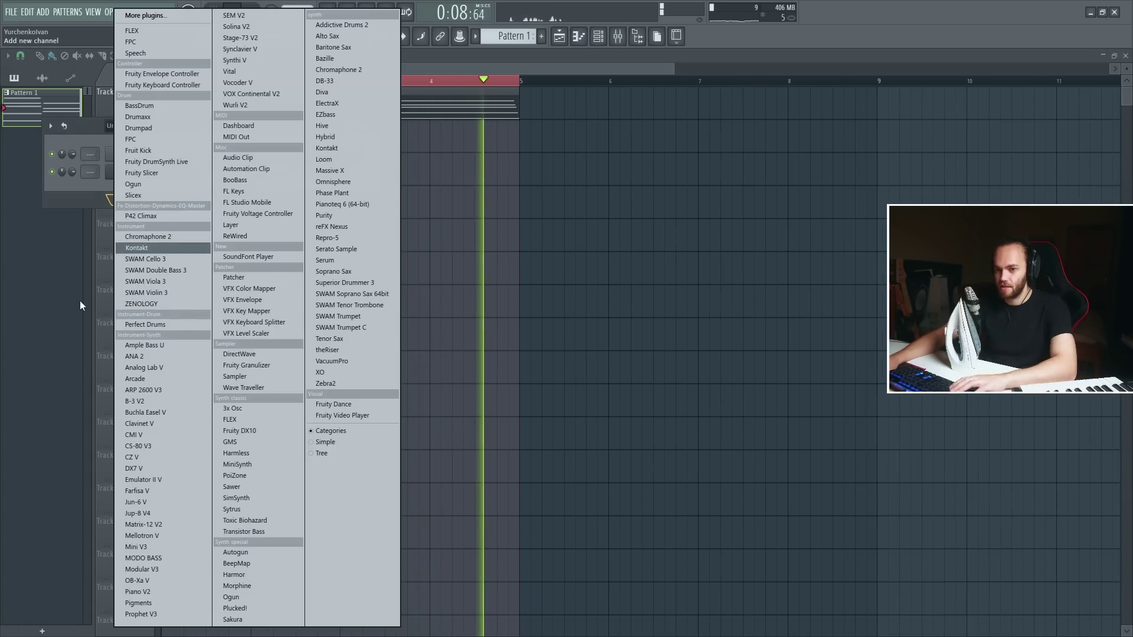
{"action": "left_click", "coordinate": [164, 249]}
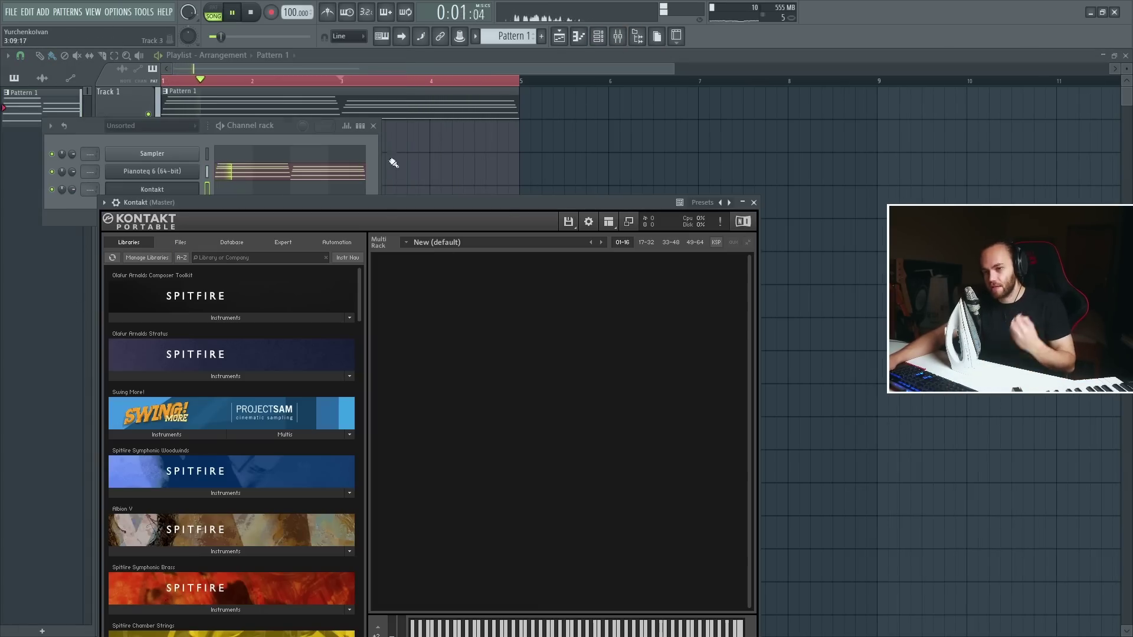
{"action": "left_click", "coordinate": [373, 125]}
{"action": "left_click_drag", "start_coordinate": [417, 200], "coordinate": [621, 105]}
- Load Electric Vintage (Melody).nki from the Session Guitarist - Electric Vintage library and choose the Muted articulation
{"action": "left_click_drag", "start_coordinate": [561, 213], "coordinate": [572, 269]}
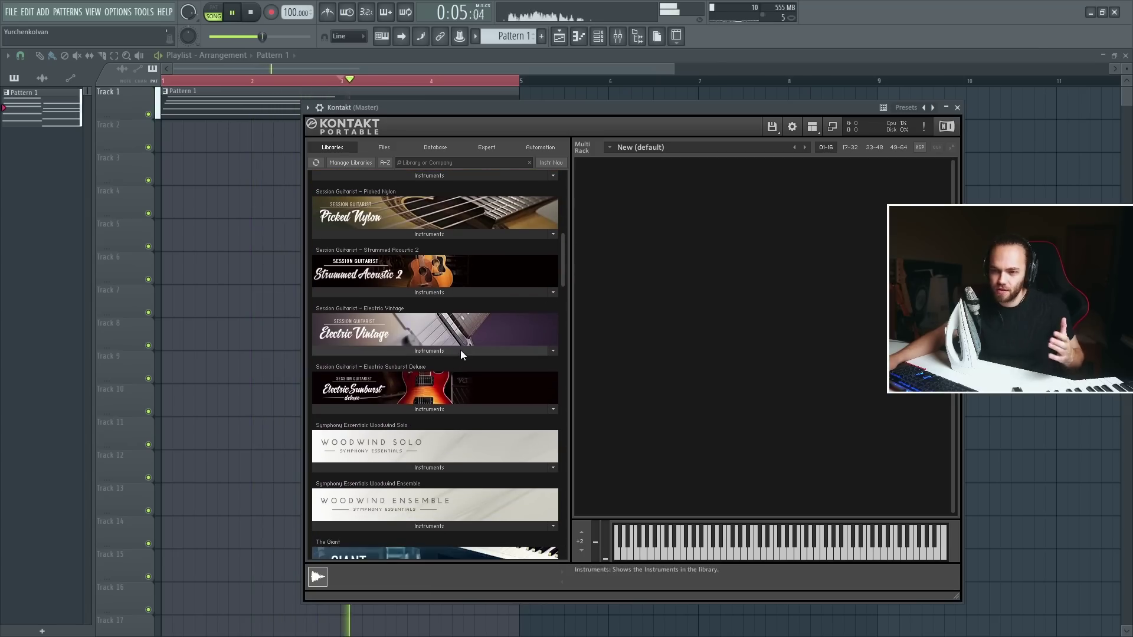
{"action": "left_click", "coordinate": [461, 350]}
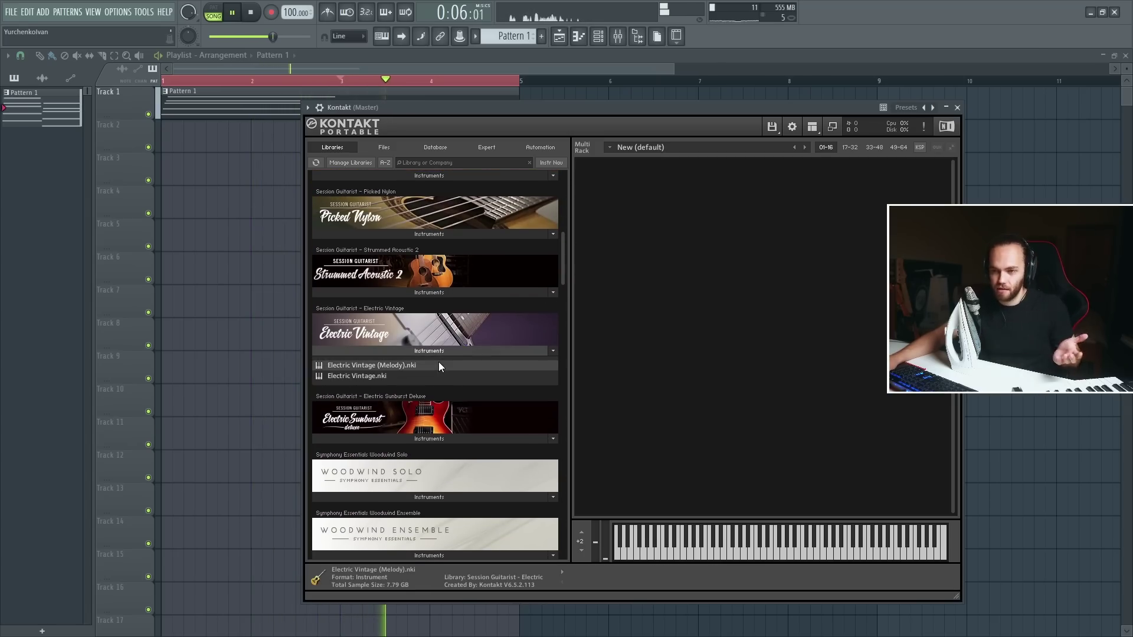
{"action": "double_click", "coordinate": [437, 361]}
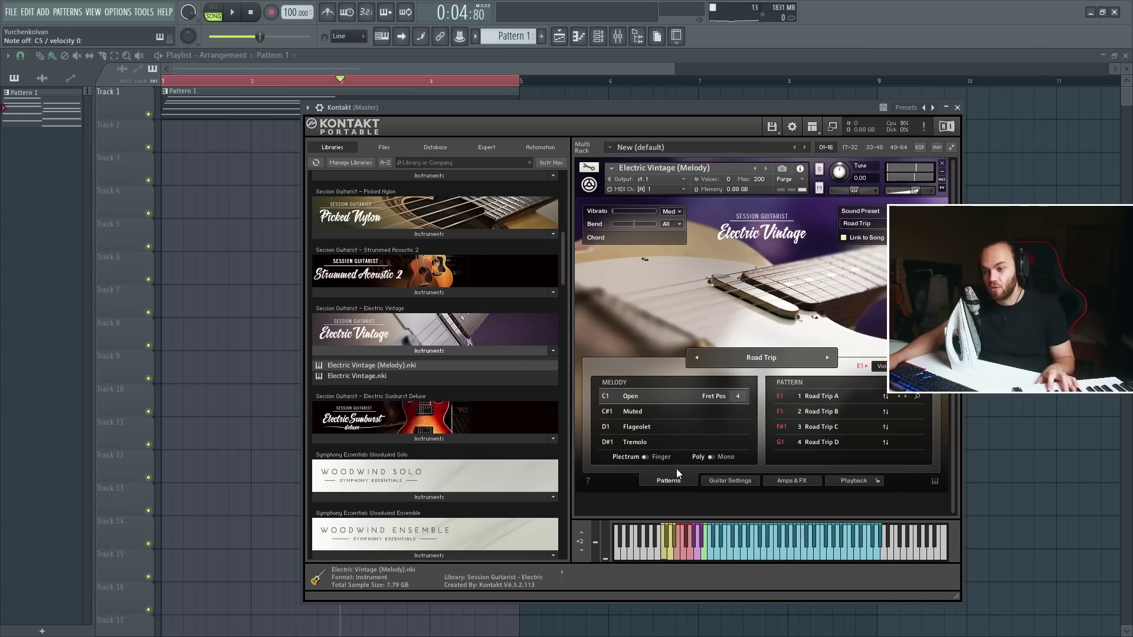
{"action": "left_click", "coordinate": [656, 409]}
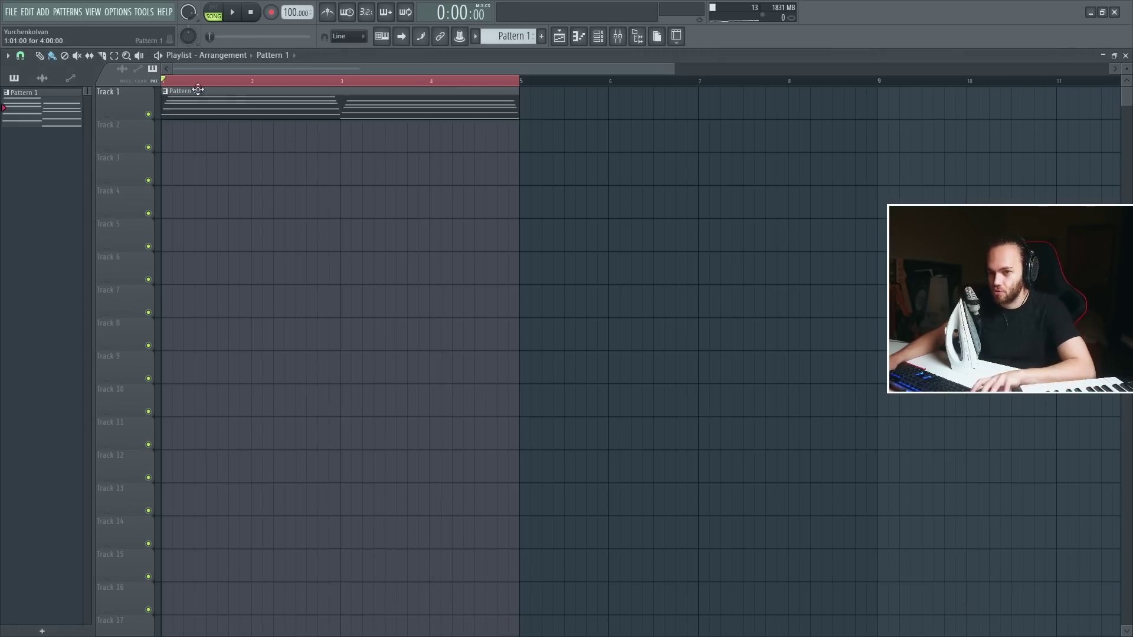
- Open the Kontakt channel's piano roll for Pattern 1 and play the chords with the metronome on
{"action": "double_click", "coordinate": [197, 89]}
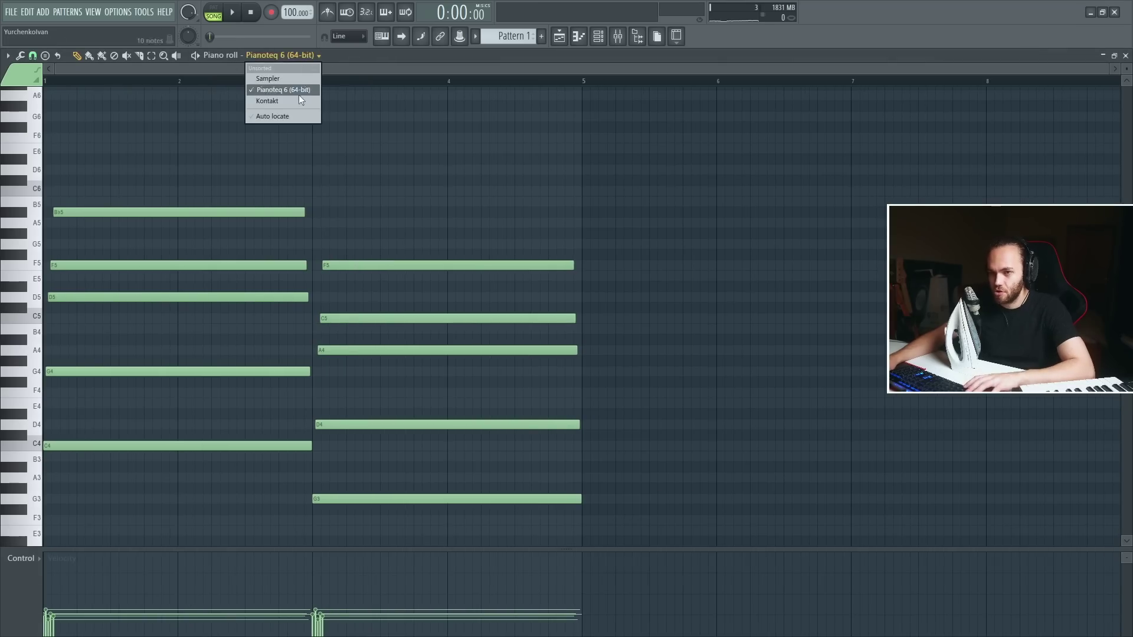
{"action": "left_click", "coordinate": [294, 101]}
{"action": "scroll", "coordinate": [58, 306], "scroll_direction": "up", "scroll_amount": 3}
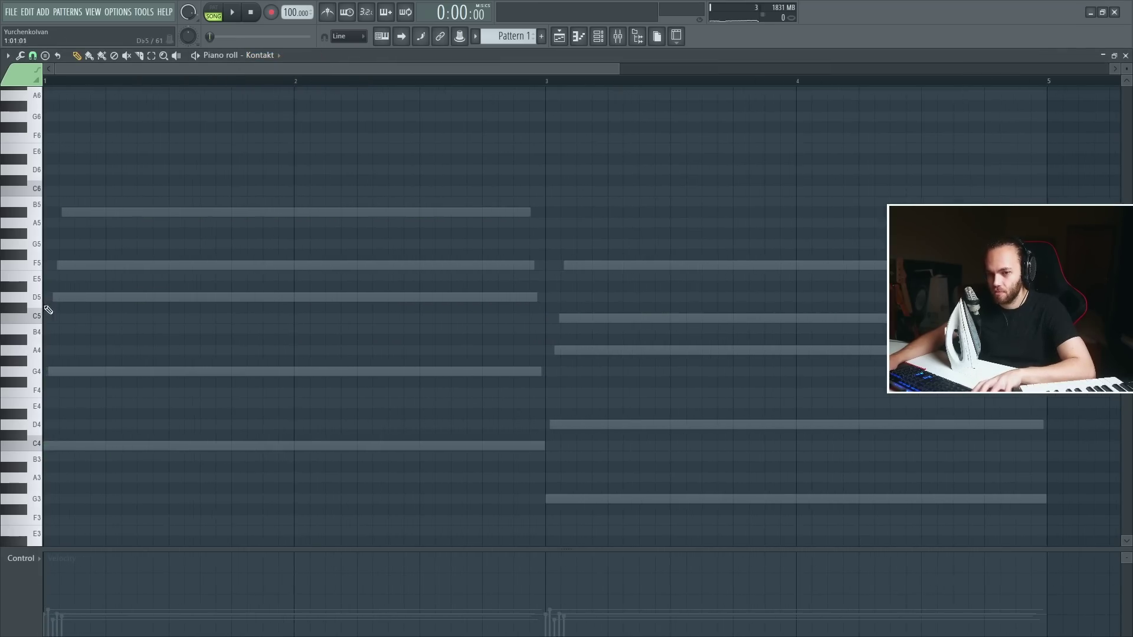
{"action": "scroll", "coordinate": [73, 313], "scroll_direction": "down", "scroll_amount": 2}
{"action": "key", "text": "space"}
{"action": "key", "text": "space"}
{"action": "scroll", "coordinate": [95, 341], "scroll_direction": "up", "scroll_amount": 2}
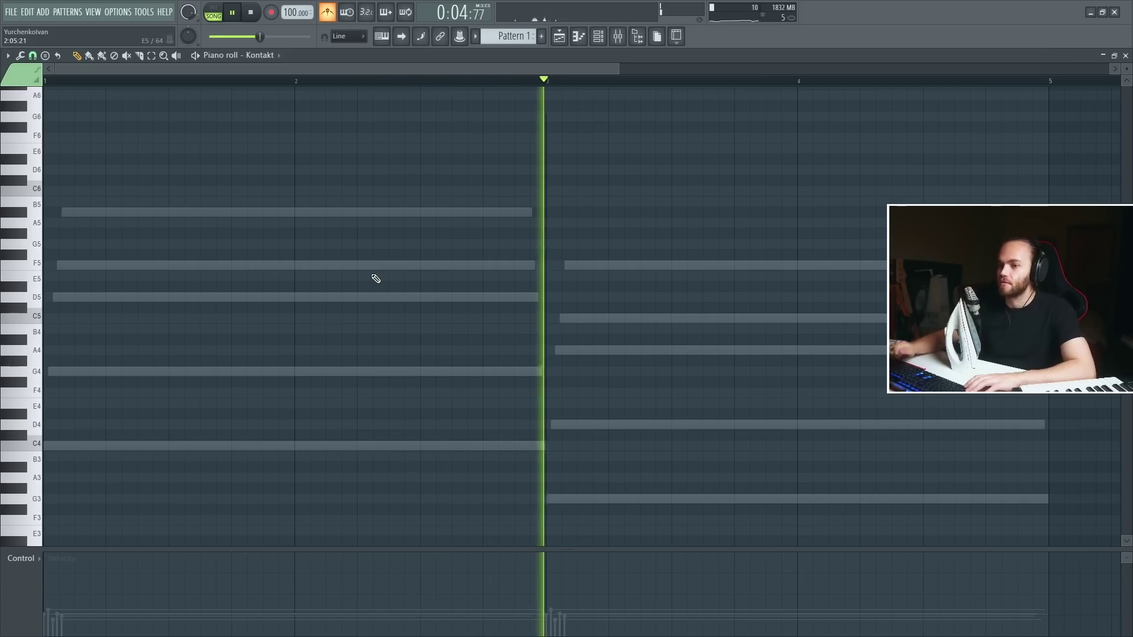
- Replace the short D5 guitar note on beat 3 of bar 1 with a half-beat F5 note
{"action": "key", "text": "KP_Add"}
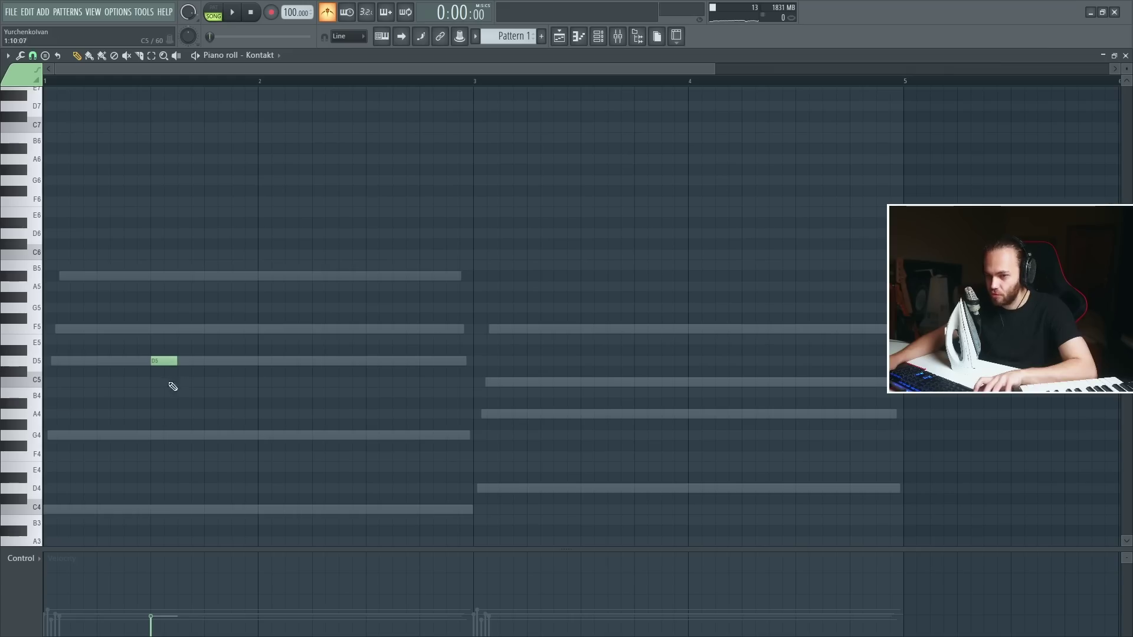
{"action": "scroll", "coordinate": [150, 389], "scroll_direction": "up", "scroll_amount": 2}
{"action": "right_click", "coordinate": [197, 361]}
{"action": "left_click", "coordinate": [193, 329]}
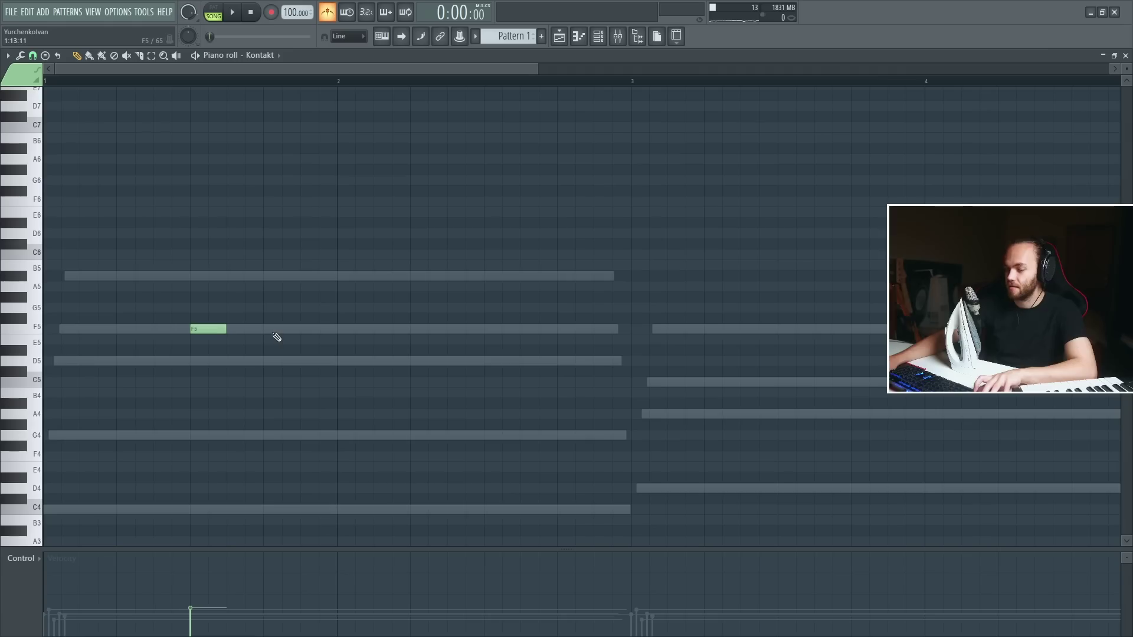
- Add a second F5 guitar note in bar 1, three steps after the first, and copy the two-note figure into bars 2, 3 and 4
{"action": "key", "text": "space"}
{"action": "left_click", "coordinate": [255, 331]}
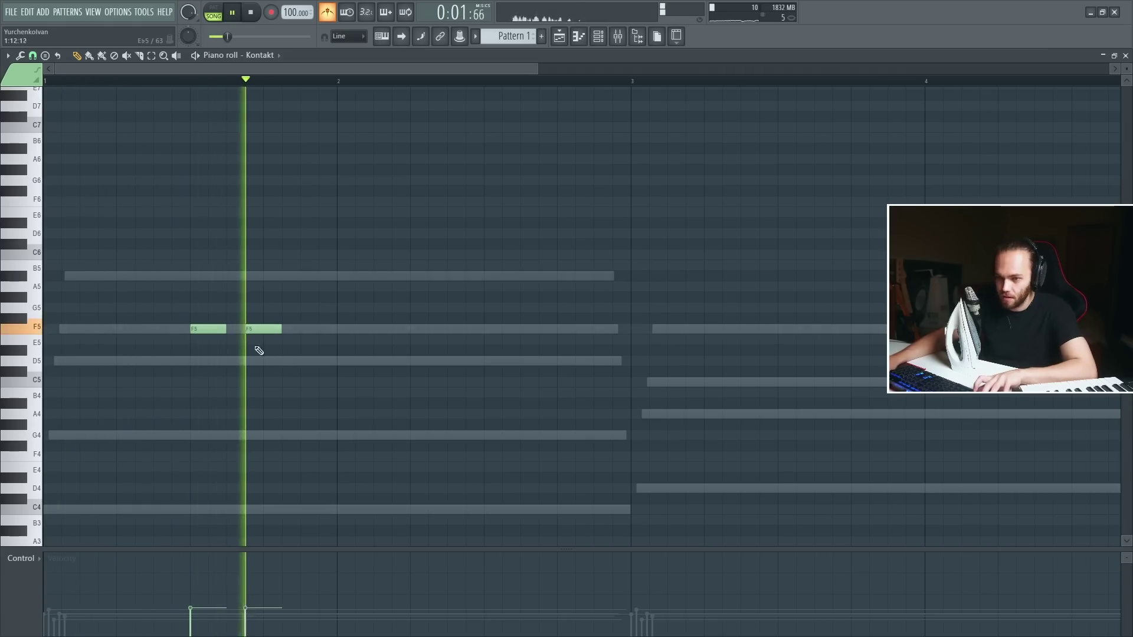
{"action": "key", "text": "ctrl+a"}
{"action": "left_click_drag", "start_coordinate": [258, 330], "coordinate": [543, 317]}
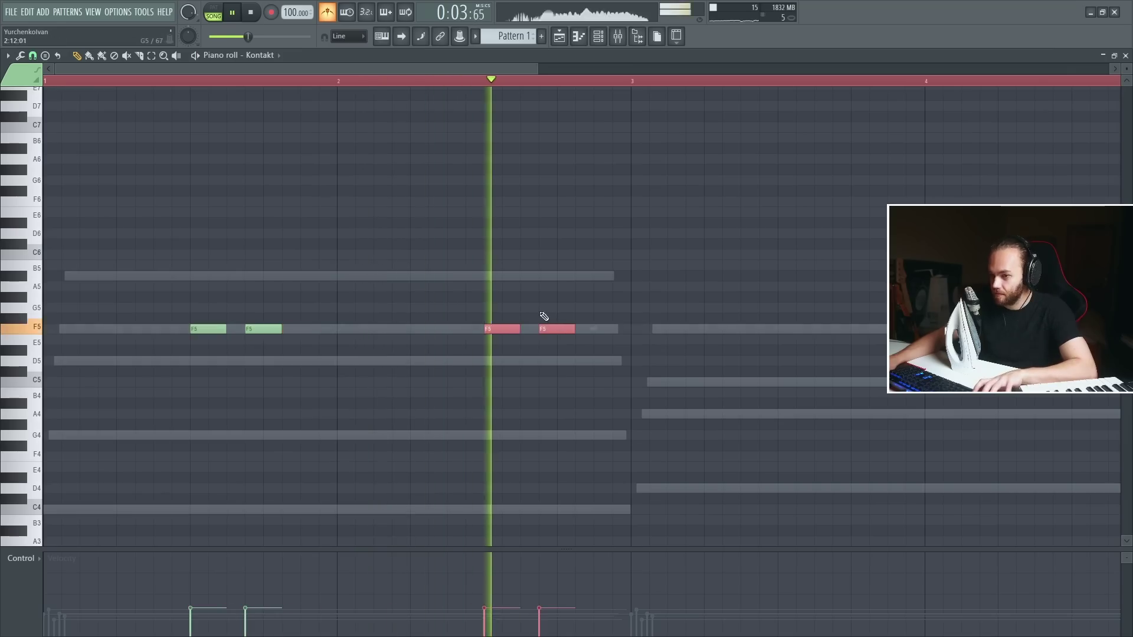
{"action": "key", "text": "ctrl+a"}
{"action": "left_click_drag", "start_coordinate": [214, 330], "coordinate": [804, 329]}
{"action": "scroll", "coordinate": [478, 329], "scroll_direction": "down", "scroll_amount": 3}
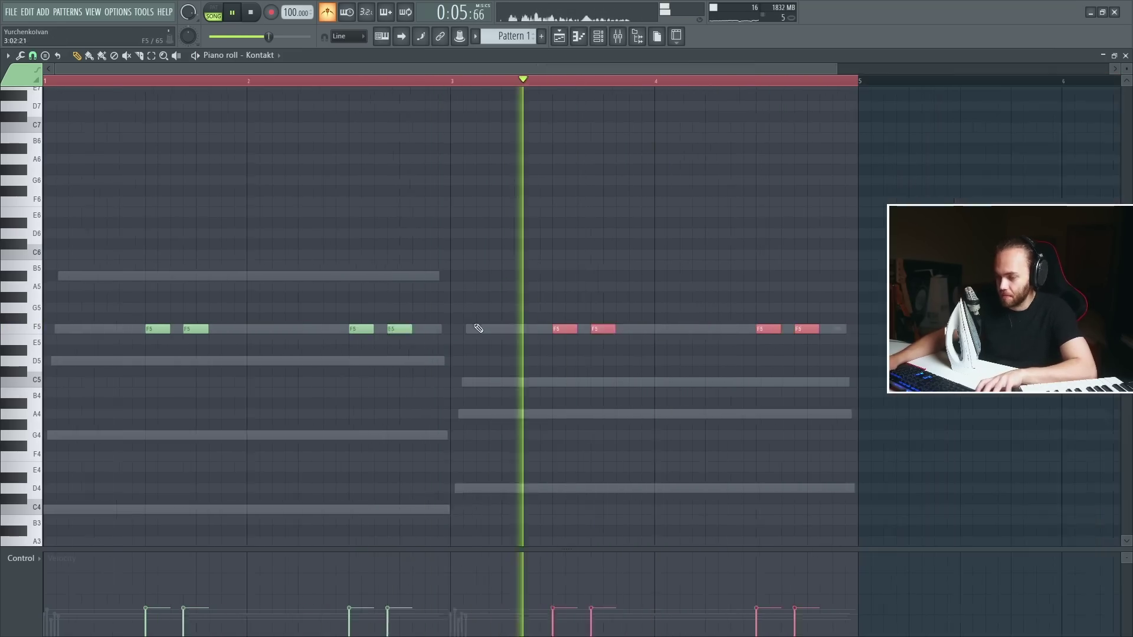
- Try all the guitar notes on G4 during playback and return them to F5
{"action": "left_click", "coordinate": [511, 291], "text": "ctrl"}
{"action": "scroll", "coordinate": [511, 291], "scroll_direction": "down", "scroll_amount": 1}
{"action": "key", "text": "ctrl+a"}
{"action": "left_click_drag", "start_coordinate": [152, 300], "coordinate": [145, 403]}
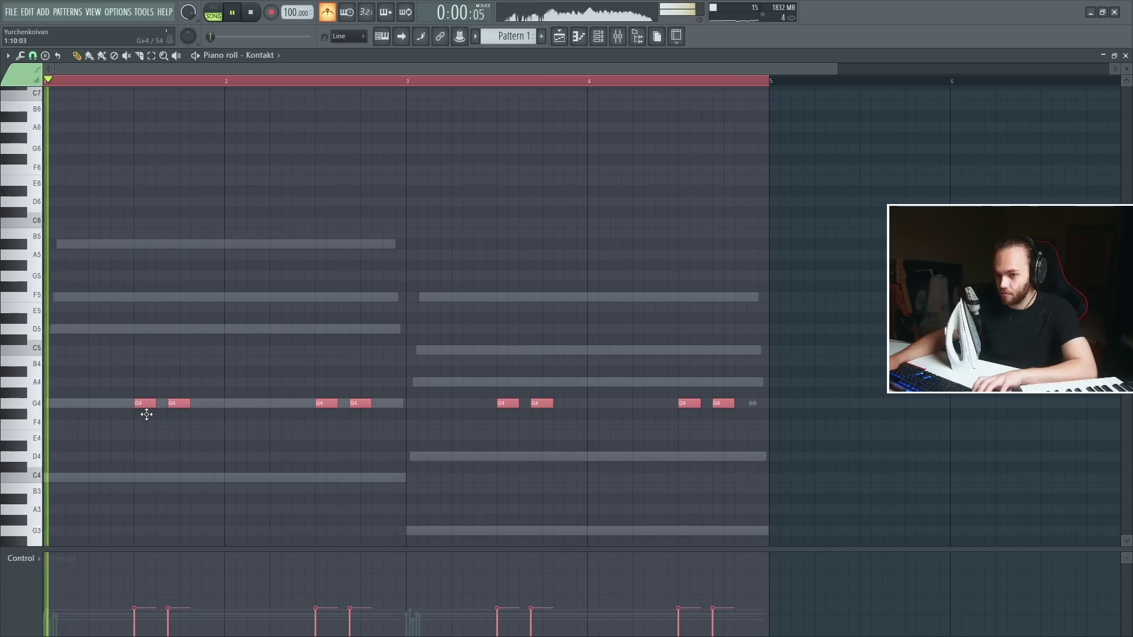
{"action": "scroll", "coordinate": [230, 321], "scroll_direction": "down", "scroll_amount": 5}
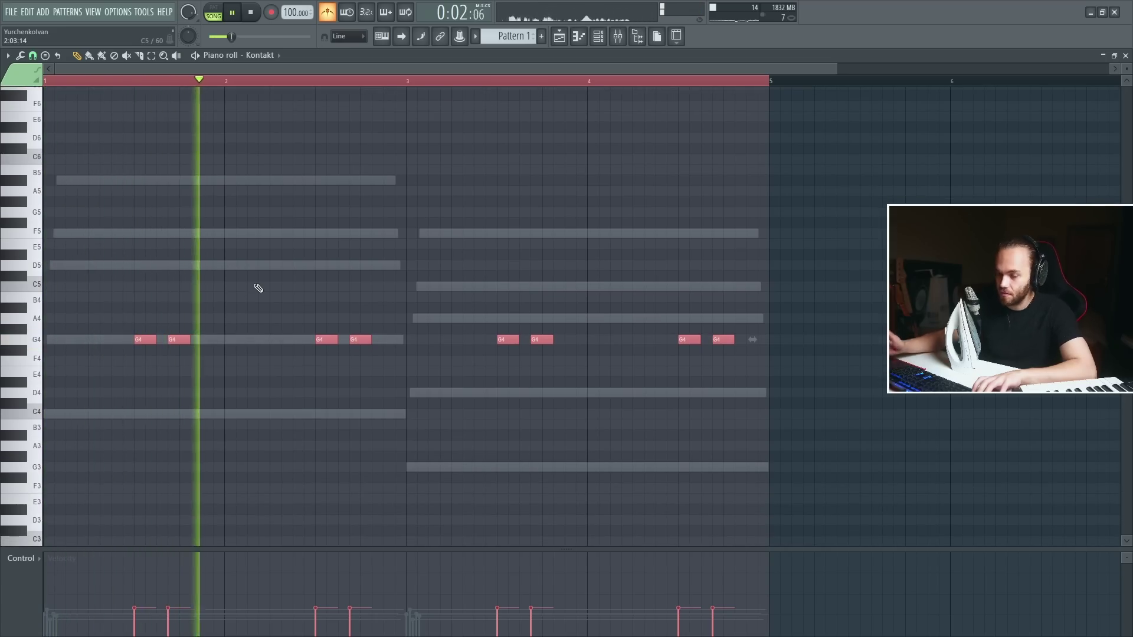
{"action": "left_click", "coordinate": [422, 230], "text": "ctrl"}
{"action": "key", "text": "ctrl+a"}
{"action": "left_click_drag", "start_coordinate": [142, 340], "coordinate": [145, 275]}
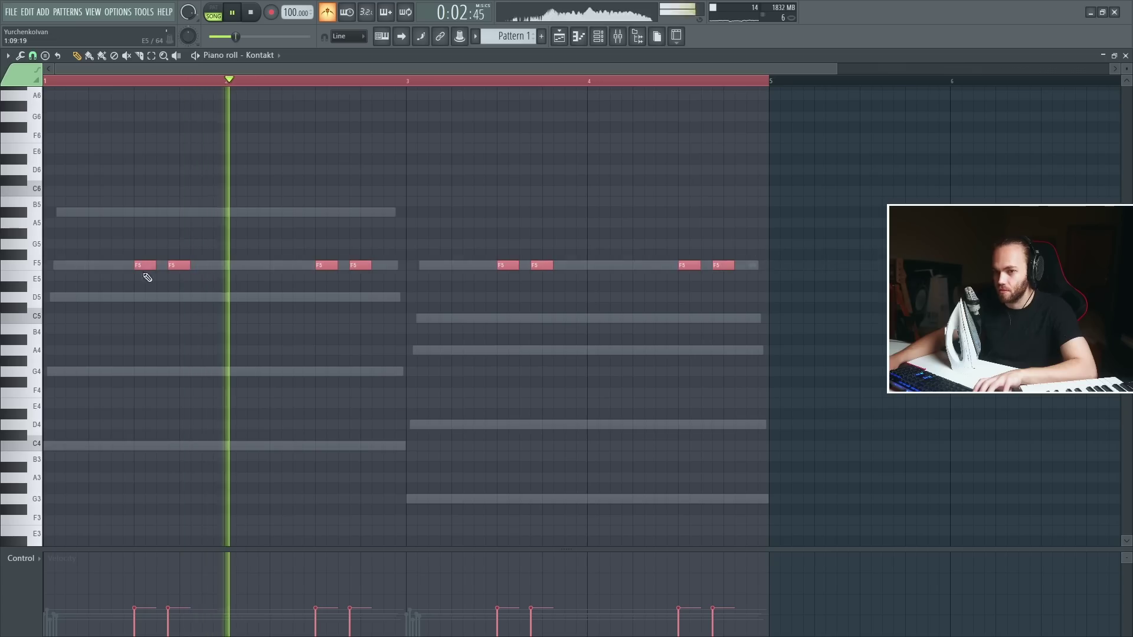
{"action": "left_click", "coordinate": [276, 368], "text": "ctrl"}
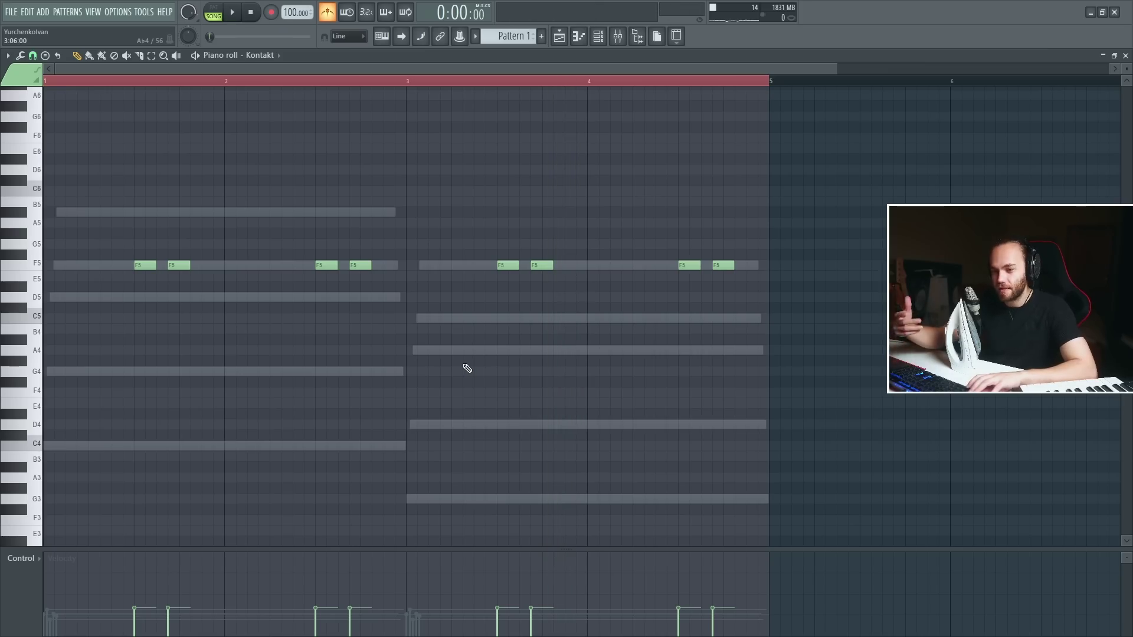
- Play the guitar part and add a D5 note one step before the first F5 in bar 1, trimming it very short
{"action": "key", "text": "space"}
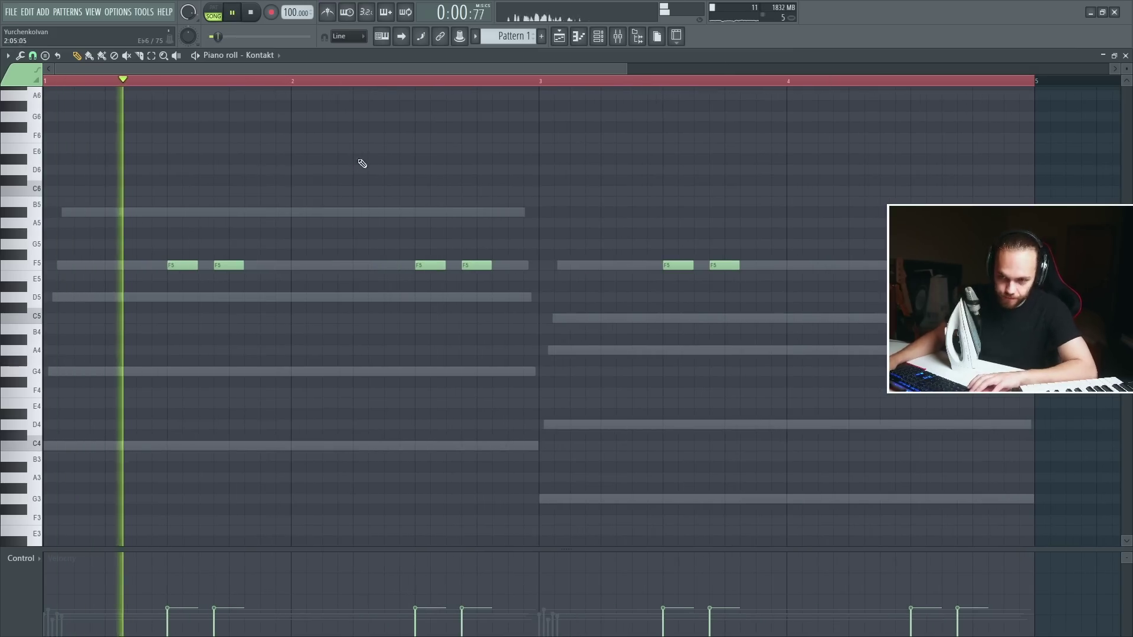
{"action": "key", "text": "space"}
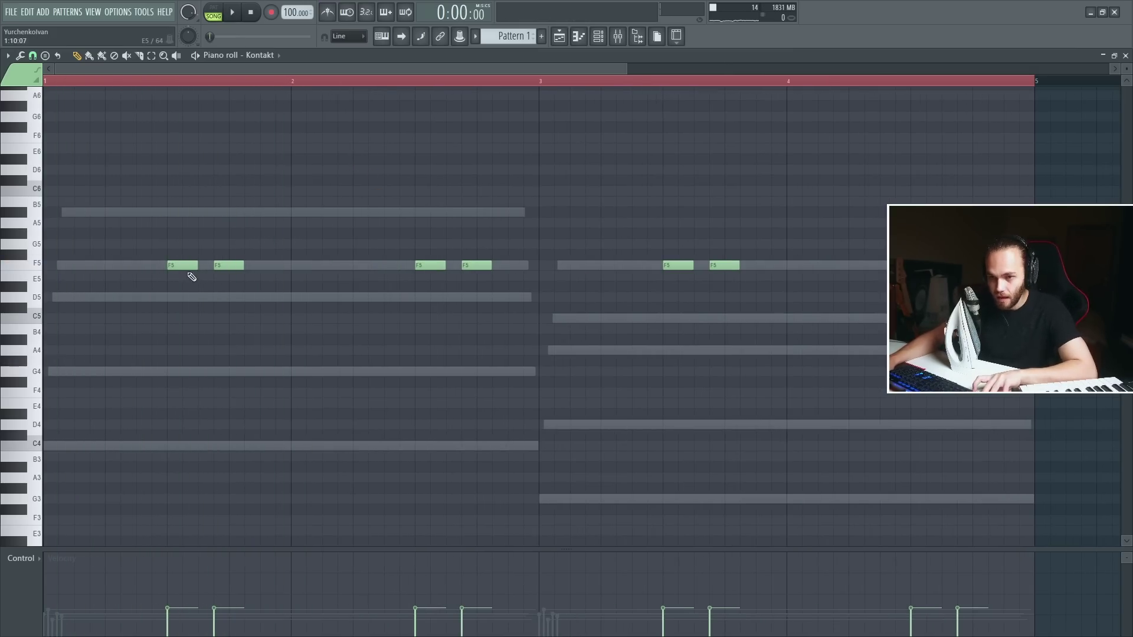
{"action": "scroll", "coordinate": [195, 295], "scroll_direction": "up", "scroll_amount": 2}
{"action": "left_click", "coordinate": [203, 297]}
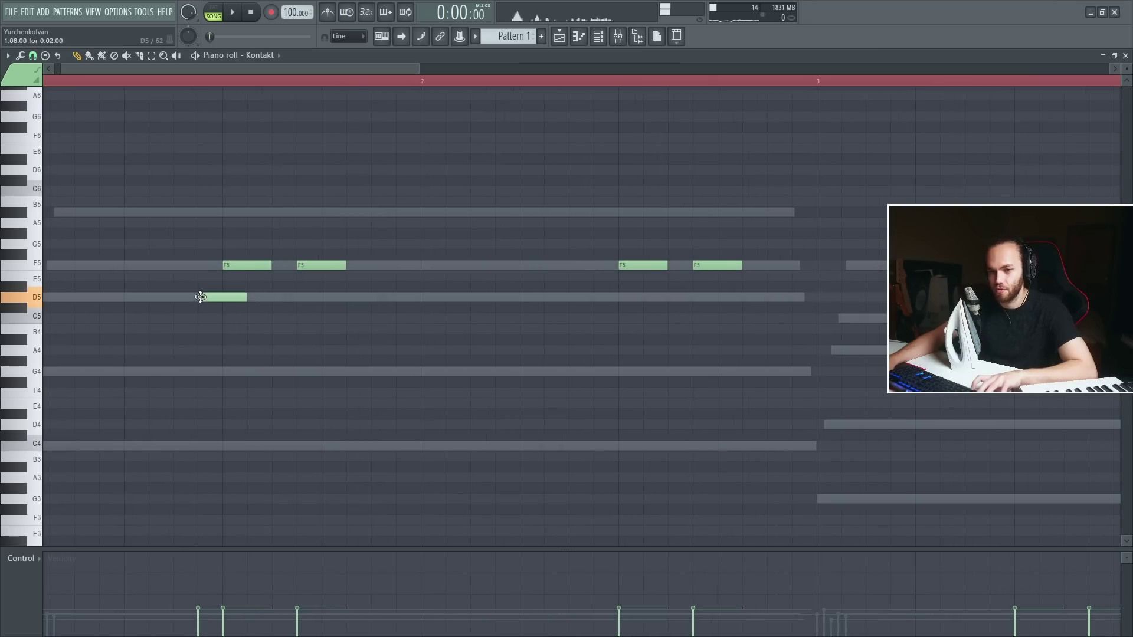
{"action": "key", "text": "space"}
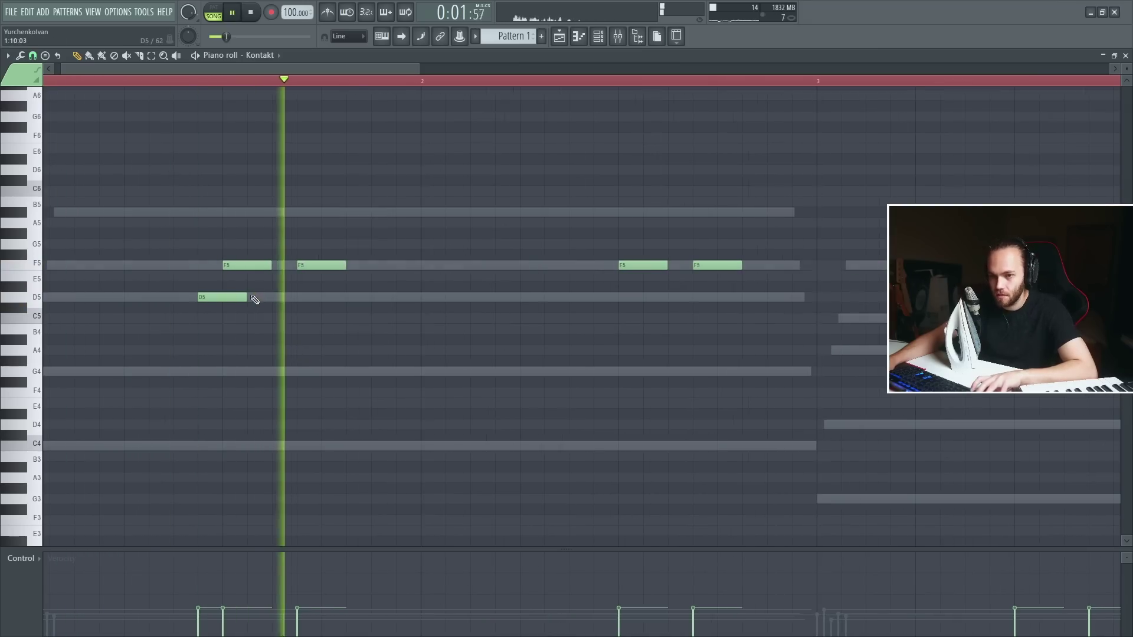
{"action": "left_click_drag", "start_coordinate": [247, 297], "coordinate": [206, 297]}
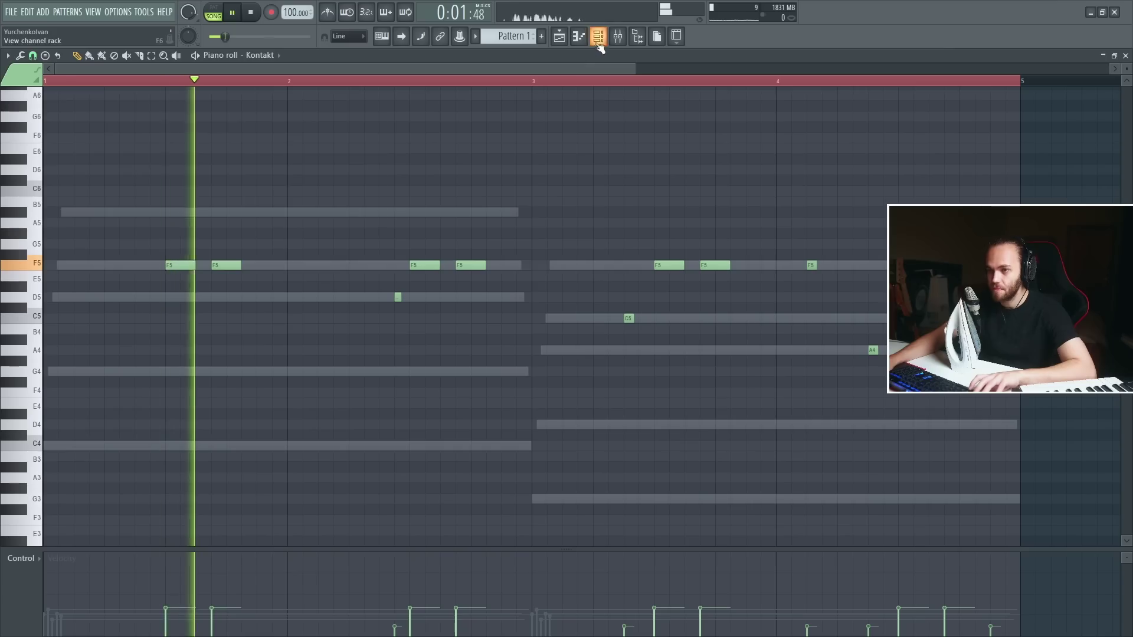
- Stop playback, add a DB-33 organ channel from the channel rack and reposition its plugin window
{"action": "left_click", "coordinate": [598, 39]}
{"action": "key", "text": "space"}
{"action": "left_click", "coordinate": [155, 218]}
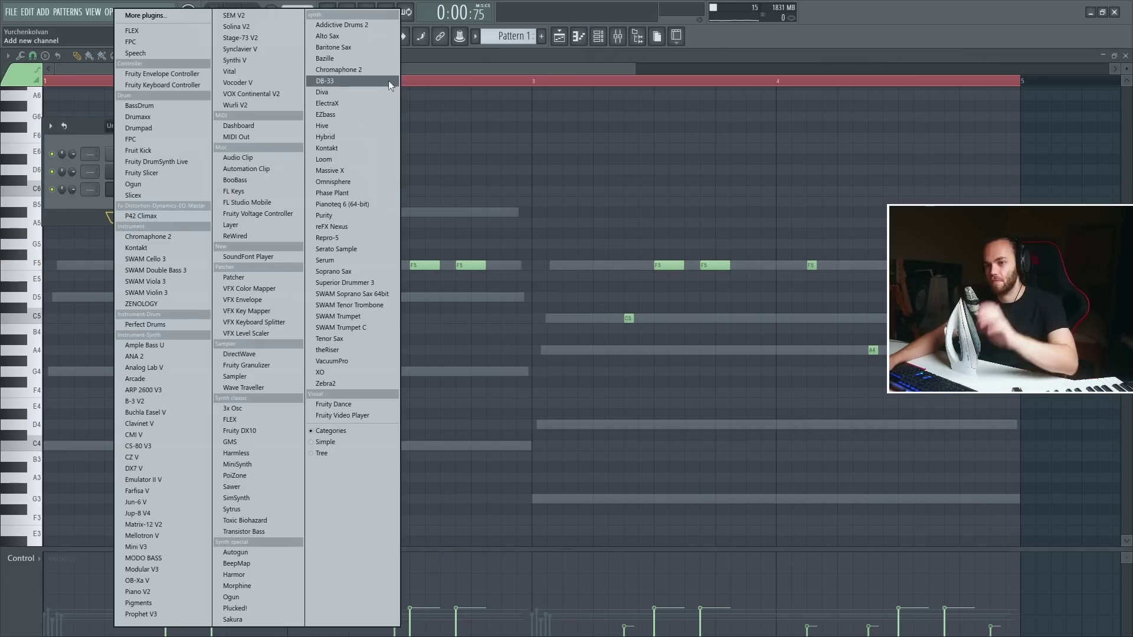
{"action": "left_click", "coordinate": [388, 81]}
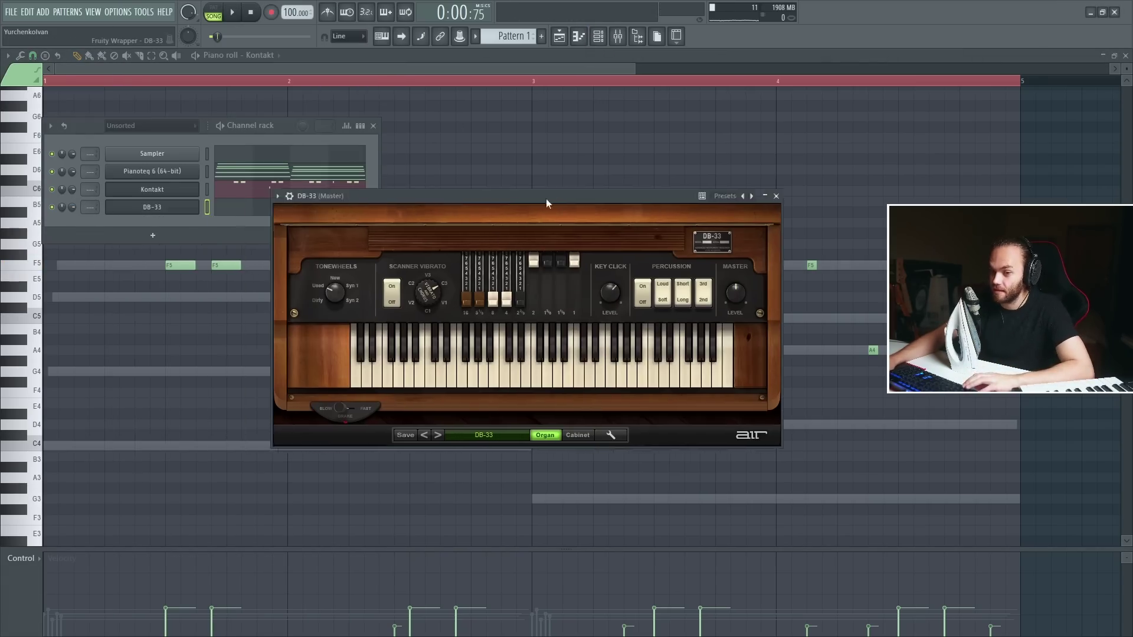
{"action": "left_click_drag", "start_coordinate": [546, 202], "coordinate": [565, 202]}
{"action": "left_click", "coordinate": [522, 436]}
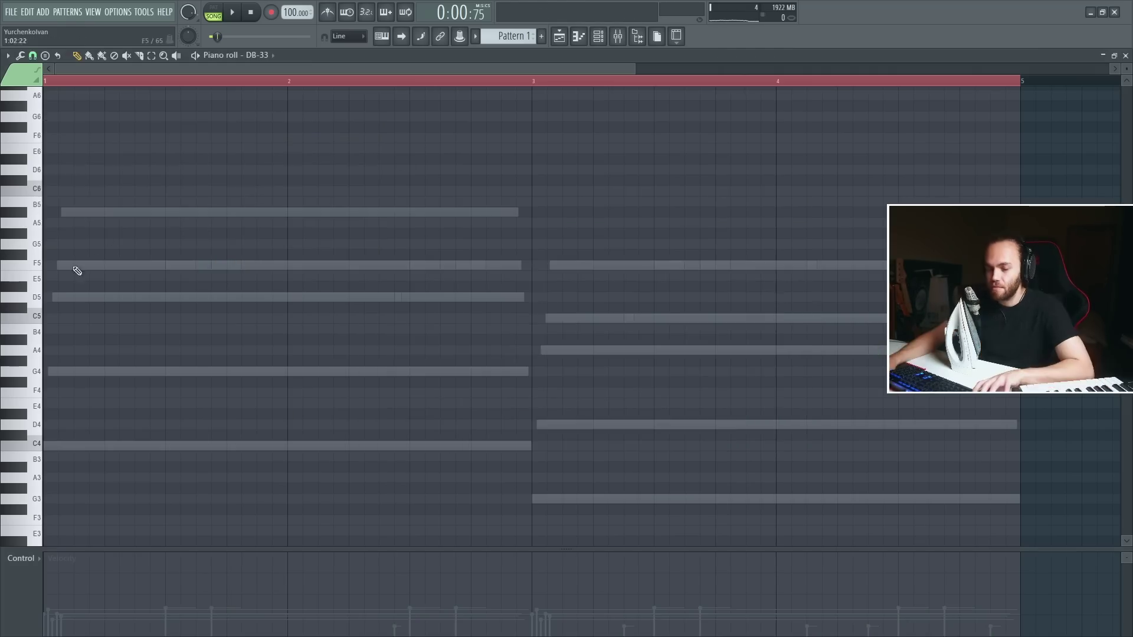
- In the DB-33 piano roll, write a one-step D5, a one-step F5 and a D5 held almost to the end of bar 1
{"action": "scroll", "coordinate": [81, 269], "scroll_direction": "up", "scroll_amount": 2}
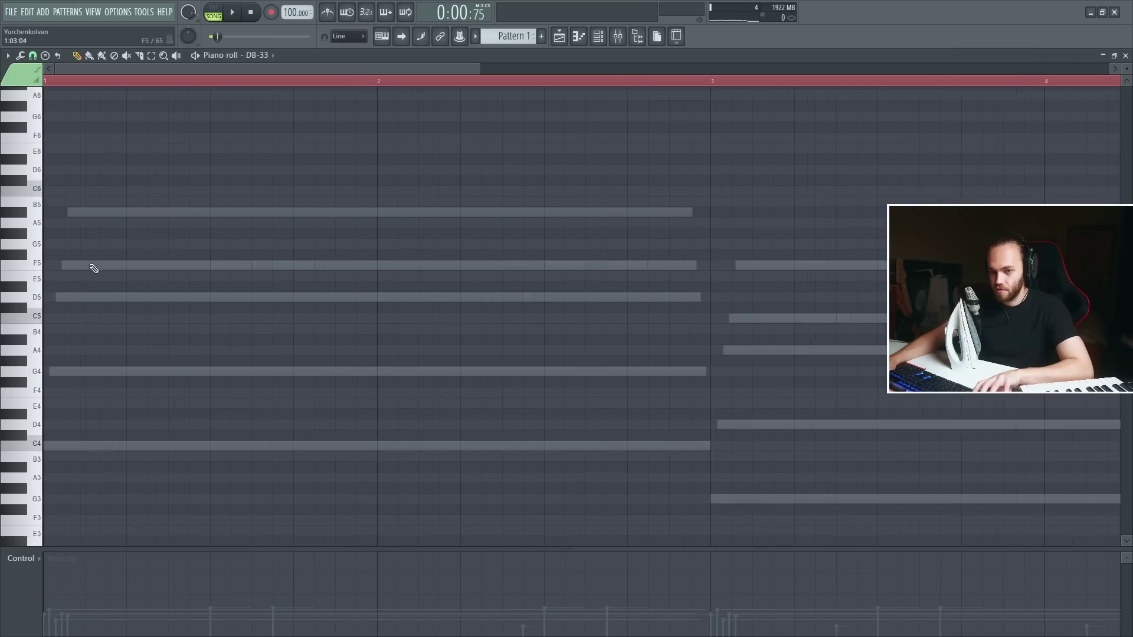
{"action": "scroll", "coordinate": [102, 265], "scroll_direction": "up", "scroll_amount": 1}
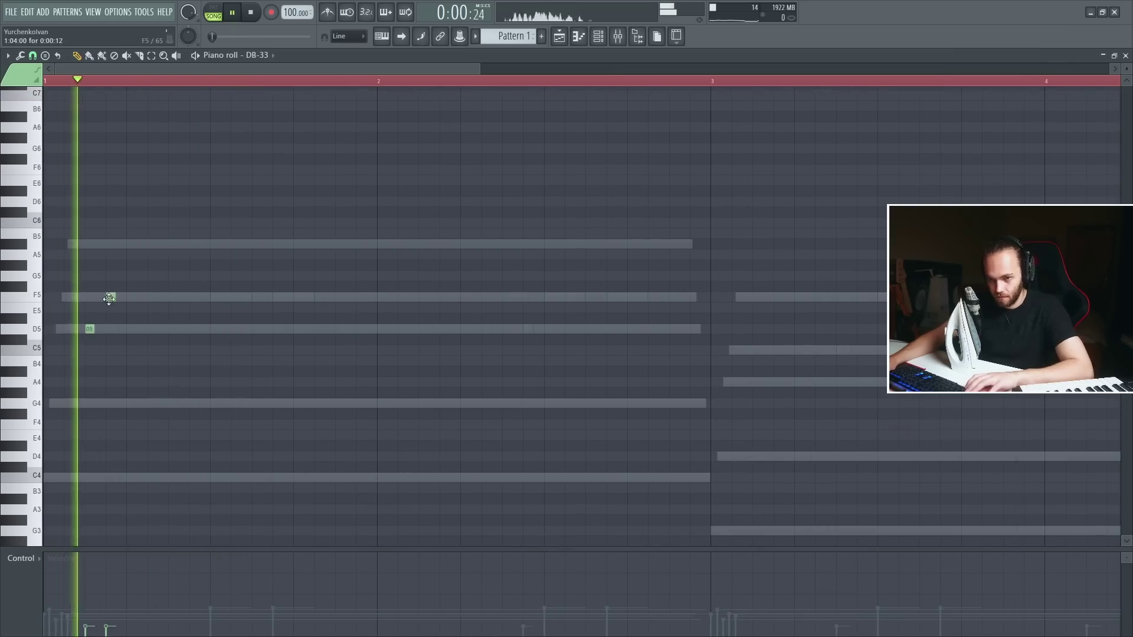
{"action": "left_click", "coordinate": [132, 329]}
{"action": "left_click_drag", "start_coordinate": [135, 328], "coordinate": [373, 344]}
{"action": "key", "text": "space"}
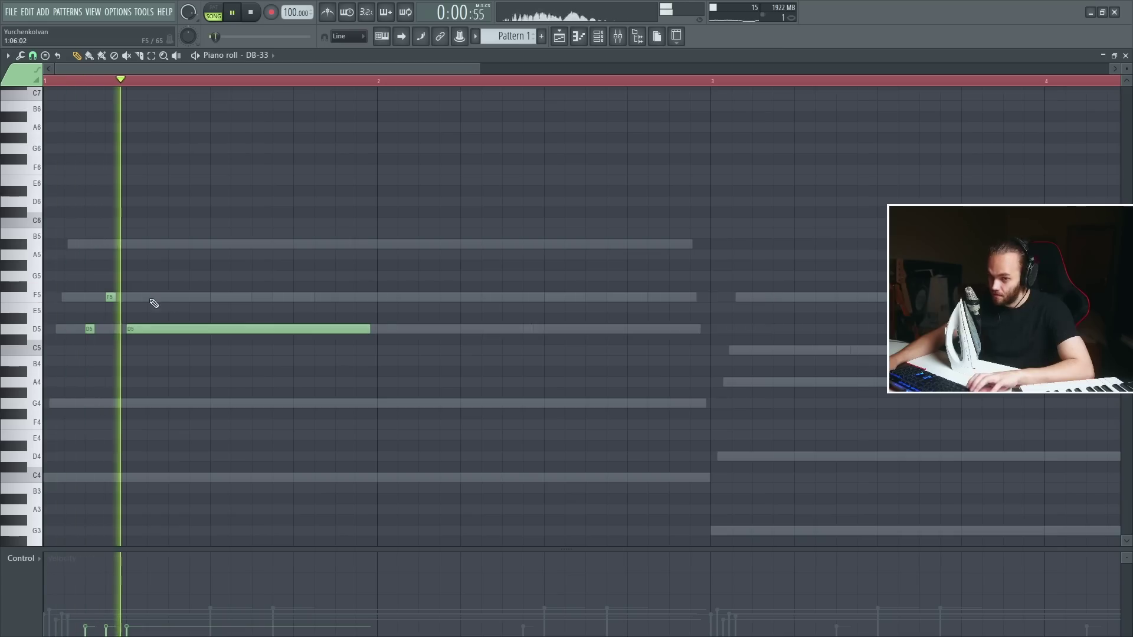
{"action": "left_click_drag", "start_coordinate": [123, 261], "coordinate": [82, 342]}
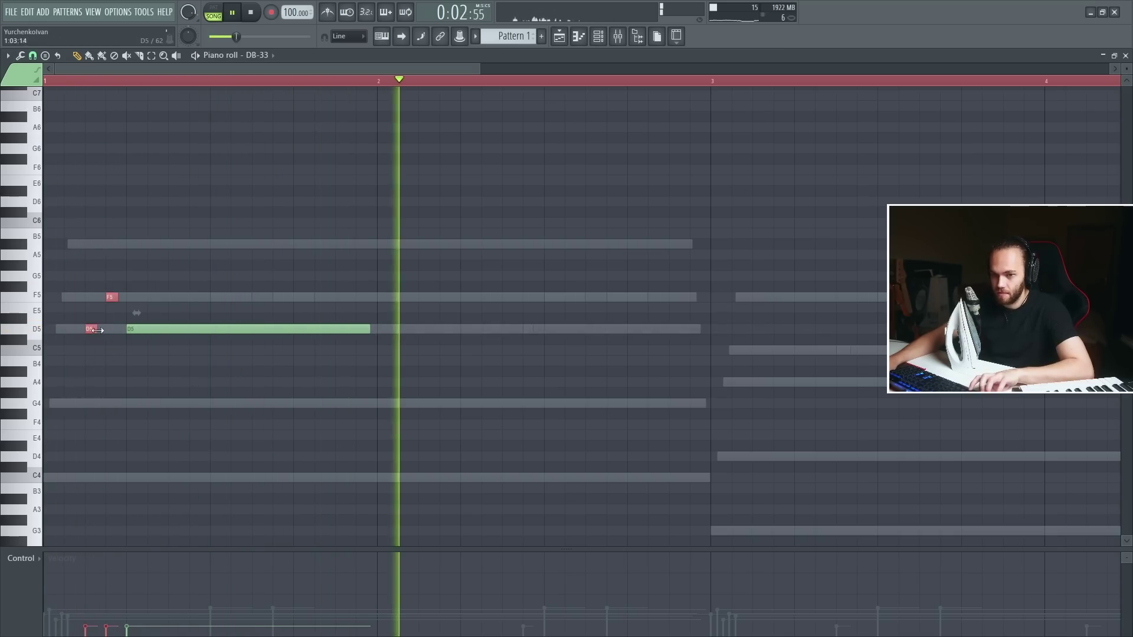
{"action": "left_click", "coordinate": [245, 265]}
- Add a one-step B♭5 organ note near the end of bar 2 and an A4 note lasting all of bar 3
{"action": "left_click", "coordinate": [629, 243]}
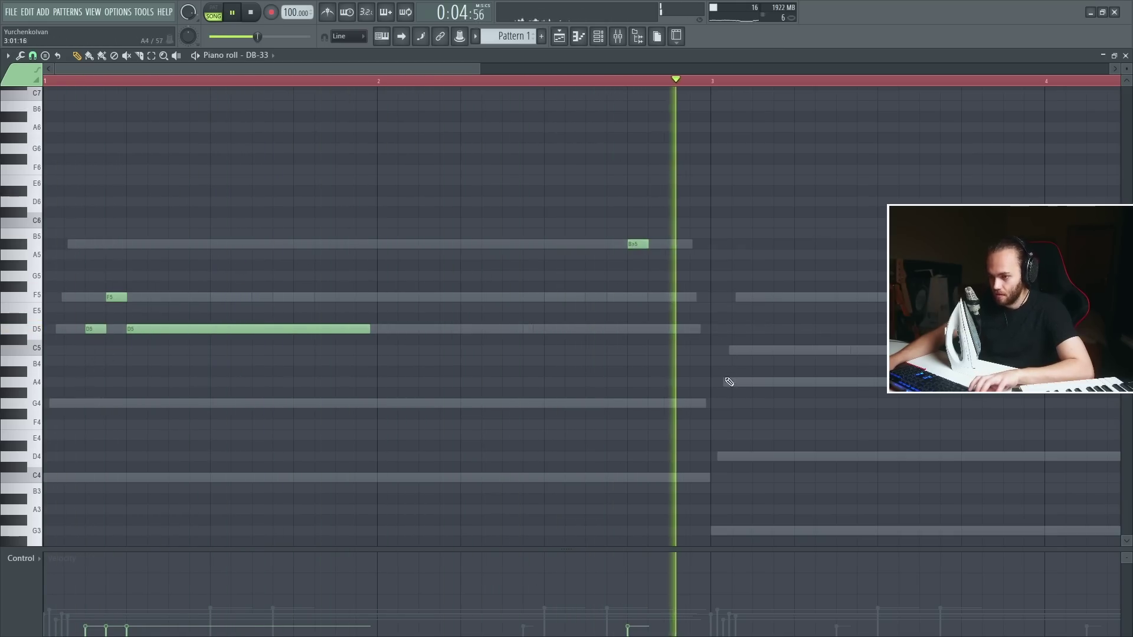
{"action": "left_click", "coordinate": [721, 382]}
{"action": "scroll", "coordinate": [614, 395], "scroll_direction": "down", "scroll_amount": 2}
{"action": "key", "text": "space"}
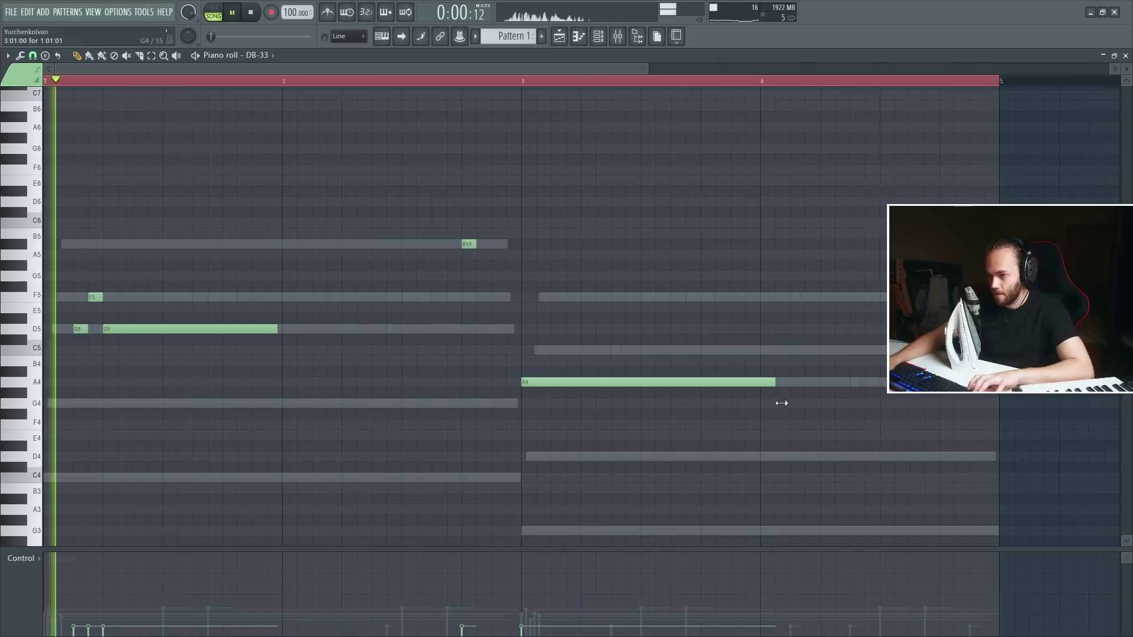
{"action": "left_click_drag", "start_coordinate": [781, 403], "coordinate": [766, 401]}
- Add an F5 organ note in the second half of bar 2 and raise the long bar 3 note to D5
{"action": "key", "text": "space"}
{"action": "key", "text": "space"}
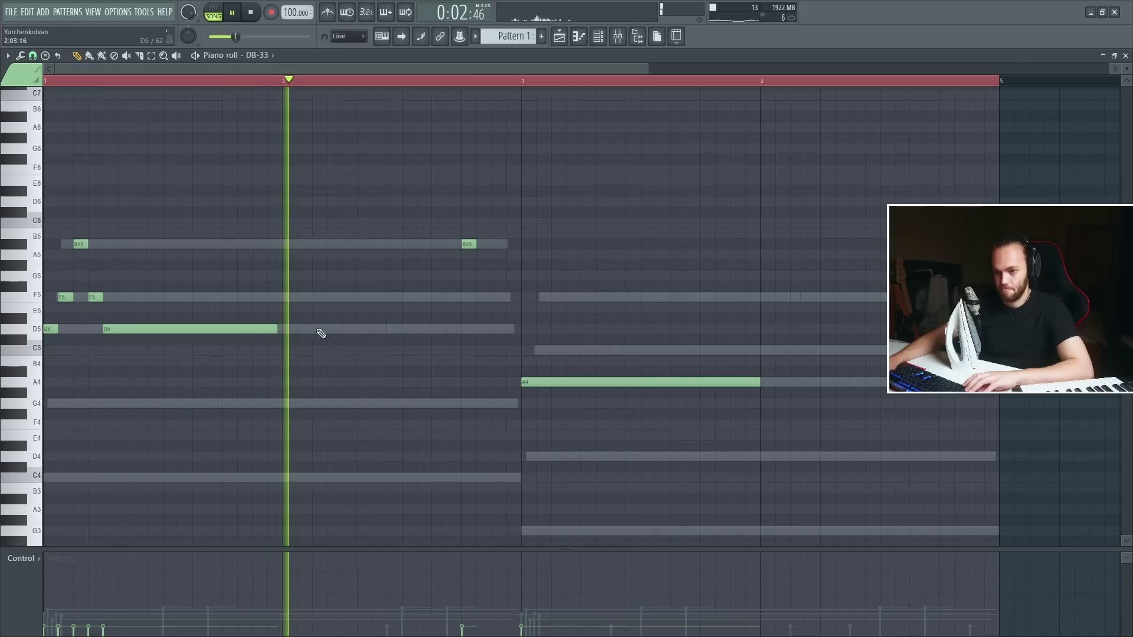
{"action": "left_click", "coordinate": [440, 297]}
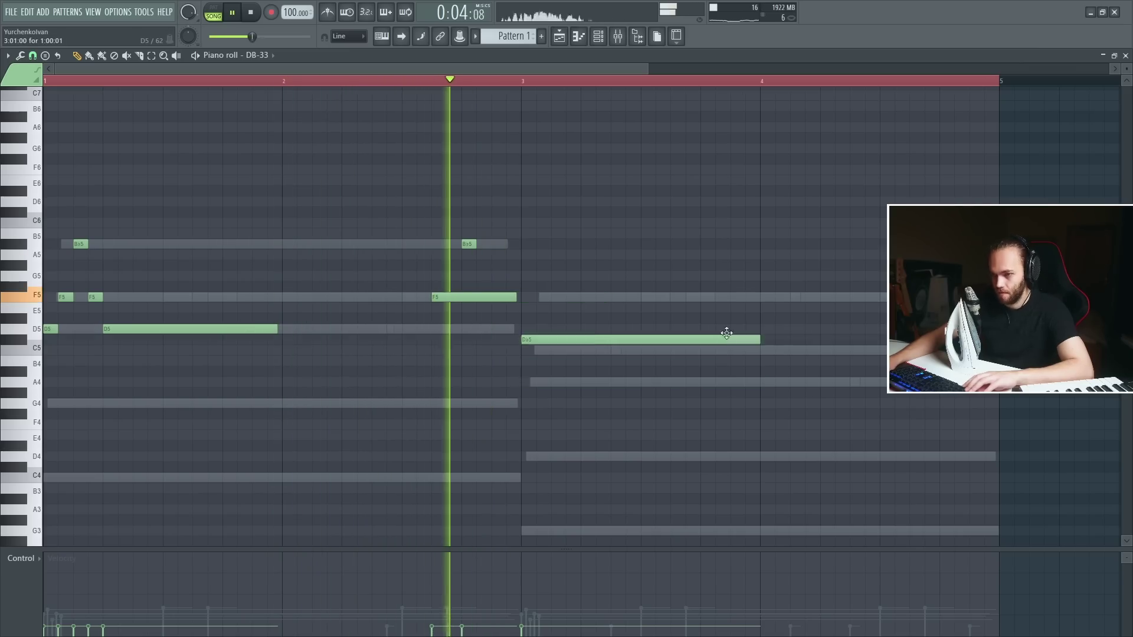
{"action": "left_click_drag", "start_coordinate": [726, 334], "coordinate": [730, 327]}
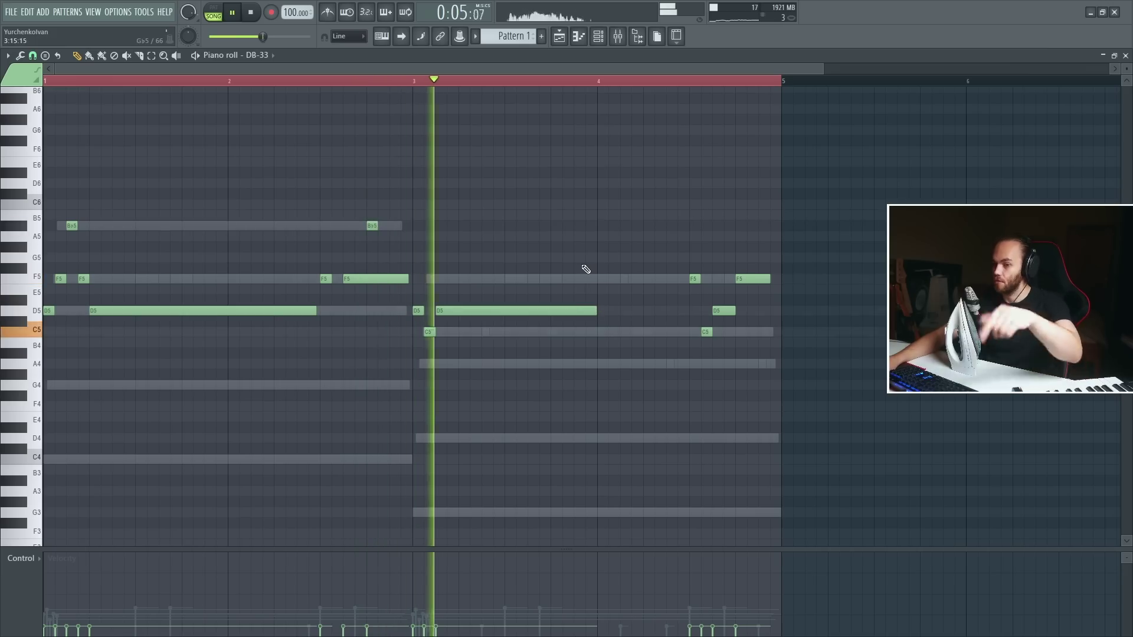
- Play the organ melody with the chords and check the instrument levels in the mixer
{"action": "key", "text": "space"}
{"action": "scroll", "coordinate": [61, 342], "scroll_direction": "up", "scroll_amount": 2}
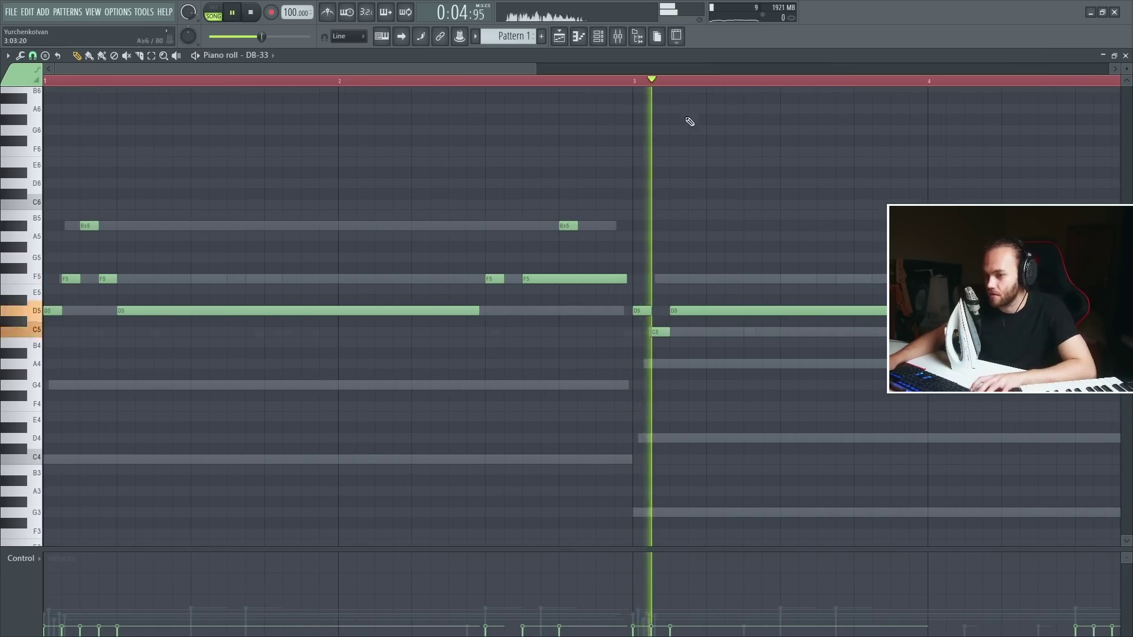
{"action": "key", "text": "space"}
{"action": "left_click", "coordinate": [617, 37]}
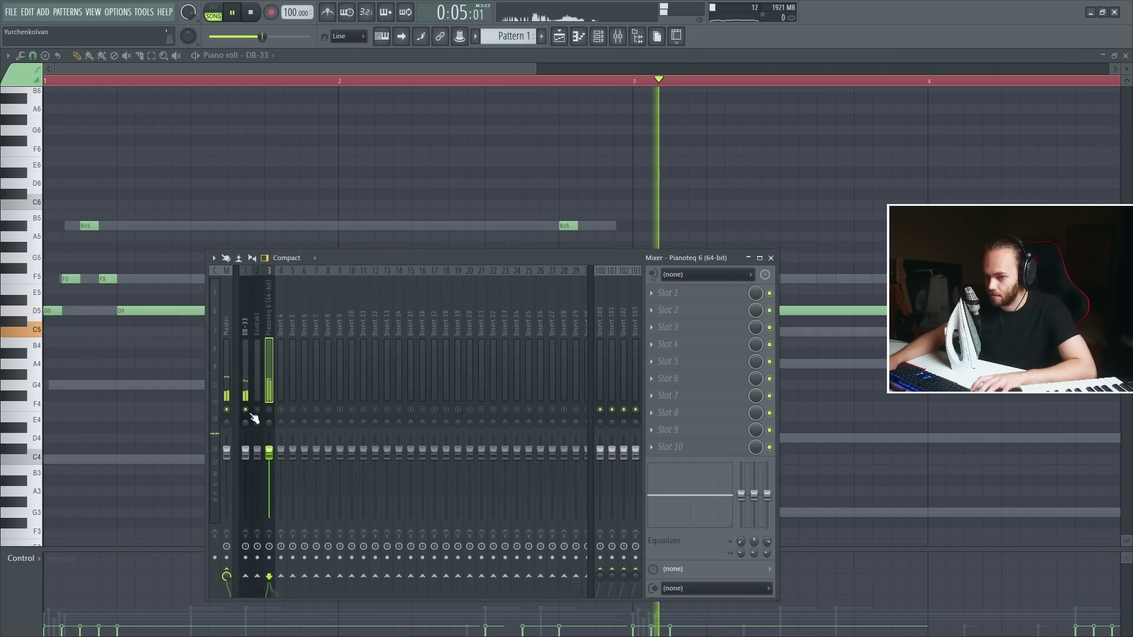
{"action": "left_click", "coordinate": [770, 258]}
{"action": "scroll", "coordinate": [589, 187], "scroll_direction": "down", "scroll_amount": 2}
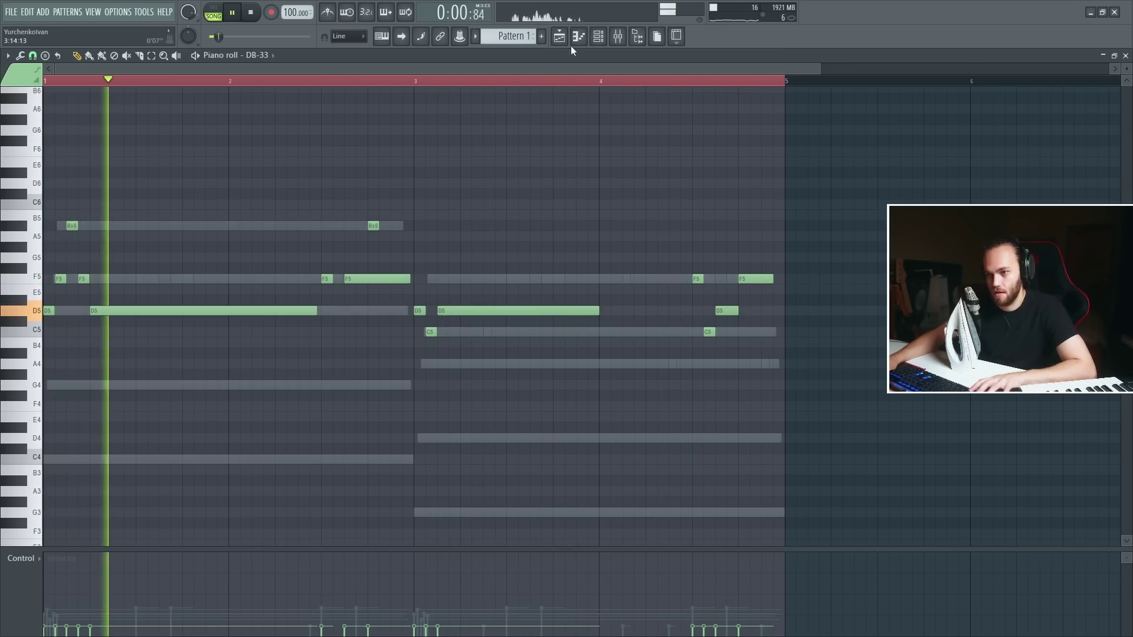
- Open the playlist, play Pattern 1 and review its instruments in the channel rack and mixer
{"action": "key", "text": "F5"}
{"action": "scroll", "coordinate": [542, 177], "scroll_direction": "up", "scroll_amount": 2}
{"action": "key", "text": "space"}
{"action": "left_click", "coordinate": [601, 42]}
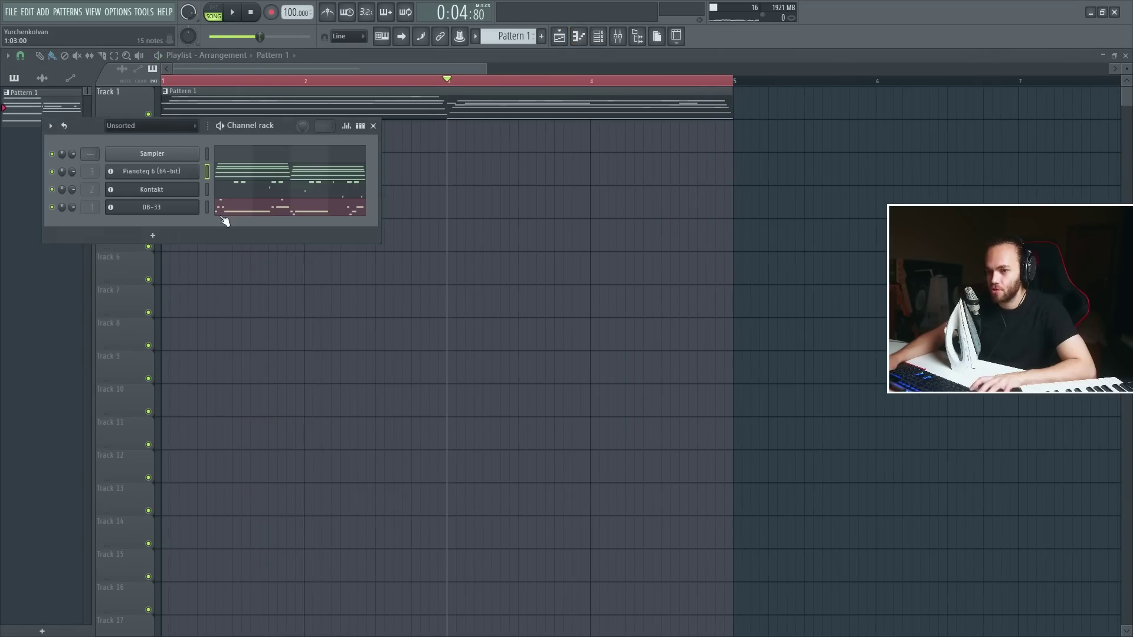
{"action": "key", "text": "F6"}
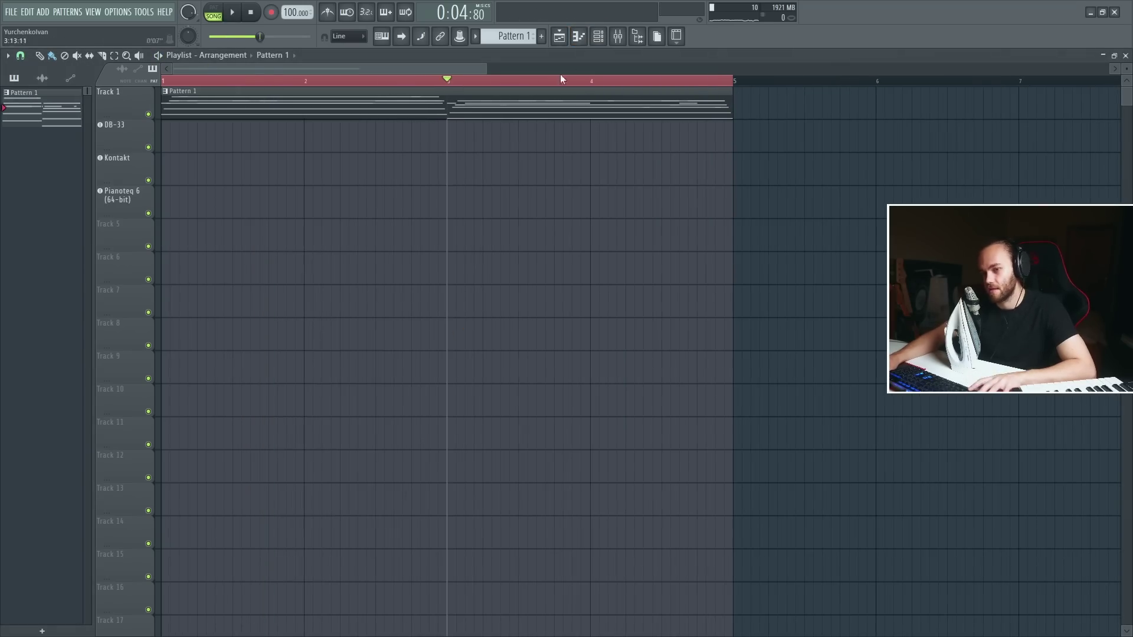
{"action": "key", "text": "space"}
{"action": "left_click", "coordinate": [617, 36]}
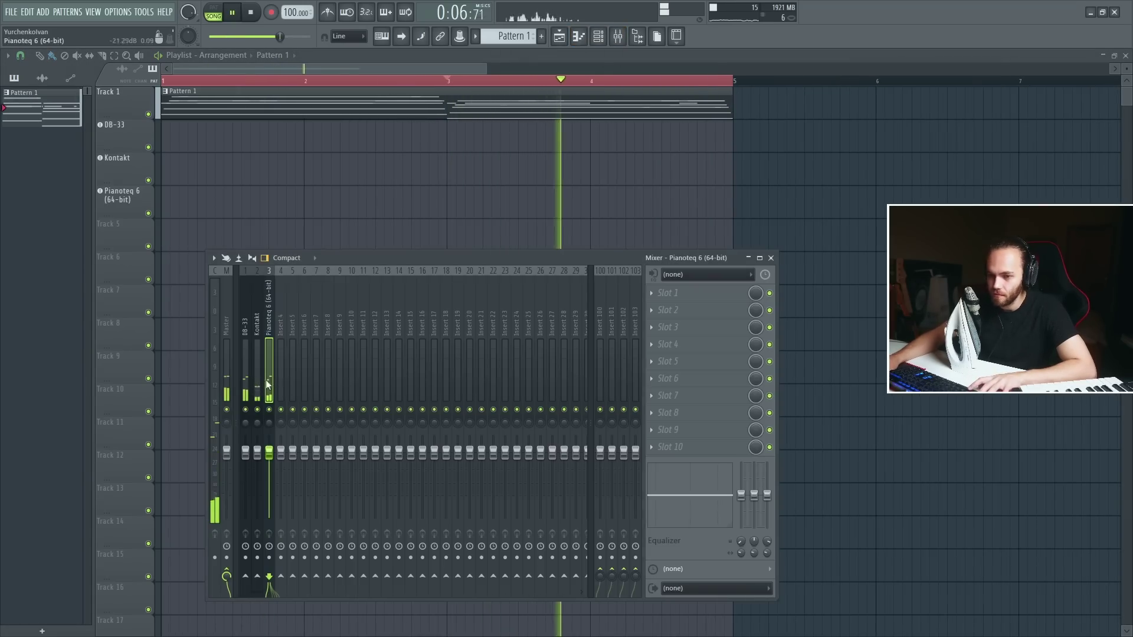
{"action": "key", "text": "F9"}
{"action": "key", "text": "space"}
- Add OS_SB_Foley Kick from the Origin Sound - Study Beats - Lo-Fi Hip Hop kicks to Track 5 as an audio track
{"action": "left_click", "coordinate": [637, 36]}
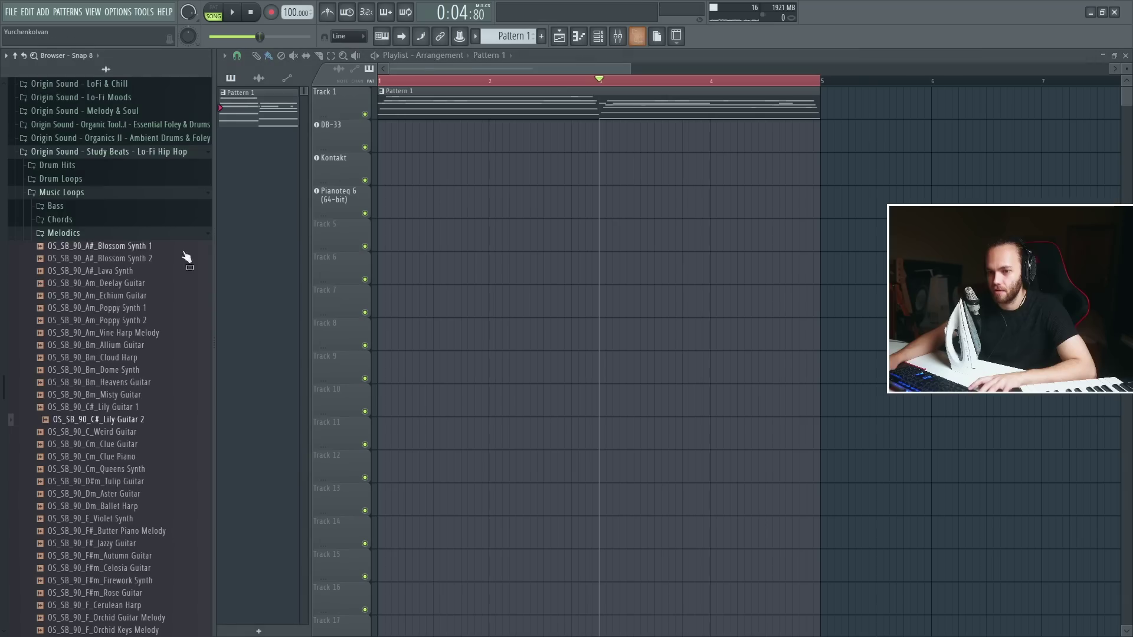
{"action": "scroll", "coordinate": [130, 313], "scroll_direction": "up", "scroll_amount": 4}
{"action": "left_click", "coordinate": [147, 342]}
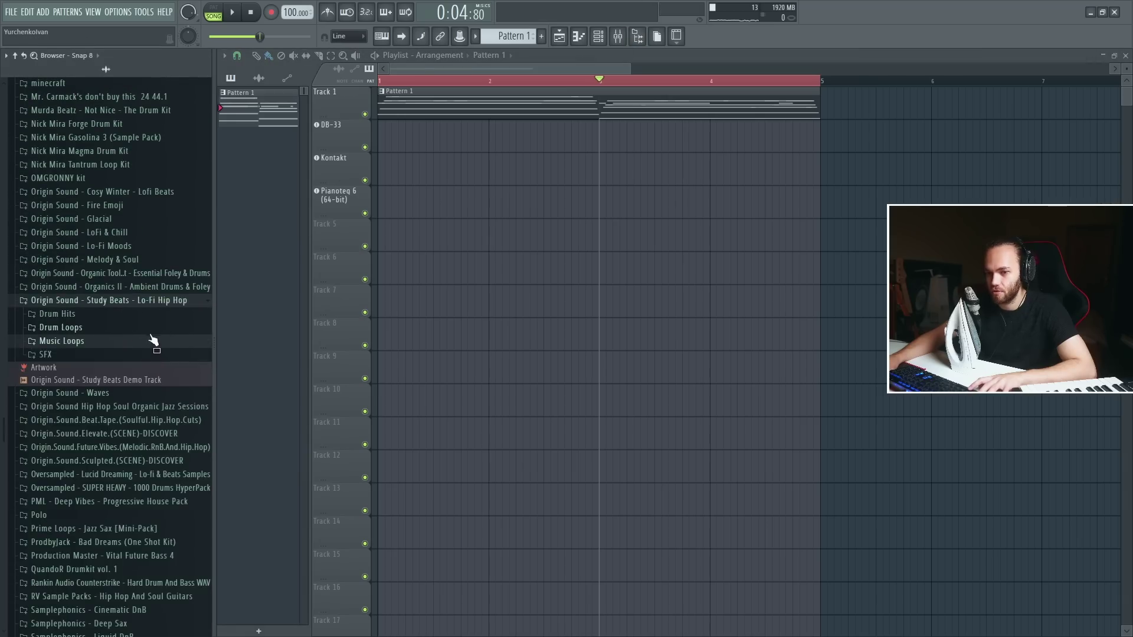
{"action": "left_click", "coordinate": [155, 317]}
{"action": "left_click", "coordinate": [139, 328]}
{"action": "left_click", "coordinate": [142, 353]}
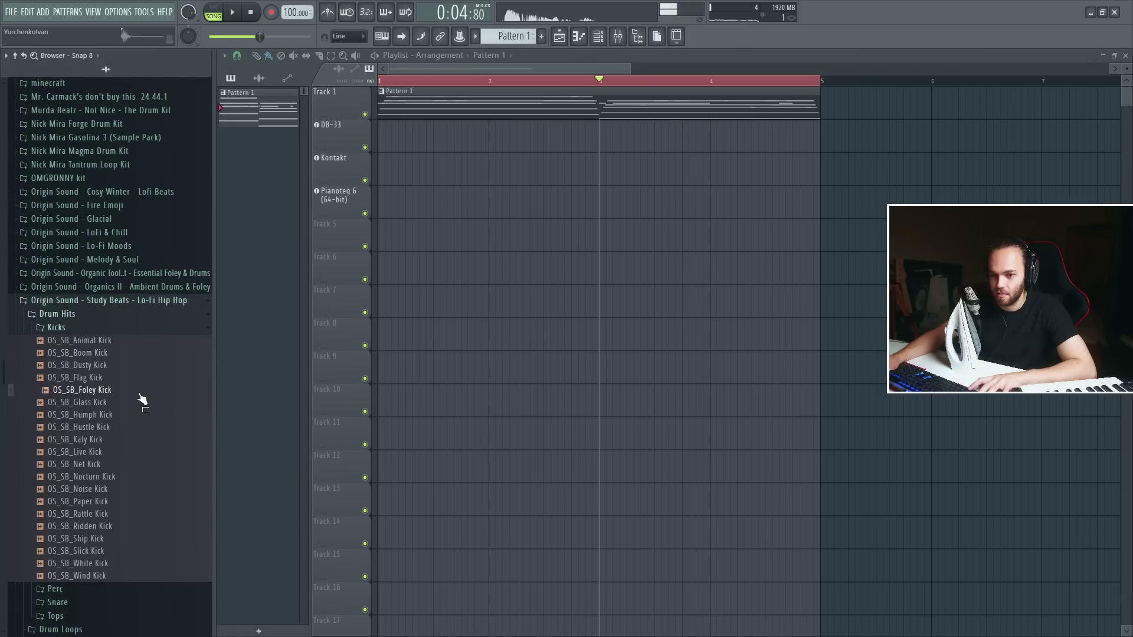
{"action": "left_click_drag", "start_coordinate": [340, 235], "coordinate": [341, 236]}
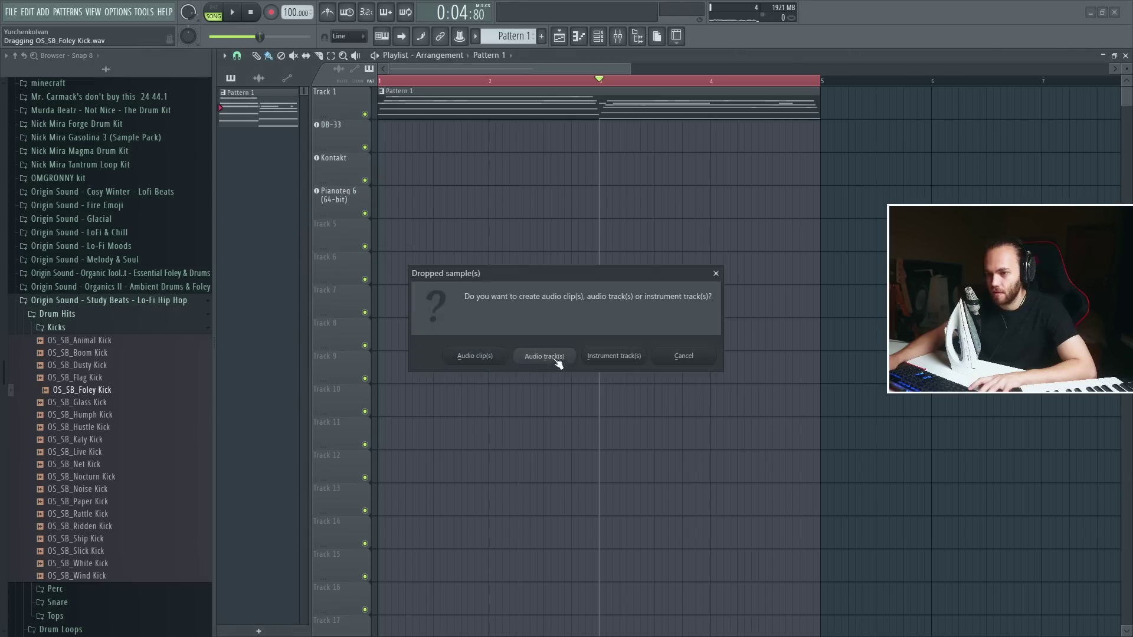
{"action": "left_click", "coordinate": [544, 354]}
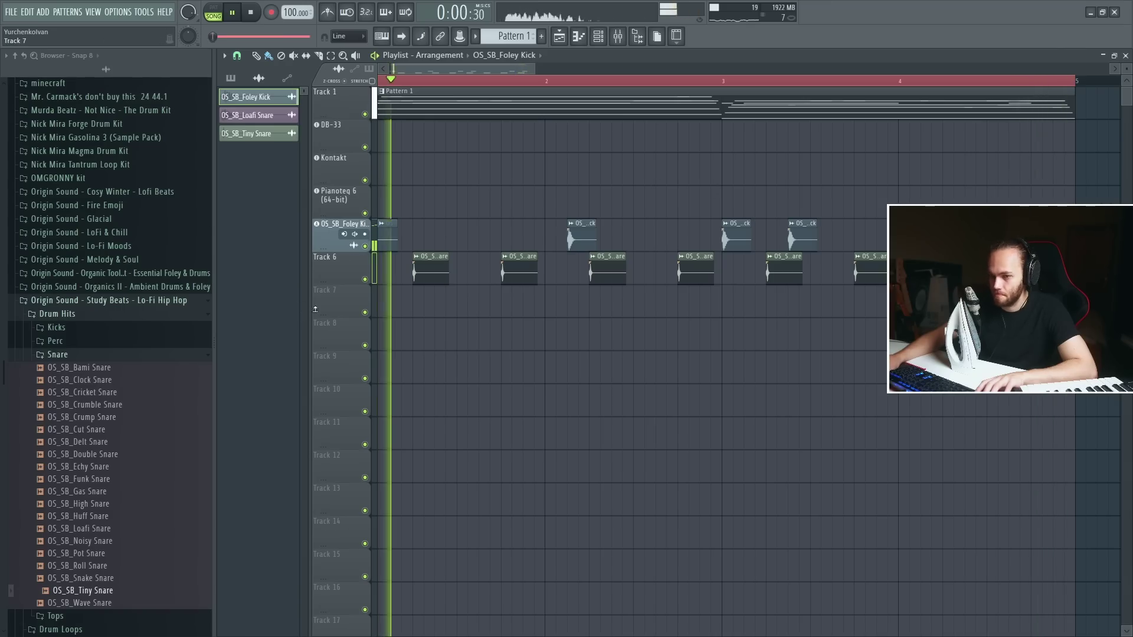
- Turn Track 6 with the OS_SB_Tiny Snare clips into an audio track and stop playback
{"action": "scroll", "coordinate": [315, 309], "scroll_direction": "down", "scroll_amount": 2}
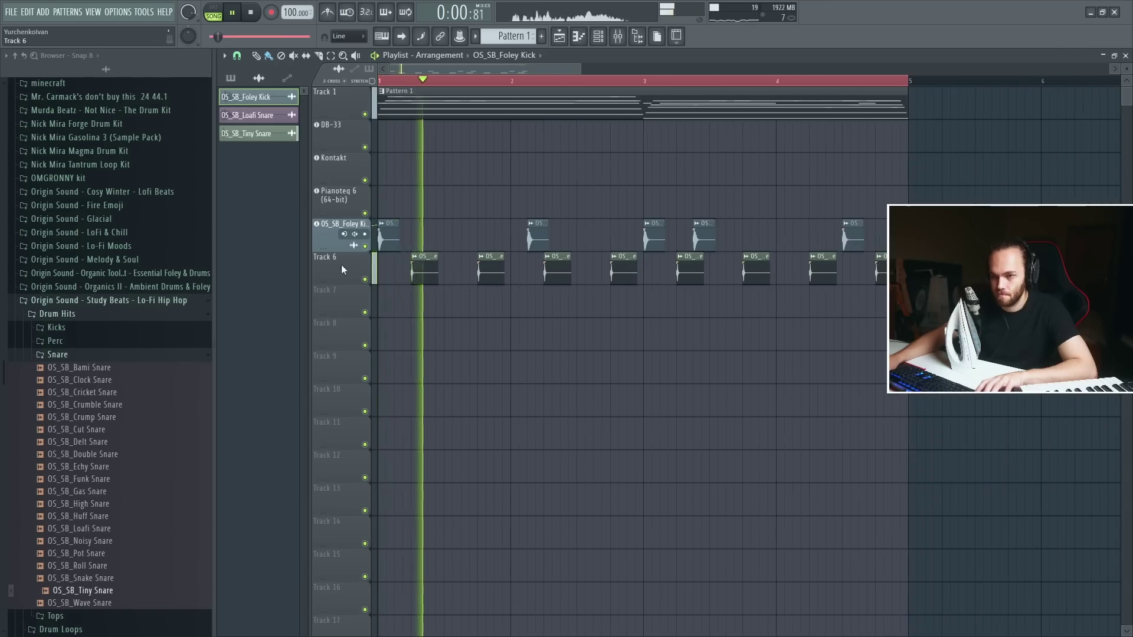
{"action": "right_click", "coordinate": [341, 264]}
{"action": "left_click", "coordinate": [387, 293]}
{"action": "key", "text": "space"}
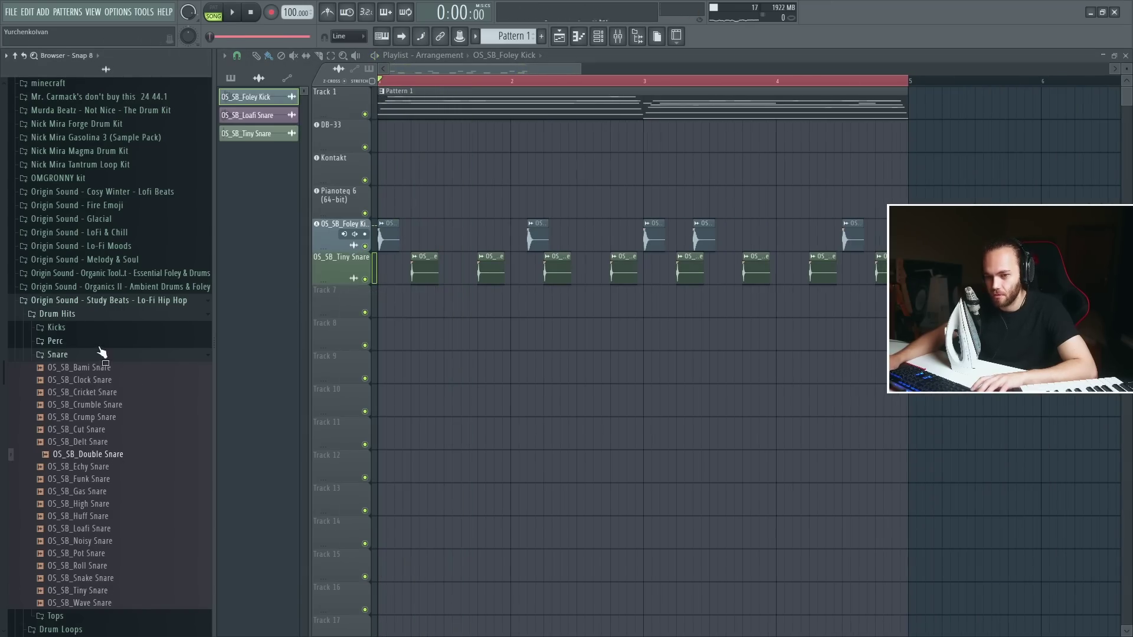
- Add OS_SB_Katy Kick from the kicks folder to Track 7 as an audio track, with its clip in the second half of bar 1
{"action": "left_click", "coordinate": [102, 354]}
{"action": "left_click", "coordinate": [108, 328]}
{"action": "left_click", "coordinate": [120, 391]}
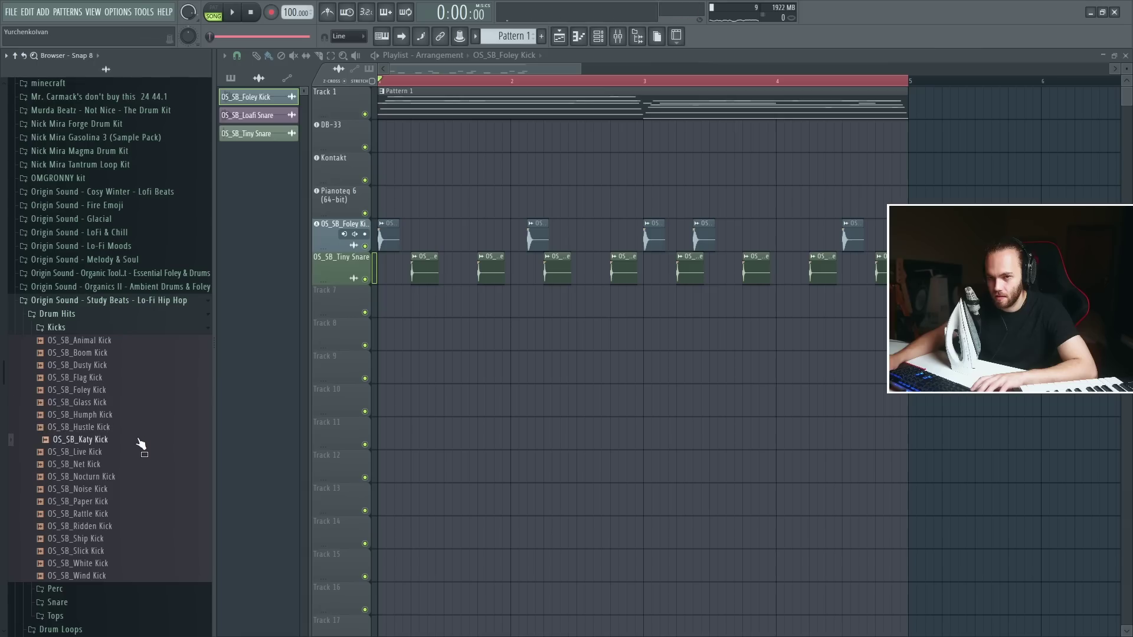
{"action": "left_click_drag", "start_coordinate": [449, 327], "coordinate": [448, 328]}
{"action": "left_click", "coordinate": [549, 353]}
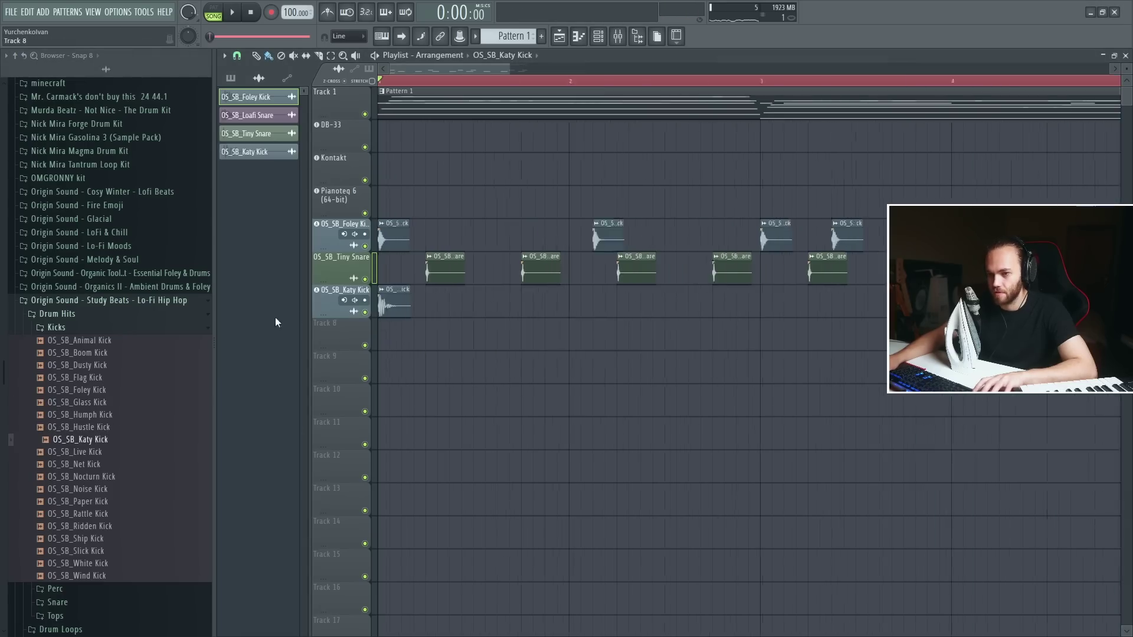
{"action": "double_click", "coordinate": [540, 314]}
{"action": "key", "text": "Escape"}
{"action": "key", "text": "space"}
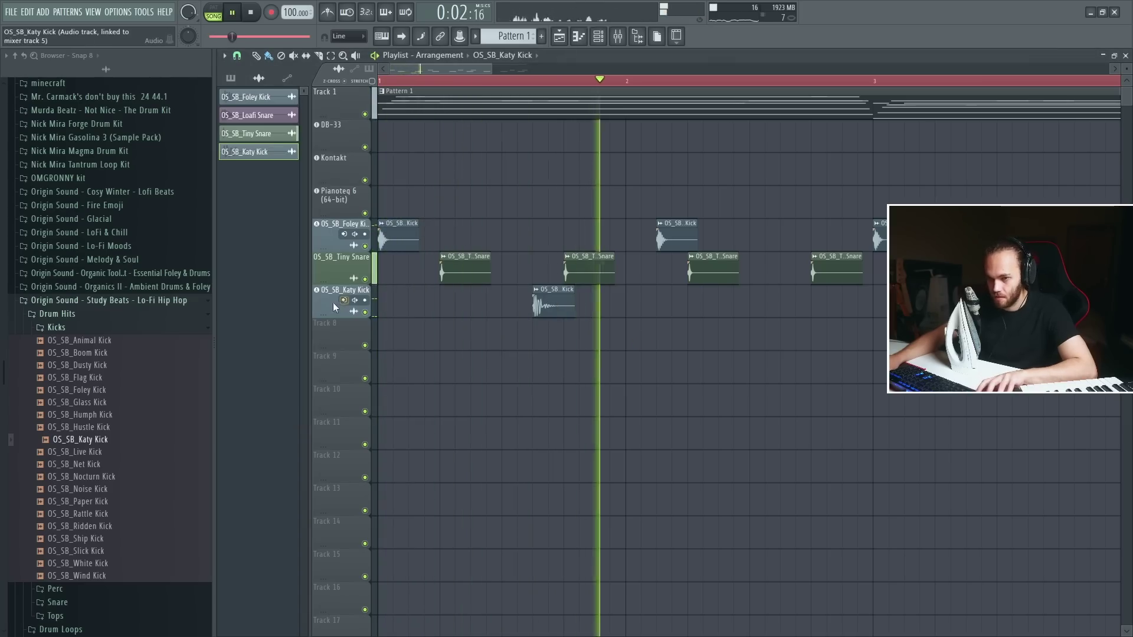
- Move the OS_SB_Katy Kick track above the OS_SB_Tiny Snare track and restart playback
{"action": "scroll", "coordinate": [333, 302], "scroll_direction": "up", "scroll_amount": 1}
{"action": "scroll", "coordinate": [554, 271], "scroll_direction": "down", "scroll_amount": 1}
{"action": "key", "text": "space"}
{"action": "key", "text": "space"}
- Replace the Foley Kick clip in bar 2 with a Katy Kick at the start of bar 2, and add Katy Kick clips in bar 4
{"action": "right_click", "coordinate": [601, 243]}
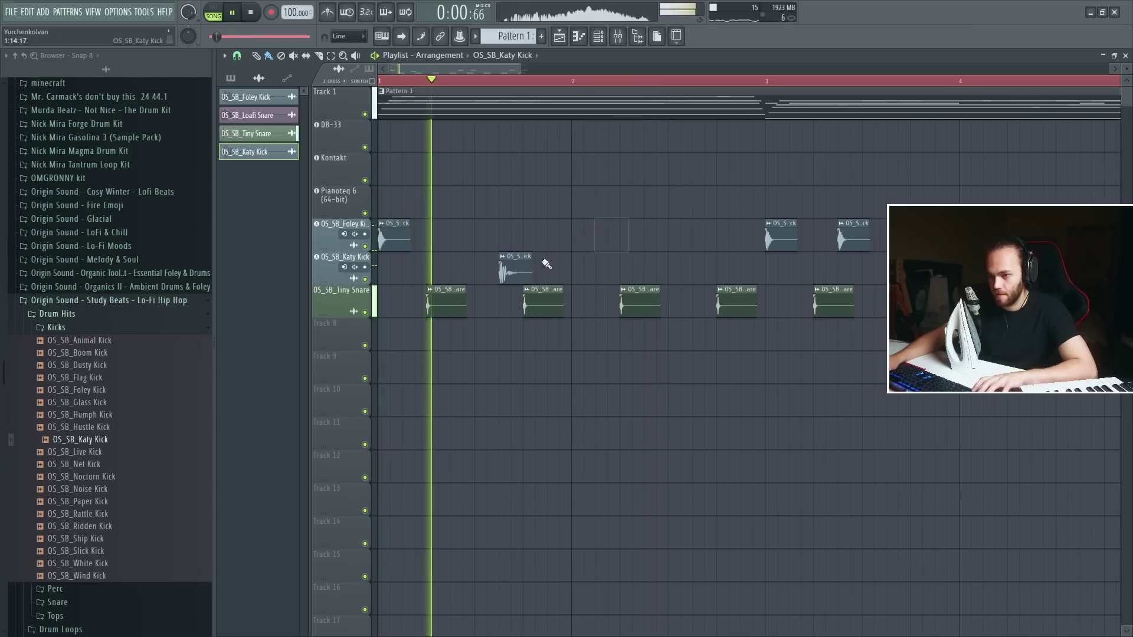
{"action": "left_click_drag", "start_coordinate": [519, 270], "coordinate": [585, 270]}
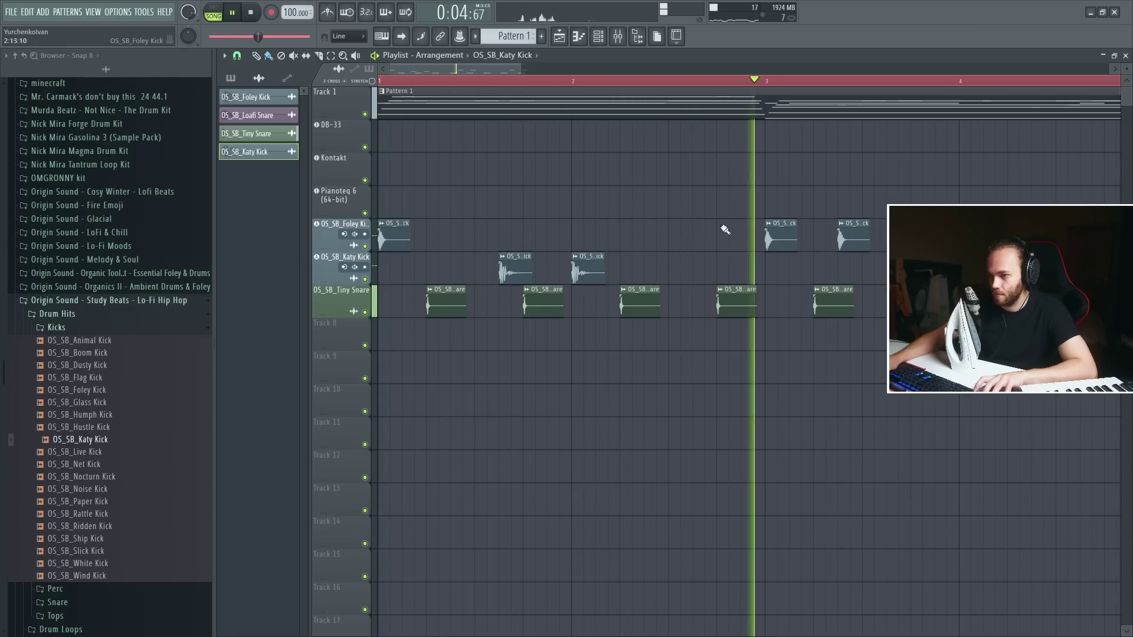
{"action": "scroll", "coordinate": [737, 247], "scroll_direction": "down", "scroll_amount": 1}
{"action": "left_click", "coordinate": [797, 274]}
{"action": "left_click_drag", "start_coordinate": [802, 278], "coordinate": [871, 278]}
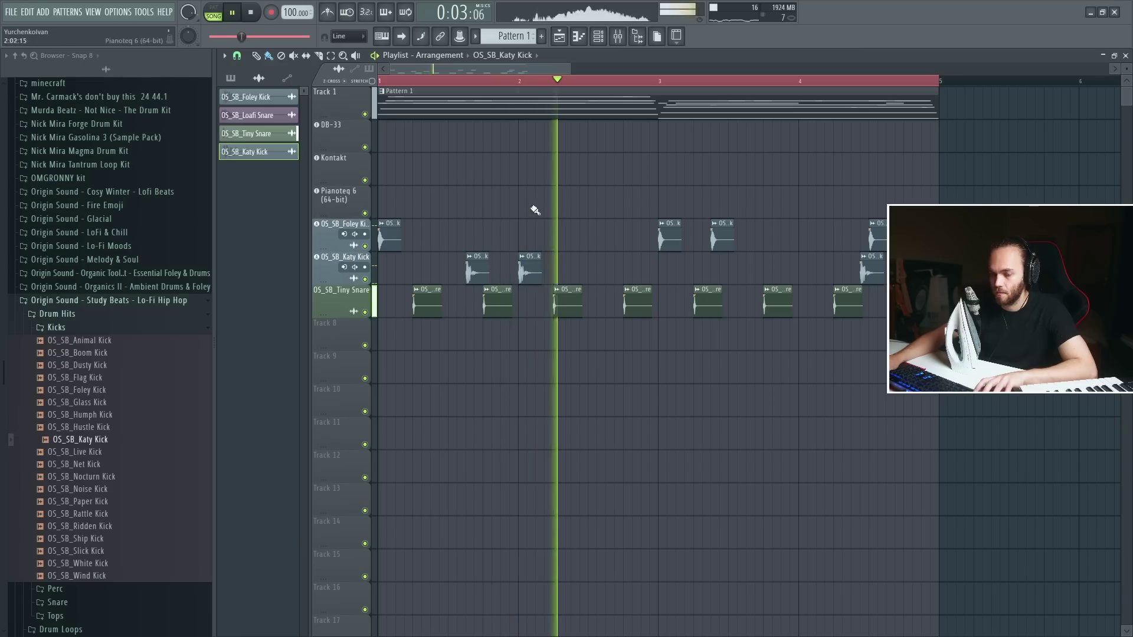
- Check the audio clip settings of Katy Kick and Tiny Snare and bring up the mixer
{"action": "double_click", "coordinate": [537, 272]}
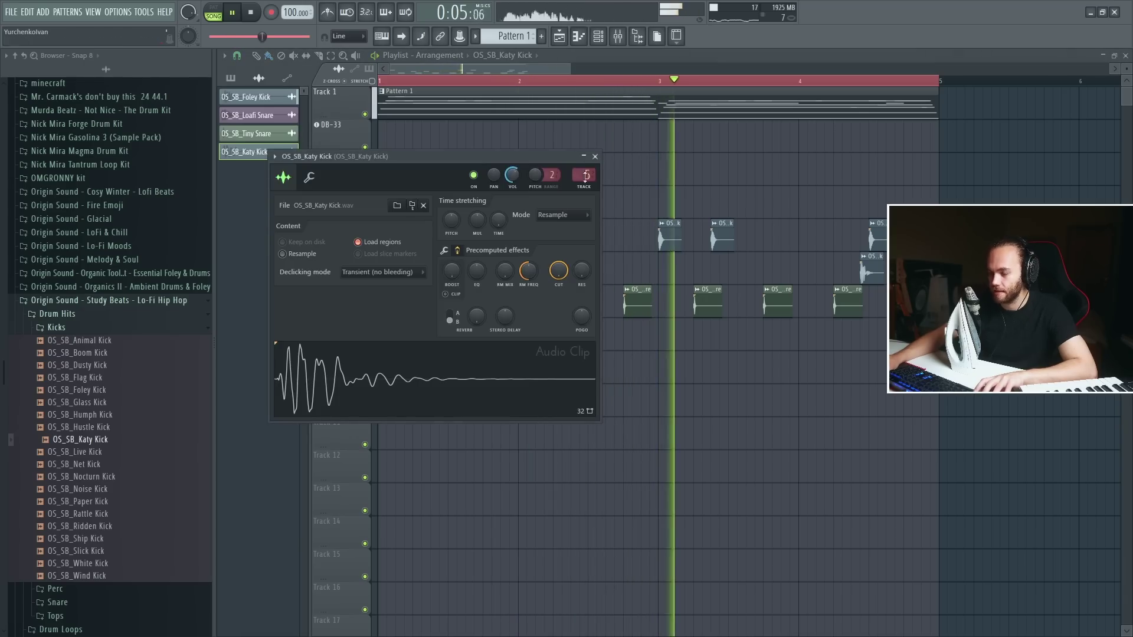
{"action": "left_click", "coordinate": [596, 156]}
{"action": "double_click", "coordinate": [631, 306]}
{"action": "key", "text": "F9"}
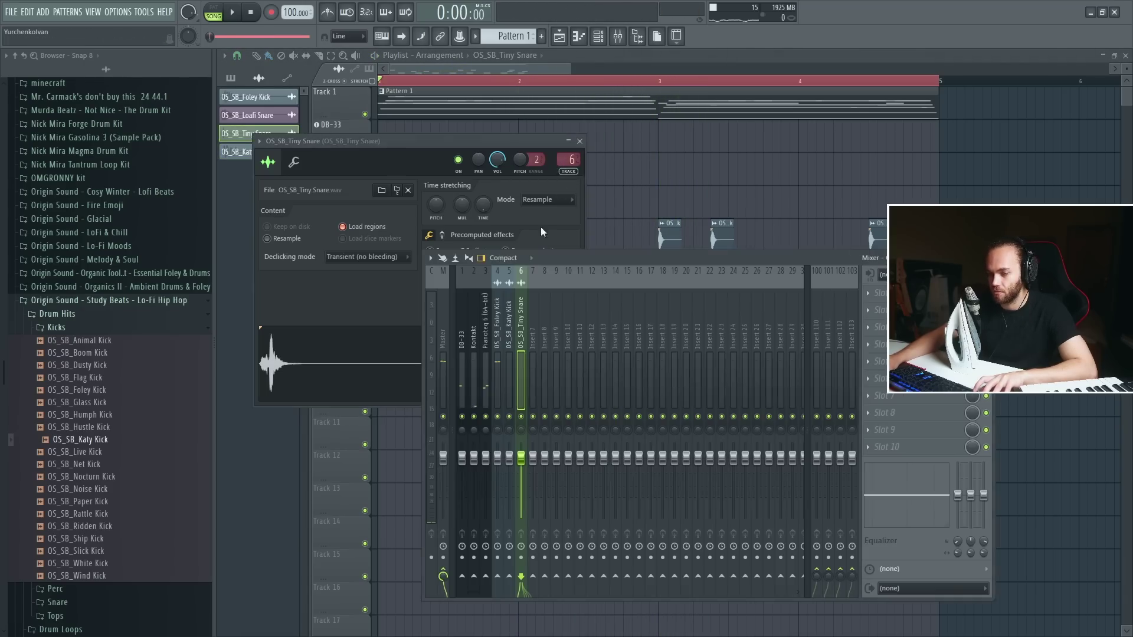
{"action": "left_click", "coordinate": [437, 211]}
{"action": "key", "text": "space"}
- Insert FabFilter Pro-Q 3 on the OS_SB_Tiny Snare mixer track and shape a slight cut around 2 kHz
{"action": "left_click", "coordinate": [867, 344]}
{"action": "mouse_move", "coordinate": [896, 354]}
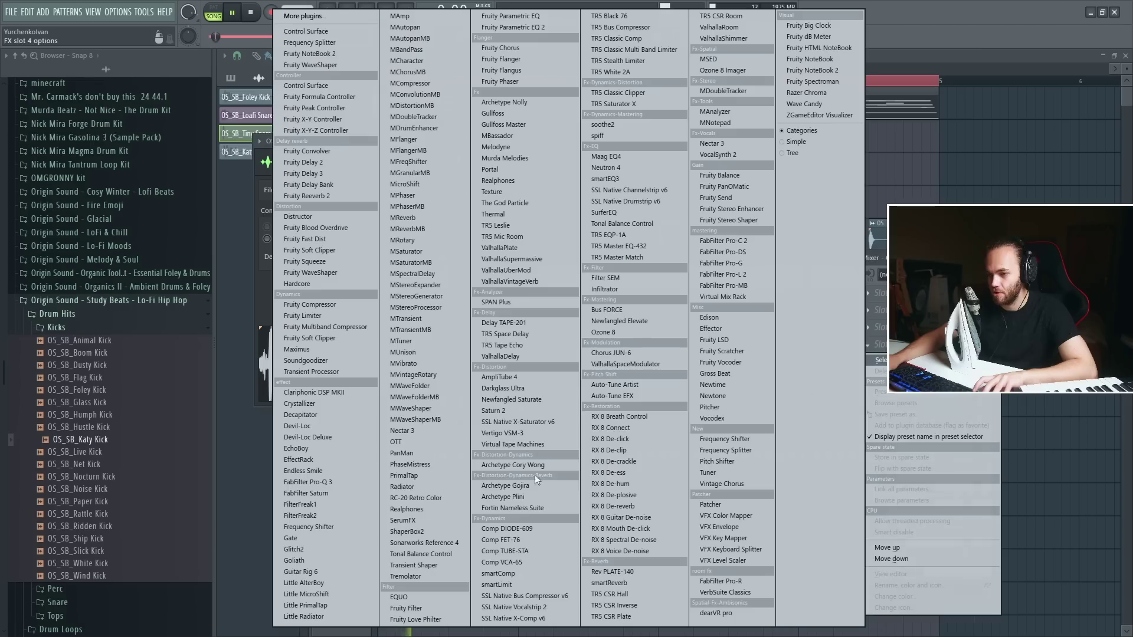
{"action": "left_click", "coordinate": [352, 483]}
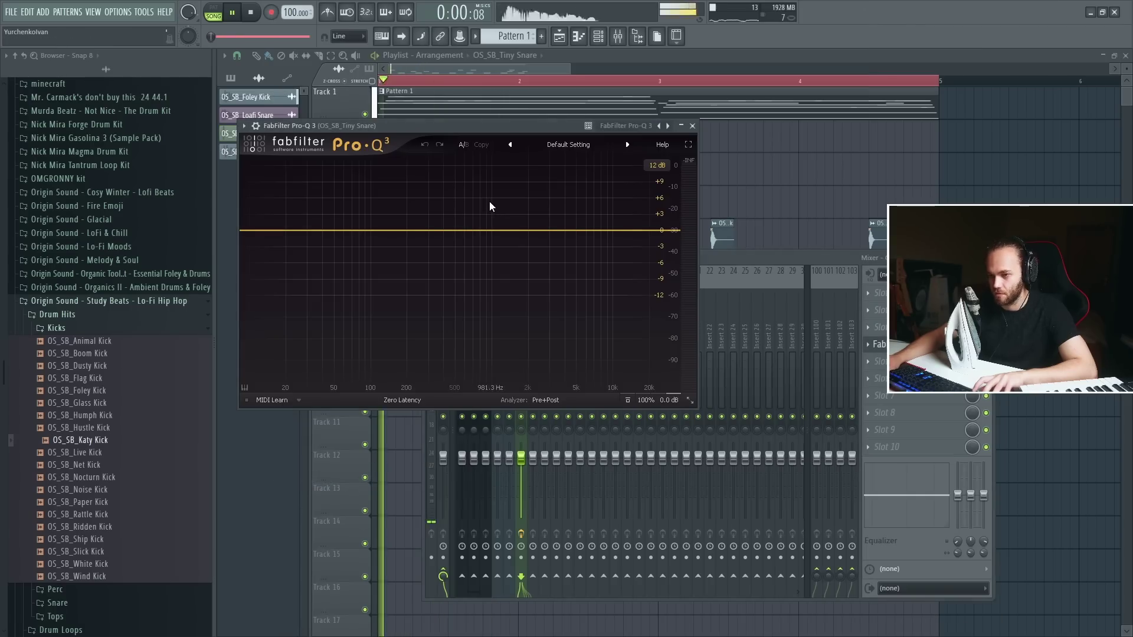
{"action": "key", "text": "space"}
{"action": "left_click_drag", "start_coordinate": [512, 231], "coordinate": [541, 255]}
{"action": "key", "text": "space"}
{"action": "scroll", "coordinate": [505, 286], "scroll_direction": "down", "scroll_amount": 5}
- Insert RC-20 Retro Color on the Master track and browse its presets
{"action": "right_click", "coordinate": [757, 147]}
{"action": "left_click", "coordinate": [635, 331]}
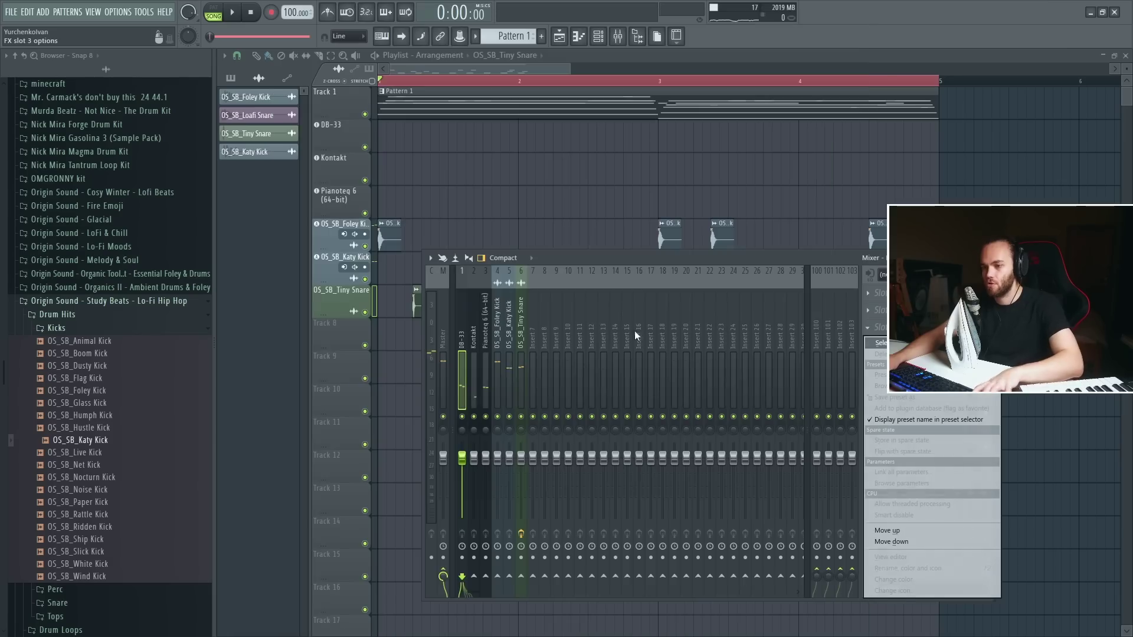
{"action": "left_click", "coordinate": [882, 361]}
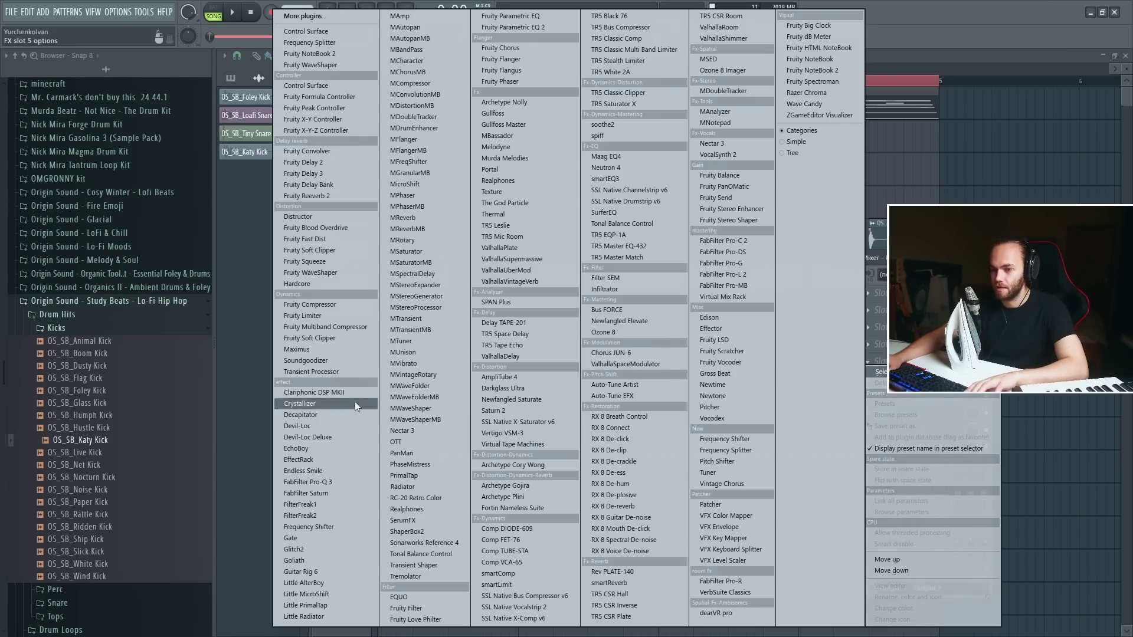
{"action": "left_click", "coordinate": [414, 498]}
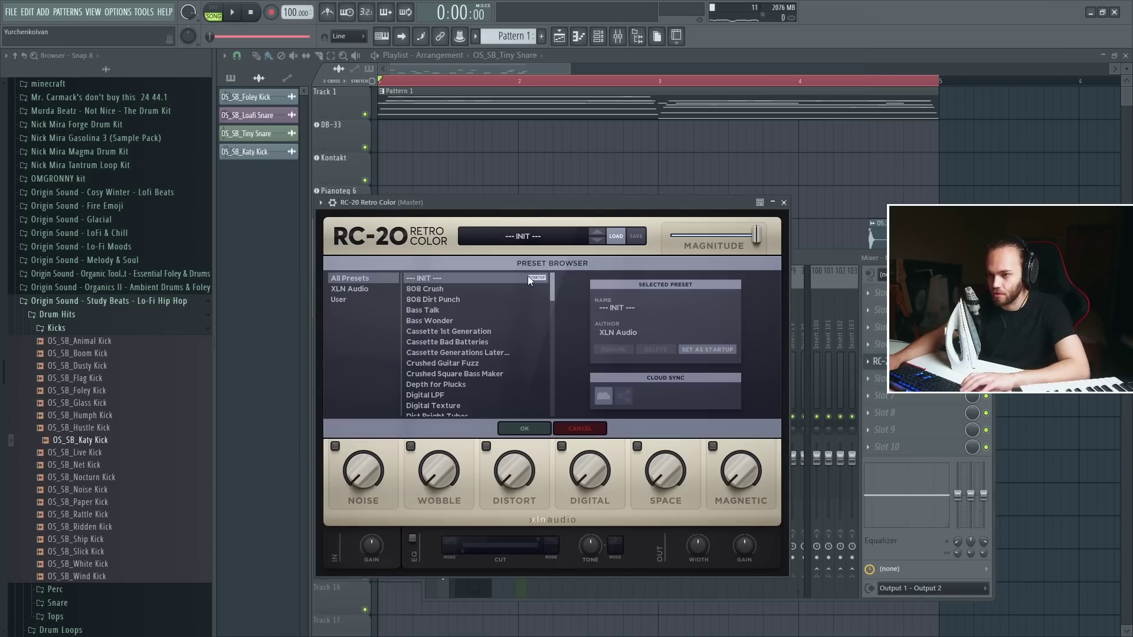
{"action": "scroll", "coordinate": [475, 363], "scroll_direction": "down", "scroll_amount": 15}
{"action": "key", "text": "space"}
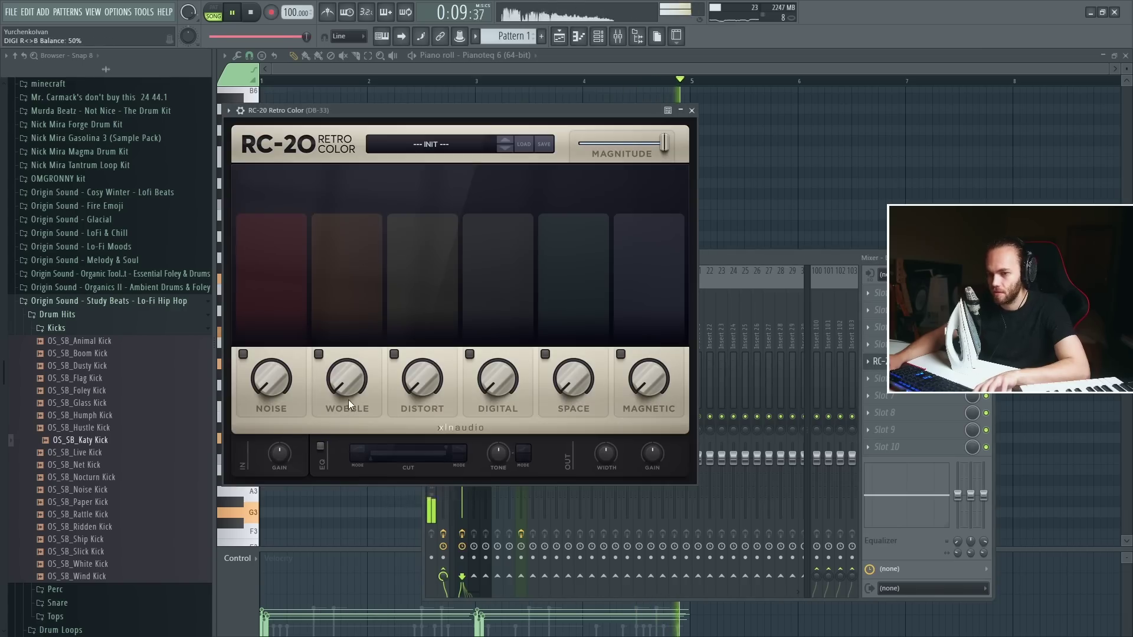
- Add stereo Wobble and Space to the DB-33 organ in RC-20 Retro Color, trying Digital at 7% and switching it off again
{"action": "left_click_drag", "start_coordinate": [348, 398], "coordinate": [338, 225]}
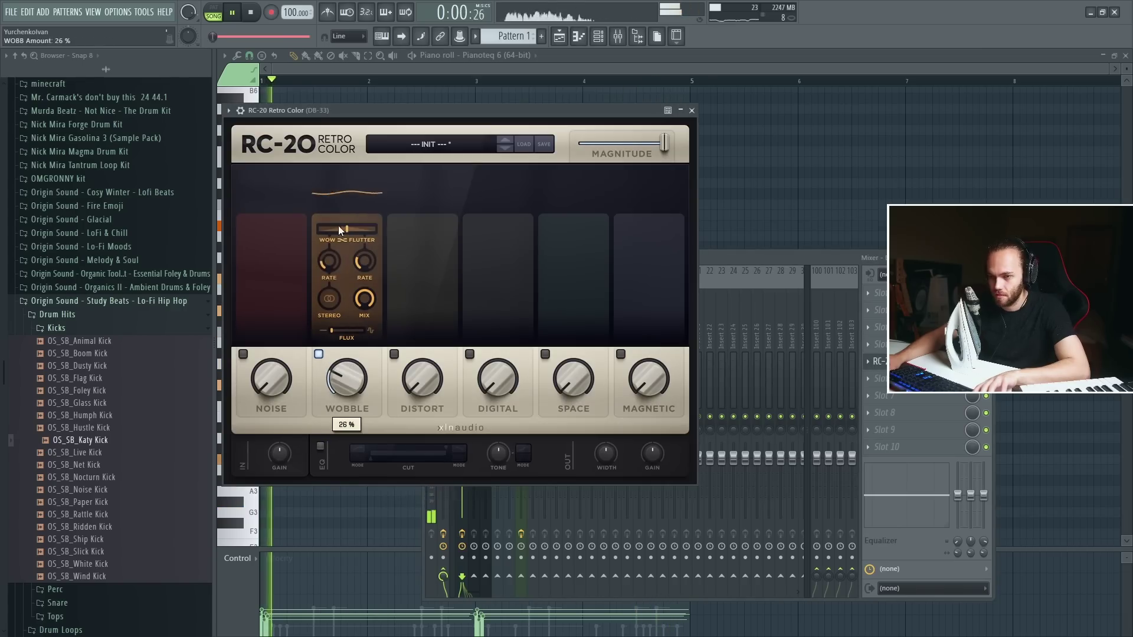
{"action": "left_click", "coordinate": [330, 300]}
{"action": "left_click_drag", "start_coordinate": [572, 381], "coordinate": [577, 343]}
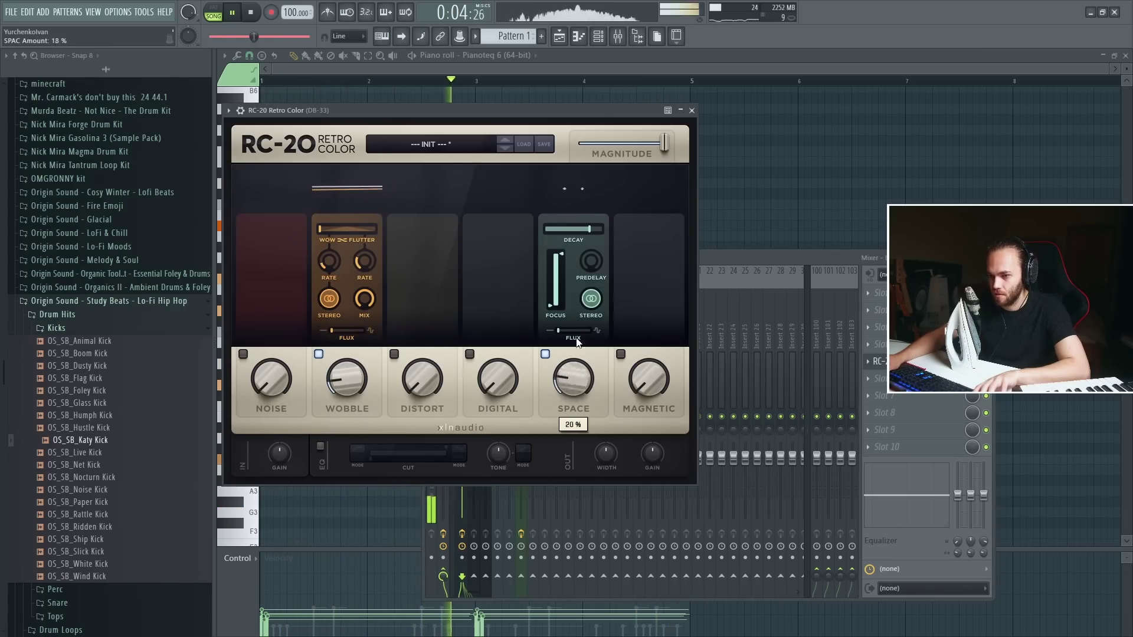
{"action": "left_click_drag", "start_coordinate": [507, 378], "coordinate": [510, 364]}
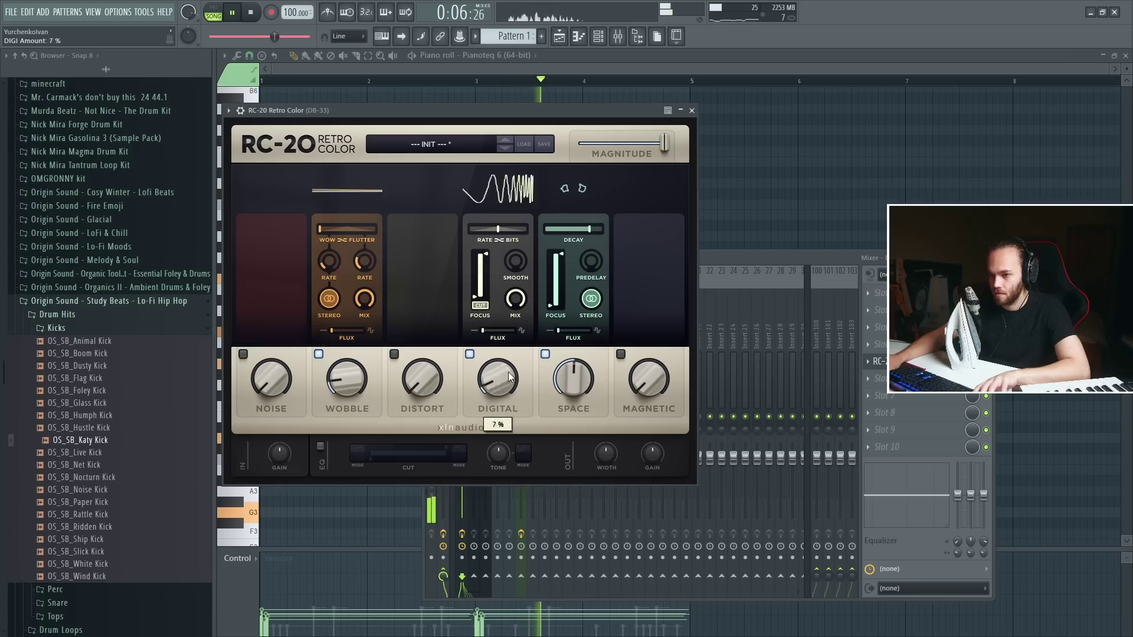
{"action": "left_click", "coordinate": [470, 354]}
{"action": "left_click", "coordinate": [691, 111]}
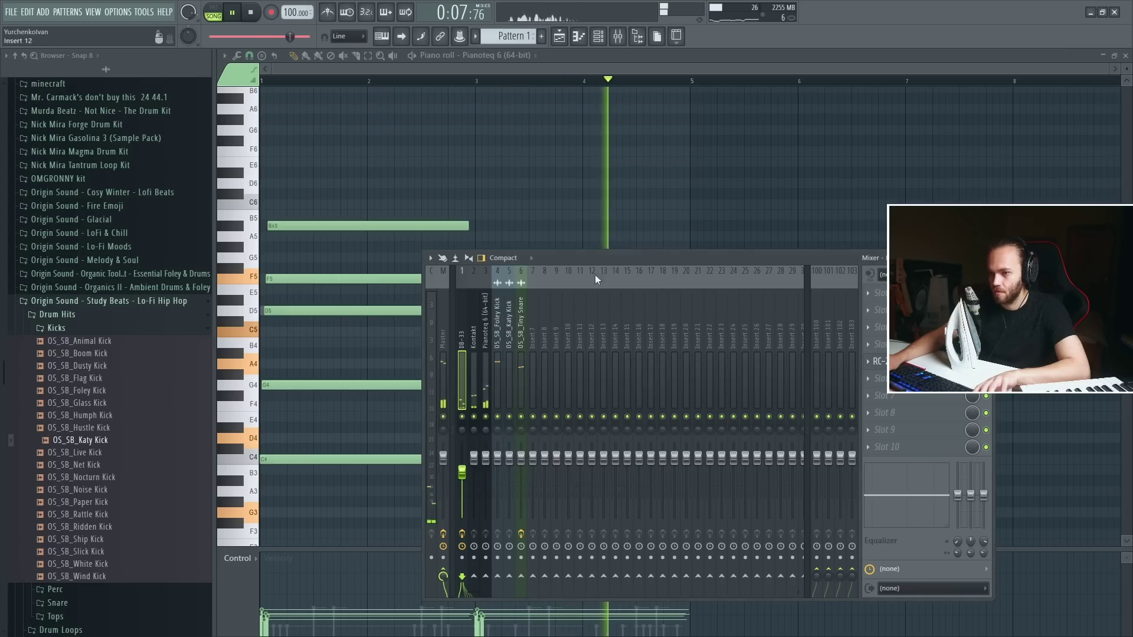
- Insert the Rev PLATE-140 reverb on the Kontakt mixer track and lower its dry/wet Blend
{"action": "right_click", "coordinate": [486, 416]}
{"action": "left_click", "coordinate": [885, 395]}
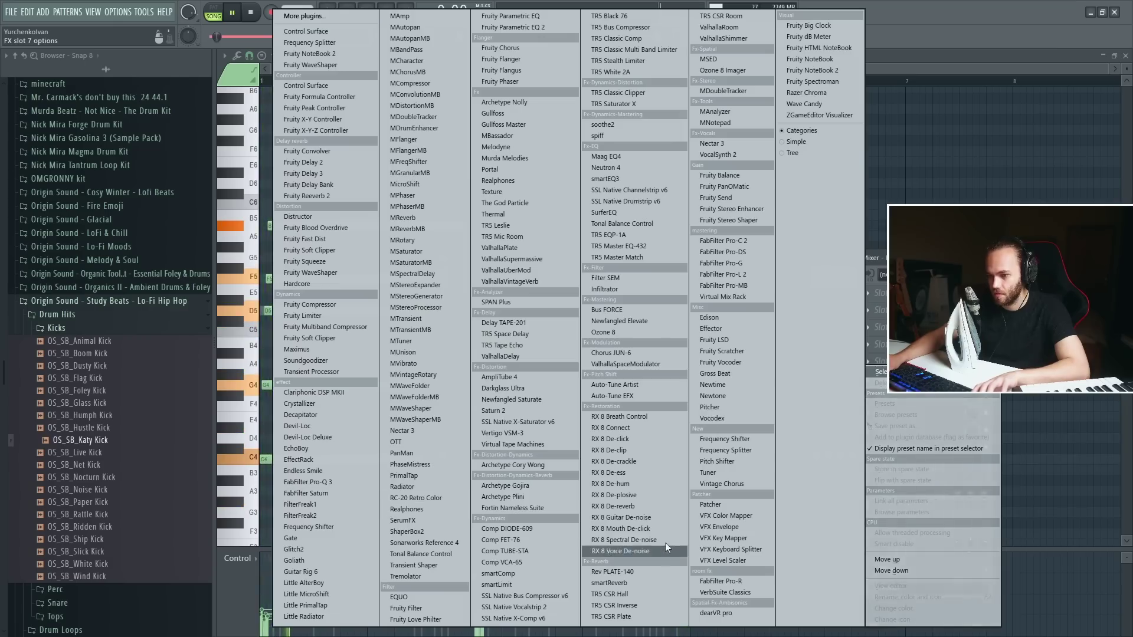
{"action": "left_click", "coordinate": [661, 572]}
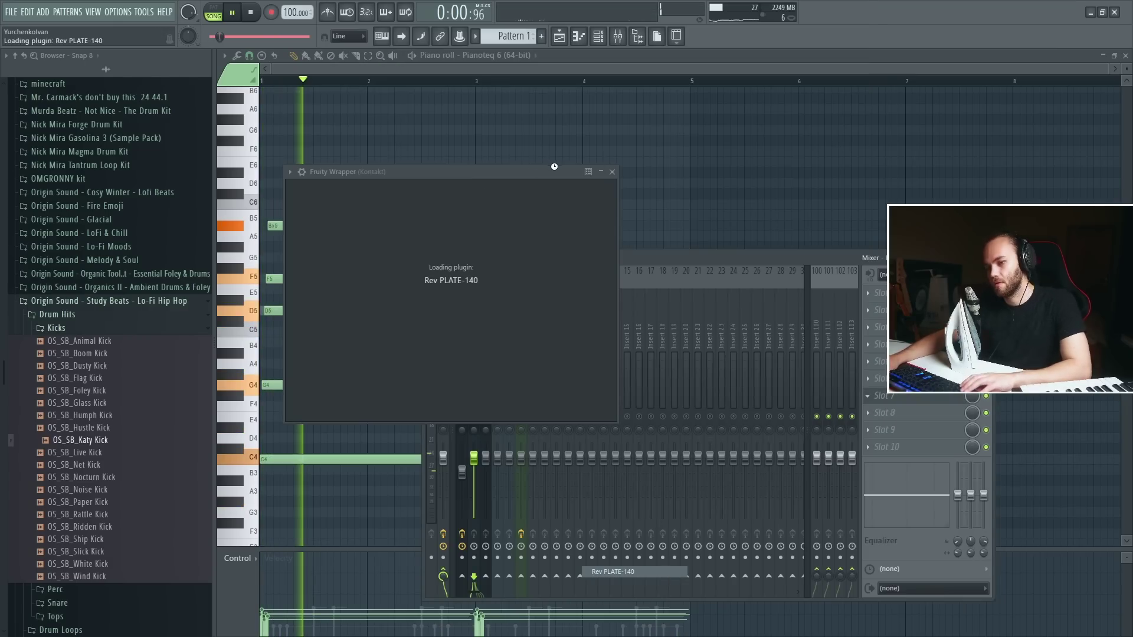
{"action": "left_click_drag", "start_coordinate": [560, 171], "coordinate": [537, 137]}
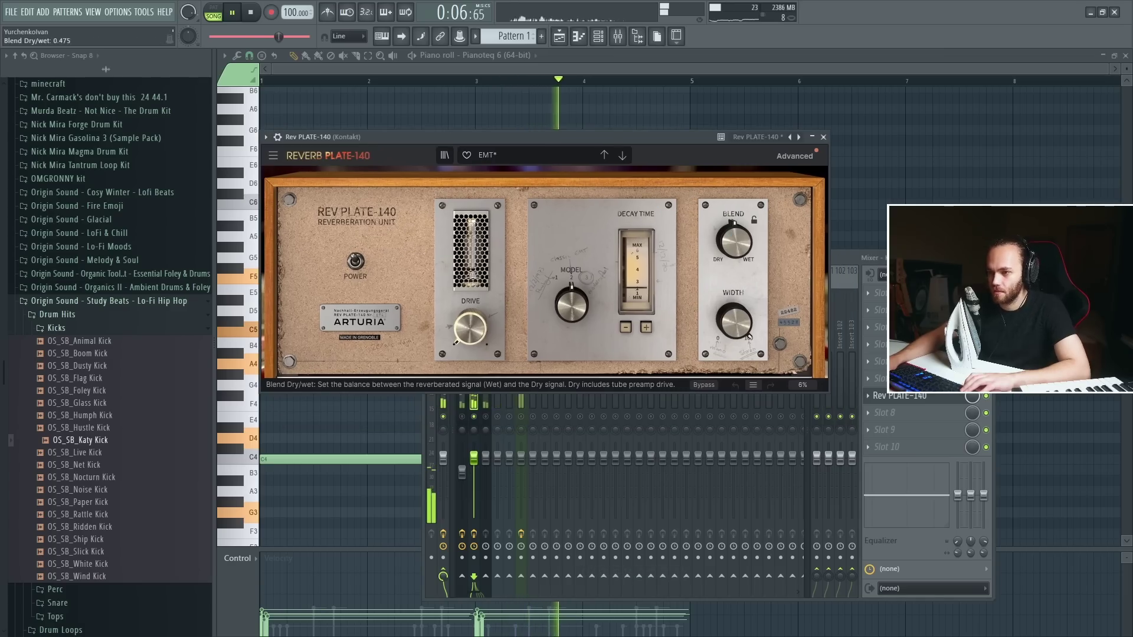
{"action": "left_click_drag", "start_coordinate": [734, 241], "coordinate": [734, 260]}
{"action": "left_click", "coordinate": [823, 137]}
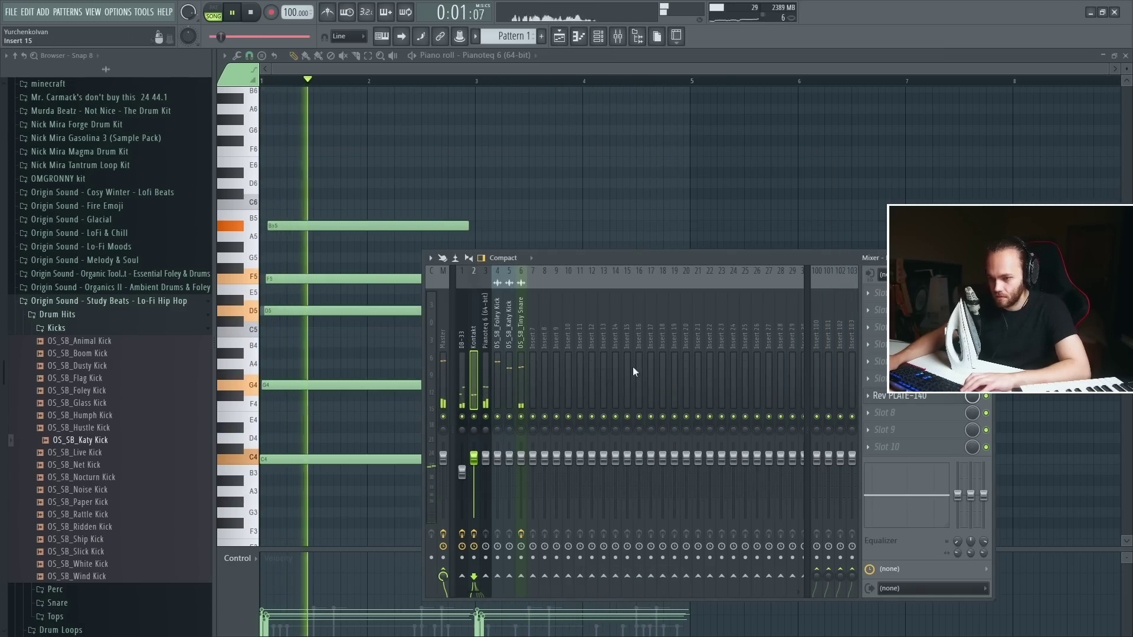
{"action": "left_click", "coordinate": [868, 413]}
{"action": "left_click", "coordinate": [868, 327]}
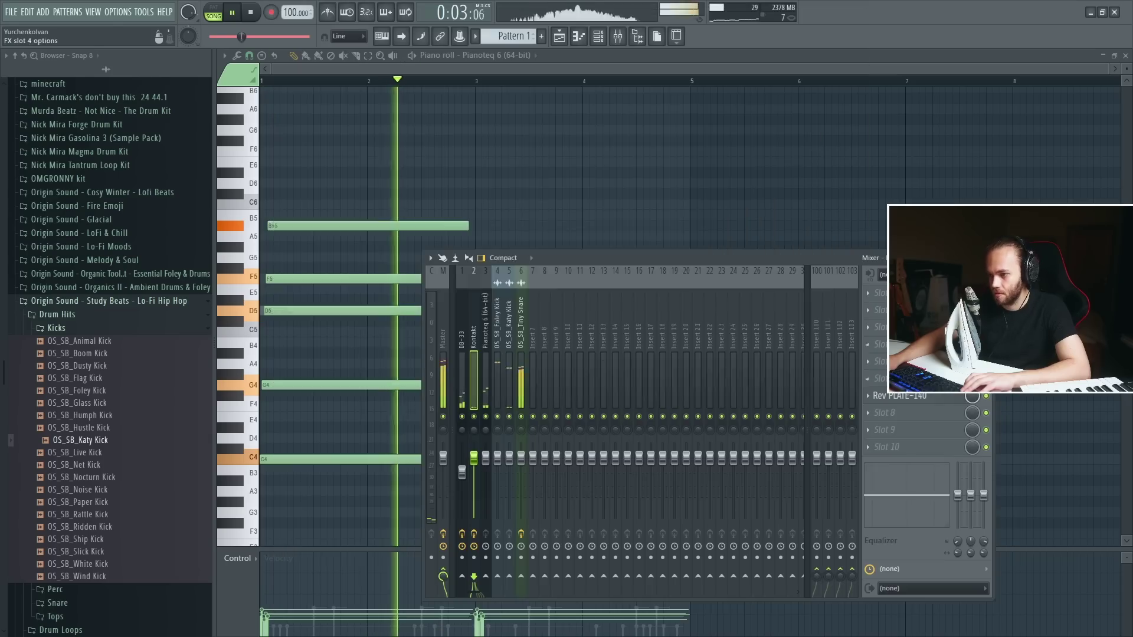
{"action": "left_click", "coordinate": [899, 396]}
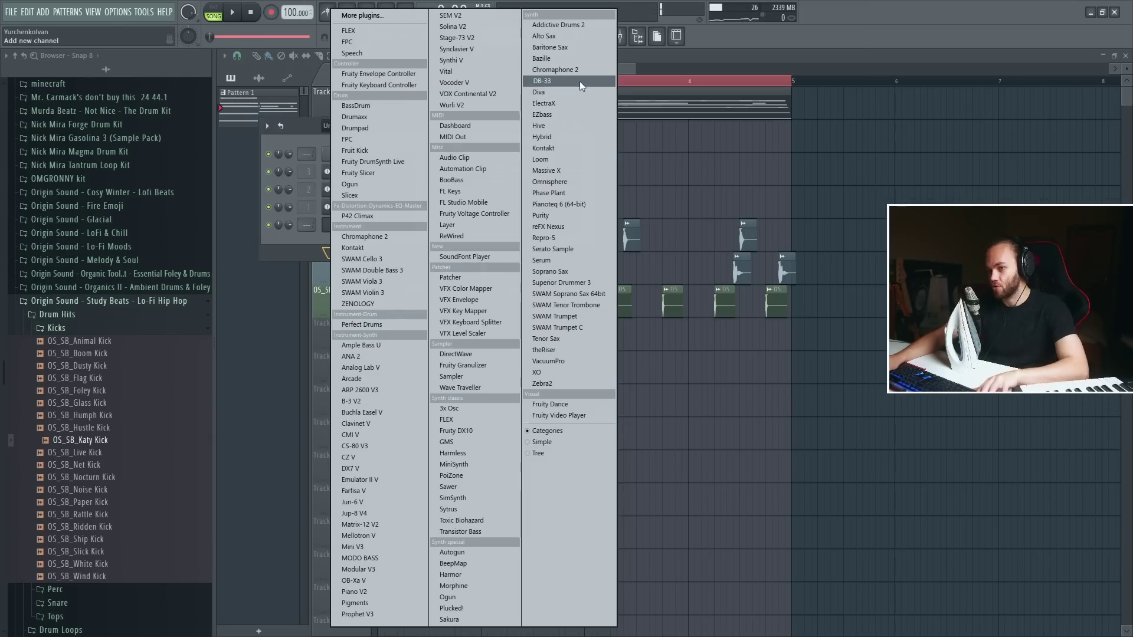
- Add an EZbass channel and choose a preset for its Modern bass
{"action": "left_click", "coordinate": [558, 117]}
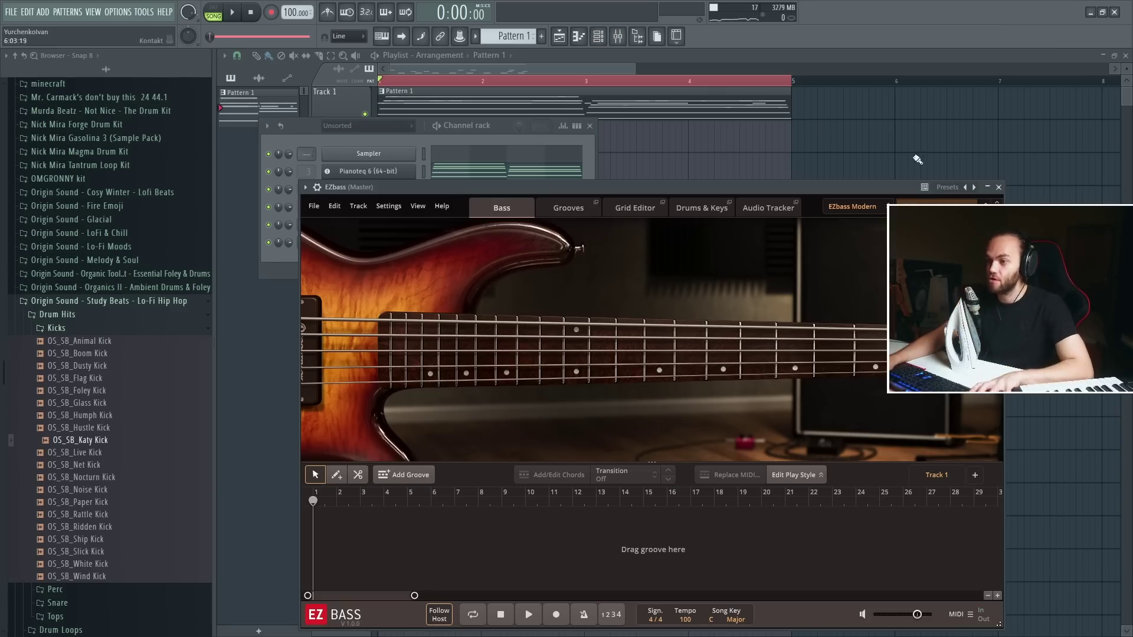
{"action": "left_click", "coordinate": [933, 207]}
{"action": "left_click", "coordinate": [851, 261]}
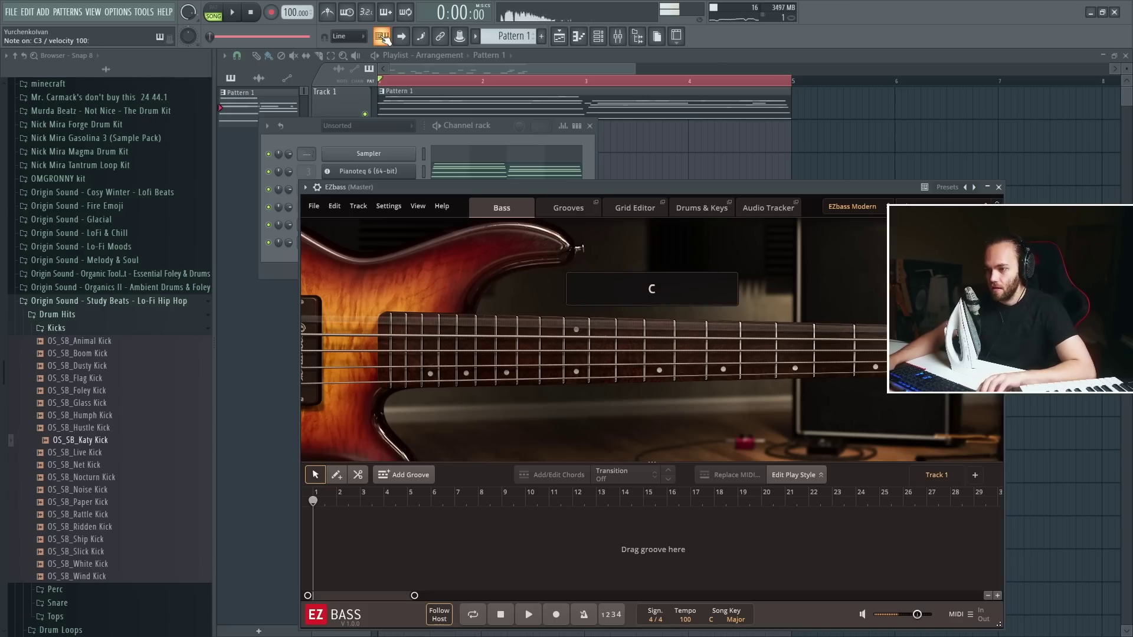
- Open Pattern 1 for editing and assign the EZbass channel to a new instrument track
{"action": "right_click", "coordinate": [714, 145]}
{"action": "double_click", "coordinate": [537, 106]}
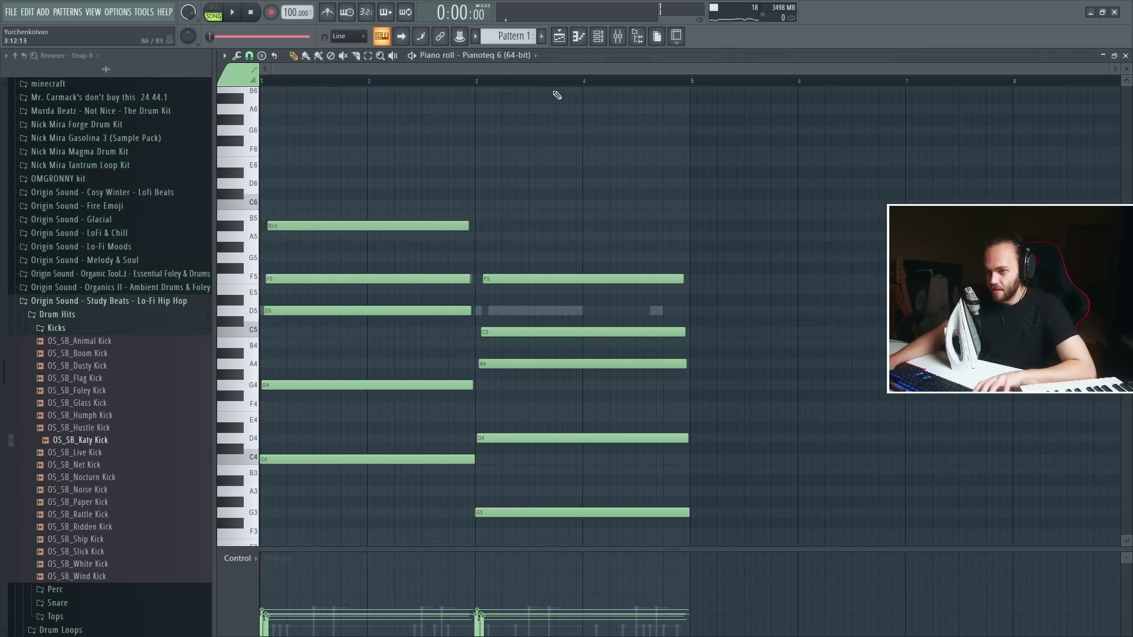
{"action": "left_click", "coordinate": [602, 38]}
{"action": "right_click", "coordinate": [394, 247]}
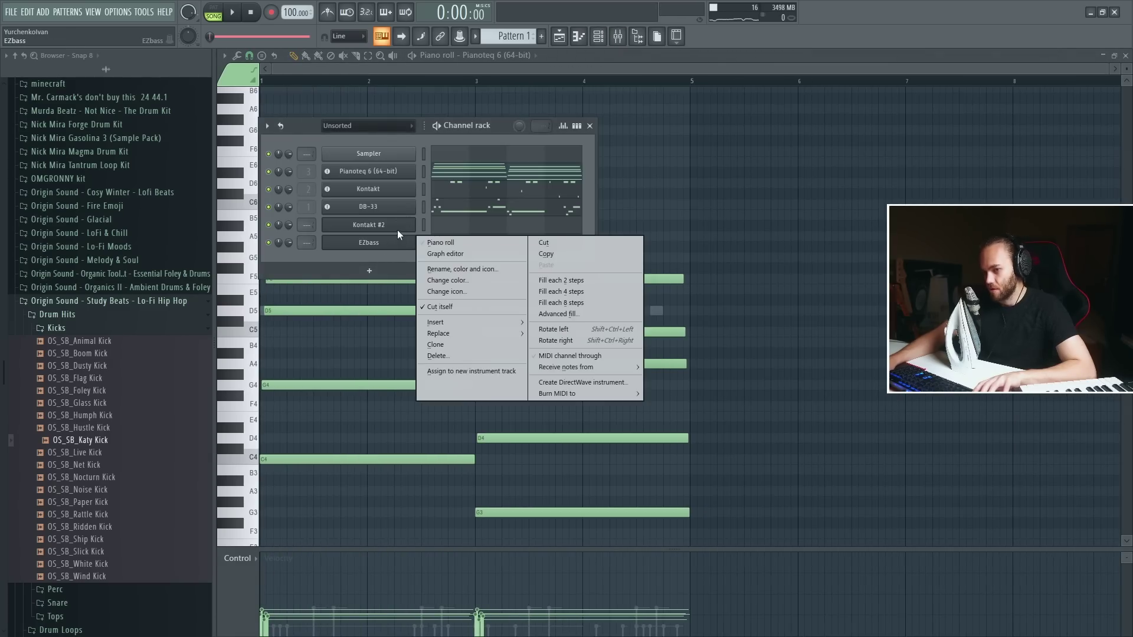
{"action": "right_click", "coordinate": [397, 227]}
{"action": "right_click", "coordinate": [382, 241]}
{"action": "left_click", "coordinate": [472, 372]}
- Switch the piano roll to EZbass and enter one-bar bass notes: C3 at the start of bar 1 and G3 at bar 3
{"action": "right_click", "coordinate": [458, 96]}
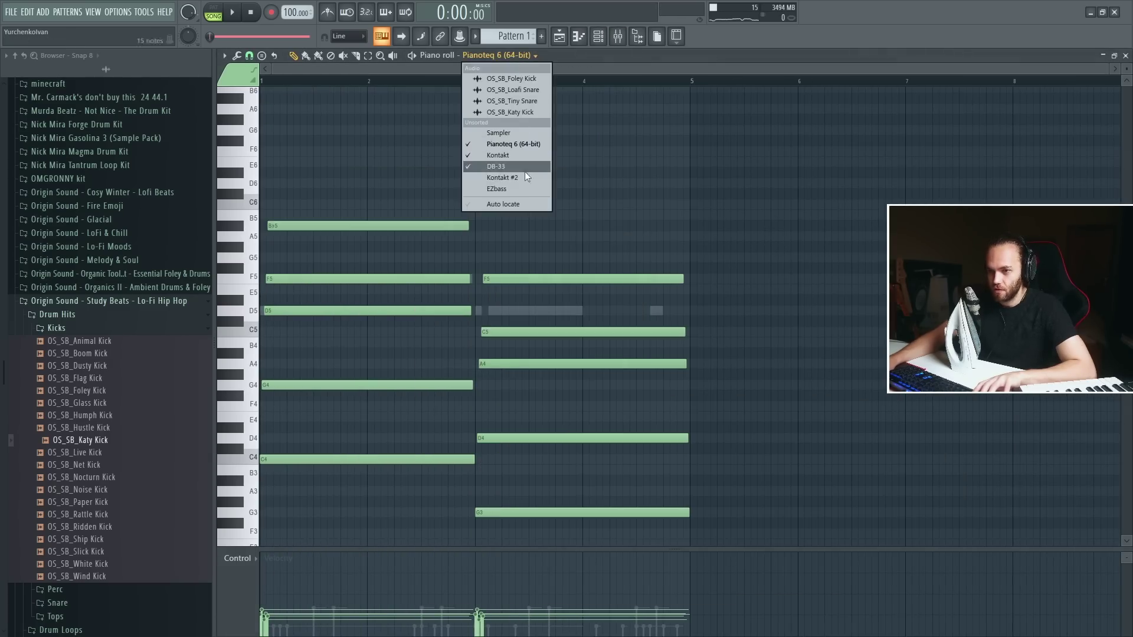
{"action": "left_click", "coordinate": [527, 189]}
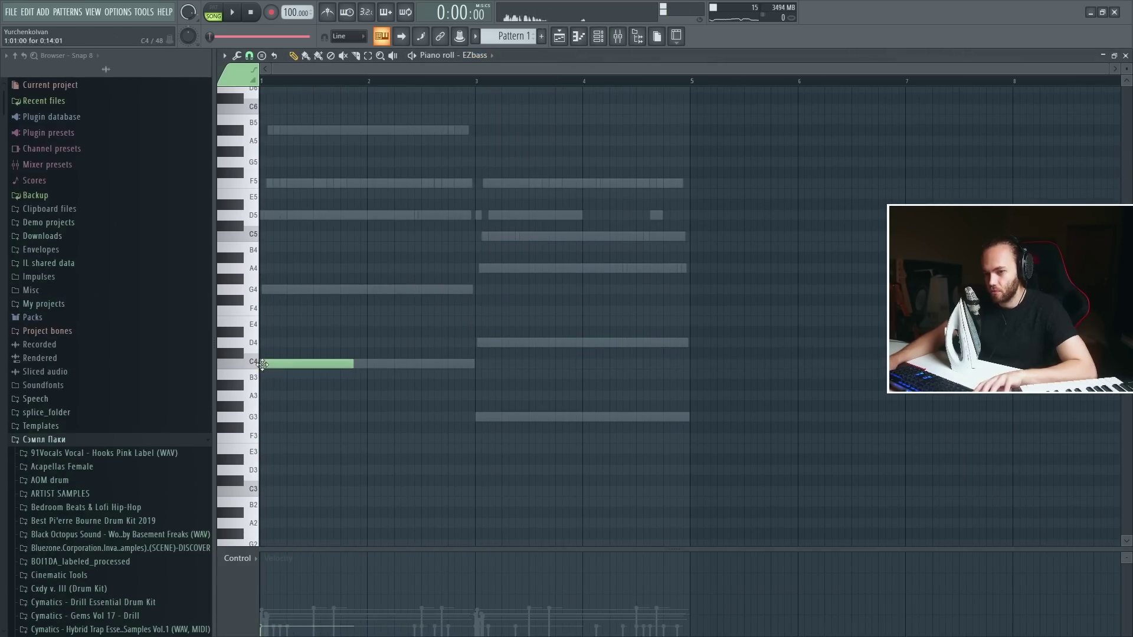
{"action": "key", "text": "space"}
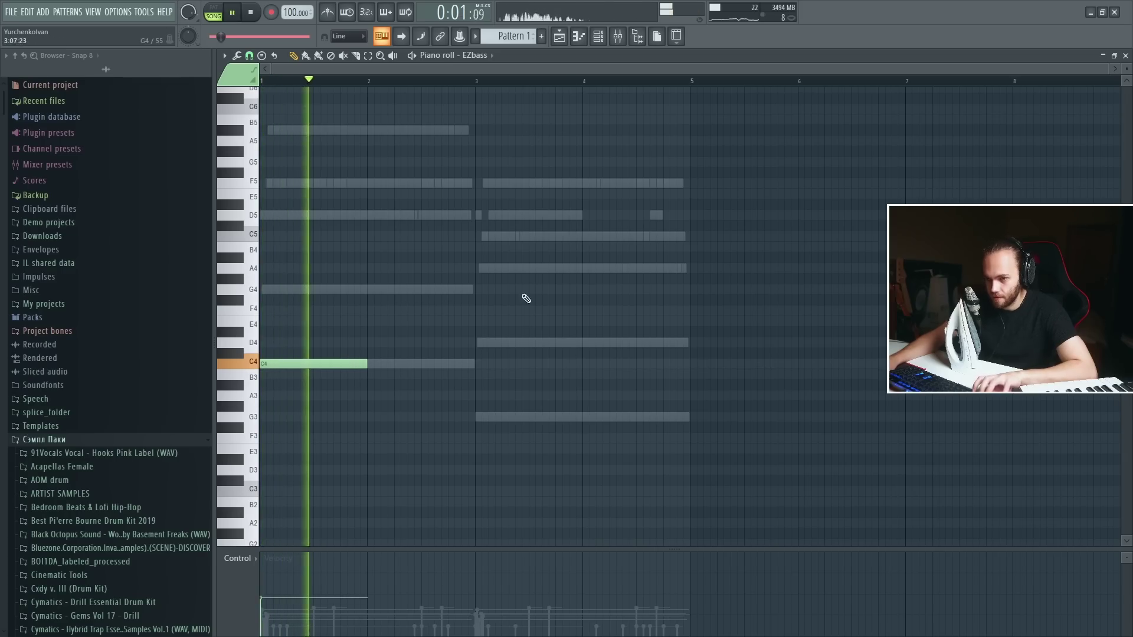
{"action": "key", "text": "space"}
{"action": "scroll", "coordinate": [447, 335], "scroll_direction": "down", "scroll_amount": 4}
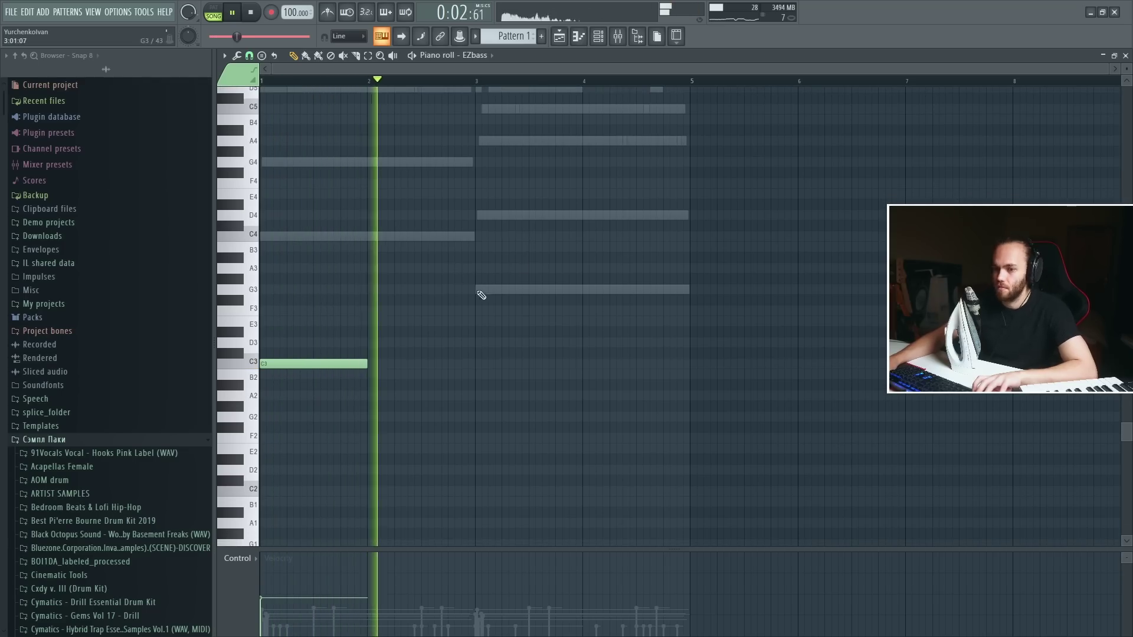
{"action": "left_click", "coordinate": [478, 289]}
{"action": "scroll", "coordinate": [639, 247], "scroll_direction": "up", "scroll_amount": 2}
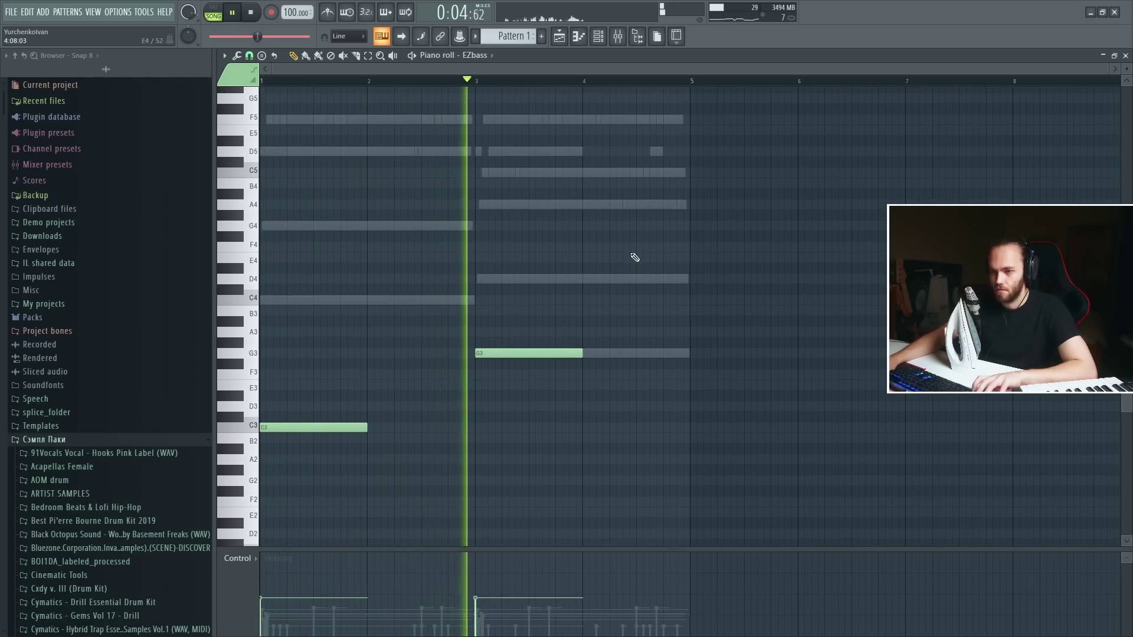
- Add a short G3 note and a short D4 note to the EZbass line at the end of bar 4
{"action": "scroll", "coordinate": [664, 328], "scroll_direction": "up", "scroll_amount": 1}
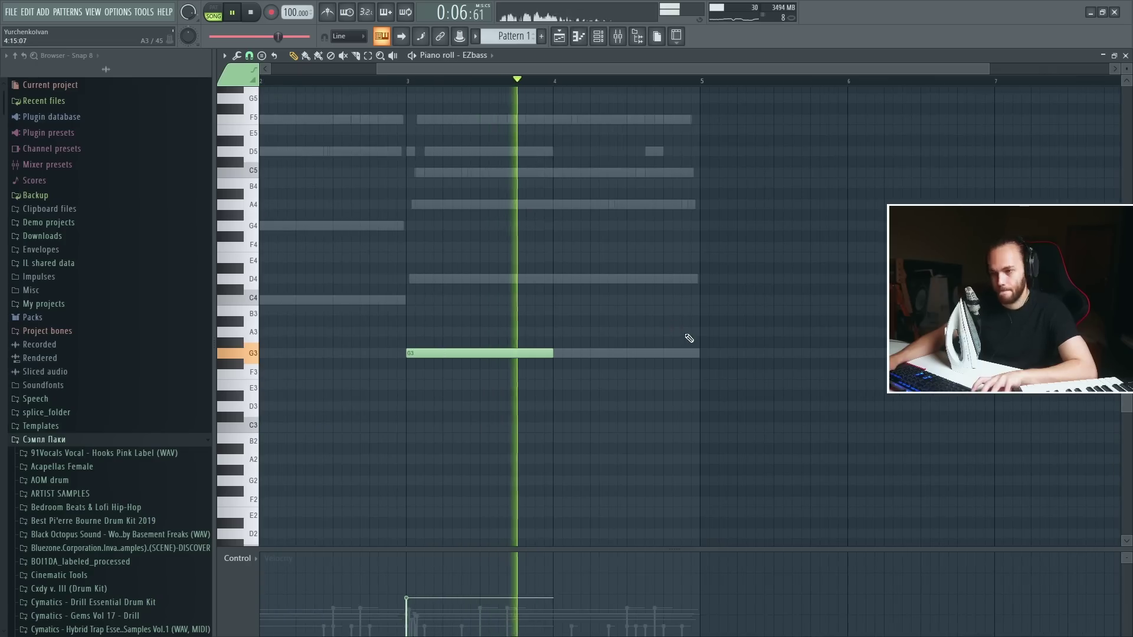
{"action": "left_click", "coordinate": [666, 353]}
{"action": "left_click_drag", "start_coordinate": [807, 352], "coordinate": [682, 352]}
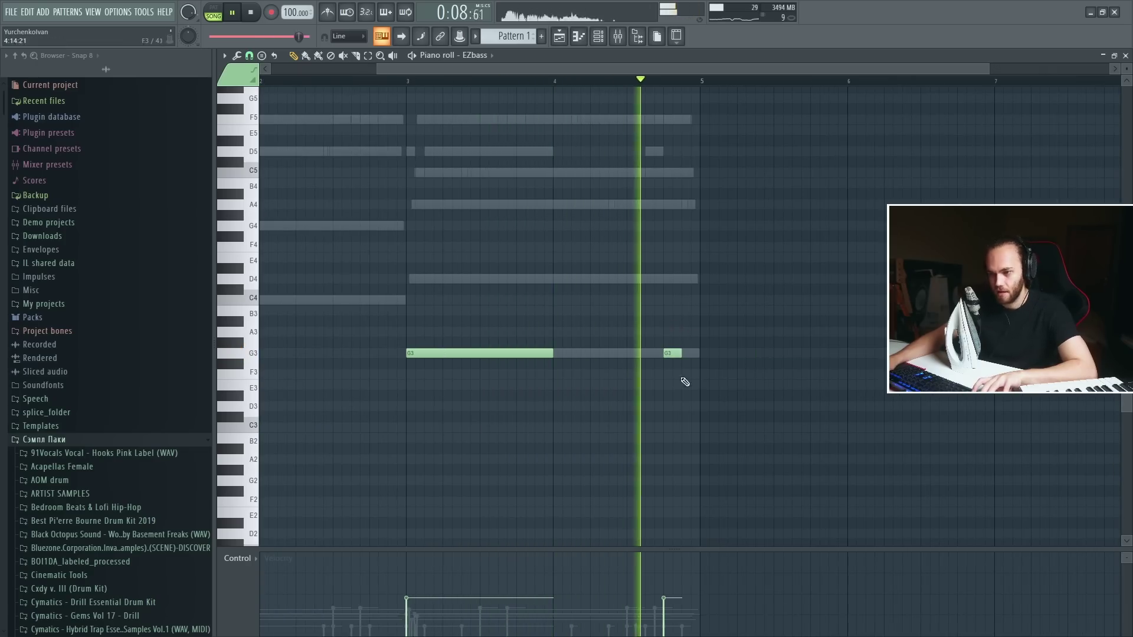
{"action": "left_click", "coordinate": [687, 279]}
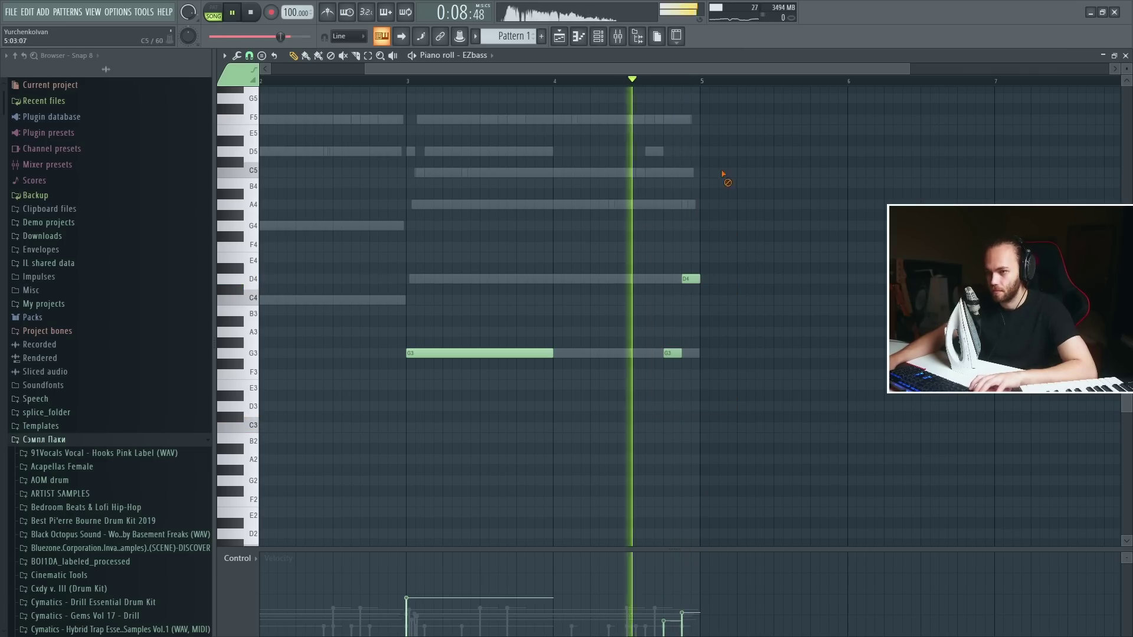
- Add a G4 bass note at the end of bar 2 reaching to bar 3, and a short D5 note near the end of bar 4
{"action": "scroll", "coordinate": [692, 196], "scroll_direction": "down", "scroll_amount": 2}
{"action": "scroll", "coordinate": [297, 363], "scroll_direction": "up", "scroll_amount": 3}
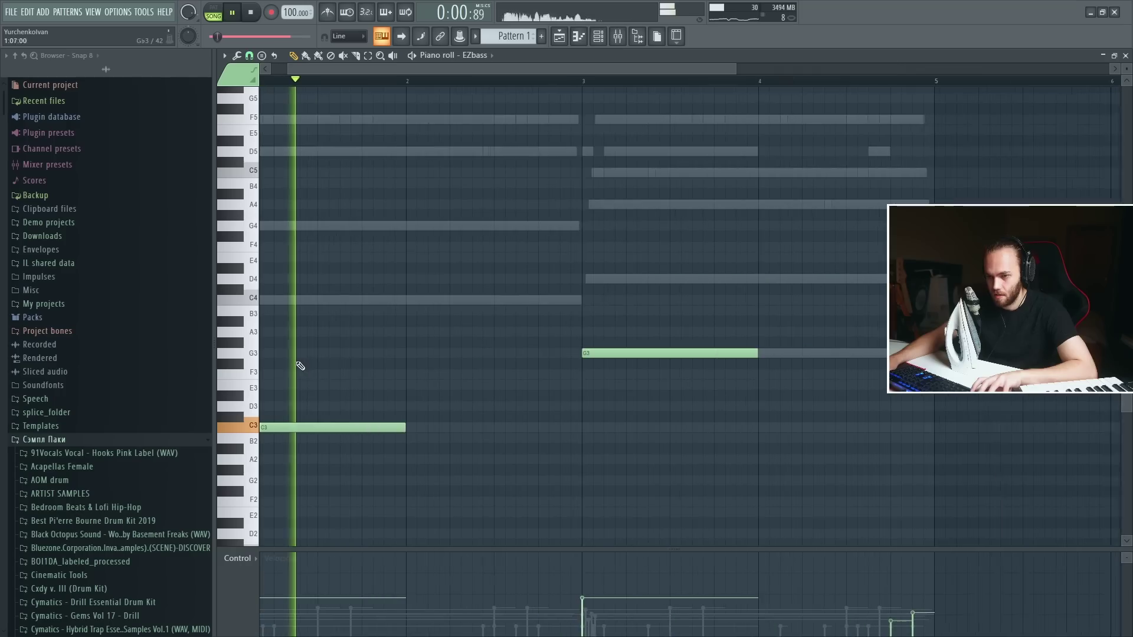
{"action": "left_click", "coordinate": [549, 227]}
{"action": "left_click", "coordinate": [570, 300]}
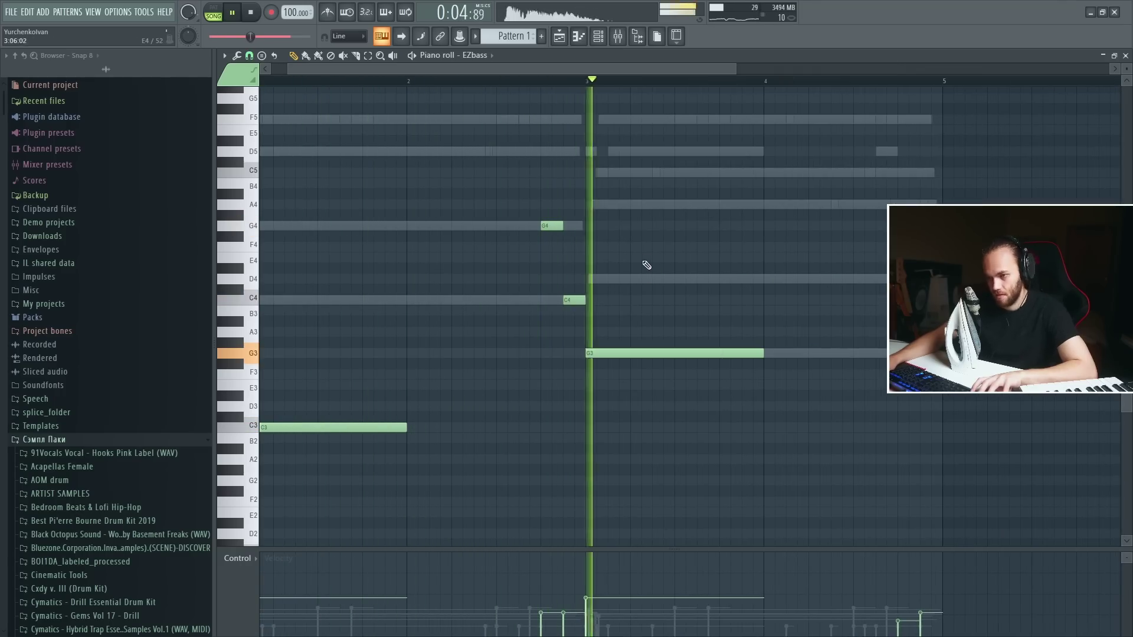
{"action": "right_click", "coordinate": [572, 300]}
{"action": "left_click_drag", "start_coordinate": [563, 227], "coordinate": [582, 230]}
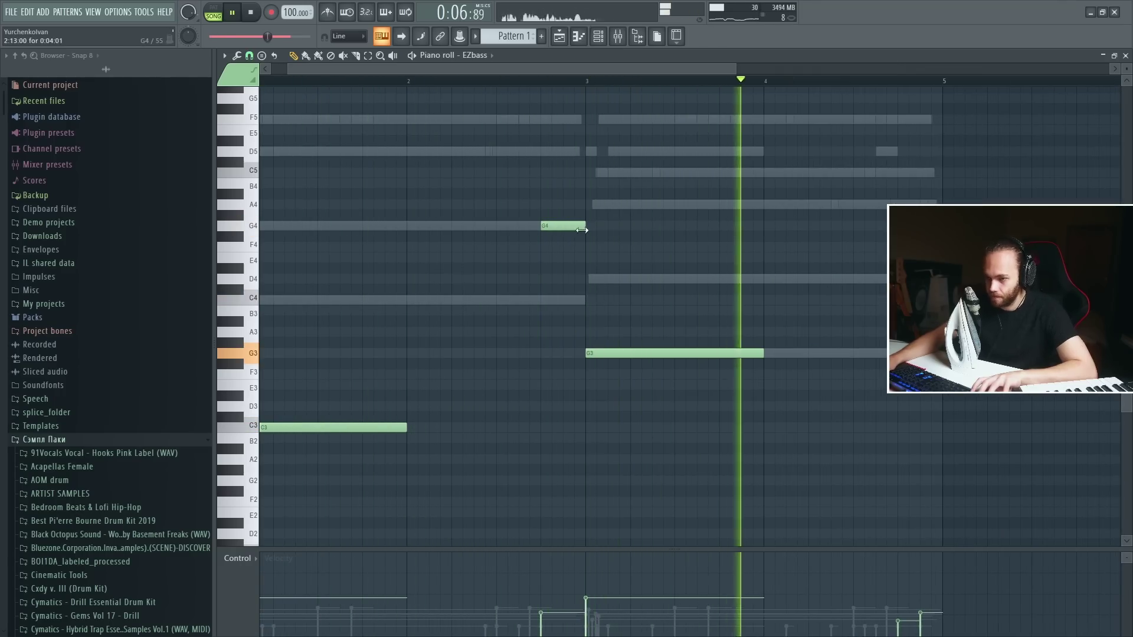
{"action": "left_click", "coordinate": [879, 152]}
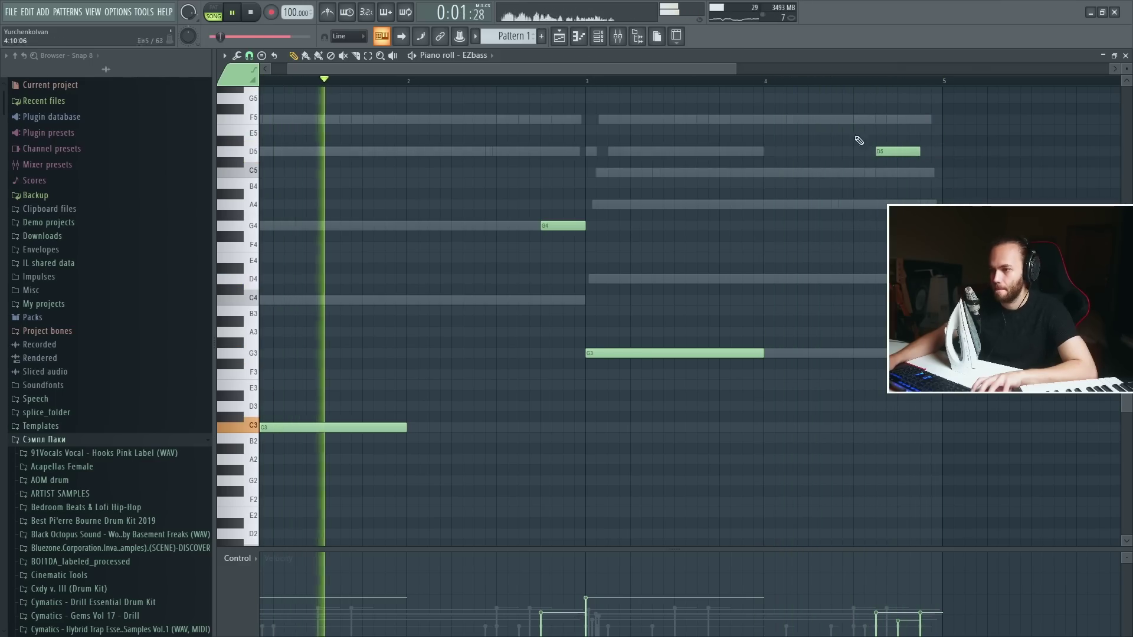
- Review the Rev PLATE-140 reverb on the Kontakt mixer track and the RC-20 Retro Color on the DB-33 track
{"action": "key", "text": "F6"}
{"action": "key", "text": "F9"}
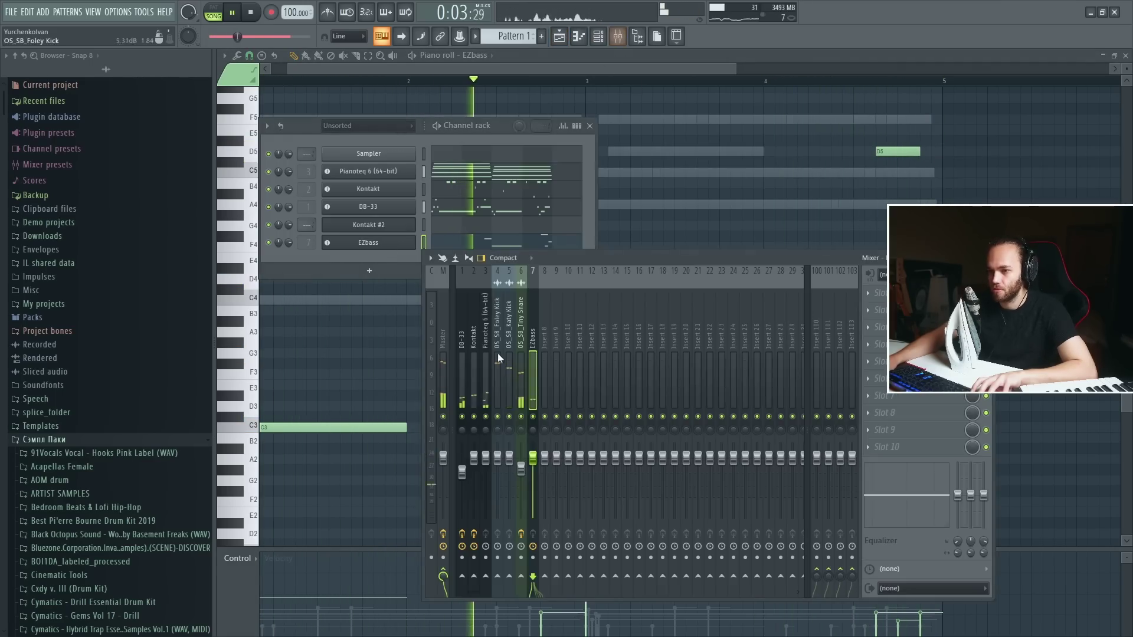
{"action": "left_click", "coordinate": [898, 396]}
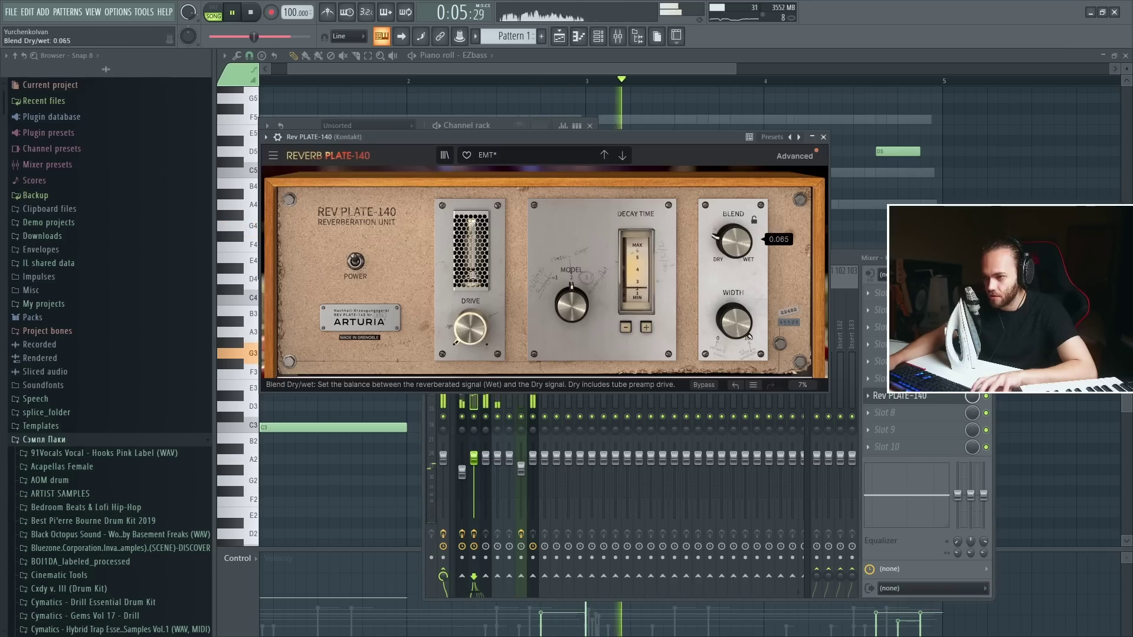
{"action": "left_click", "coordinate": [824, 137]}
{"action": "left_click", "coordinate": [903, 361]}
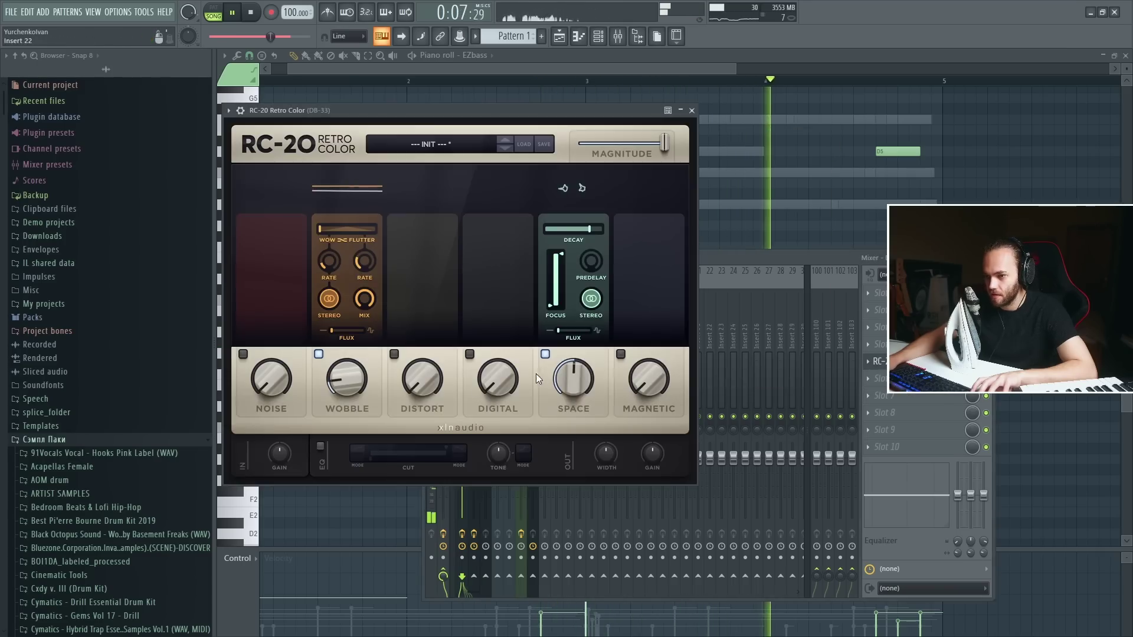
{"action": "left_click", "coordinate": [652, 66]}
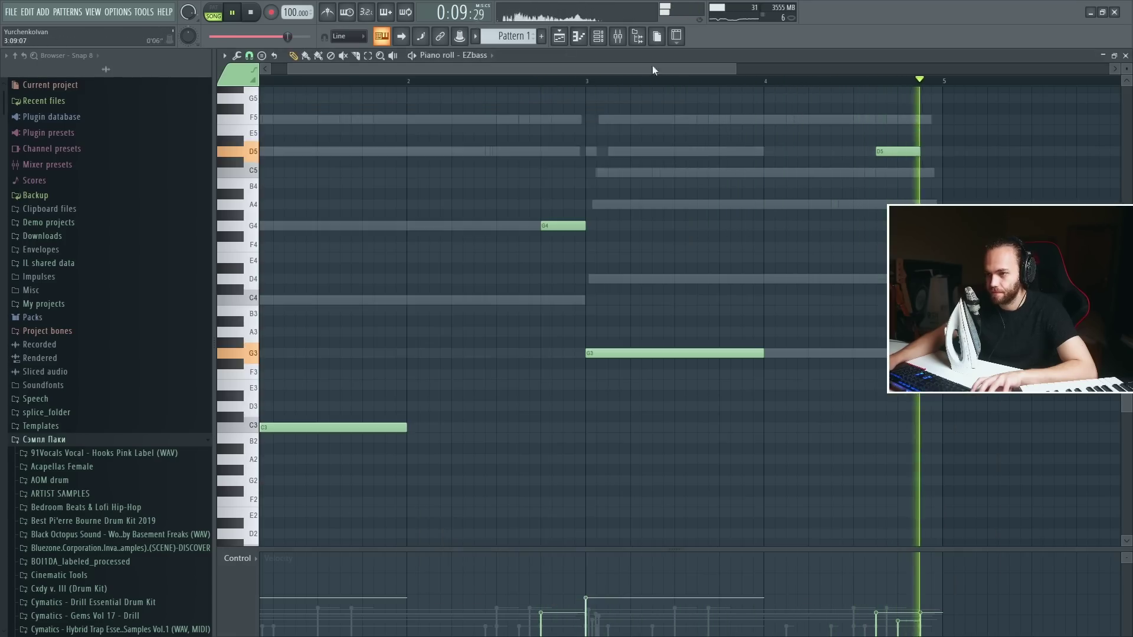
{"action": "left_click", "coordinate": [617, 36]}
{"action": "left_click", "coordinate": [532, 400]}
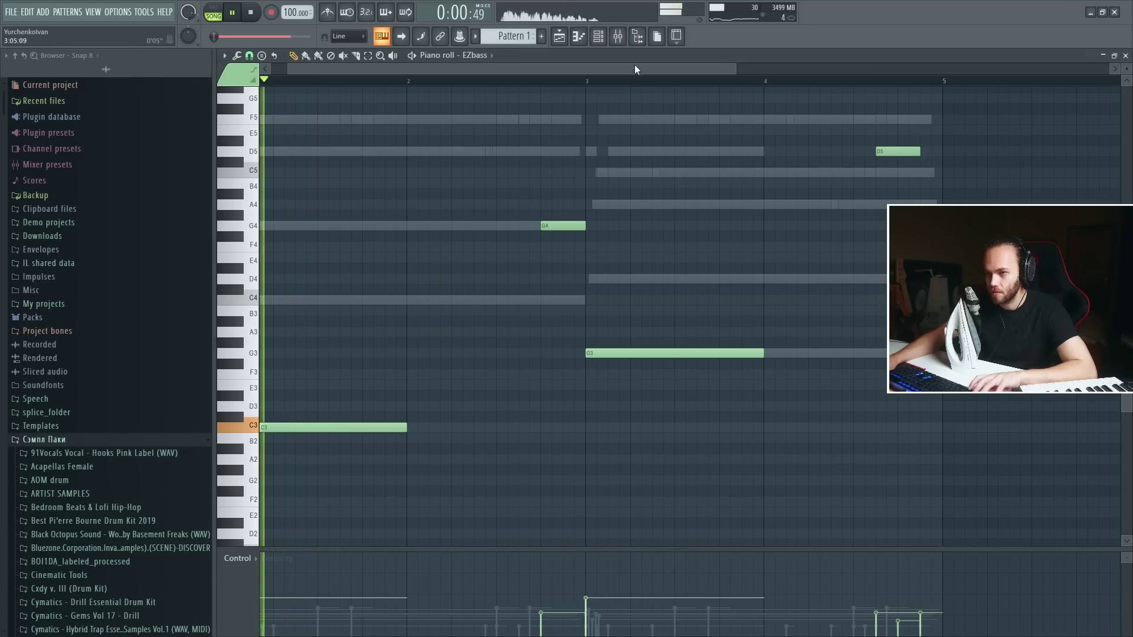
- Load the Swing! instrument 02 Big Band Unison - Long into Kontakt #2
{"action": "scroll", "coordinate": [599, 261], "scroll_direction": "down", "scroll_amount": 3}
{"action": "key", "text": "F9"}
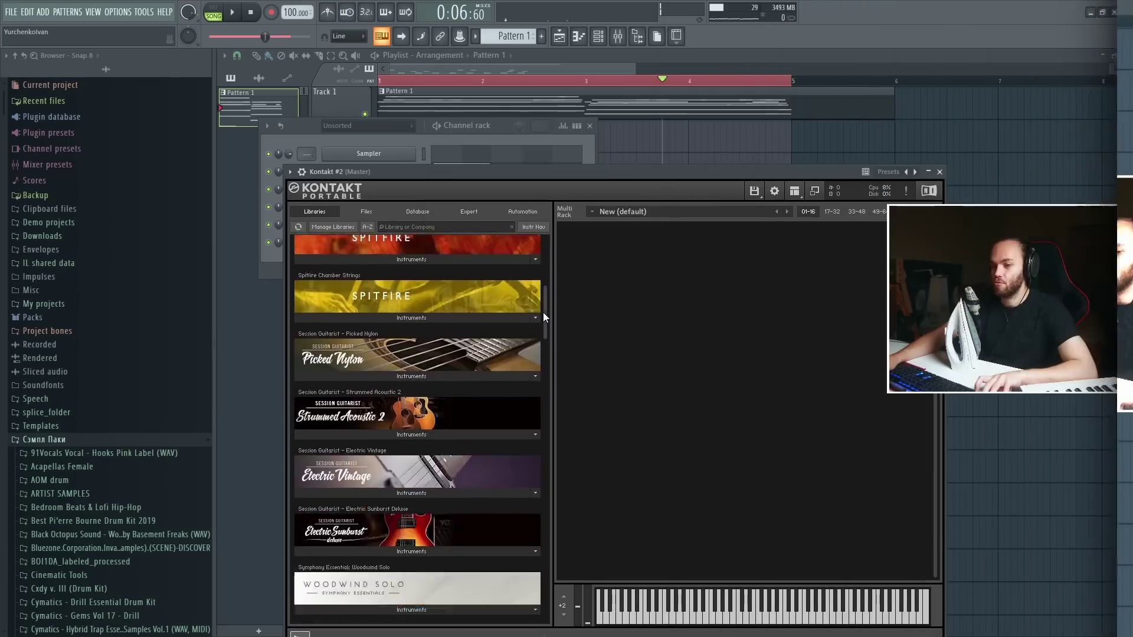
{"action": "scroll", "coordinate": [543, 312], "scroll_direction": "down", "scroll_amount": 10}
{"action": "scroll", "coordinate": [519, 413], "scroll_direction": "down", "scroll_amount": 3}
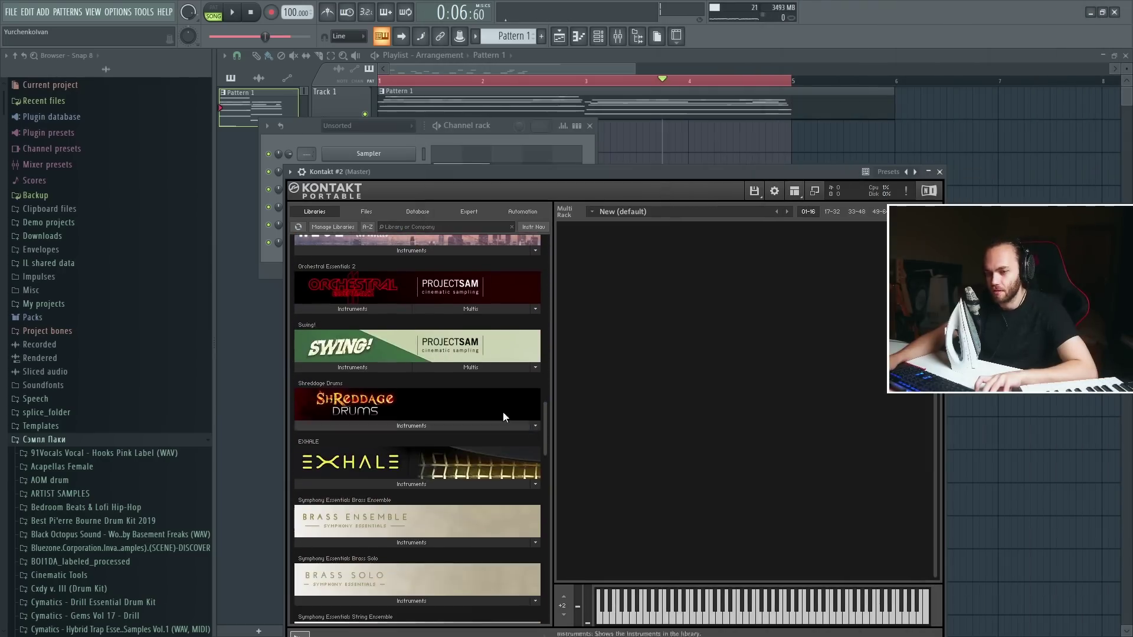
{"action": "left_click", "coordinate": [401, 370]}
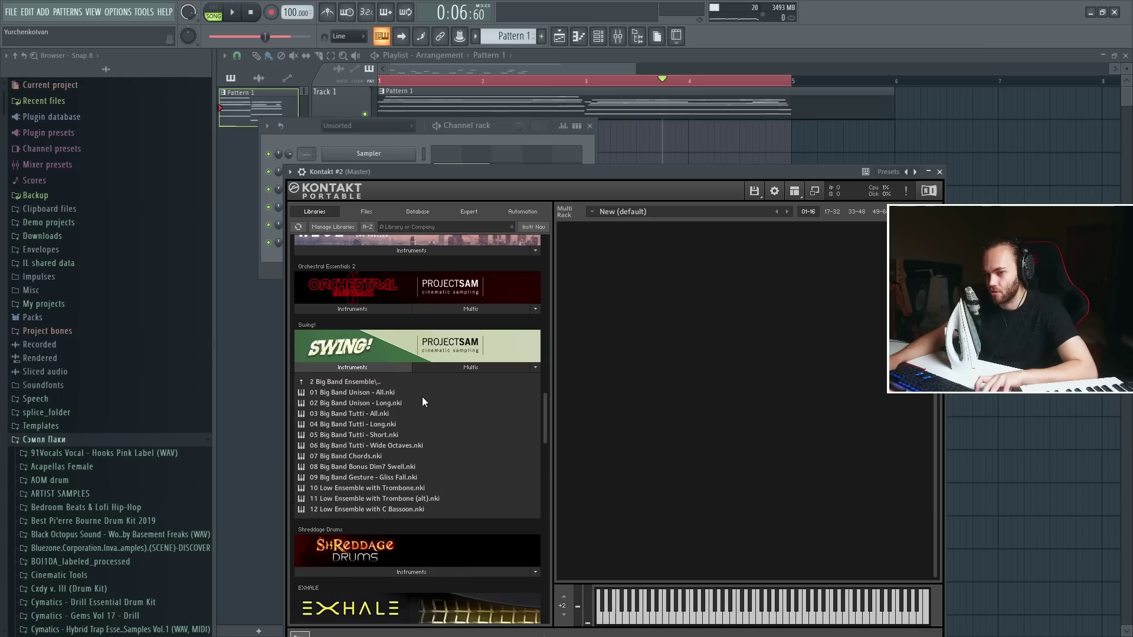
{"action": "double_click", "coordinate": [428, 406]}
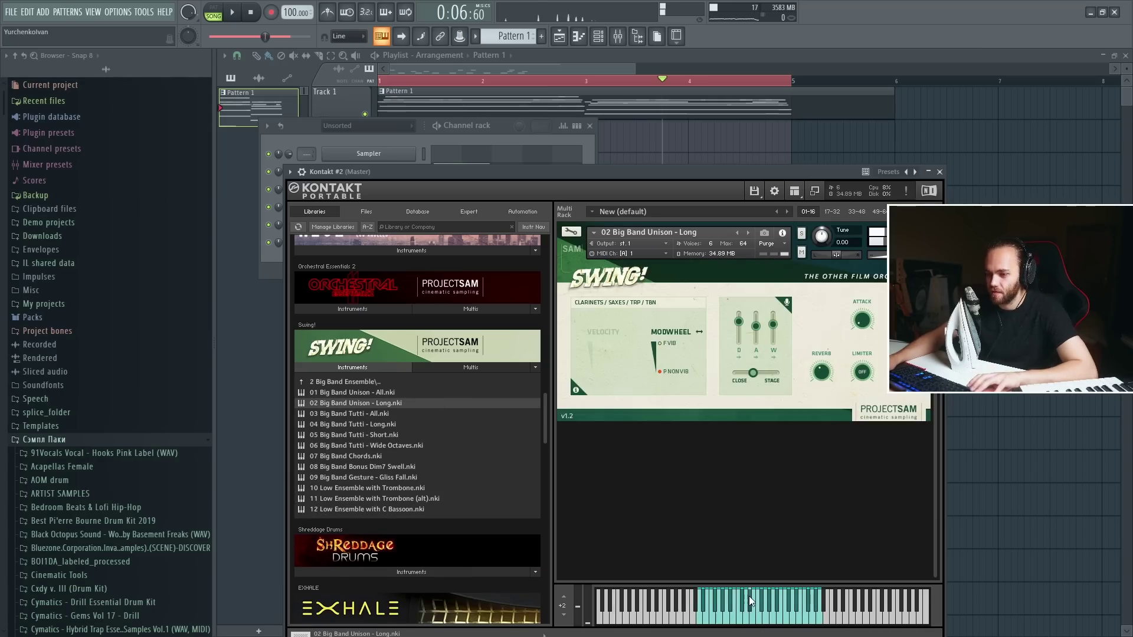
- Open Pattern 1 from the playlist in the piano roll and switch it to the Kontakt #2 channel
{"action": "right_click", "coordinate": [1044, 450]}
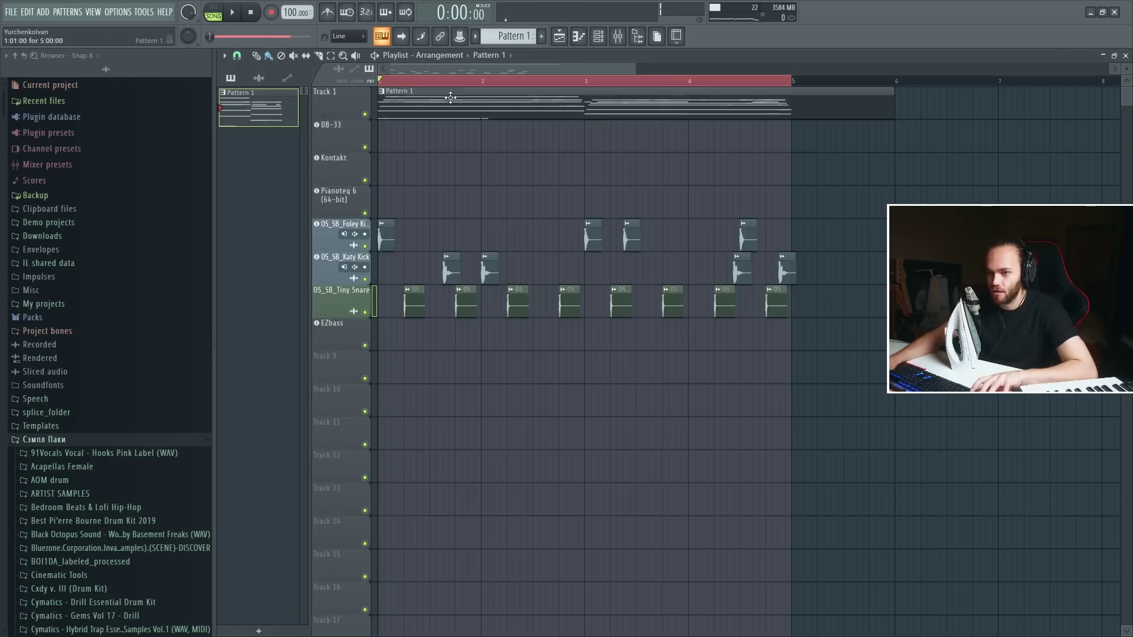
{"action": "double_click", "coordinate": [450, 97]}
{"action": "left_click", "coordinate": [511, 54]}
{"action": "left_click", "coordinate": [530, 178]}
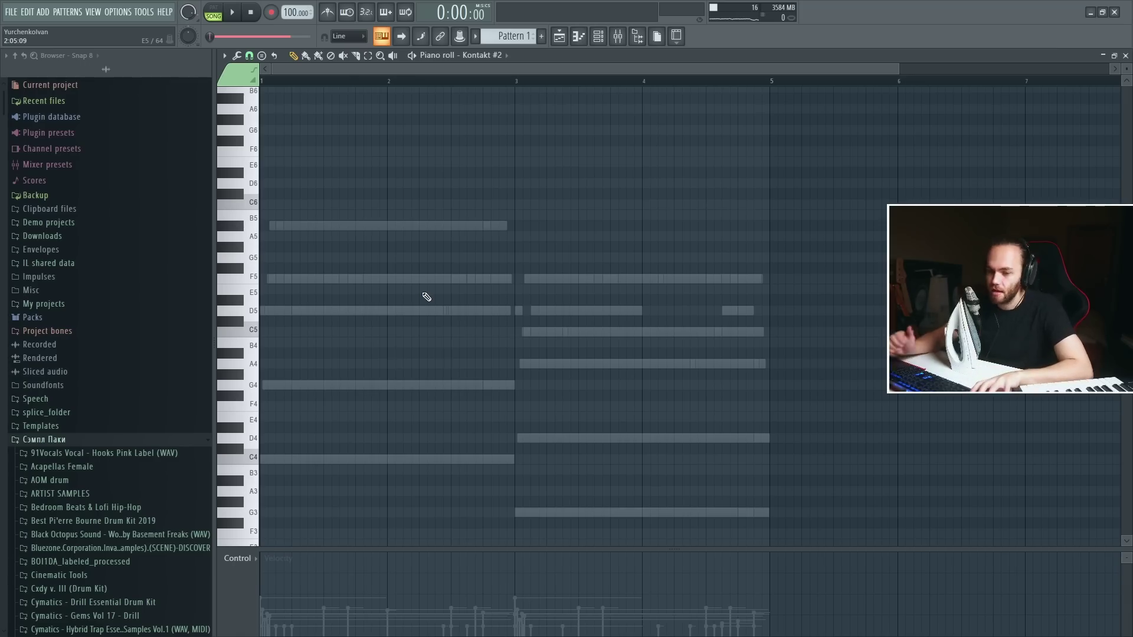
- Place a nearly two-bar-long D5 note at the start of bar 1 for Kontakt #2 and play it back
{"action": "scroll", "coordinate": [426, 306], "scroll_direction": "down", "scroll_amount": 1}
{"action": "scroll", "coordinate": [354, 335], "scroll_direction": "down", "scroll_amount": 2}
{"action": "key", "text": "space"}
{"action": "scroll", "coordinate": [248, 344], "scroll_direction": "up", "scroll_amount": 2}
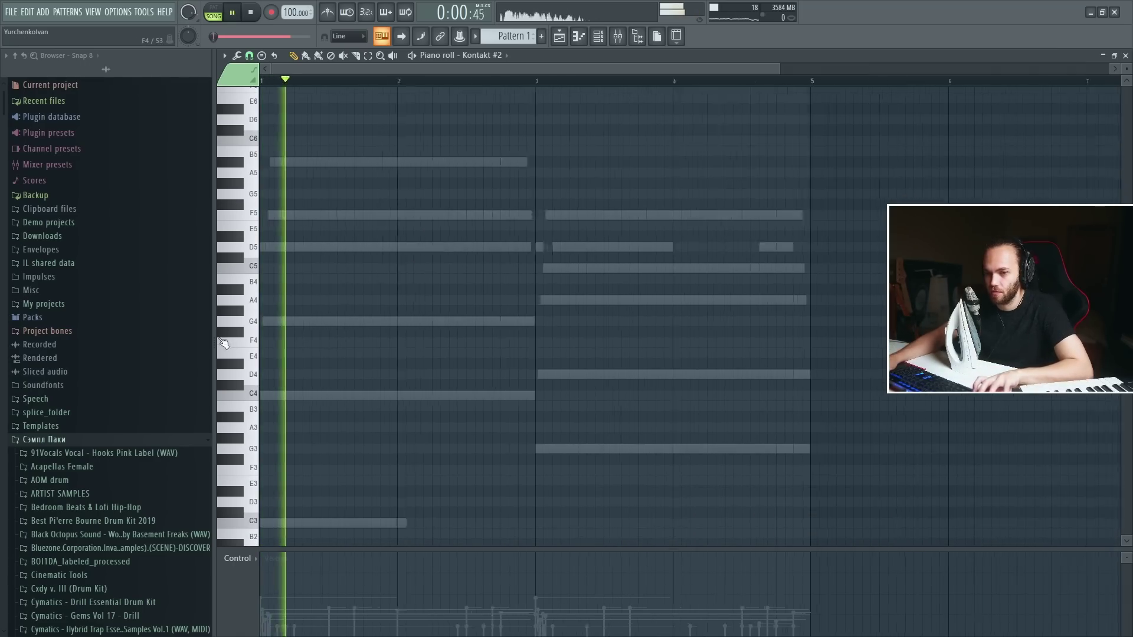
{"action": "key", "text": "space"}
{"action": "left_click", "coordinate": [265, 247]}
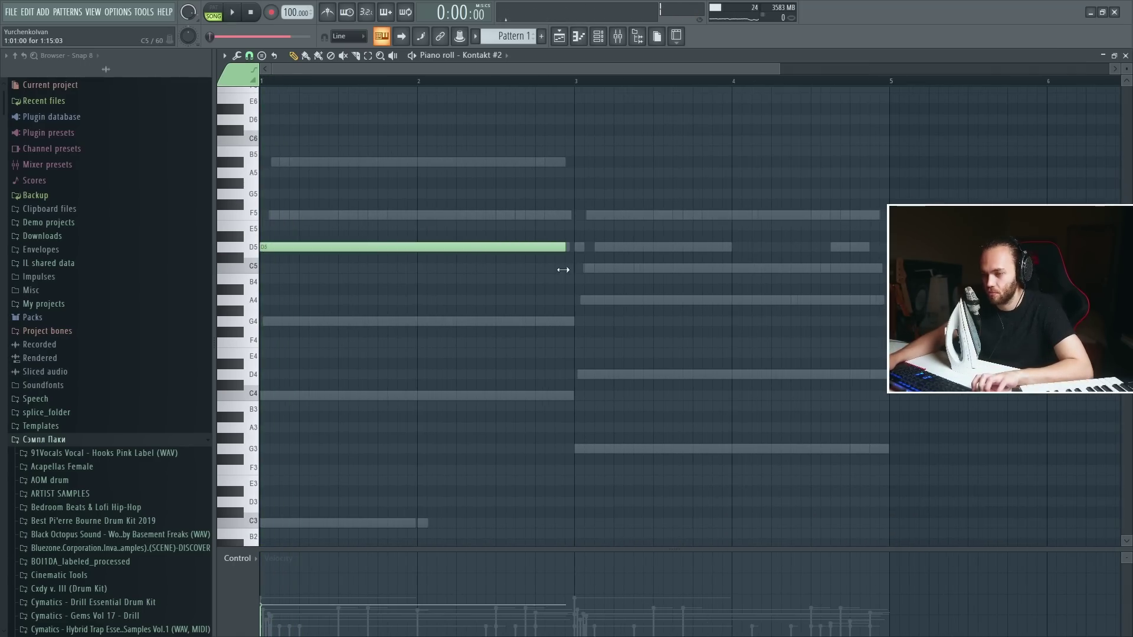
{"action": "key", "text": "space"}
- Add an F5 note halfway through bar 2, shorten the D5 note to its start and trim the F5 to bar 3
{"action": "scroll", "coordinate": [523, 189], "scroll_direction": "up", "scroll_amount": 4}
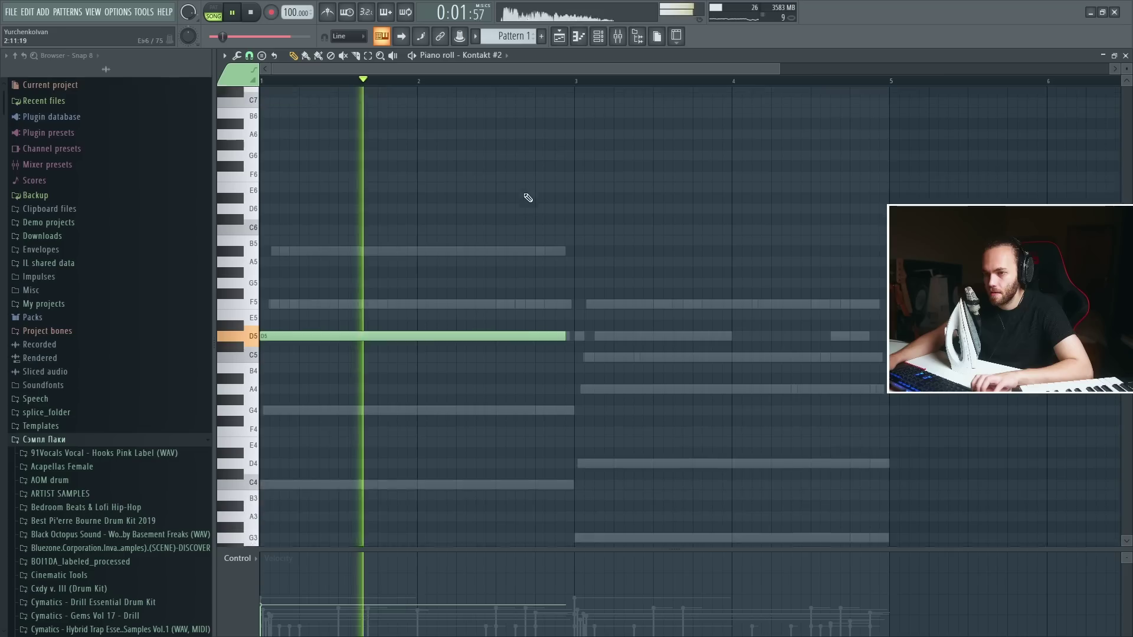
{"action": "left_click", "coordinate": [498, 315]}
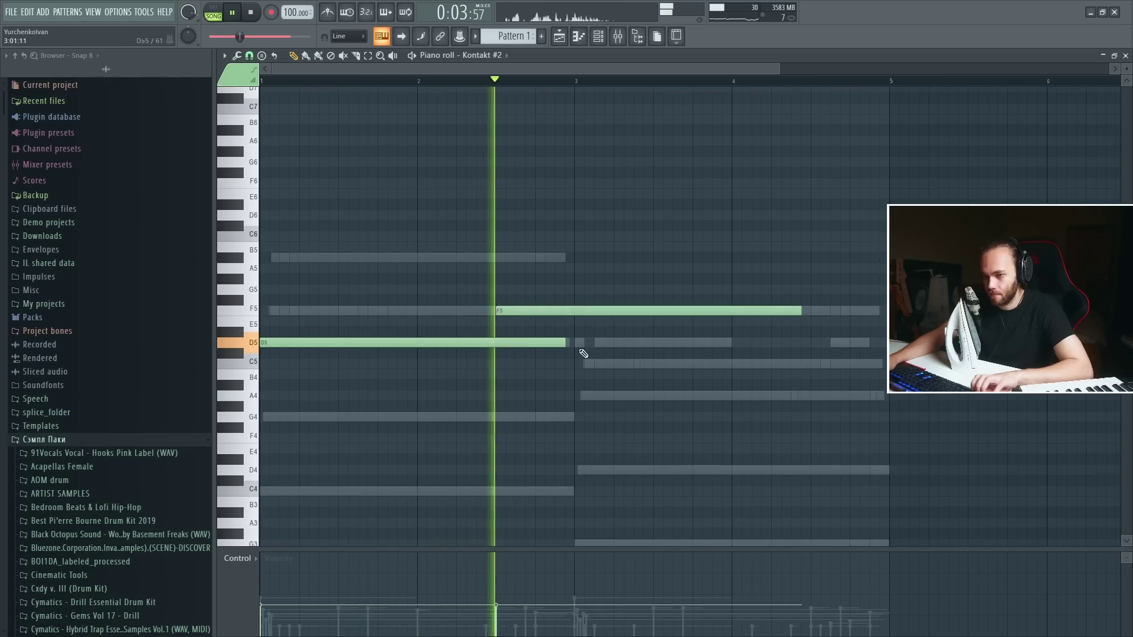
{"action": "left_click_drag", "start_coordinate": [565, 345], "coordinate": [495, 353]}
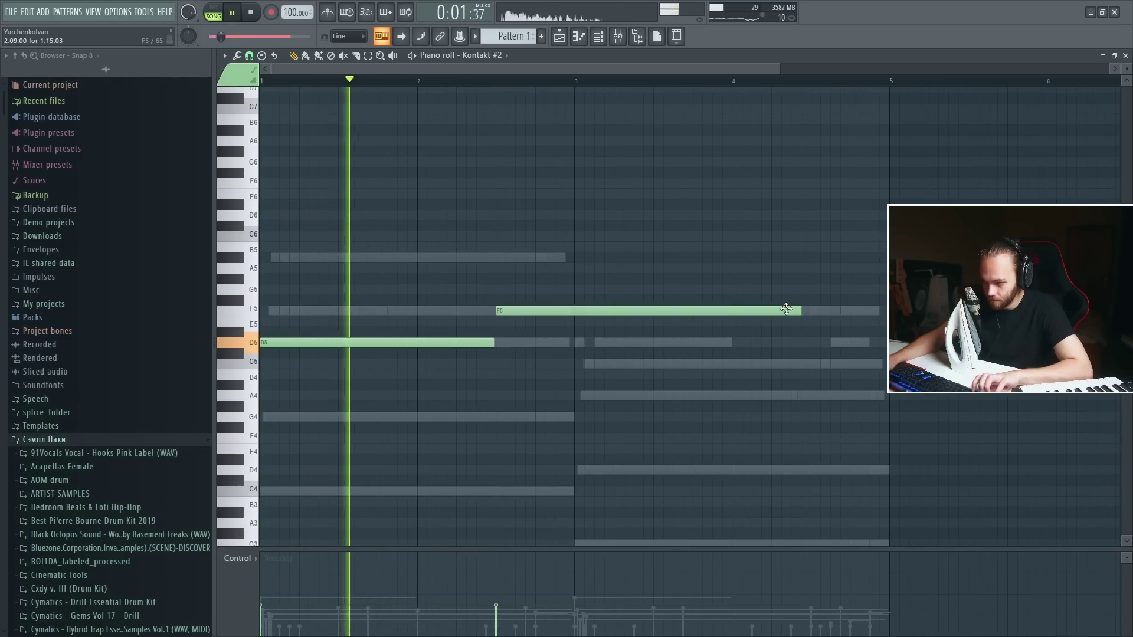
{"action": "left_click_drag", "start_coordinate": [800, 311], "coordinate": [566, 340]}
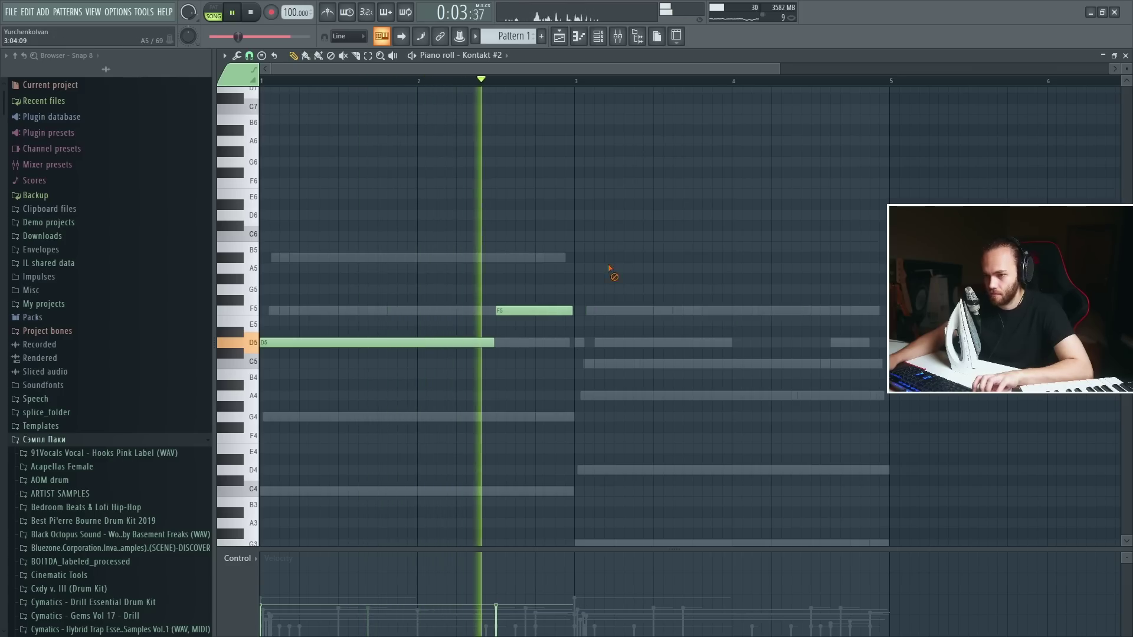
- Add an A5 note at the start of bar 3 and extend it to the start of bar 4
{"action": "left_click", "coordinate": [584, 289]}
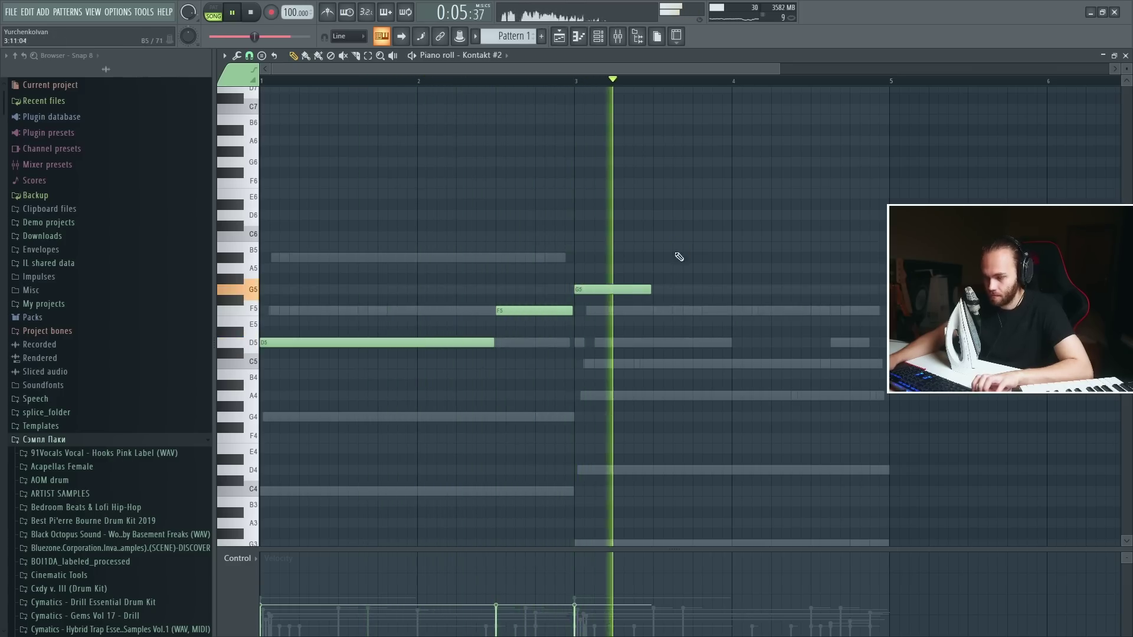
{"action": "left_click_drag", "start_coordinate": [651, 290], "coordinate": [693, 297]}
{"action": "key", "text": "space"}
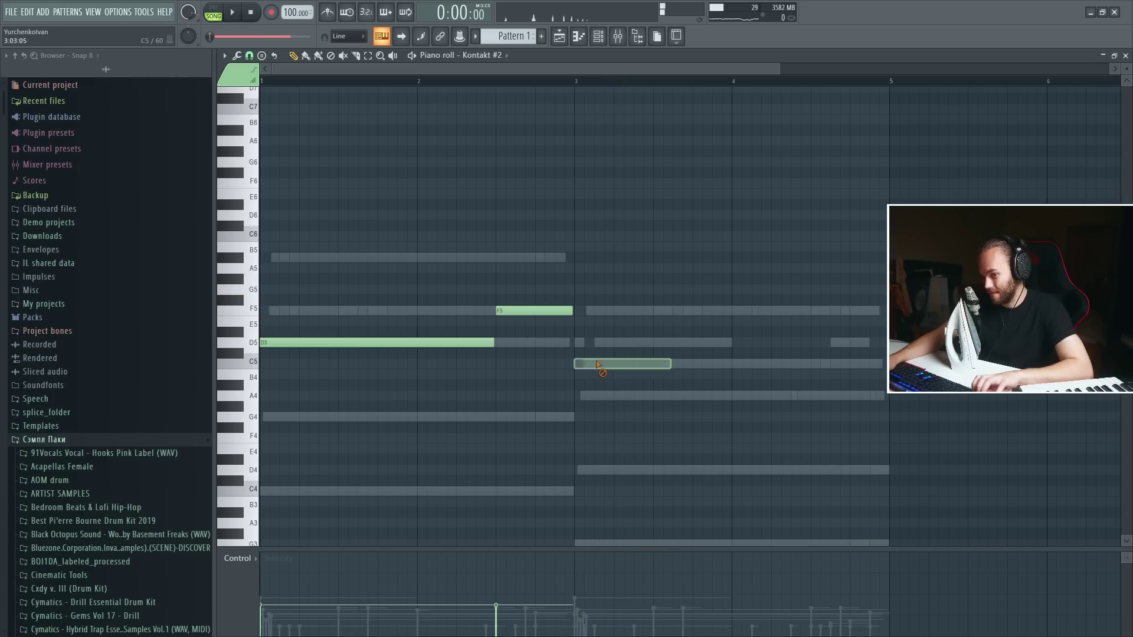
{"action": "key", "text": "space"}
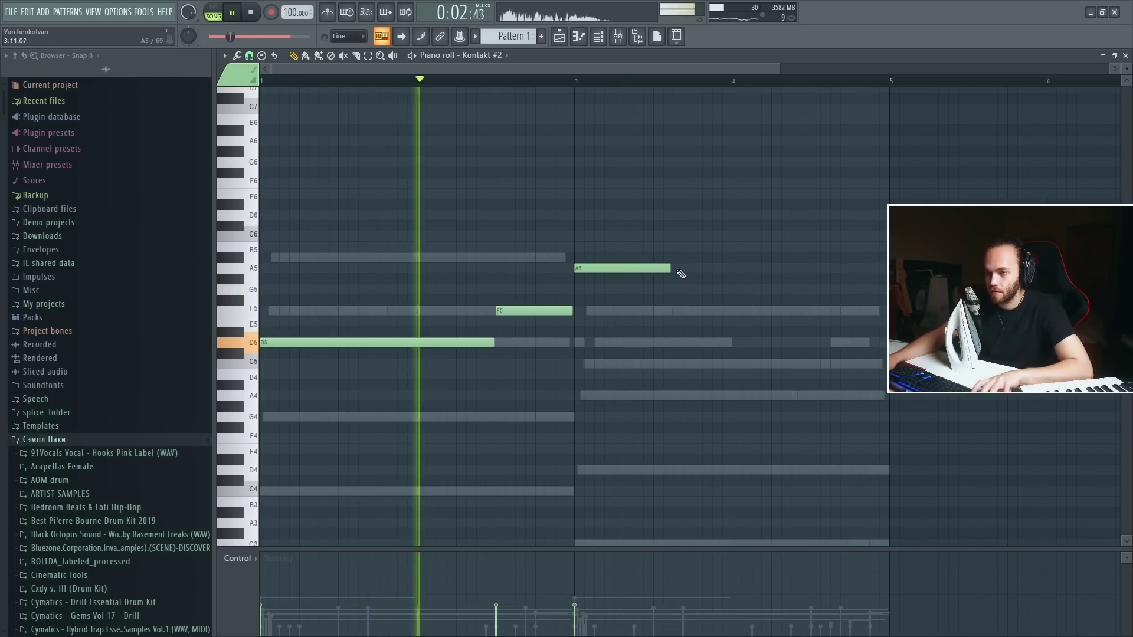
{"action": "left_click_drag", "start_coordinate": [671, 269], "coordinate": [732, 264]}
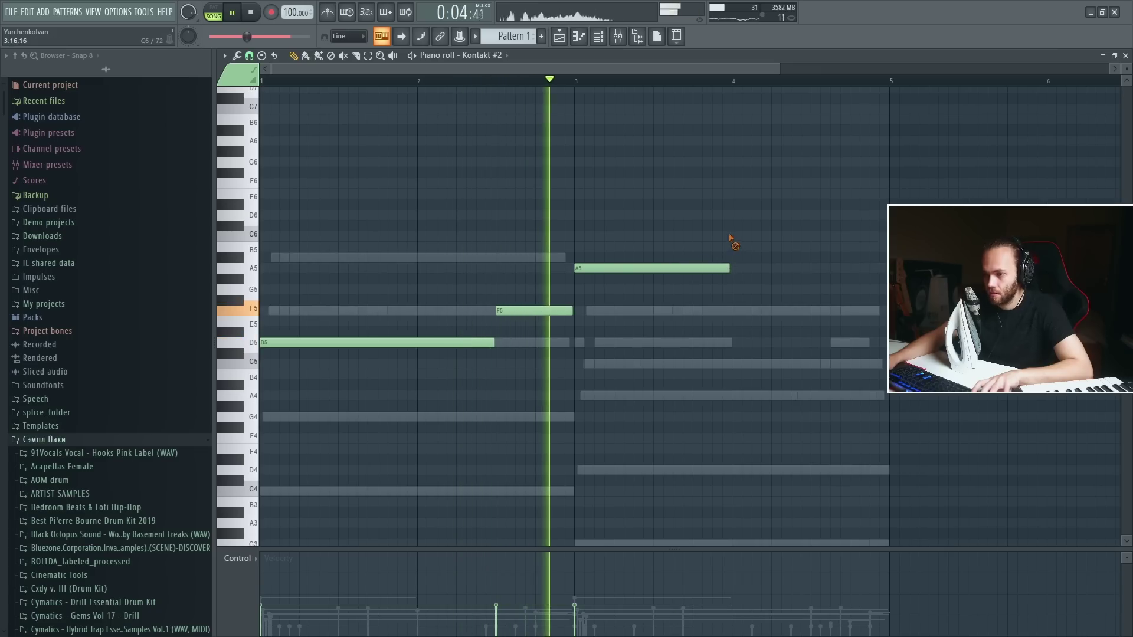
- Add an F5 note about three quarters of a bar long at the start of bar 4, followed by a closing C5 note
{"action": "left_click", "coordinate": [749, 311]}
{"action": "left_click_drag", "start_coordinate": [881, 315], "coordinate": [843, 331]}
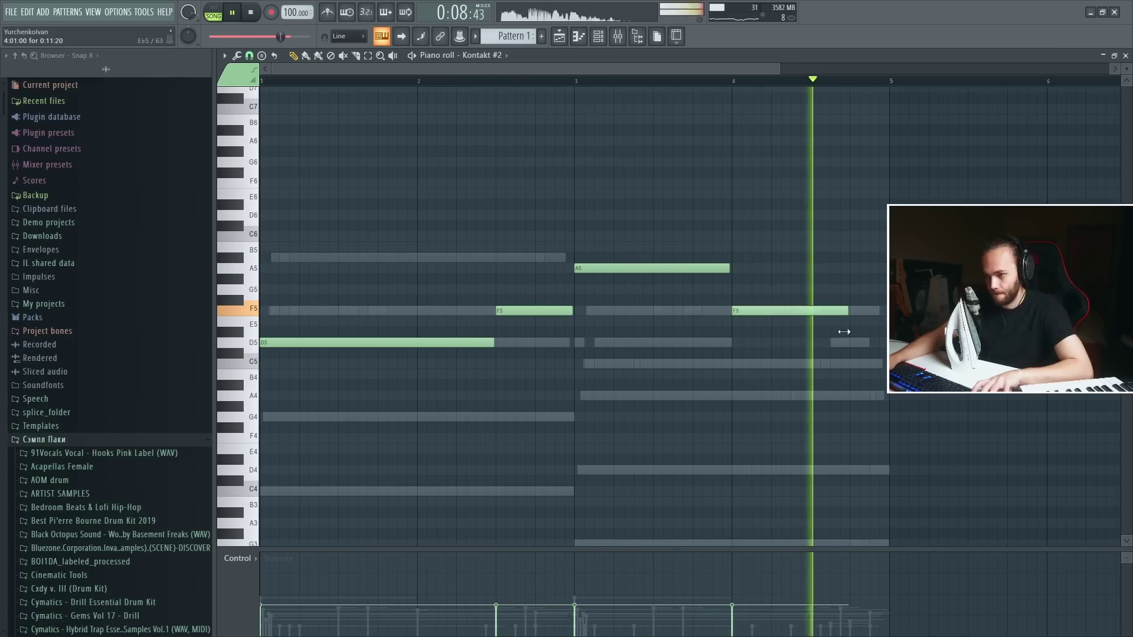
{"action": "left_click", "coordinate": [855, 343]}
{"action": "left_click_drag", "start_coordinate": [962, 344], "coordinate": [853, 364]}
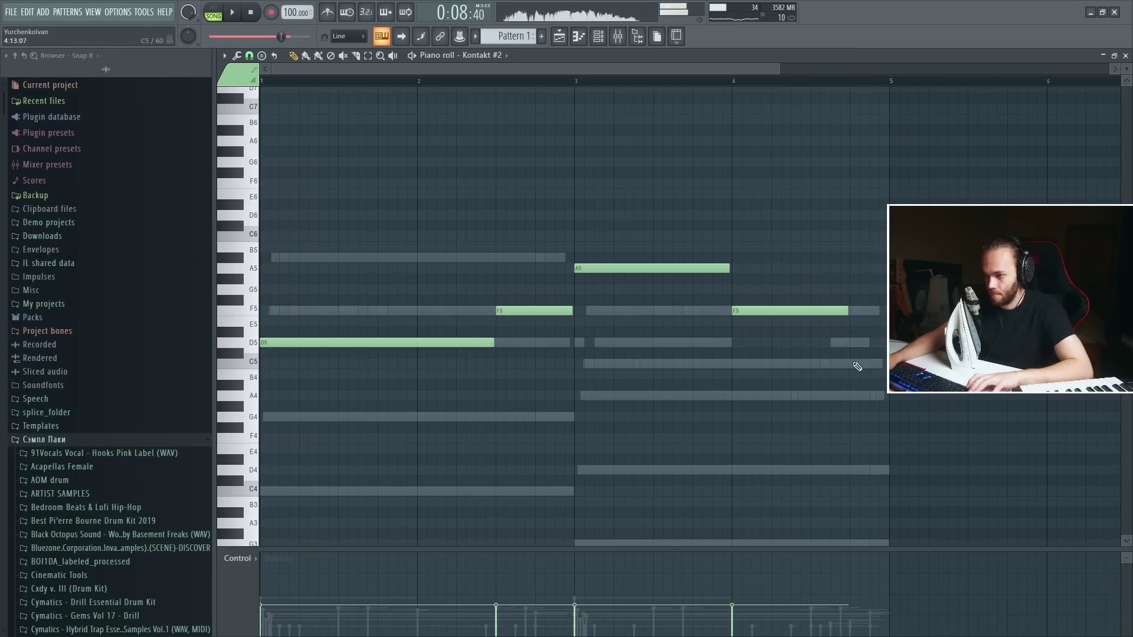
{"action": "key", "text": "space"}
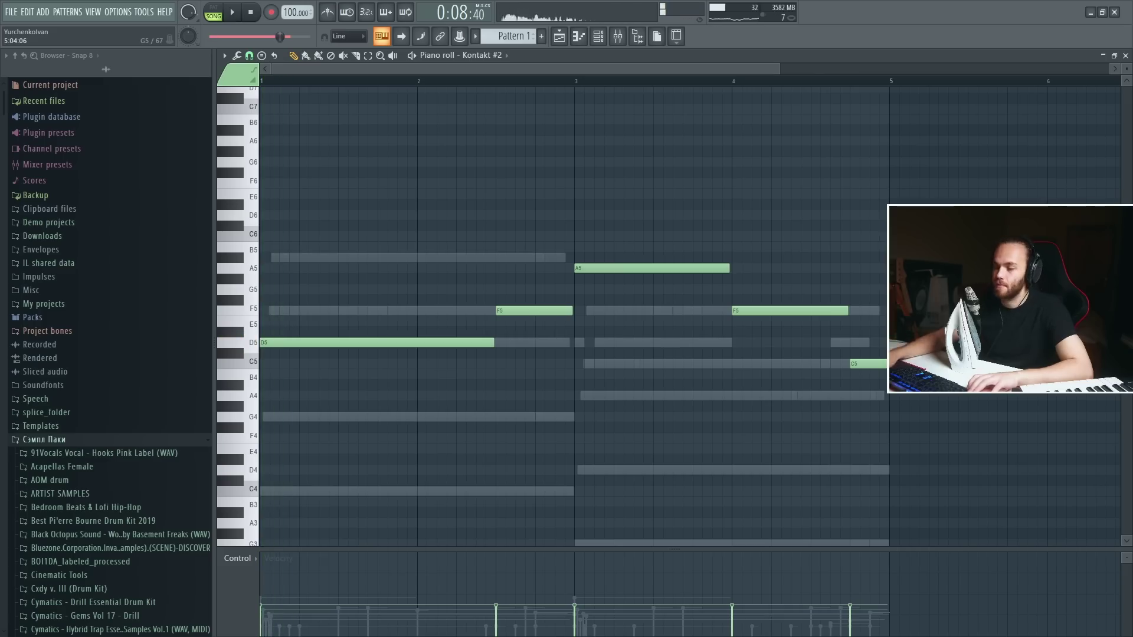
- Try a D5 note in place of the melody's closing C5 note, play it back and restore the C5
{"action": "left_click_drag", "start_coordinate": [874, 295], "coordinate": [863, 365]}
{"action": "left_click_drag", "start_coordinate": [354, 323], "coordinate": [367, 344]}
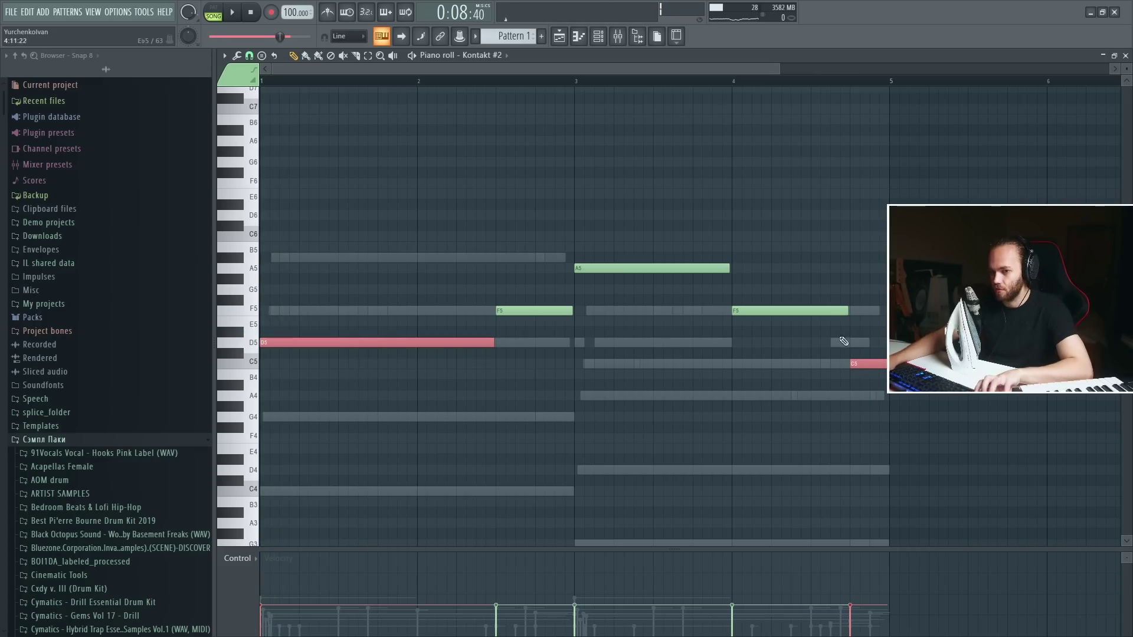
{"action": "left_click_drag", "start_coordinate": [840, 334], "coordinate": [862, 364]}
{"action": "right_click", "coordinate": [864, 364]}
{"action": "left_click", "coordinate": [854, 343]}
{"action": "key", "text": "space"}
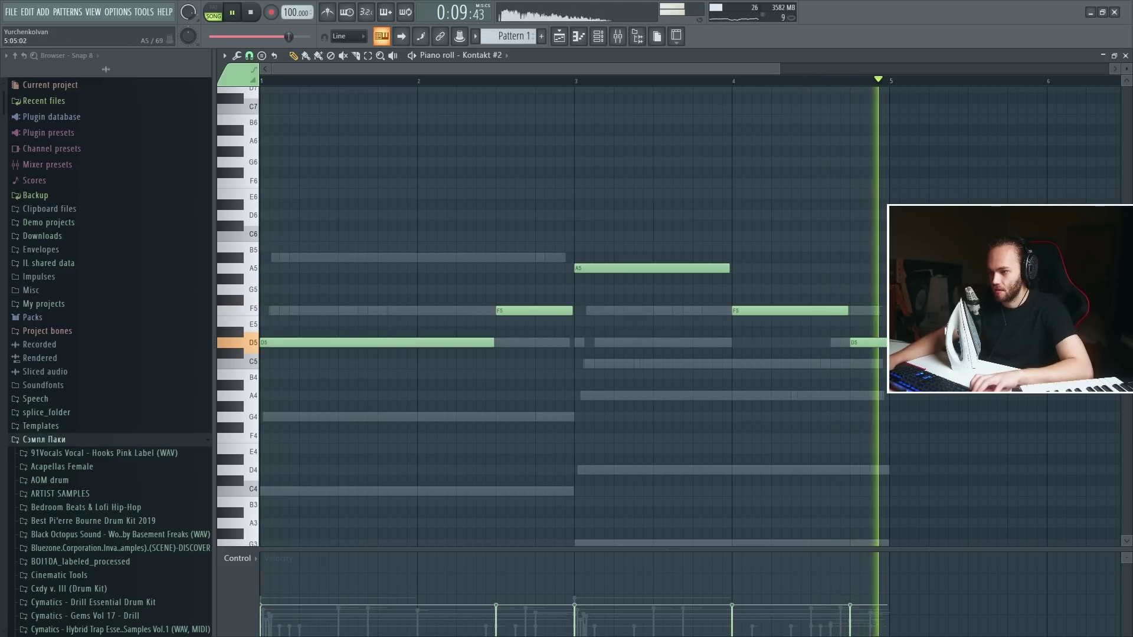
{"action": "key", "text": "space"}
{"action": "right_click", "coordinate": [860, 343]}
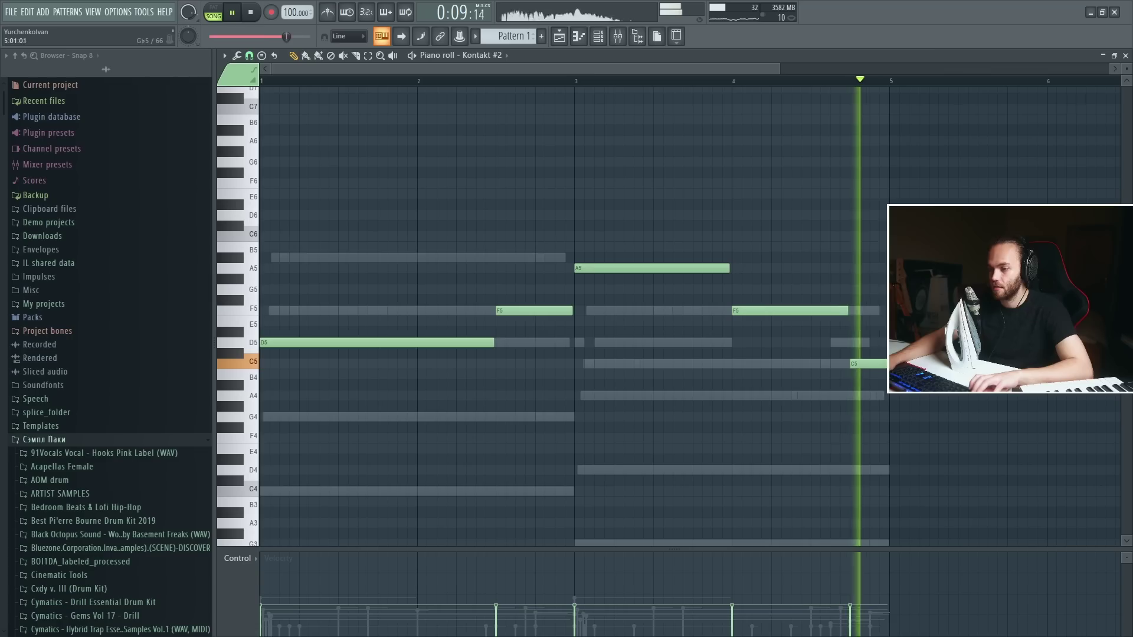
- Assign the Kontakt #2 channel to a new instrument track with its own mixer insert
{"action": "left_click", "coordinate": [597, 36]}
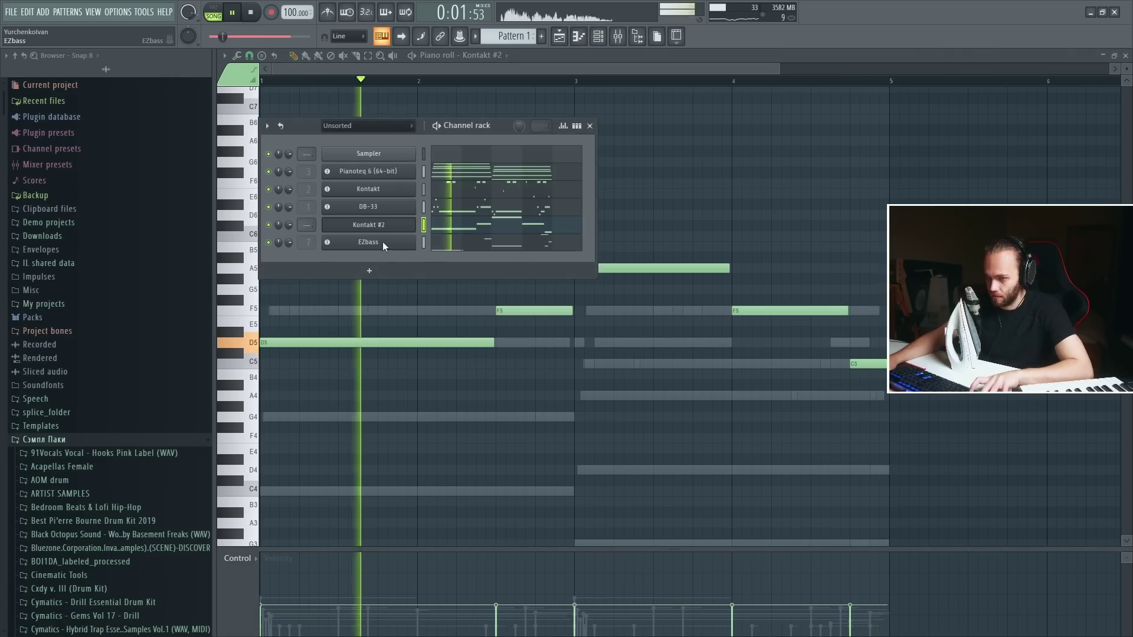
{"action": "right_click", "coordinate": [385, 225]}
{"action": "left_click", "coordinate": [456, 355]}
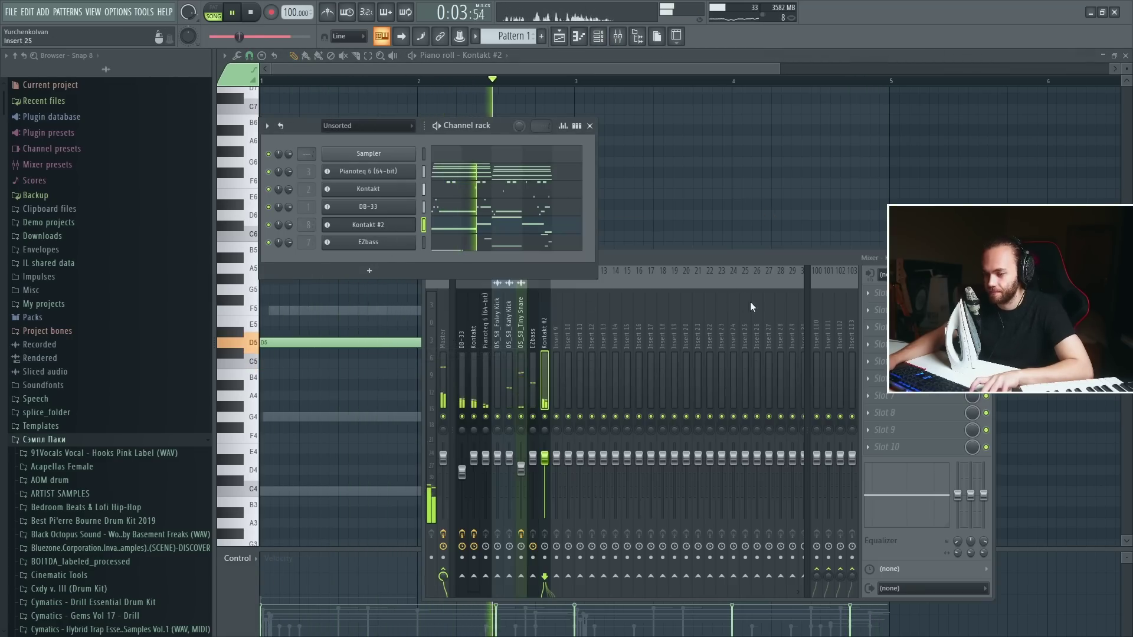
- Insert the Rev PLATE-140 reverb on the Kontakt #2 mixer track and set its Blend Dry/Wet to about 0.243
{"action": "left_click", "coordinate": [878, 362]}
{"action": "mouse_move", "coordinate": [879, 372]}
{"action": "left_click", "coordinate": [611, 571]}
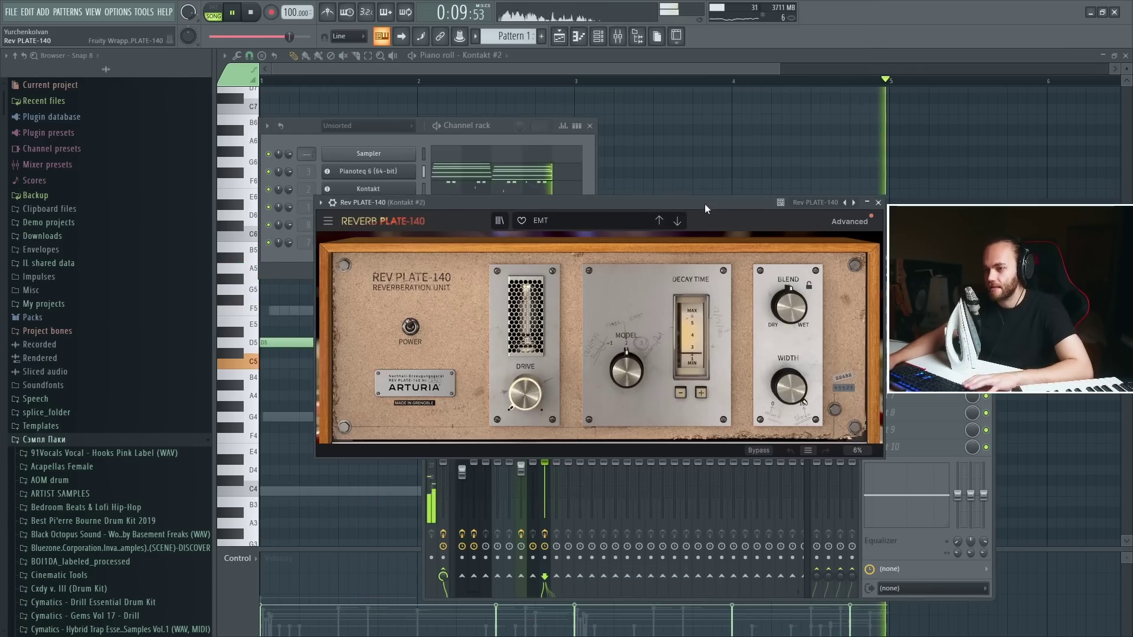
{"action": "left_click_drag", "start_coordinate": [705, 203], "coordinate": [642, 179]}
{"action": "left_click_drag", "start_coordinate": [727, 281], "coordinate": [727, 290]}
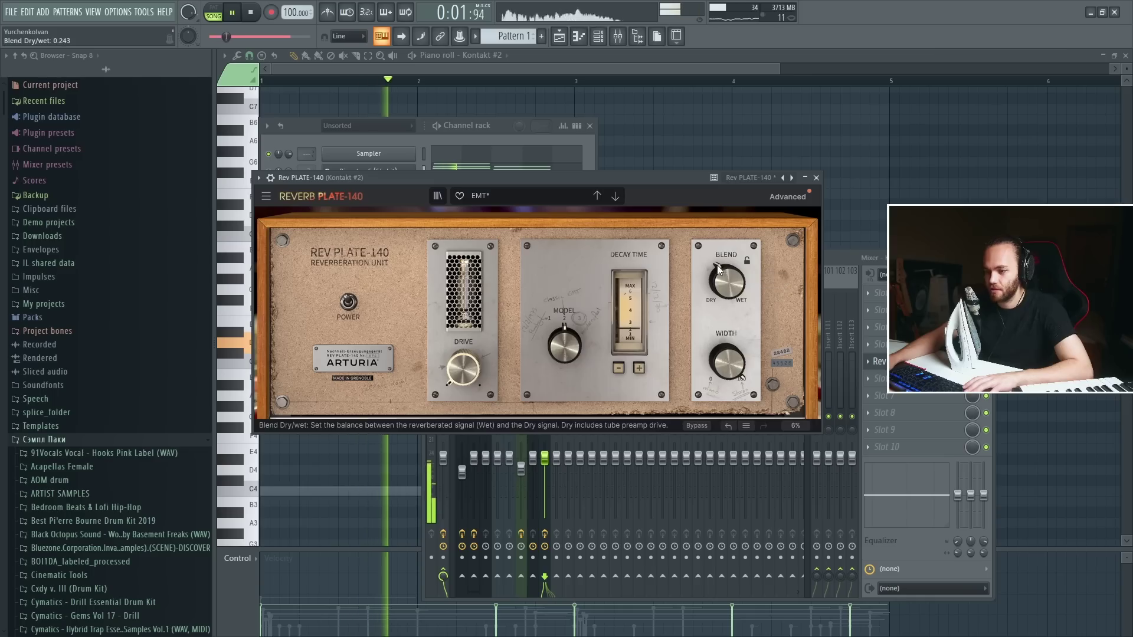
{"action": "left_click", "coordinate": [816, 177]}
- Open the RC-20 effect slot on the Master track and browse a new Kontakt instance's libraries for an instrument
{"action": "left_click", "coordinate": [443, 366]}
{"action": "left_click", "coordinate": [880, 361]}
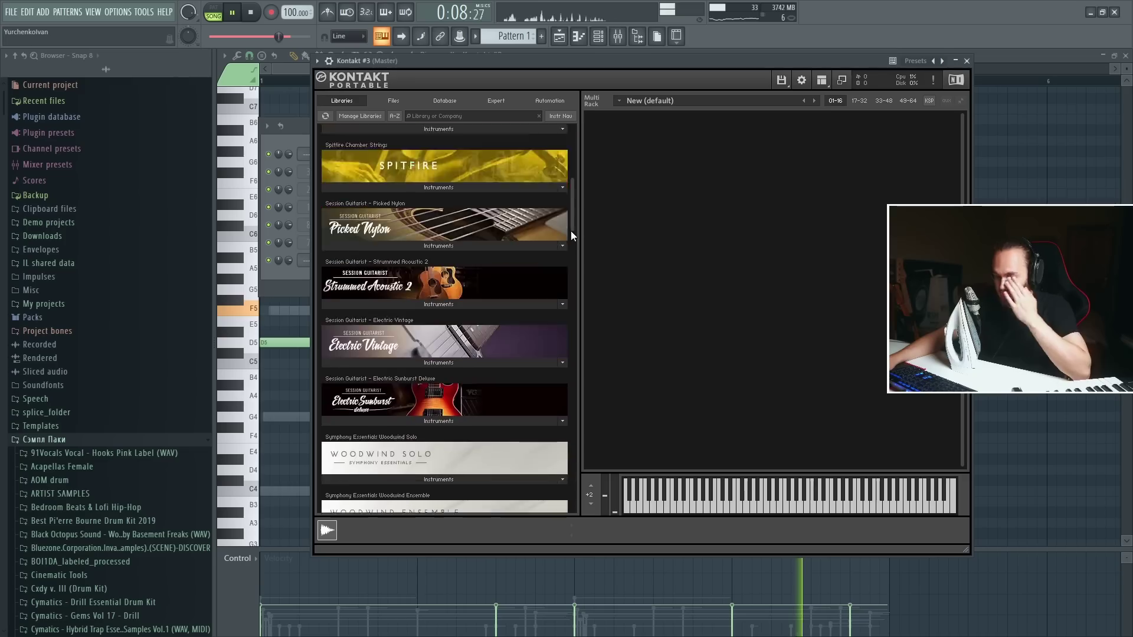
{"action": "left_click_drag", "start_coordinate": [571, 231], "coordinate": [558, 328]}
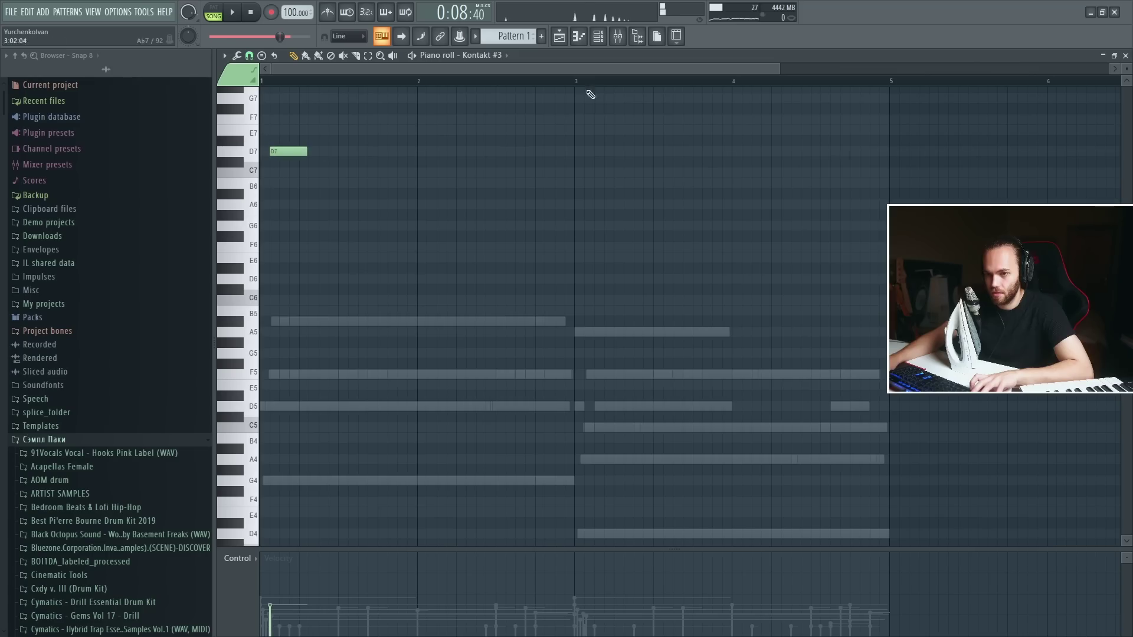
- Assign the Kontakt #3 channel to a new instrument track with its own mixer insert
{"action": "left_click", "coordinate": [618, 37]}
{"action": "left_click", "coordinate": [598, 36]}
{"action": "key", "text": "space"}
{"action": "right_click", "coordinate": [395, 261]}
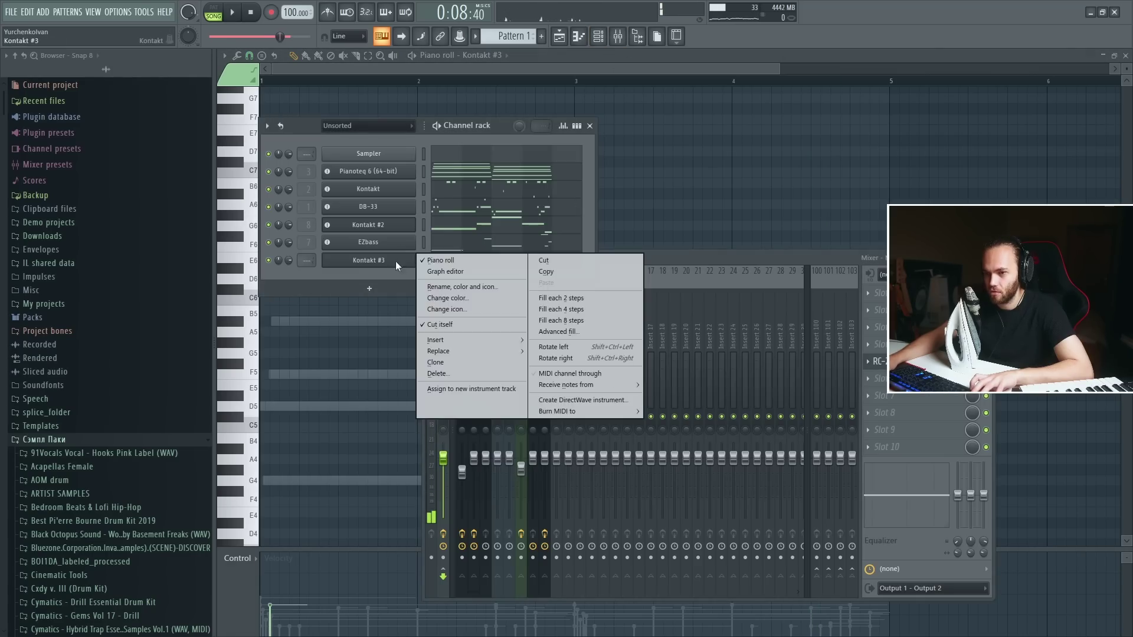
{"action": "left_click", "coordinate": [482, 389]}
{"action": "left_click", "coordinate": [681, 209]}
- Replace the short D7 note with one spanning bars 1 to 4, play it back and open Kontakt #3
{"action": "right_click", "coordinate": [278, 153]}
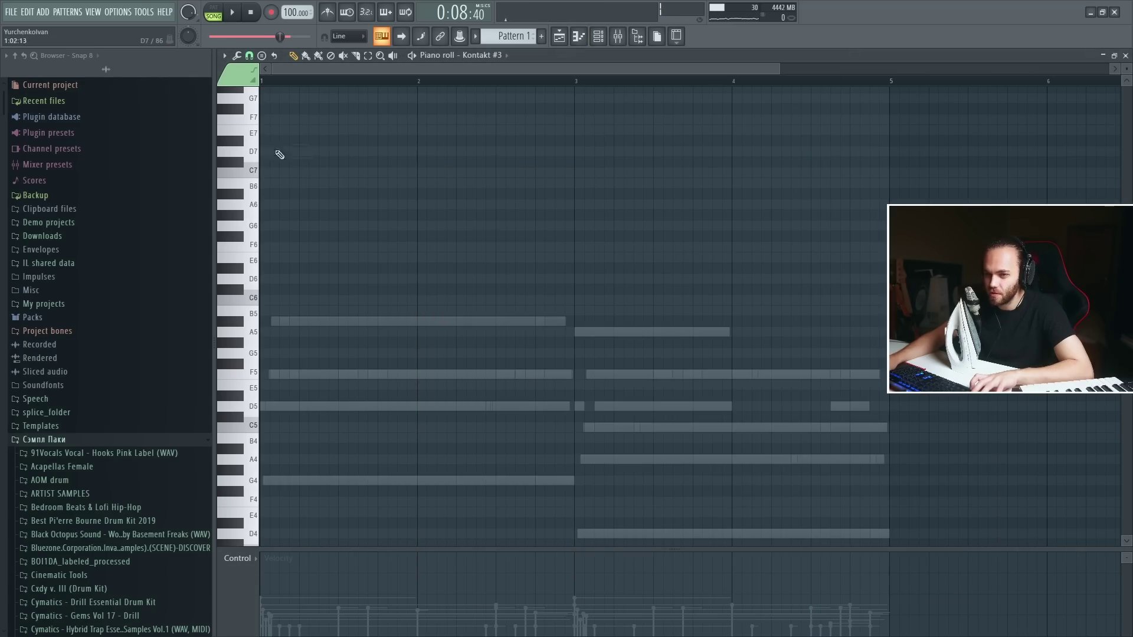
{"action": "left_click", "coordinate": [264, 153]}
{"action": "left_click_drag", "start_coordinate": [291, 154], "coordinate": [887, 152]}
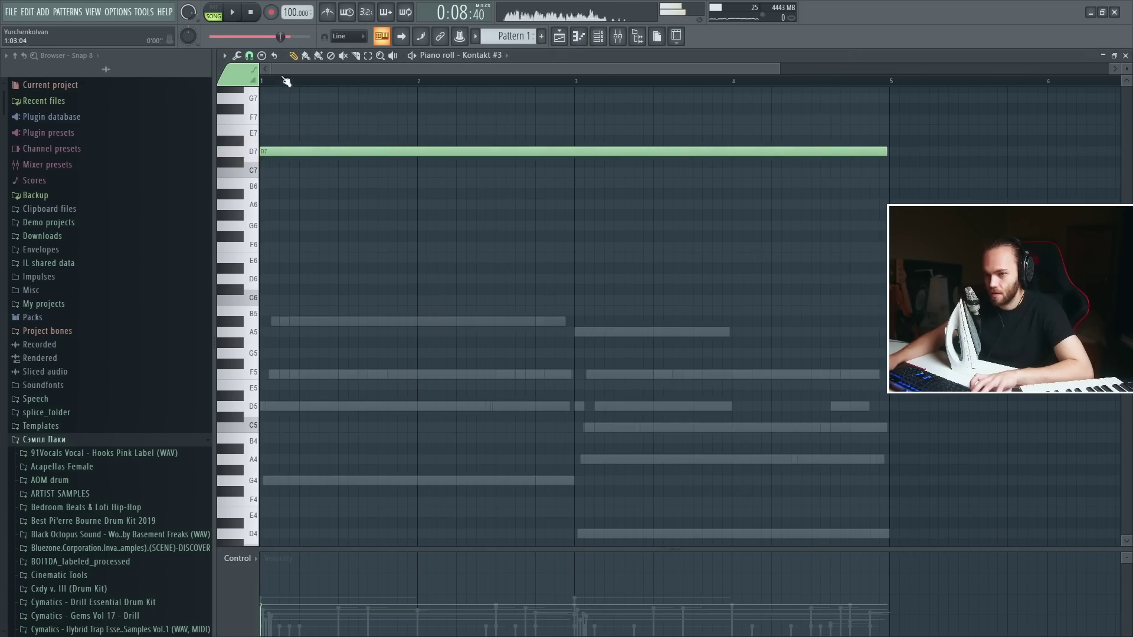
{"action": "key", "text": "space"}
{"action": "left_click", "coordinate": [598, 36]}
{"action": "left_click", "coordinate": [408, 265]}
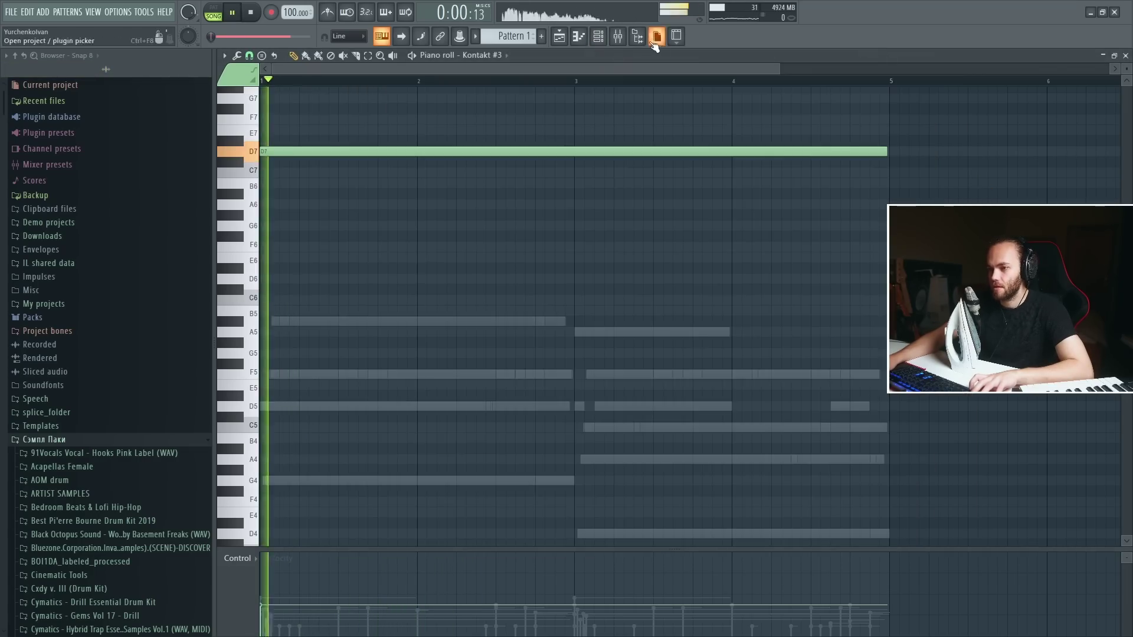
- Insert the Rev PLATE-140 reverb on the Kontakt #3 mixer track and start playback
{"action": "left_click", "coordinate": [618, 36]}
{"action": "key", "text": "space"}
{"action": "left_click", "coordinate": [867, 379]}
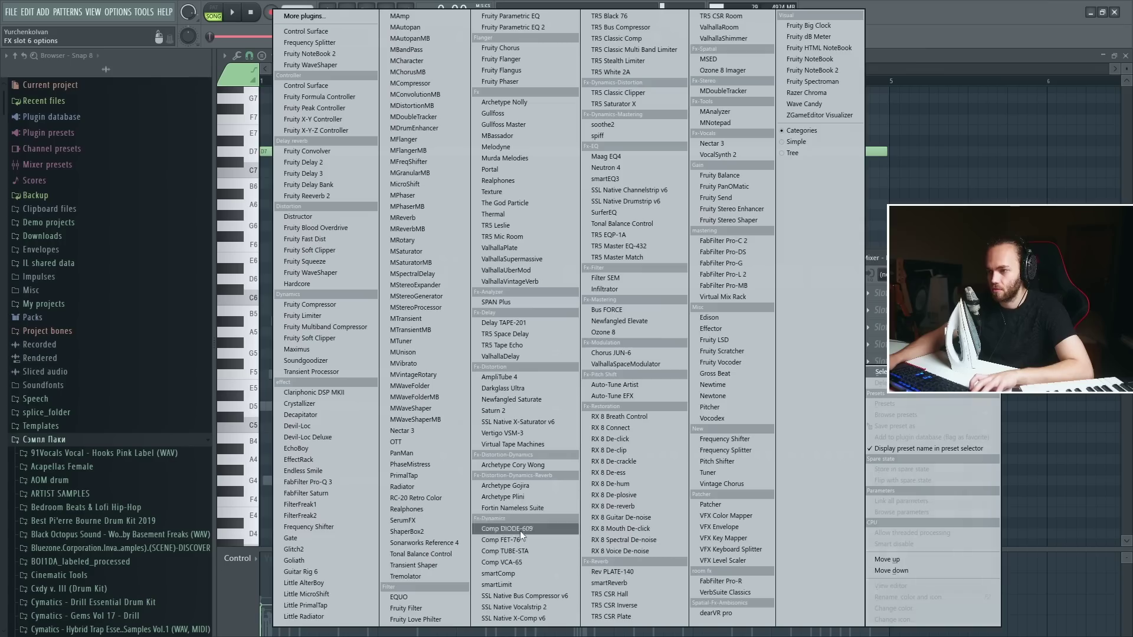
{"action": "left_click", "coordinate": [621, 571]}
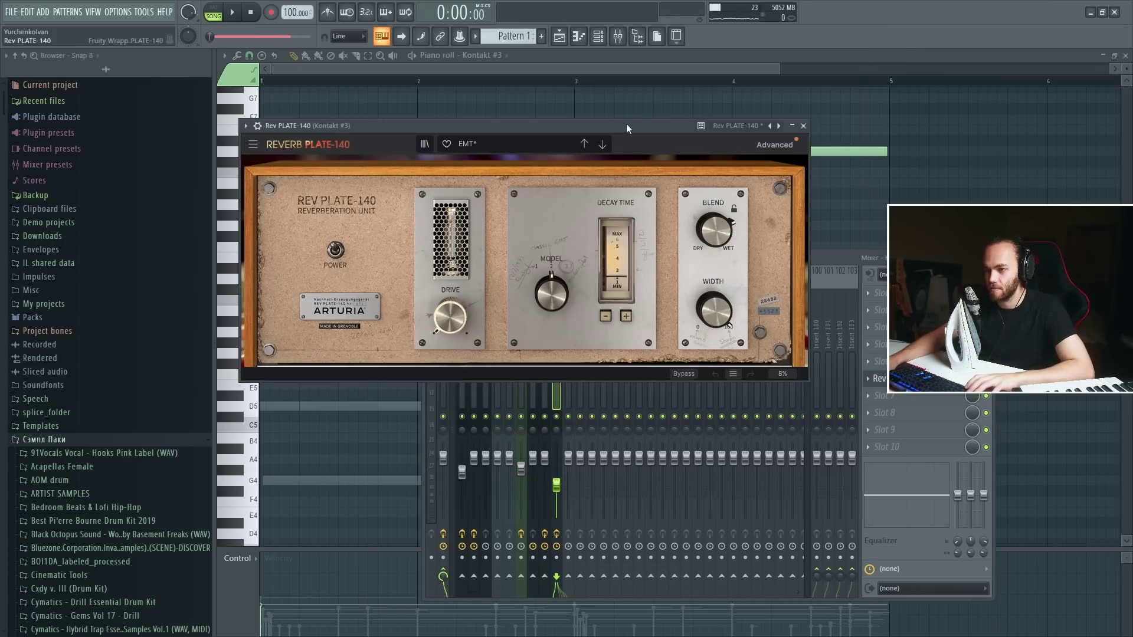
{"action": "key", "text": "space"}
{"action": "left_click", "coordinate": [635, 56]}
- Try a D8 note in place of the long D7 strings note and play it back
{"action": "scroll", "coordinate": [635, 81], "scroll_direction": "up", "scroll_amount": 1}
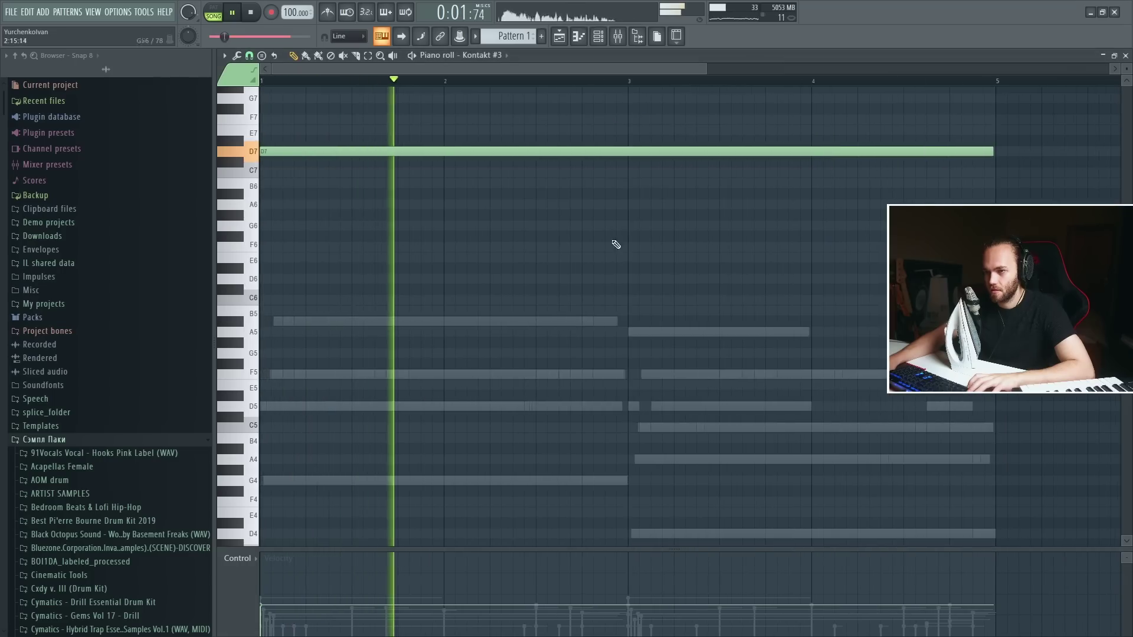
{"action": "scroll", "coordinate": [675, 260], "scroll_direction": "up", "scroll_amount": 5}
{"action": "scroll", "coordinate": [551, 342], "scroll_direction": "down", "scroll_amount": 1}
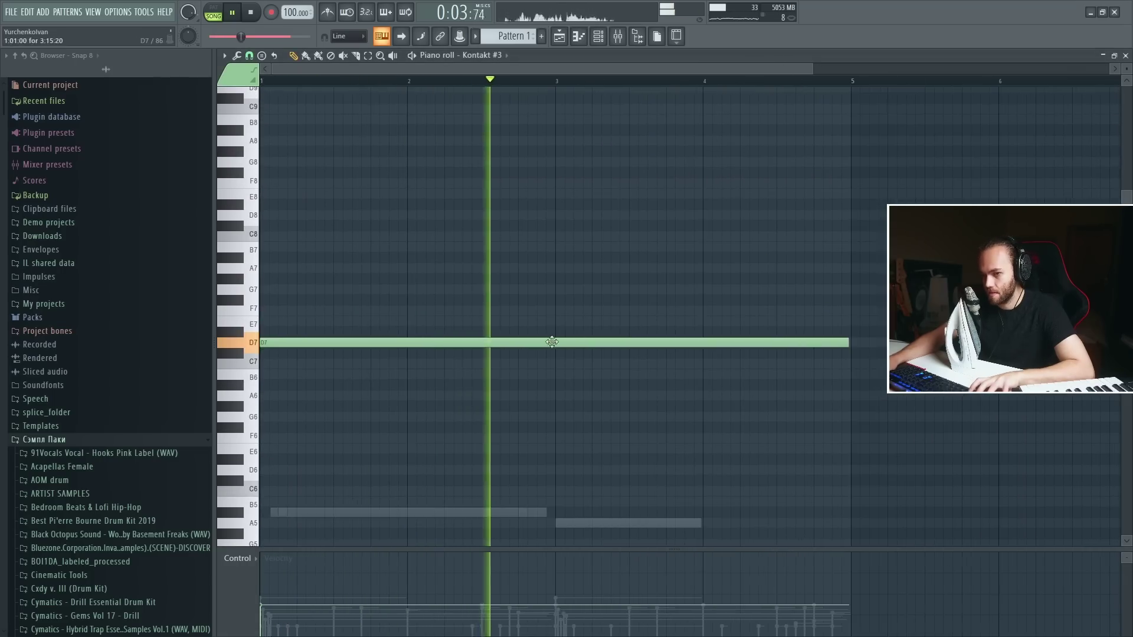
{"action": "scroll", "coordinate": [607, 265], "scroll_direction": "down", "scroll_amount": 6}
{"action": "scroll", "coordinate": [602, 295], "scroll_direction": "up", "scroll_amount": 6}
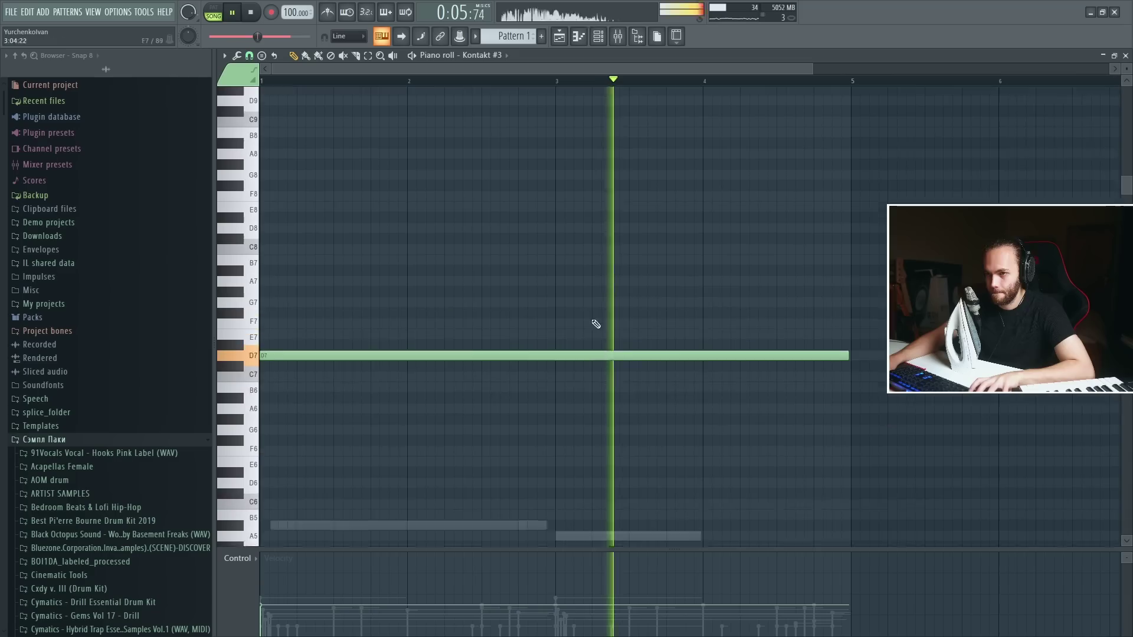
{"action": "scroll", "coordinate": [592, 321], "scroll_direction": "up", "scroll_amount": 1}
{"action": "key", "text": "space"}
{"action": "right_click", "coordinate": [360, 374]}
{"action": "left_click", "coordinate": [266, 248]}
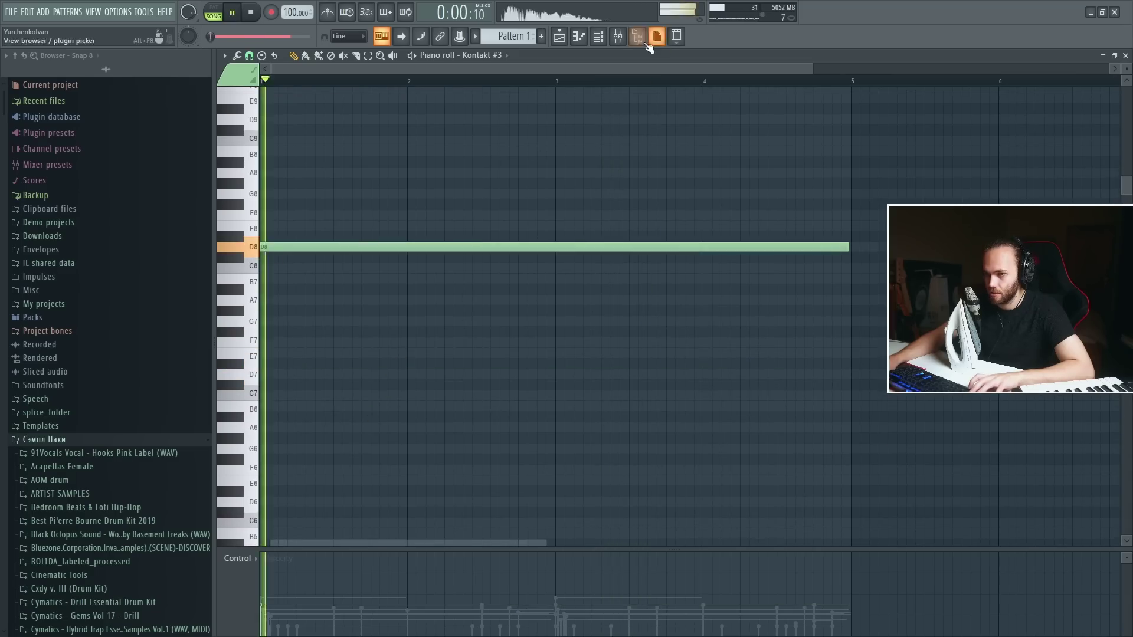
{"action": "key", "text": "space"}
- Replace the long D8 note with a D7 note across bars 1–2 and an A7 note across bars 3–4
{"action": "right_click", "coordinate": [295, 248]}
{"action": "left_click", "coordinate": [272, 300]}
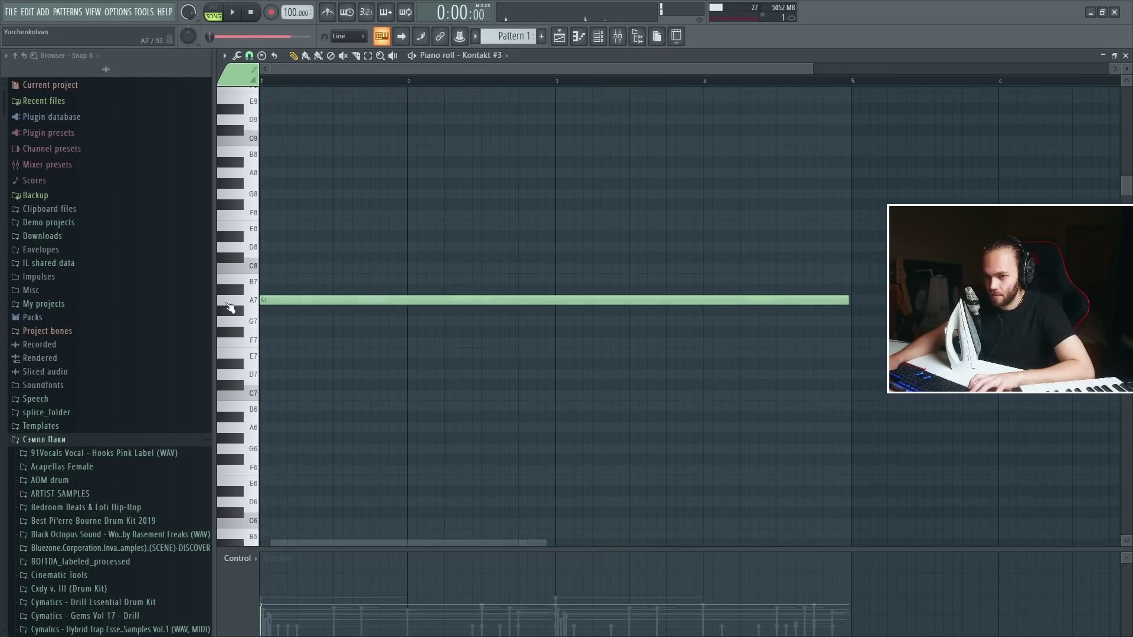
{"action": "key", "text": "space"}
{"action": "scroll", "coordinate": [549, 175], "scroll_direction": "down", "scroll_amount": 3}
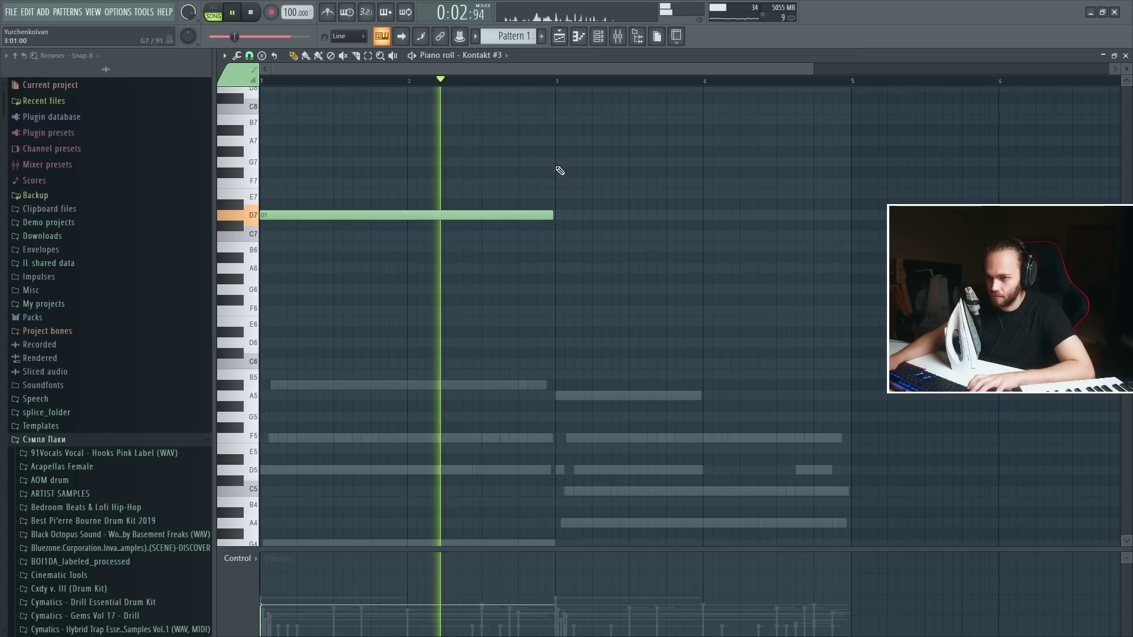
{"action": "left_click", "coordinate": [558, 141]}
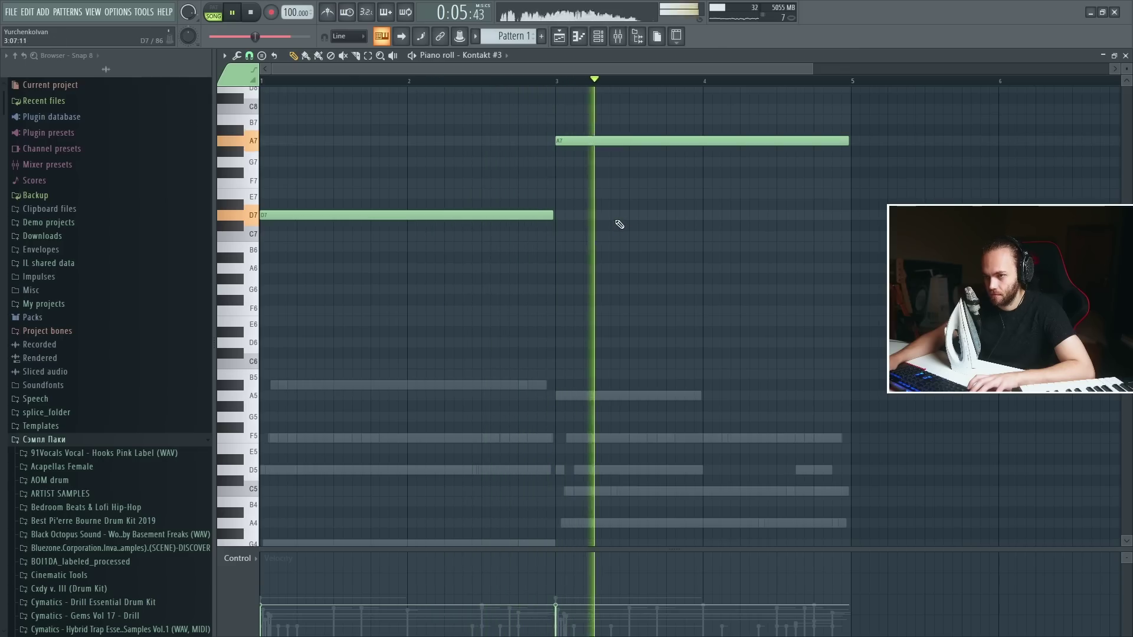
- Lower the volume of the Kontakt #3 mixer track and check the Dynamics control of its Strings instrument
{"action": "left_click", "coordinate": [618, 39]}
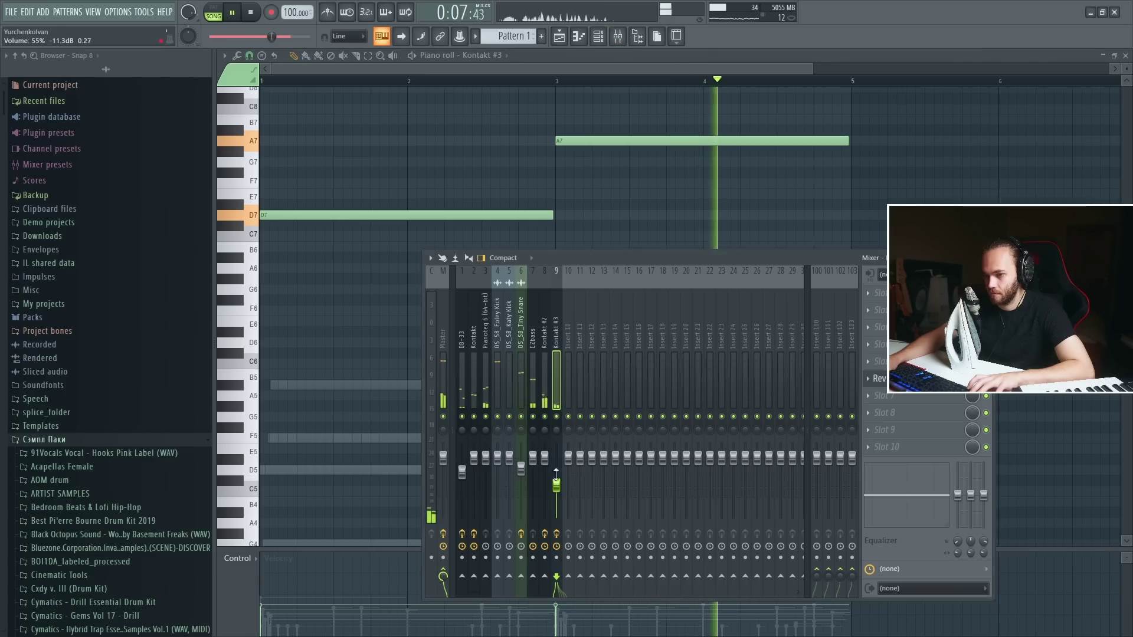
{"action": "left_click", "coordinate": [599, 38]}
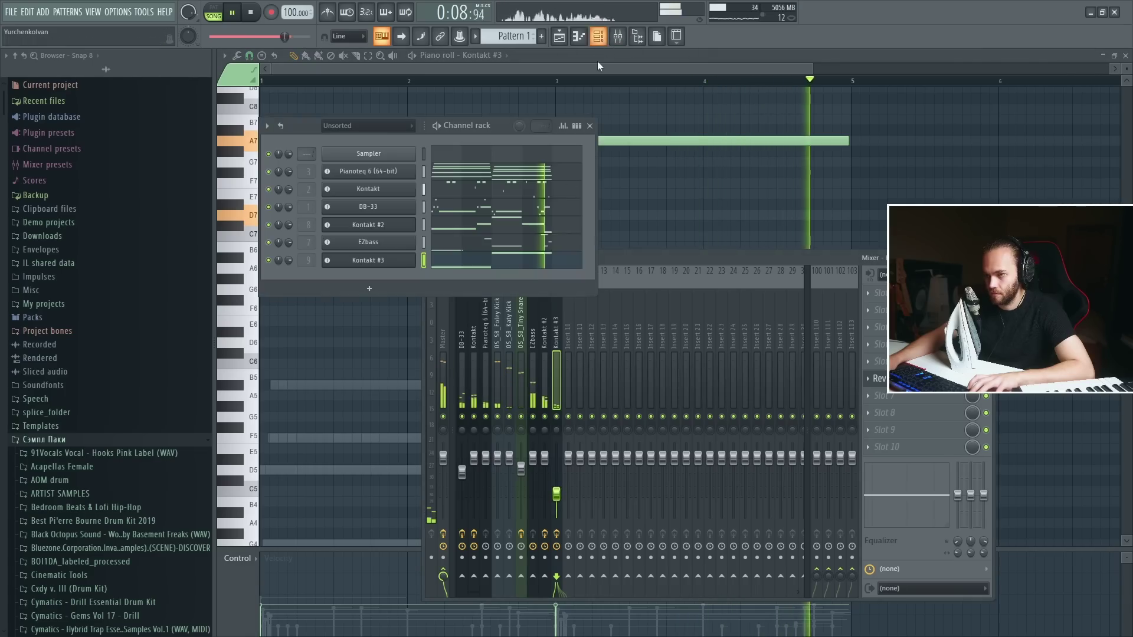
{"action": "left_click", "coordinate": [405, 263]}
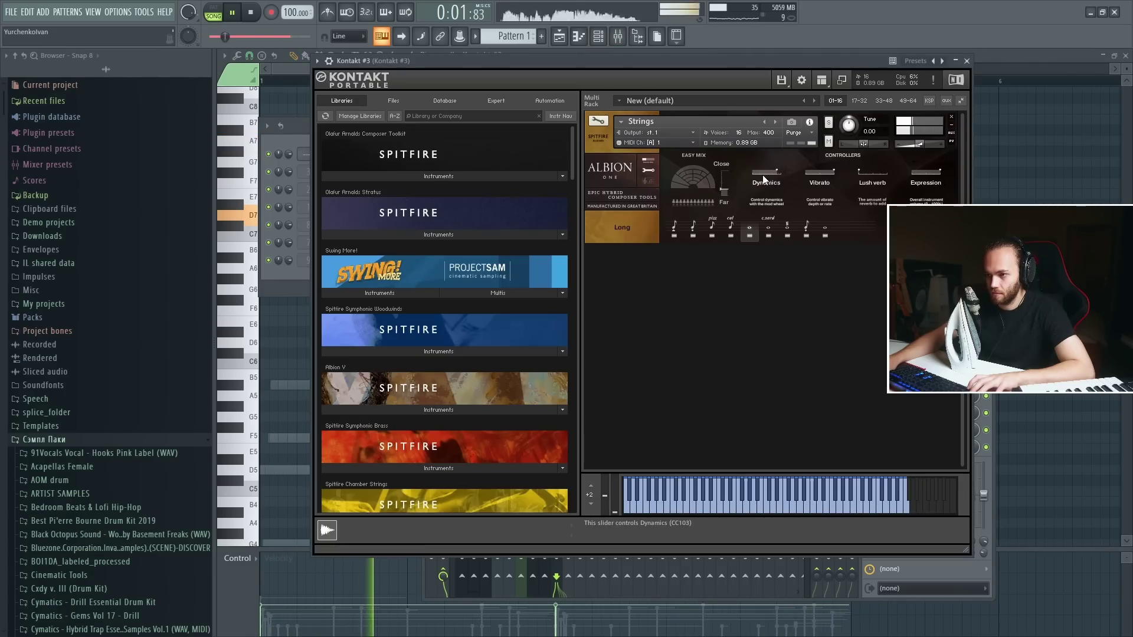
{"action": "right_click", "coordinate": [998, 165]}
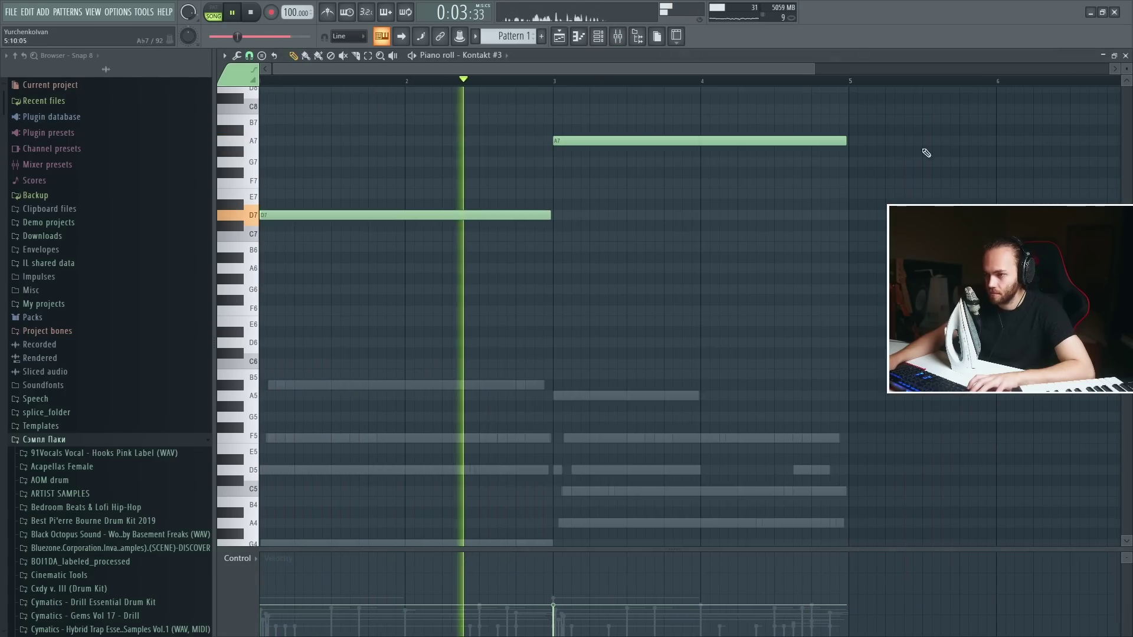
{"action": "left_click", "coordinate": [619, 39]}
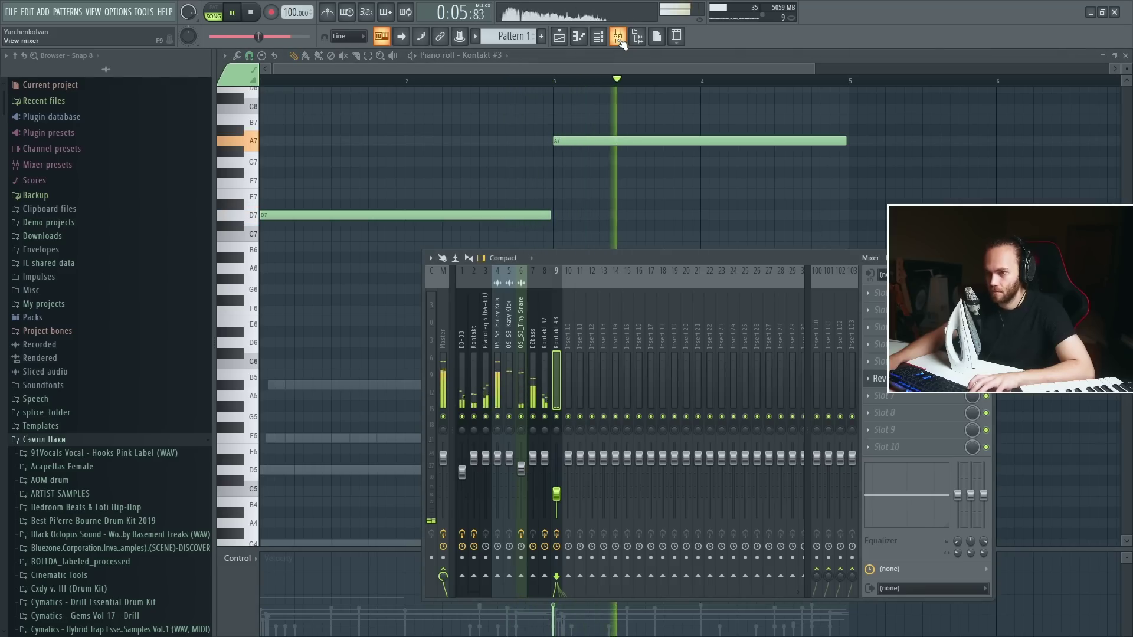
{"action": "left_click", "coordinate": [618, 40]}
- Examine the playlist clips and the Master track's effect chain, and play the beat back
{"action": "key", "text": "F9"}
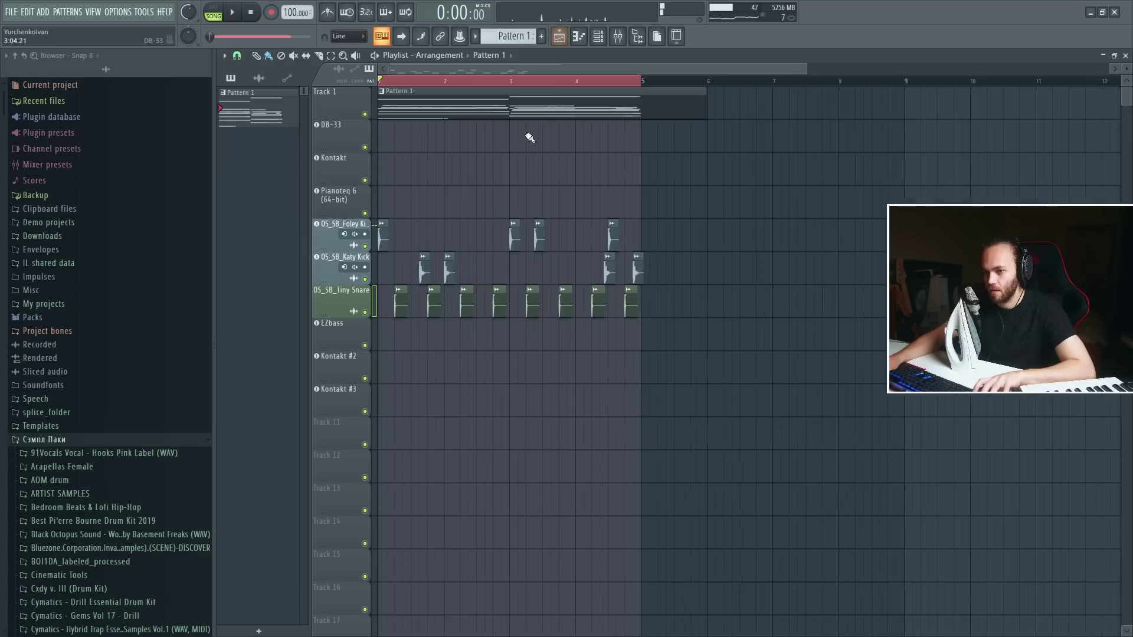
{"action": "scroll", "coordinate": [529, 136], "scroll_direction": "down", "scroll_amount": 1}
{"action": "key", "text": "F9"}
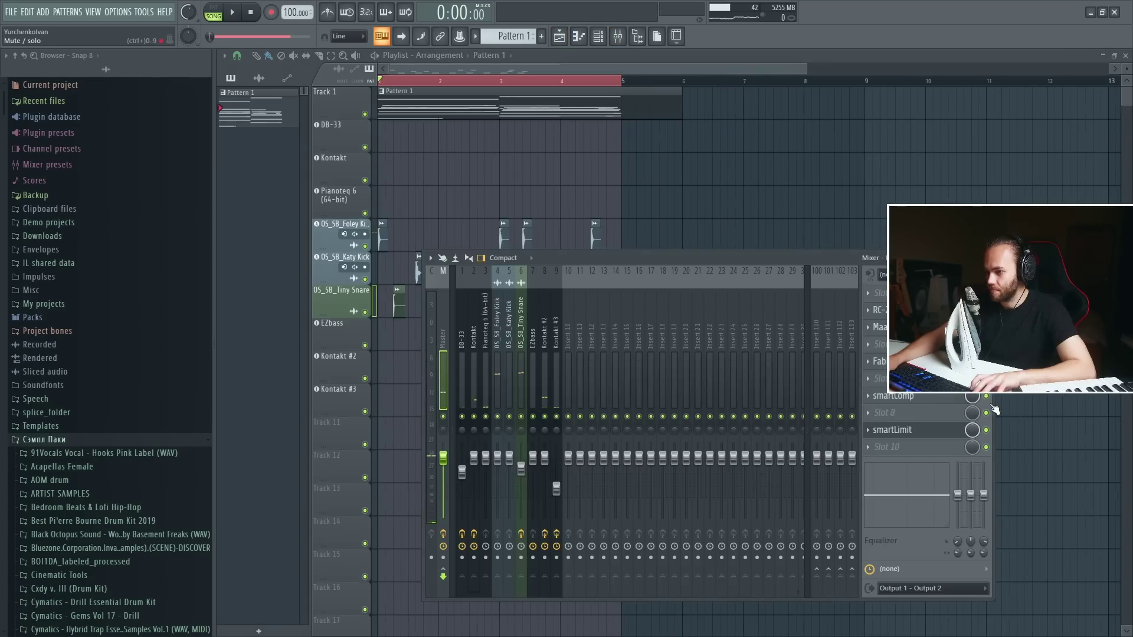
{"action": "key", "text": "F9"}
{"action": "key", "text": "space"}
{"action": "key", "text": "F5"}
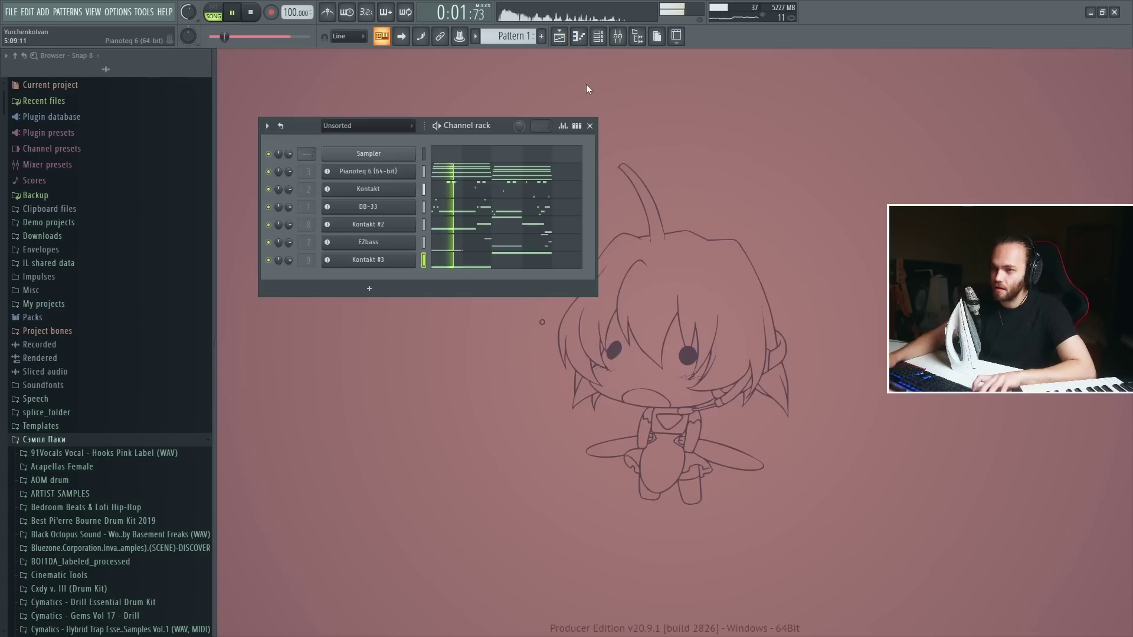
- Trim the Pattern 1 clip to four bars and duplicate it with the drum clips to fill bars 1 to 16
{"action": "left_click", "coordinate": [566, 44]}
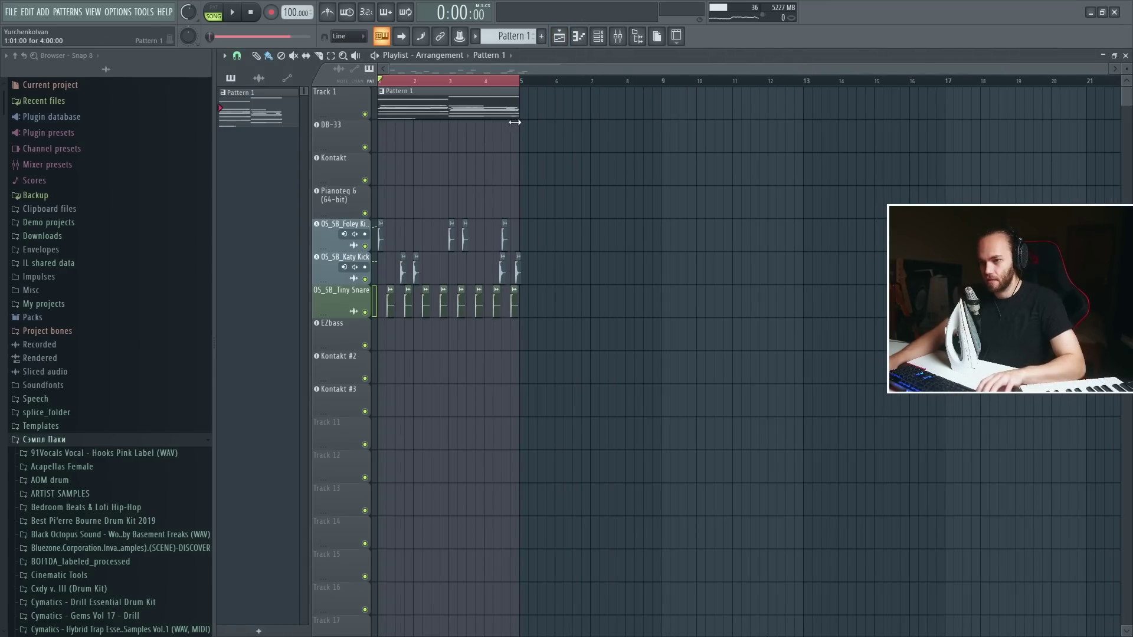
{"action": "key", "text": "ctrl+b"}
{"action": "key", "text": "ctrl+a"}
{"action": "key", "text": "ctrl+b"}
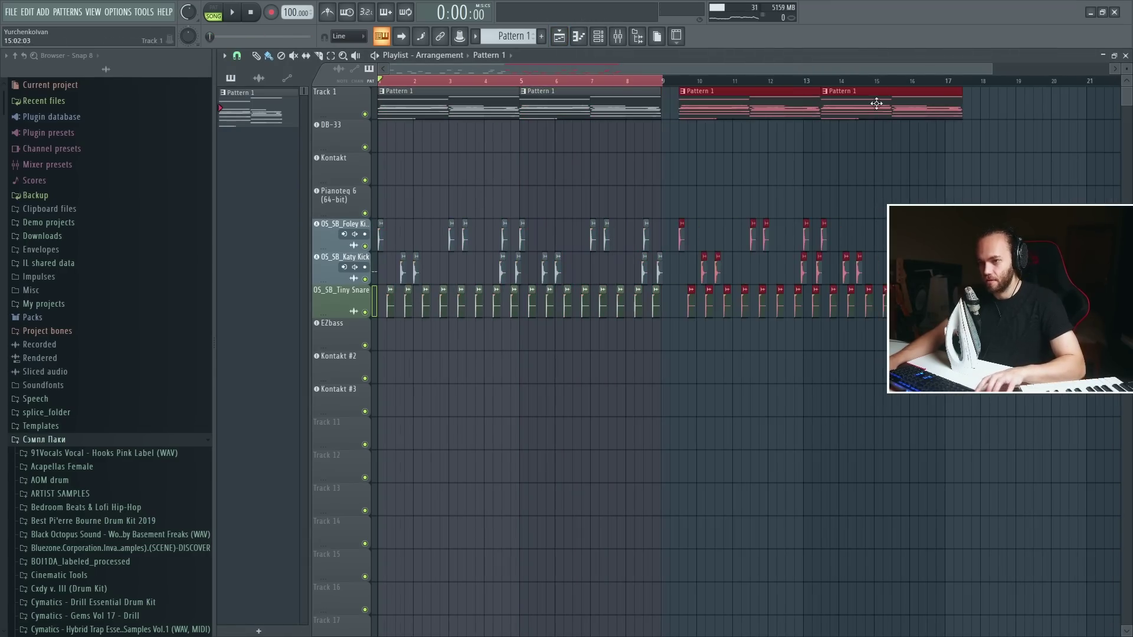
{"action": "left_click", "coordinate": [834, 156], "text": "ctrl"}
{"action": "left_click", "coordinate": [601, 42]}
{"action": "left_click", "coordinate": [601, 42]}
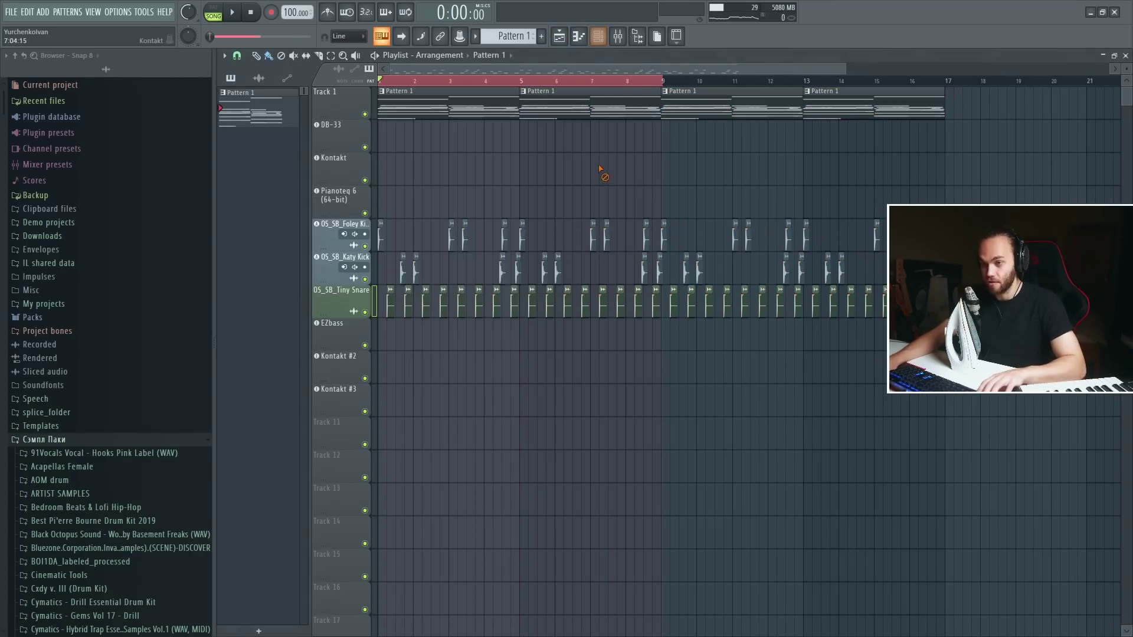
- Duplicate all the clips of bars 1–16 into bars 17–32
{"action": "scroll", "coordinate": [473, 145], "scroll_direction": "down", "scroll_amount": 3}
{"action": "key", "text": "ctrl+a"}
{"action": "mouse_move", "coordinate": [424, 111]}
{"action": "left_mouse_down"}
{"action": "mouse_move", "coordinate": [884, 129]}
{"action": "mouse_move", "coordinate": [783, 130]}
{"action": "left_mouse_up"}
{"action": "left_click", "coordinate": [782, 132], "text": "ctrl"}
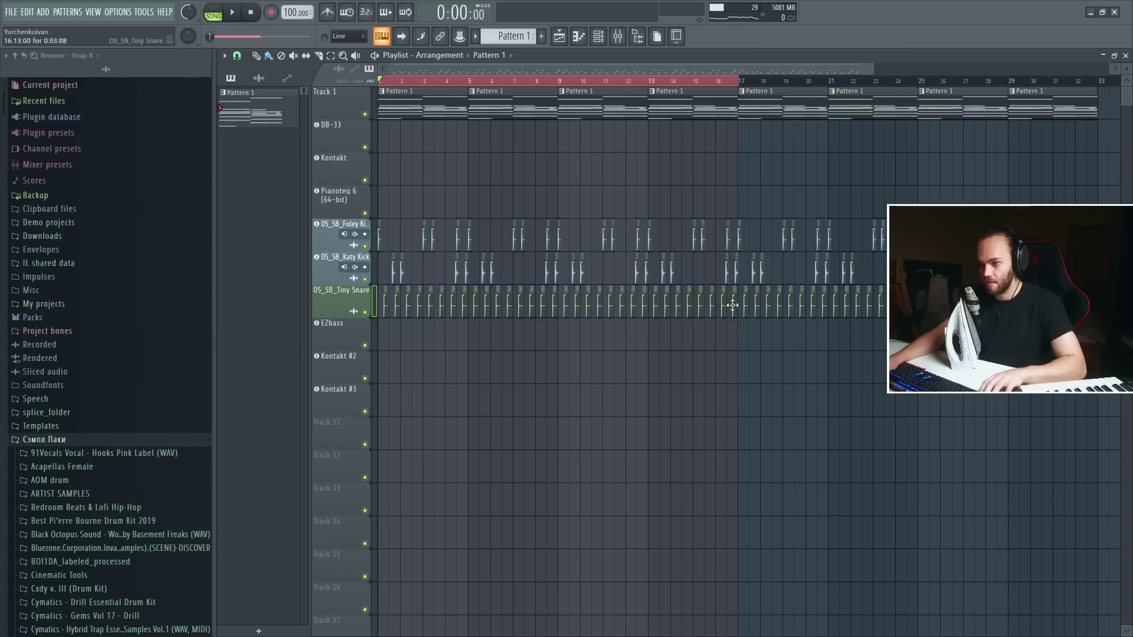
- Delete the drum clips from bars 1–16 and make the first pattern clip unique
{"action": "left_click_drag", "start_coordinate": [732, 306], "coordinate": [352, 231]}
{"action": "right_click", "coordinate": [383, 90]}
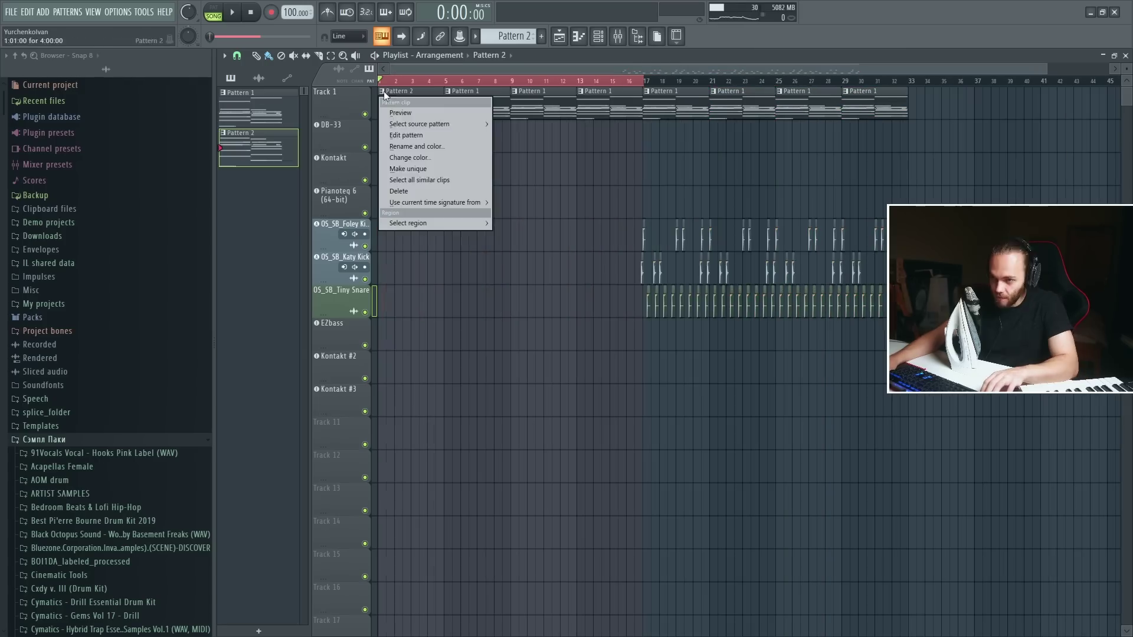
{"action": "left_click", "coordinate": [414, 170]}
- Delete the DB-33, Kontakt #2 and EZbass notes from the first clip's pattern and play the arrangement
{"action": "left_click", "coordinate": [506, 55]}
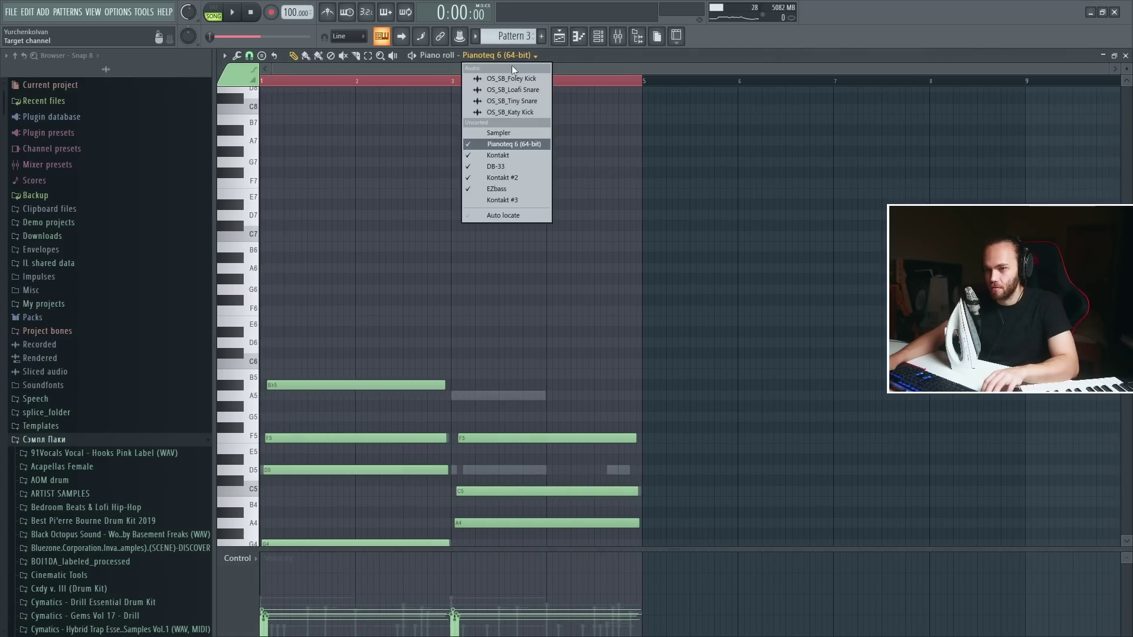
{"action": "left_click", "coordinate": [519, 157]}
{"action": "left_click", "coordinate": [481, 55]}
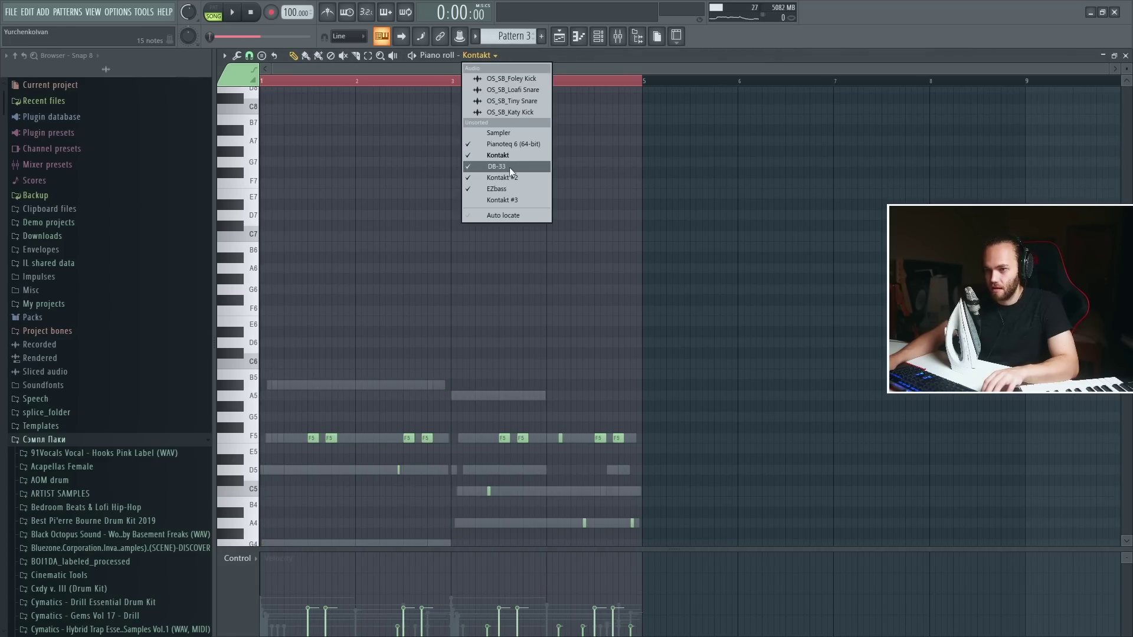
{"action": "left_click", "coordinate": [509, 168]}
{"action": "left_click", "coordinate": [481, 55]}
{"action": "left_click", "coordinate": [502, 178]}
{"action": "left_click", "coordinate": [481, 55]}
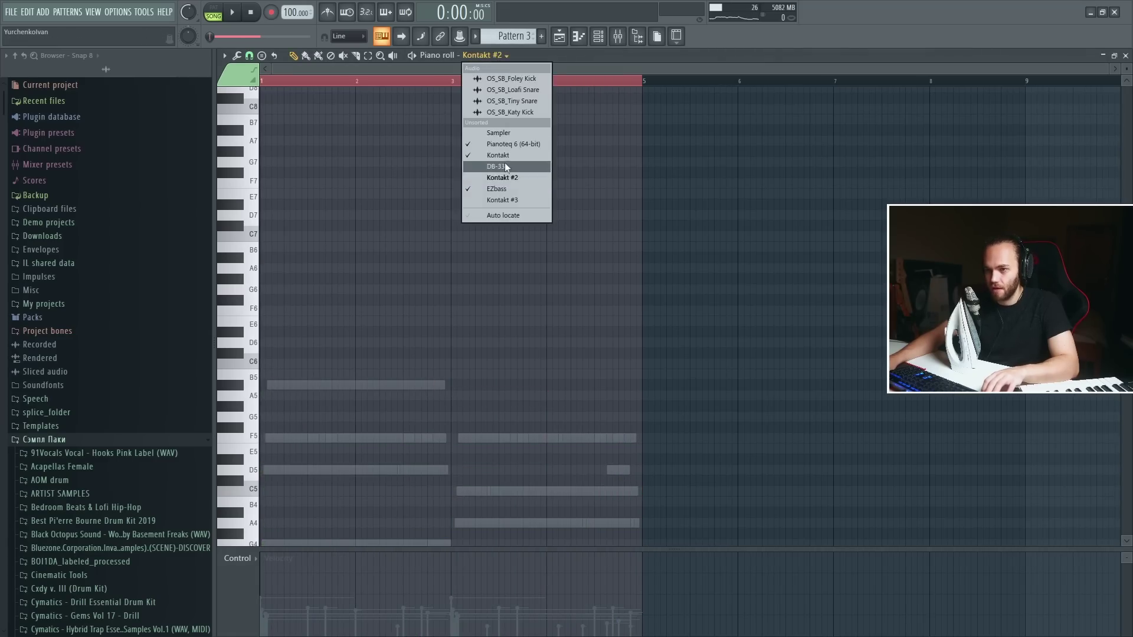
{"action": "left_click", "coordinate": [506, 188]}
{"action": "key", "text": "F5"}
{"action": "key", "text": "space"}
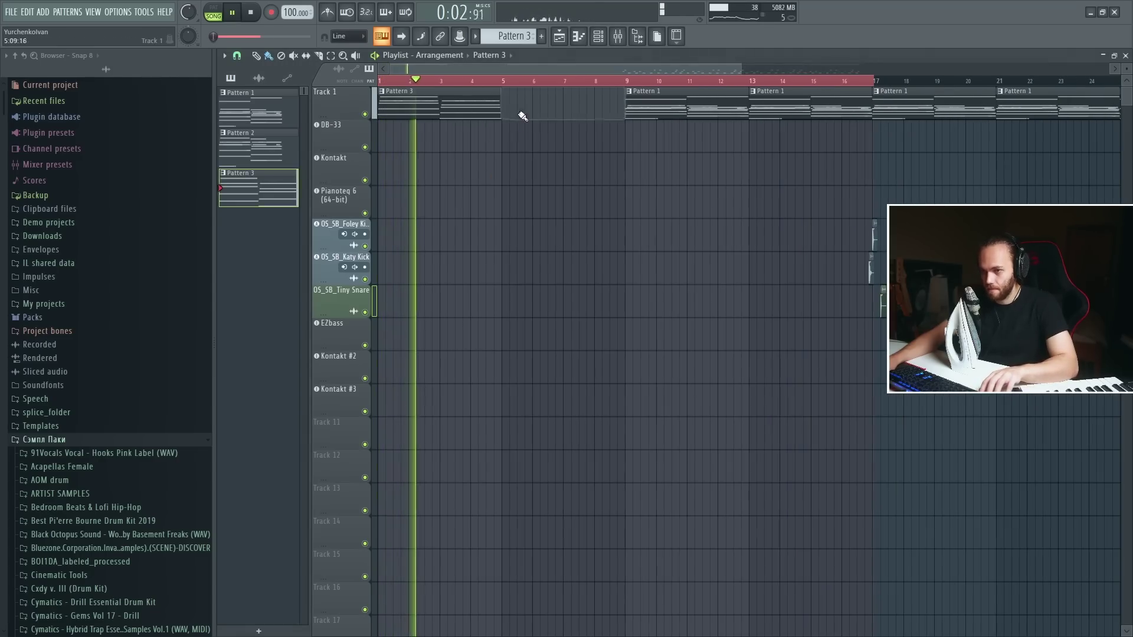
- Make the pattern clip at bars 5–8 unique and delete its Kontakt #2, EZbass and Kontakt #3 notes
{"action": "left_click", "coordinate": [505, 91]}
{"action": "left_click", "coordinate": [532, 170]}
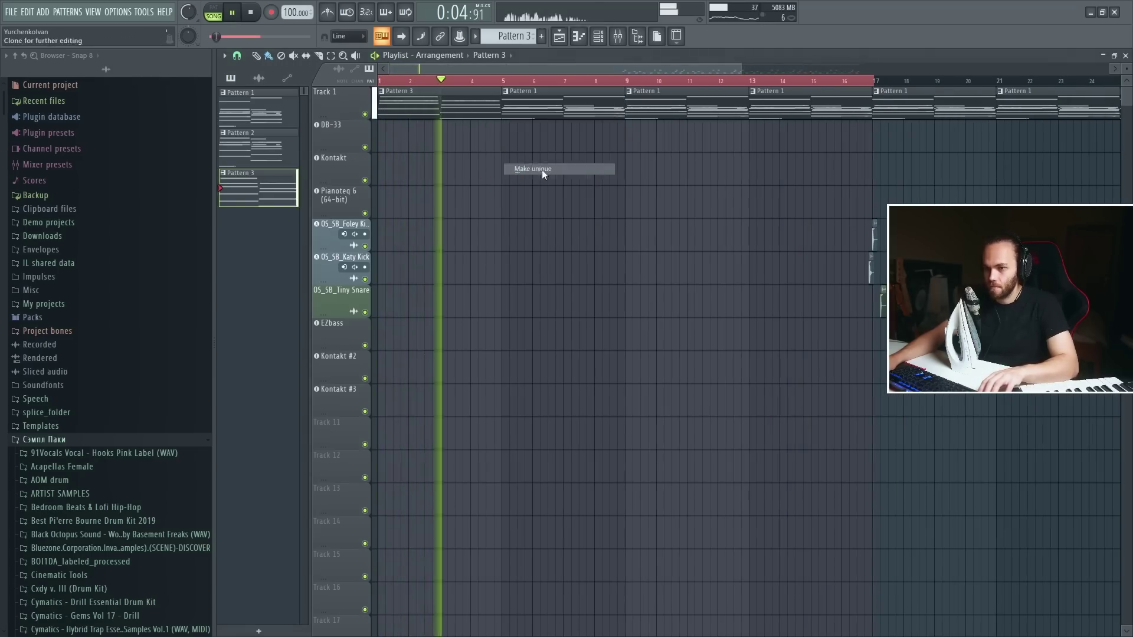
{"action": "double_click", "coordinate": [554, 104]}
{"action": "left_click", "coordinate": [509, 57]}
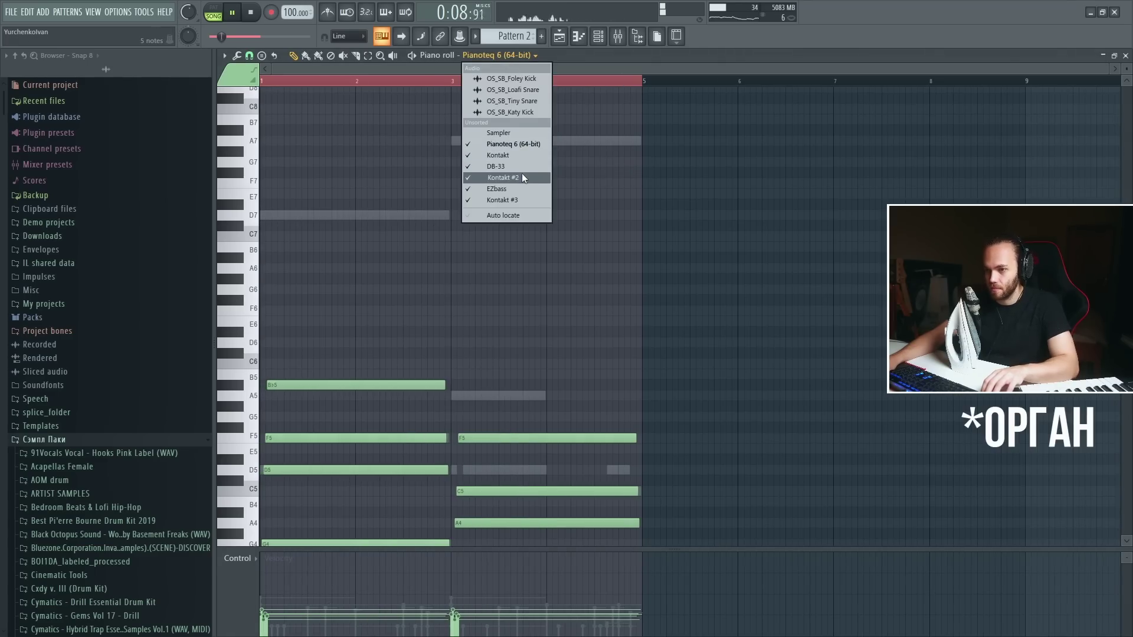
{"action": "left_click", "coordinate": [521, 171]}
{"action": "left_click", "coordinate": [484, 55]}
{"action": "left_click", "coordinate": [513, 189]}
{"action": "left_click", "coordinate": [489, 57]}
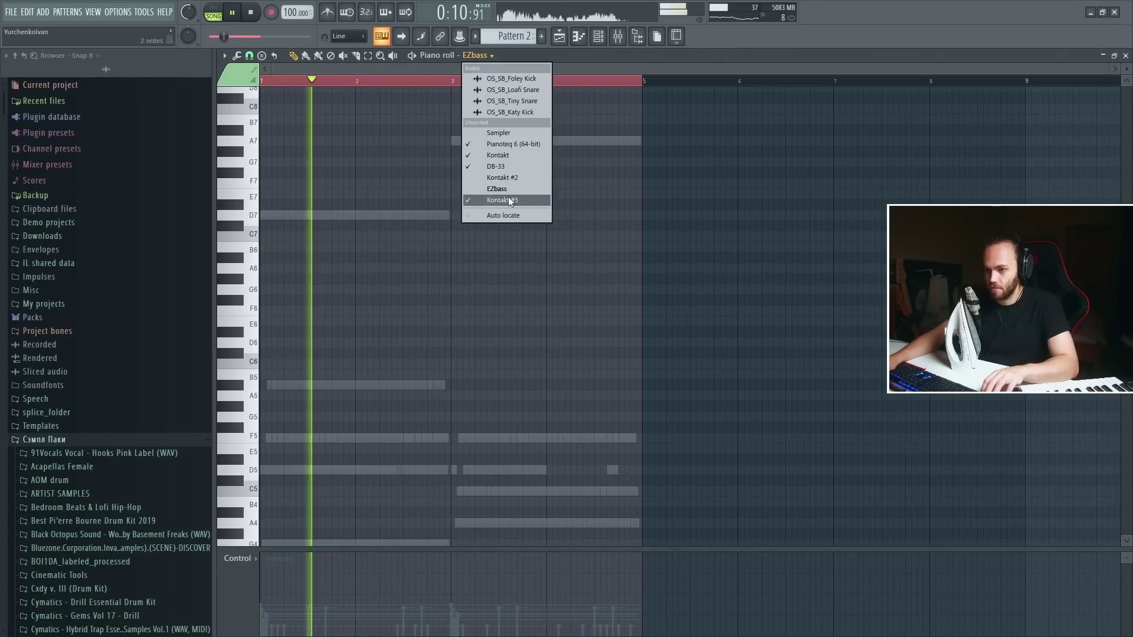
{"action": "left_click", "coordinate": [511, 201]}
{"action": "key", "text": "F5"}
{"action": "left_click", "coordinate": [484, 80]}
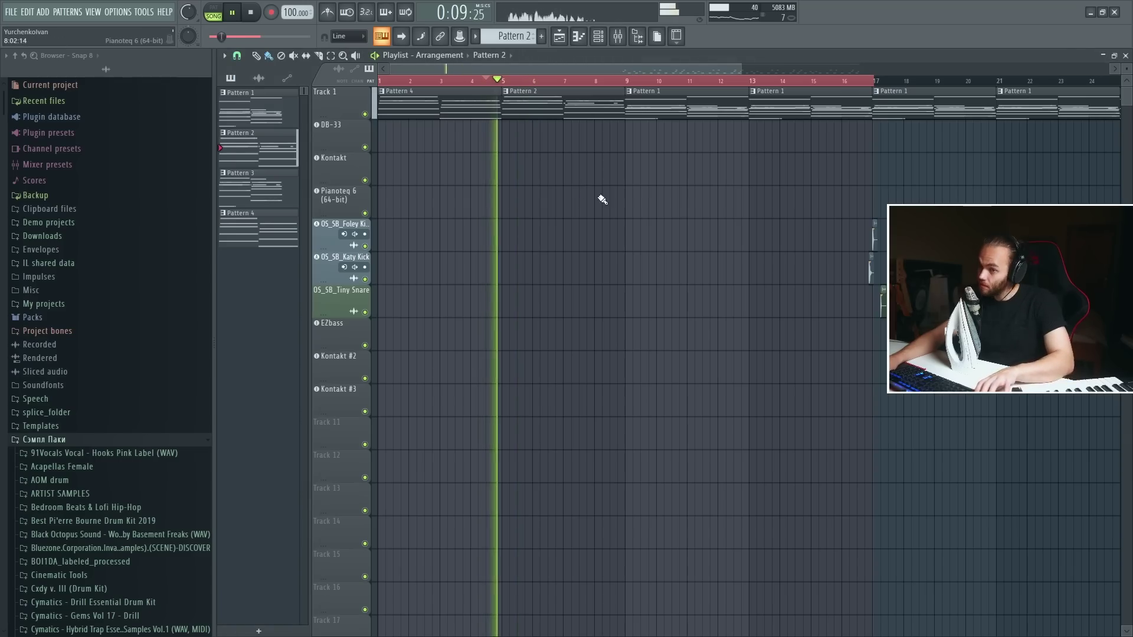
- Make the pattern clip at bars 9–12 unique and delete its Kontakt #3 and Kontakt #2 notes
{"action": "scroll", "coordinate": [564, 153], "scroll_direction": "down", "scroll_amount": 2}
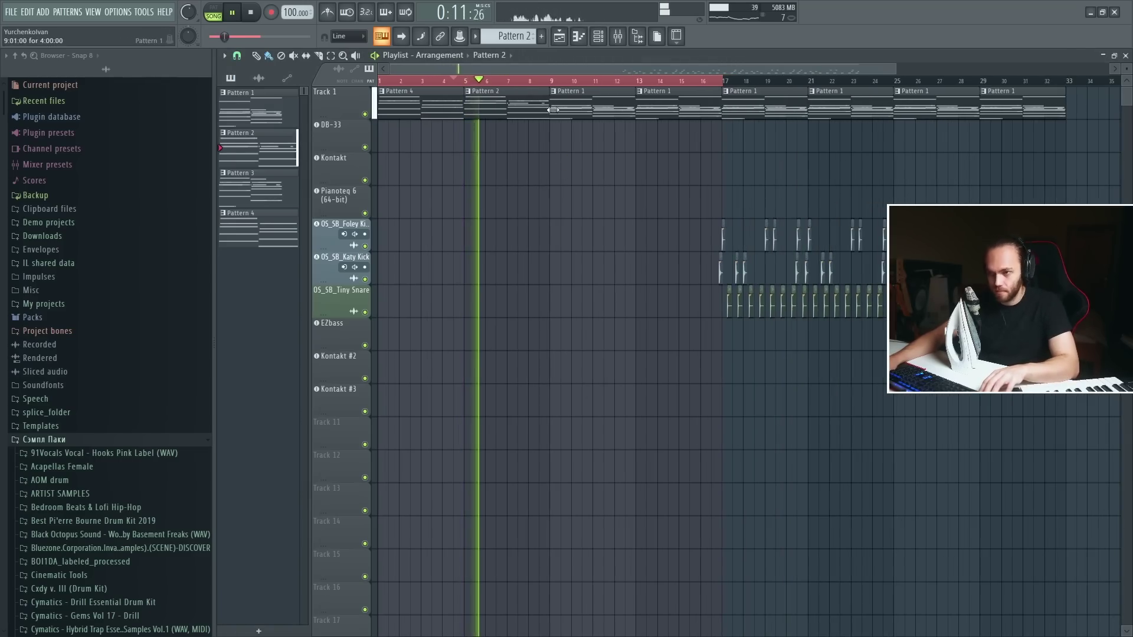
{"action": "left_click", "coordinate": [561, 91]}
{"action": "left_click", "coordinate": [587, 178]}
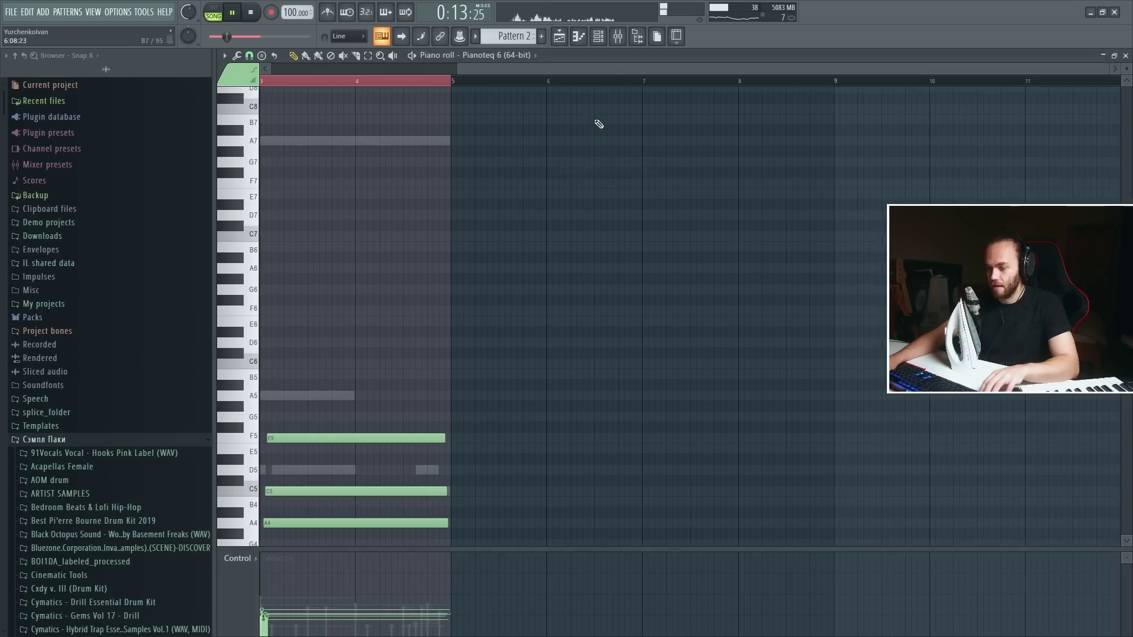
{"action": "left_click", "coordinate": [518, 59]}
{"action": "left_click", "coordinate": [526, 199]}
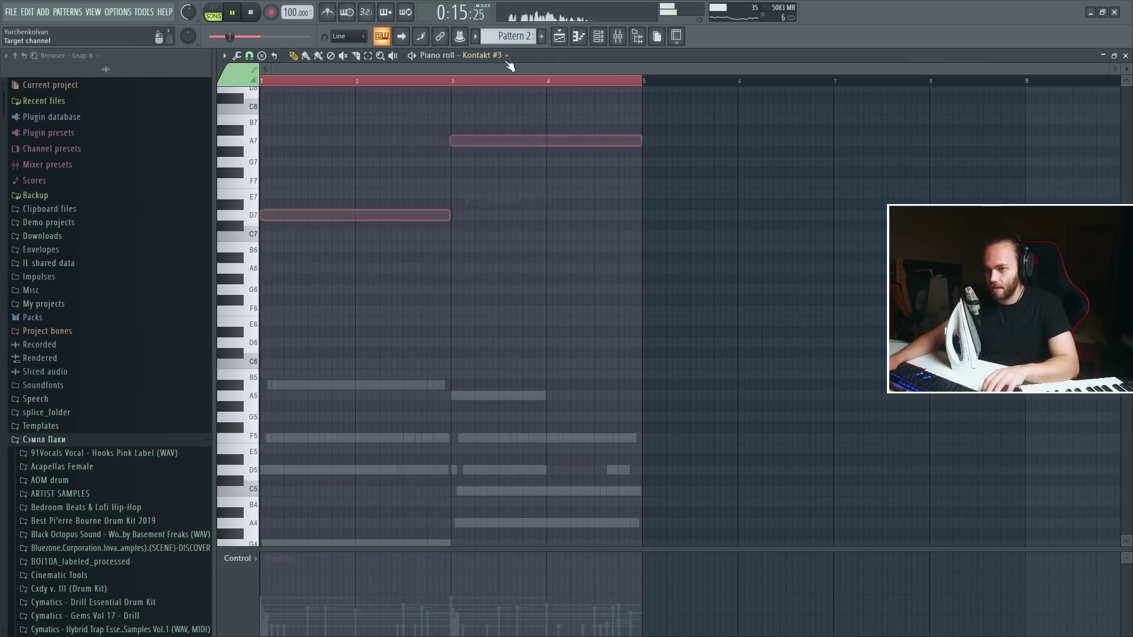
{"action": "left_click", "coordinate": [484, 55]}
{"action": "left_click", "coordinate": [544, 179]}
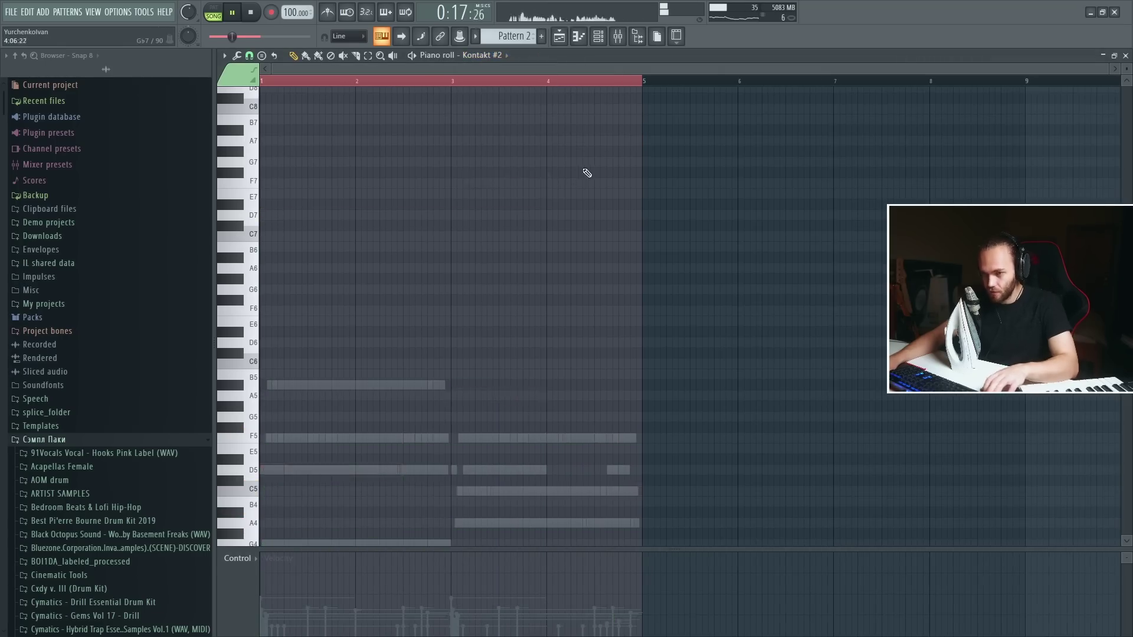
{"action": "key", "text": "F5"}
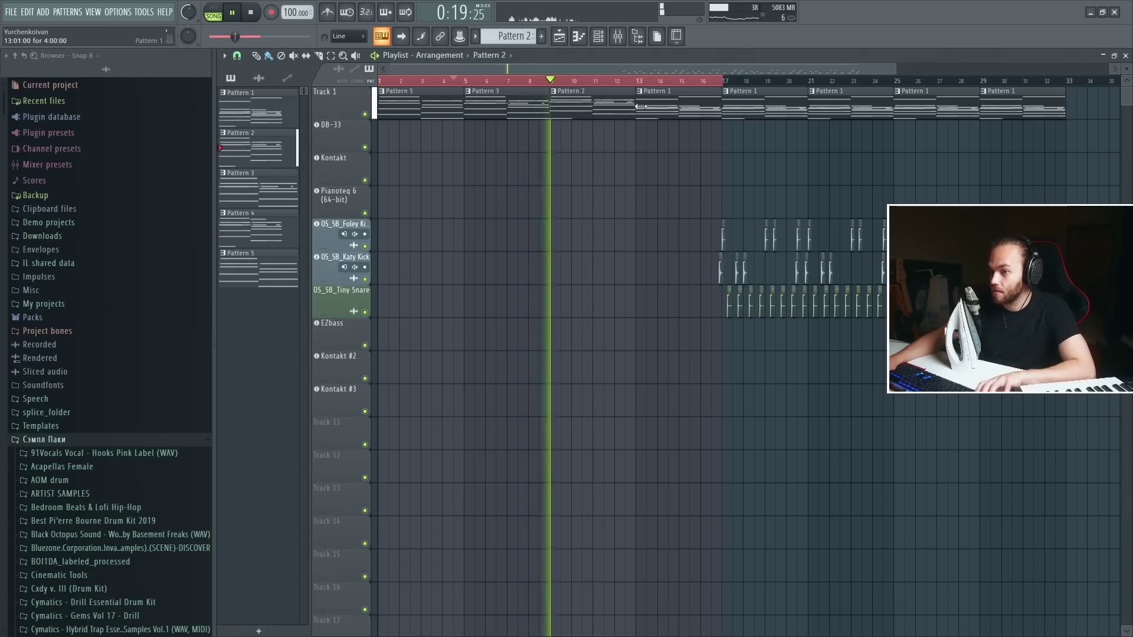
{"action": "scroll", "coordinate": [596, 197], "scroll_direction": "down", "scroll_amount": 2}
{"action": "left_click_drag", "start_coordinate": [588, 187], "coordinate": [733, 369]}
{"action": "left_click_drag", "start_coordinate": [630, 296], "coordinate": [451, 286]}
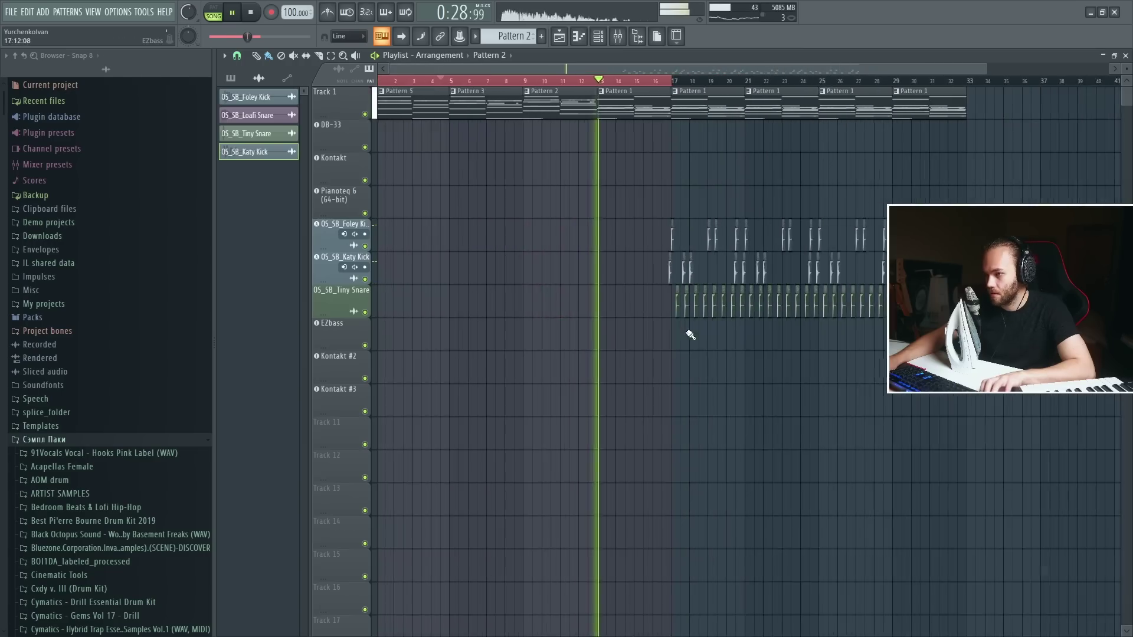
- Remove the Katy Kick hit just before bar 17 and place it back at the same spot
{"action": "scroll", "coordinate": [961, 366], "scroll_direction": "up", "scroll_amount": 2}
{"action": "scroll", "coordinate": [513, 306], "scroll_direction": "down", "scroll_amount": 3}
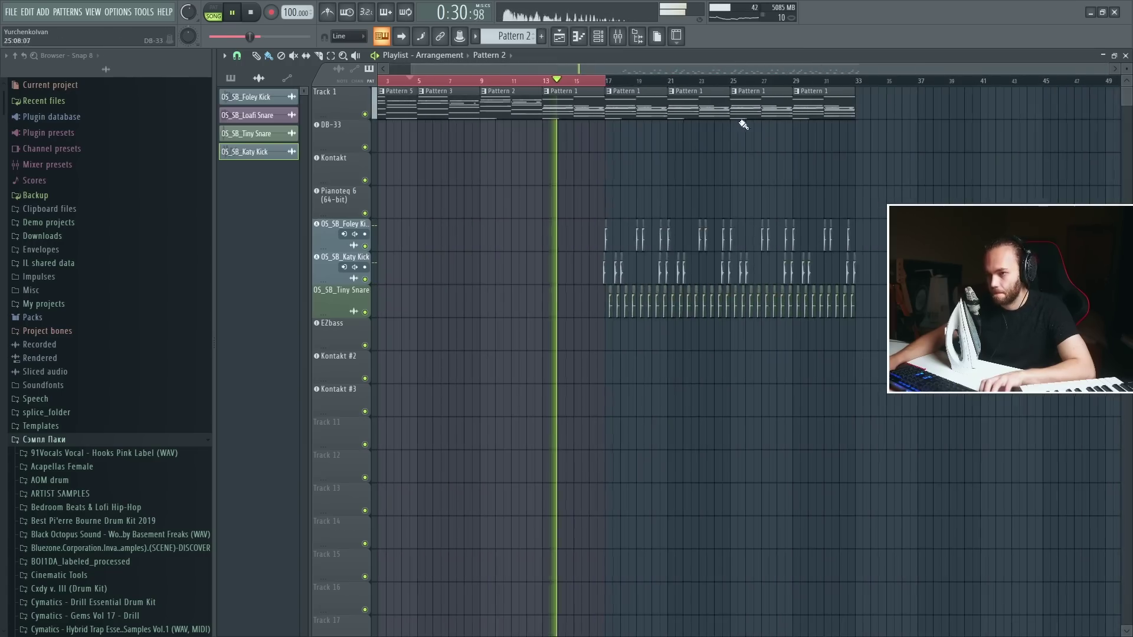
{"action": "scroll", "coordinate": [627, 184], "scroll_direction": "up", "scroll_amount": 2}
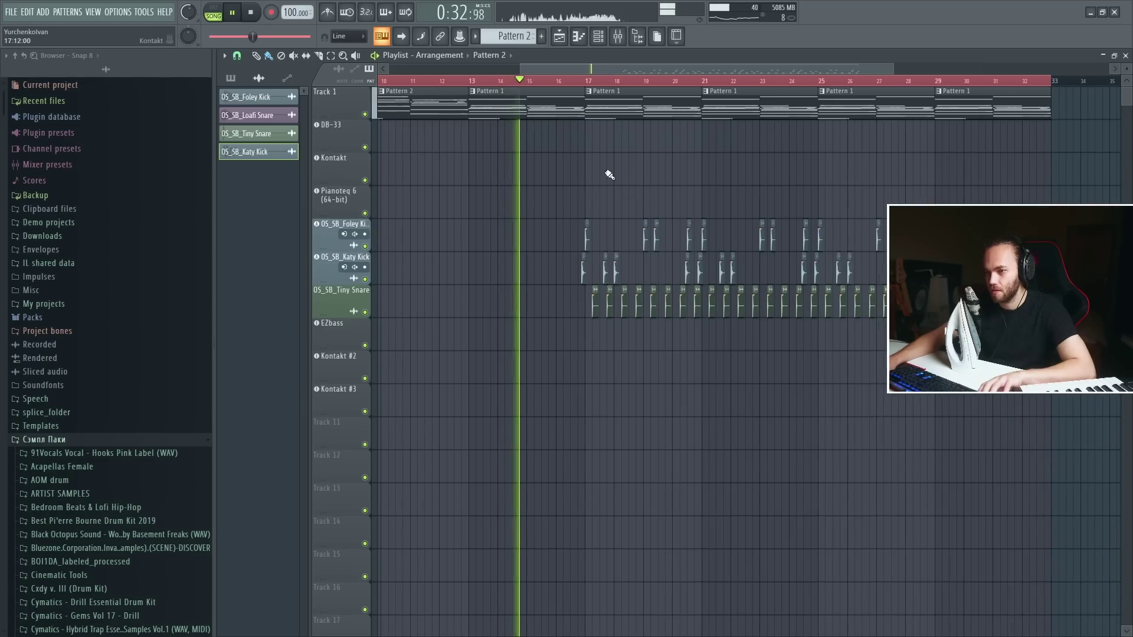
{"action": "scroll", "coordinate": [617, 224], "scroll_direction": "up", "scroll_amount": 3}
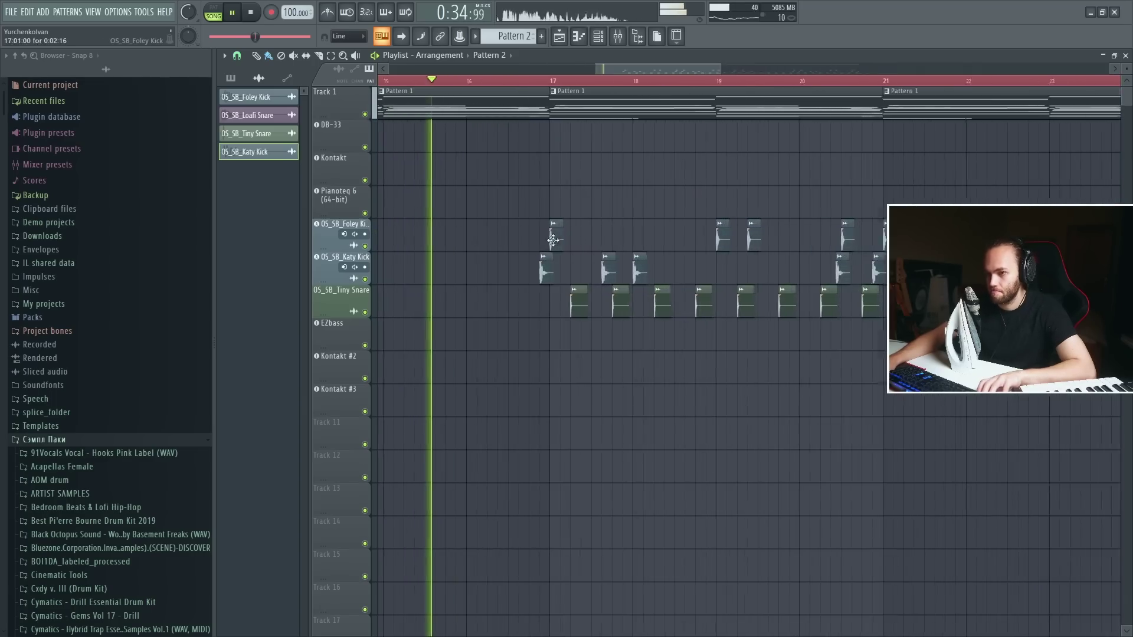
{"action": "scroll", "coordinate": [551, 259], "scroll_direction": "down", "scroll_amount": 4}
{"action": "scroll", "coordinate": [542, 319], "scroll_direction": "up", "scroll_amount": 5}
{"action": "scroll", "coordinate": [511, 348], "scroll_direction": "down", "scroll_amount": 2}
{"action": "right_click", "coordinate": [499, 275]}
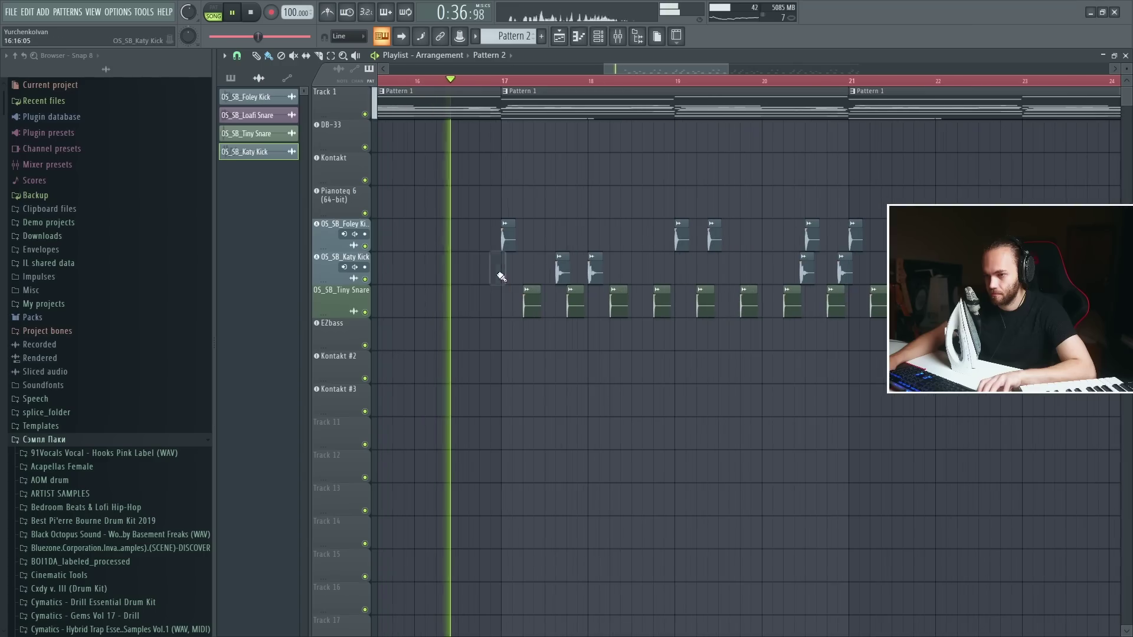
{"action": "left_click", "coordinate": [489, 271]}
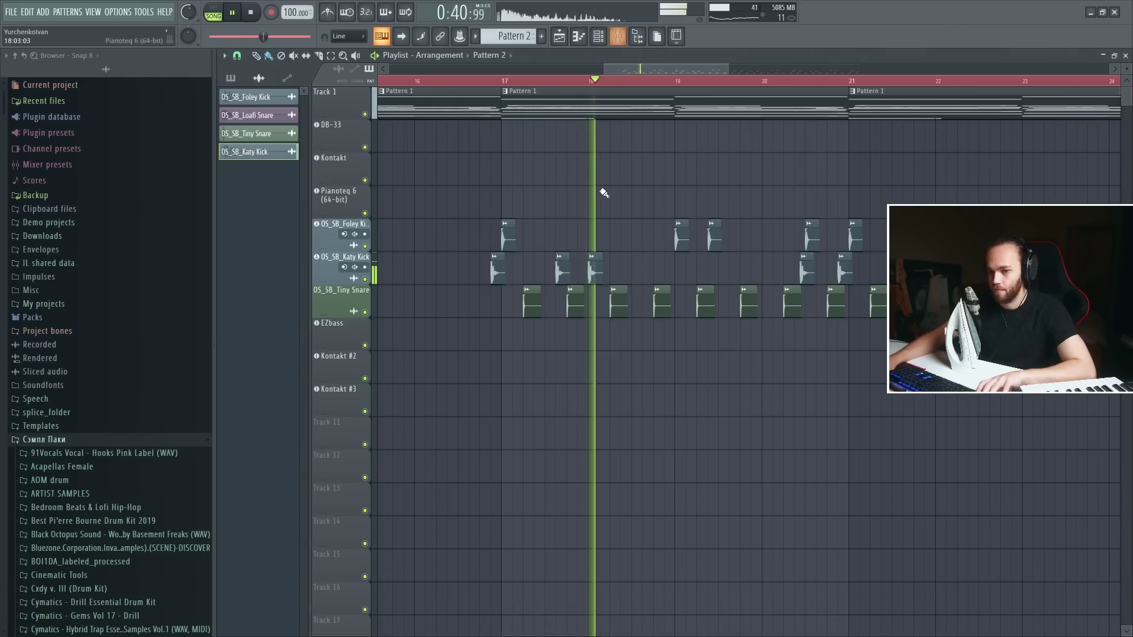
- Load the OS_SB_Tiny Hat sample into the hi-hat channel and repeat the OS_SB_Nice Hat clip across bars 17–32
{"action": "scroll", "coordinate": [90, 456], "scroll_direction": "down", "scroll_amount": 12}
{"action": "left_click", "coordinate": [93, 276]}
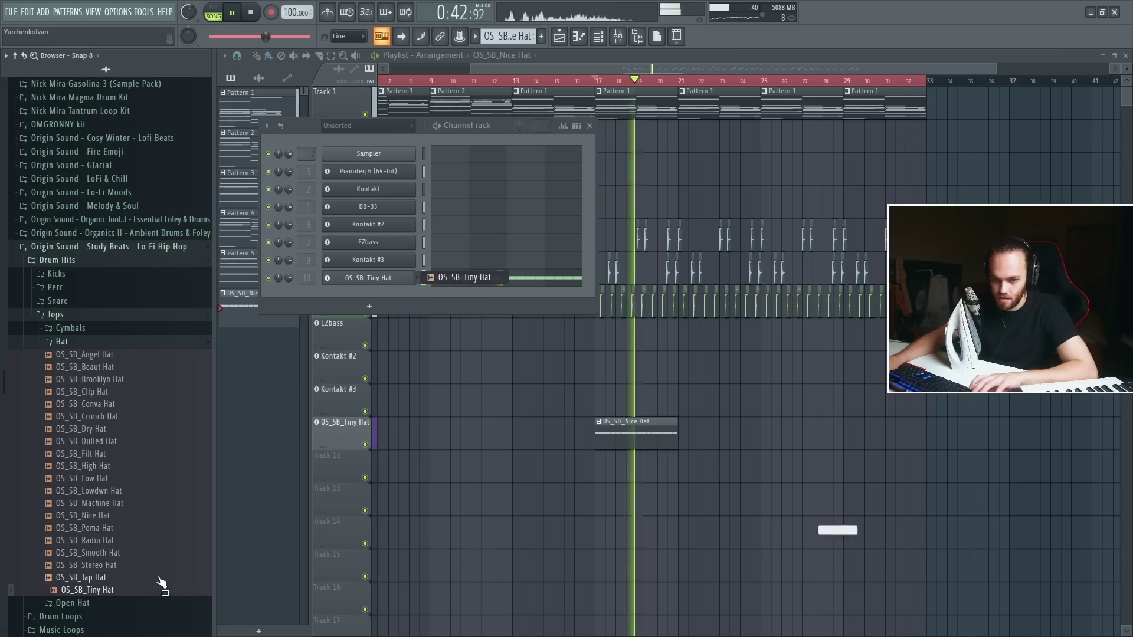
{"action": "left_click_drag", "start_coordinate": [164, 586], "coordinate": [538, 412]}
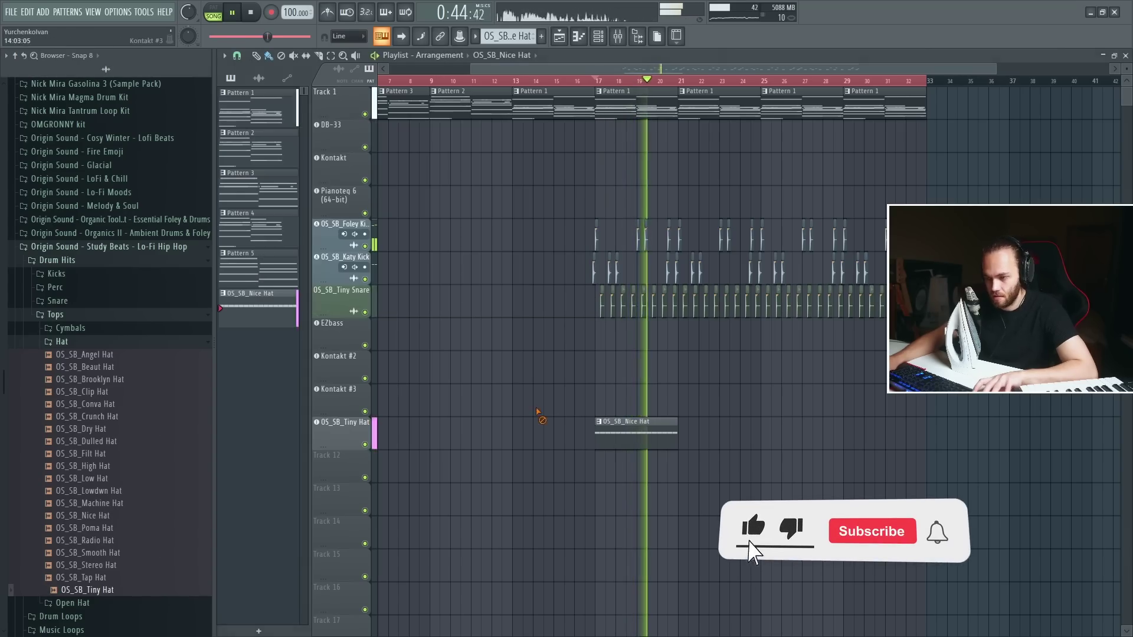
{"action": "left_click_drag", "start_coordinate": [685, 435], "coordinate": [873, 434]}
{"action": "scroll", "coordinate": [767, 413], "scroll_direction": "up", "scroll_amount": 3}
{"action": "scroll", "coordinate": [698, 395], "scroll_direction": "down", "scroll_amount": 3}
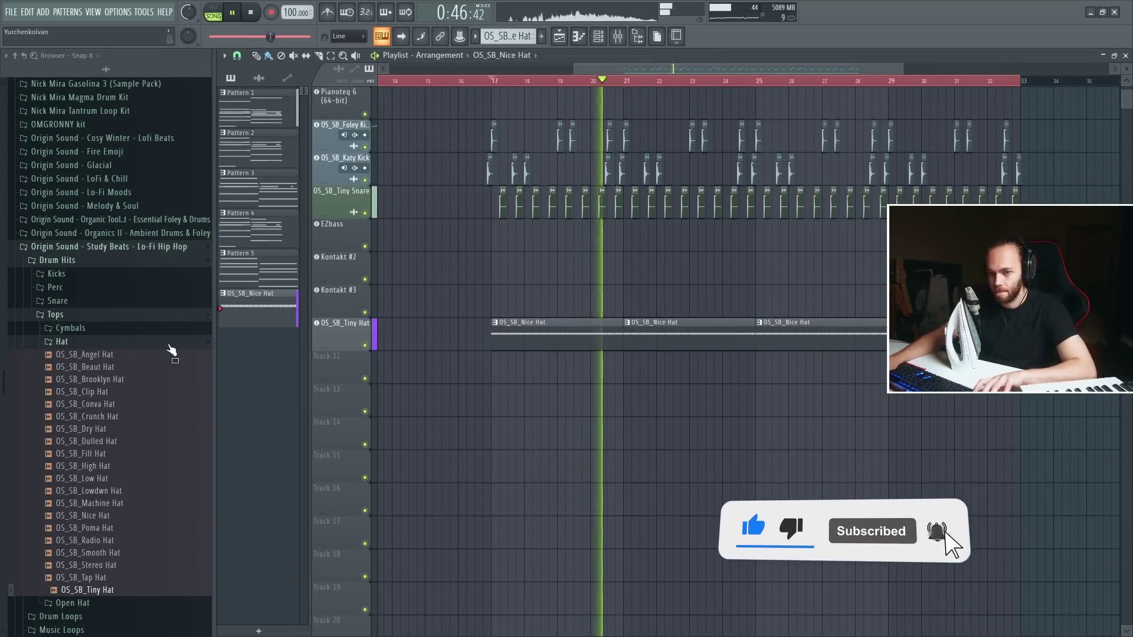
- Audition samples in the Hat folder and add OS_SB_Beaut Hat as an instrument track below the Tiny Hat track
{"action": "left_click", "coordinate": [170, 345]}
{"action": "left_click", "coordinate": [171, 345]}
{"action": "left_click", "coordinate": [165, 355]}
{"action": "left_click", "coordinate": [162, 365]}
{"action": "left_click", "coordinate": [159, 379]}
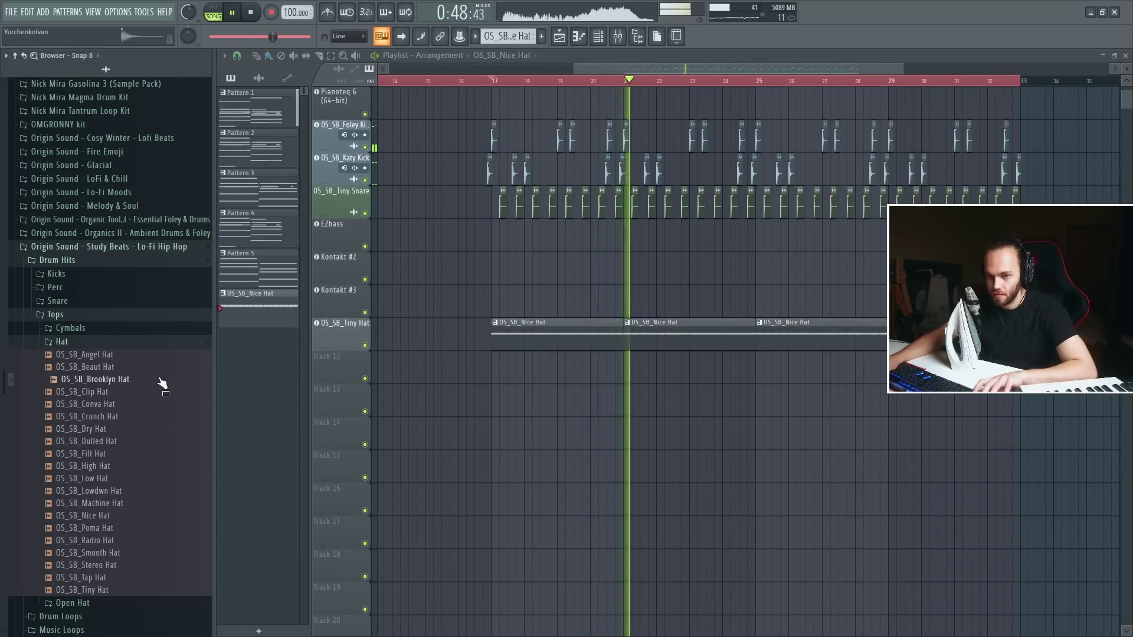
{"action": "key", "text": "Up"}
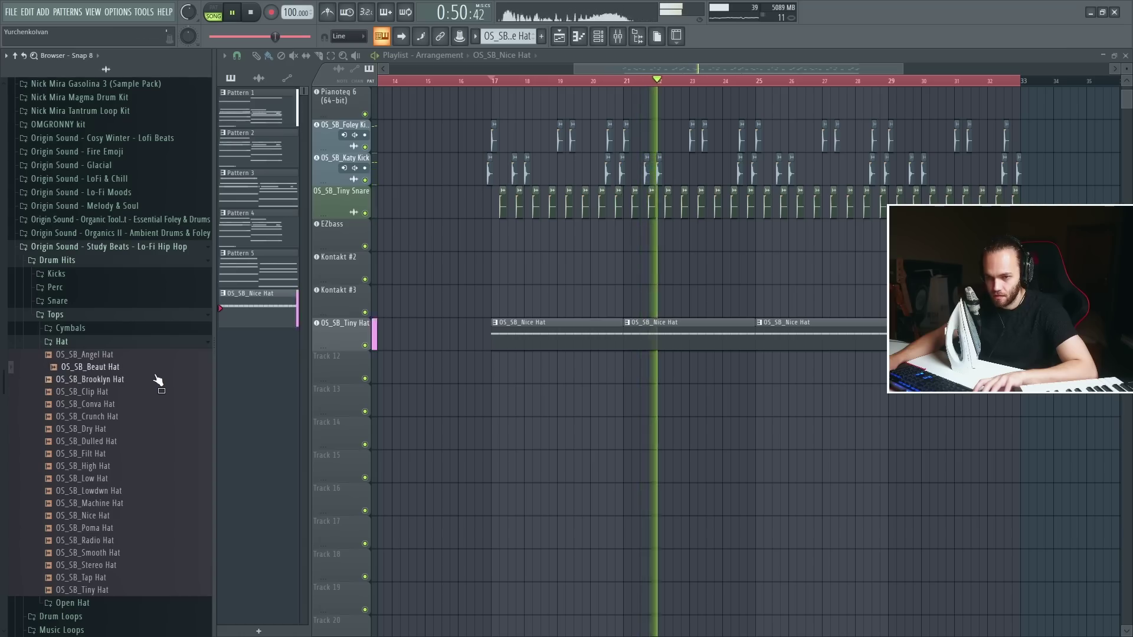
{"action": "left_click_drag", "start_coordinate": [124, 368], "coordinate": [649, 364]}
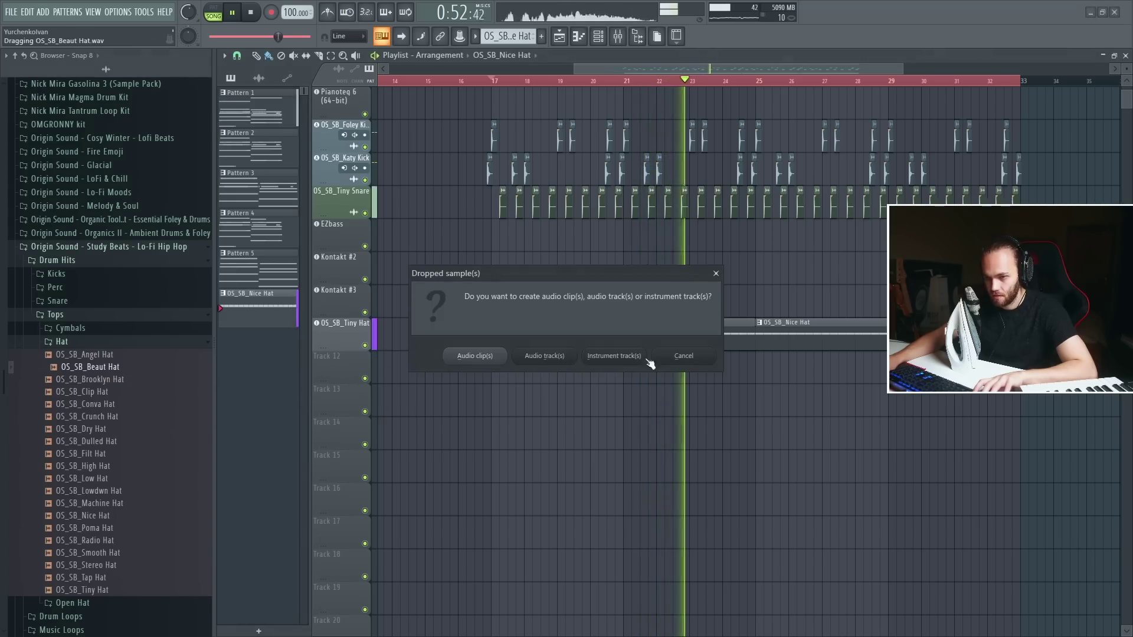
{"action": "left_click", "coordinate": [645, 358]}
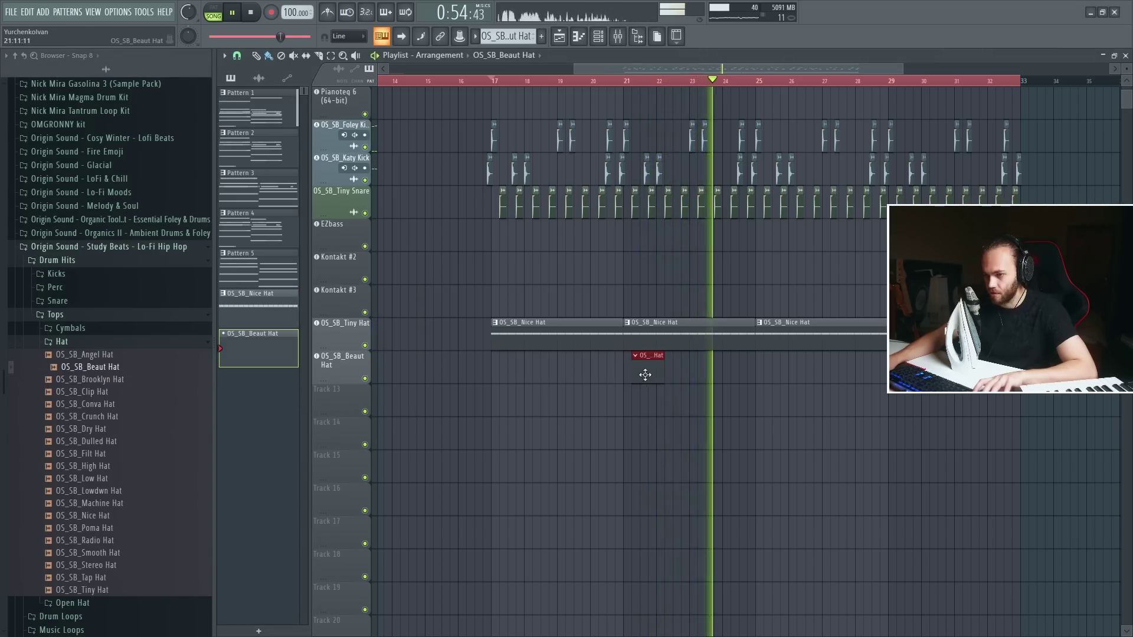
- In the OS_SB_Beaut Hat pattern, place short Bb4 notes on beats 2 and 4 and duplicate them across four bars
{"action": "double_click", "coordinate": [645, 375]}
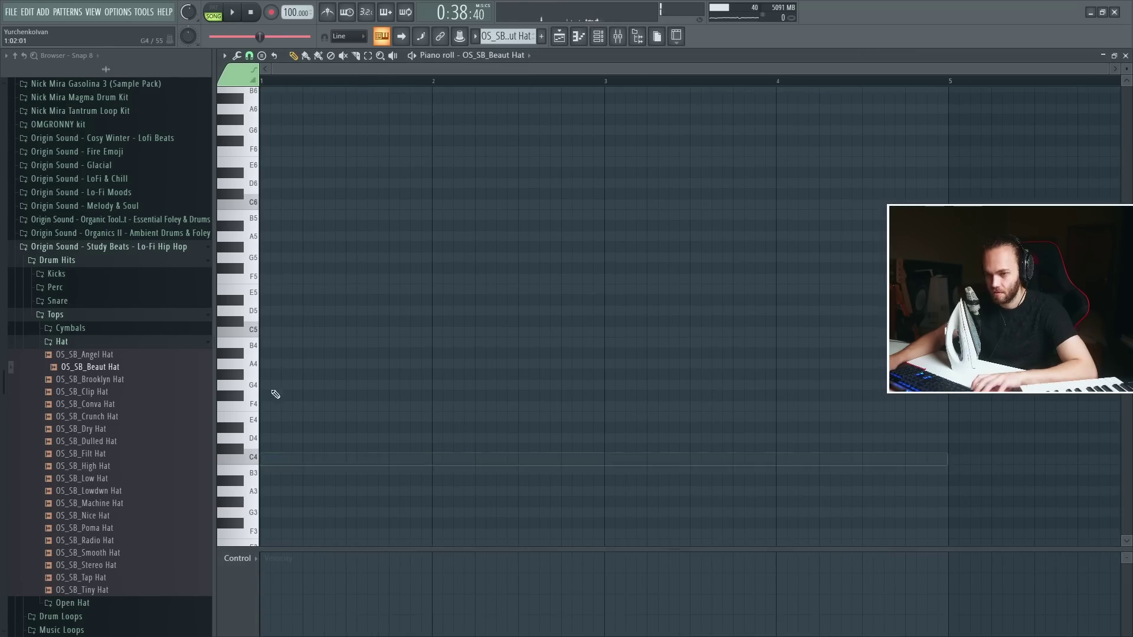
{"action": "left_click", "coordinate": [272, 353]}
{"action": "left_click_drag", "start_coordinate": [954, 354], "coordinate": [278, 354]}
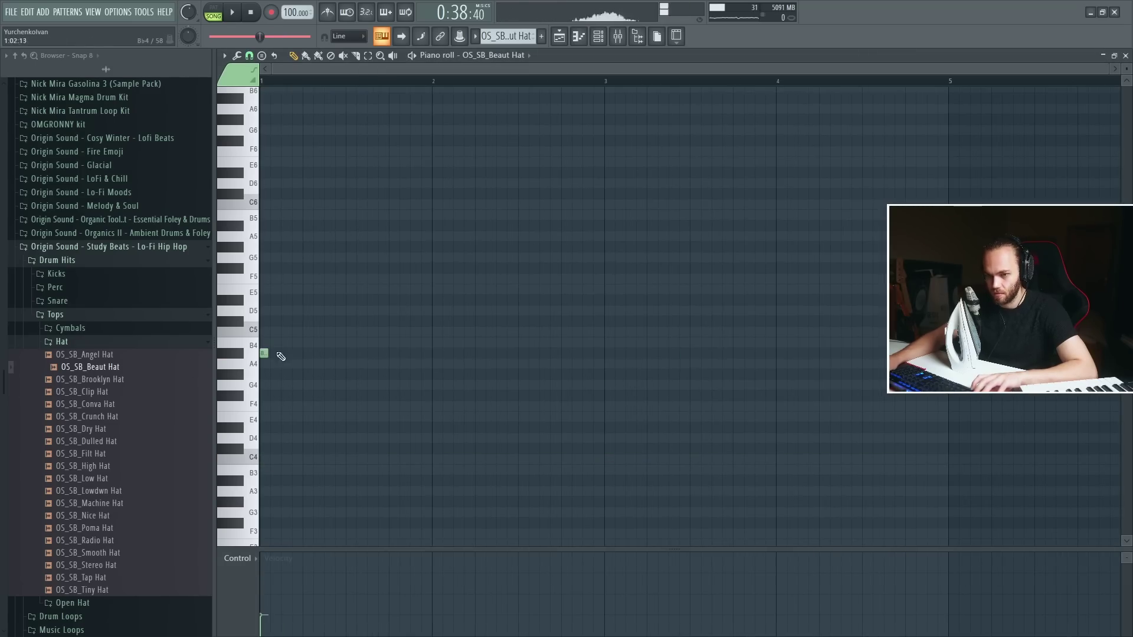
{"action": "key", "text": "space"}
{"action": "left_click", "coordinate": [306, 354]}
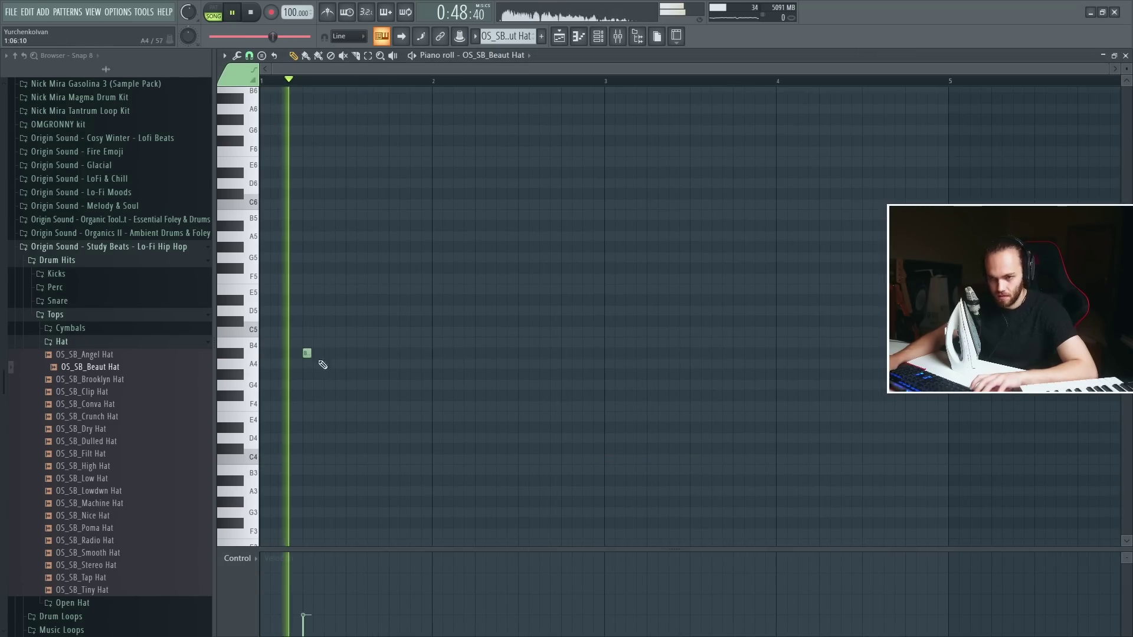
{"action": "left_click", "coordinate": [392, 355]}
{"action": "key", "text": "ctrl+a"}
{"action": "key", "text": "ctrl+b"}
{"action": "key", "text": "ctrl+a"}
{"action": "key", "text": "ctrl+b"}
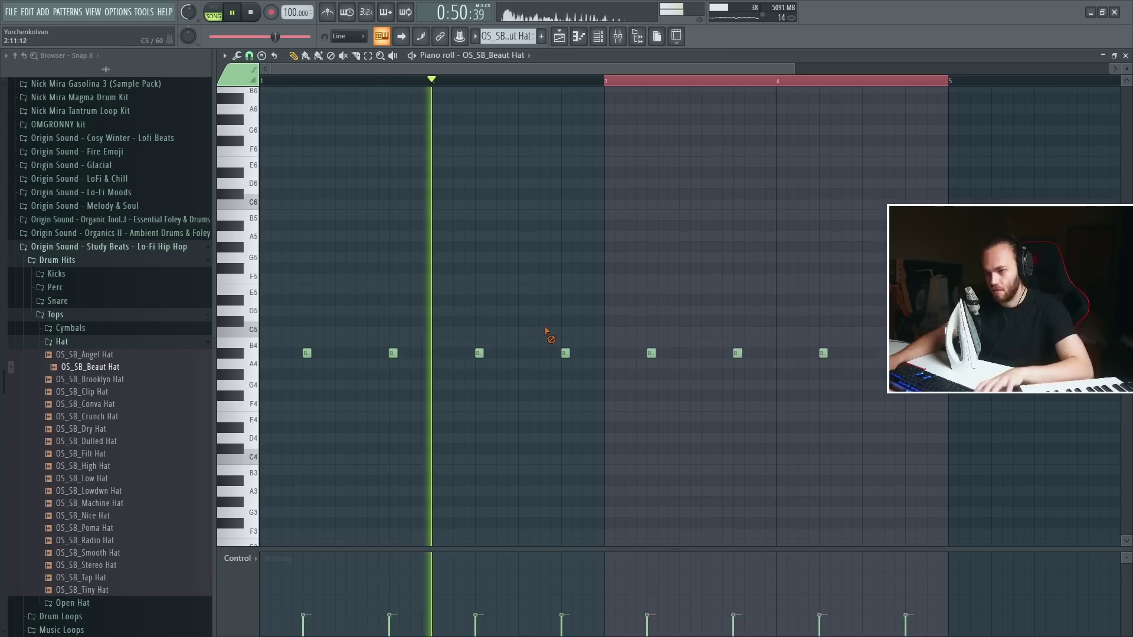
- Add a quieter D4 hat note near the end of bar 2 and another quieter hat note at the start of bar 4
{"action": "scroll", "coordinate": [566, 360], "scroll_direction": "up", "scroll_amount": 3}
{"action": "left_click", "coordinate": [597, 437]}
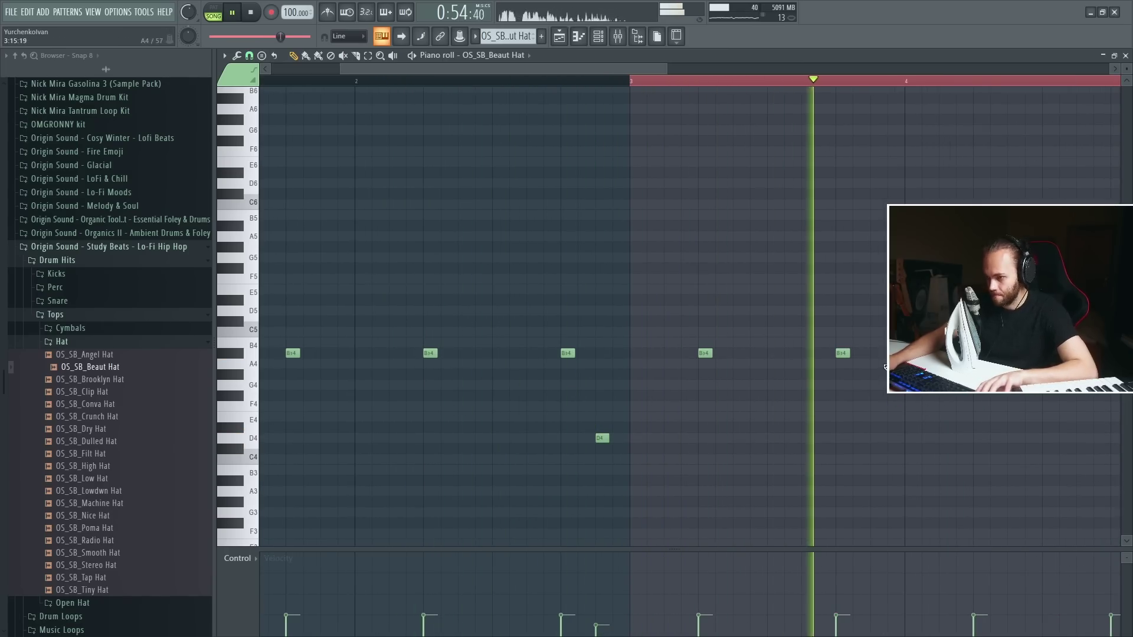
{"action": "left_click", "coordinate": [910, 354]}
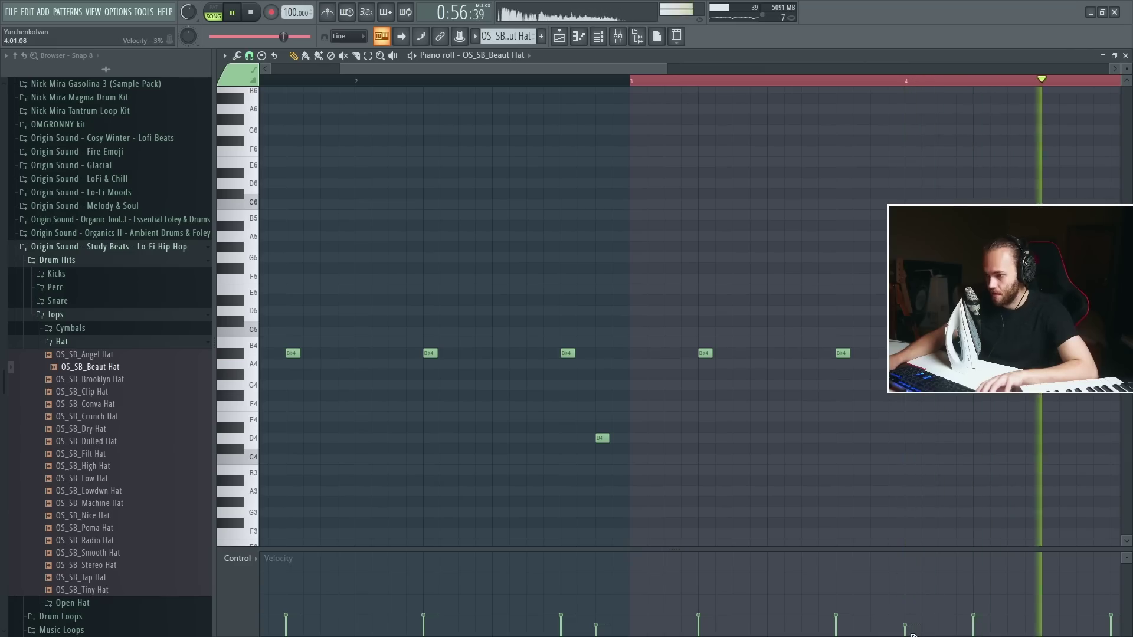
{"action": "scroll", "coordinate": [698, 362], "scroll_direction": "down", "scroll_amount": 4}
- Fill bars 21–32 of the playlist with OS_SB_Beaut Hat clips, ending together with the other drums
{"action": "key", "text": "F5"}
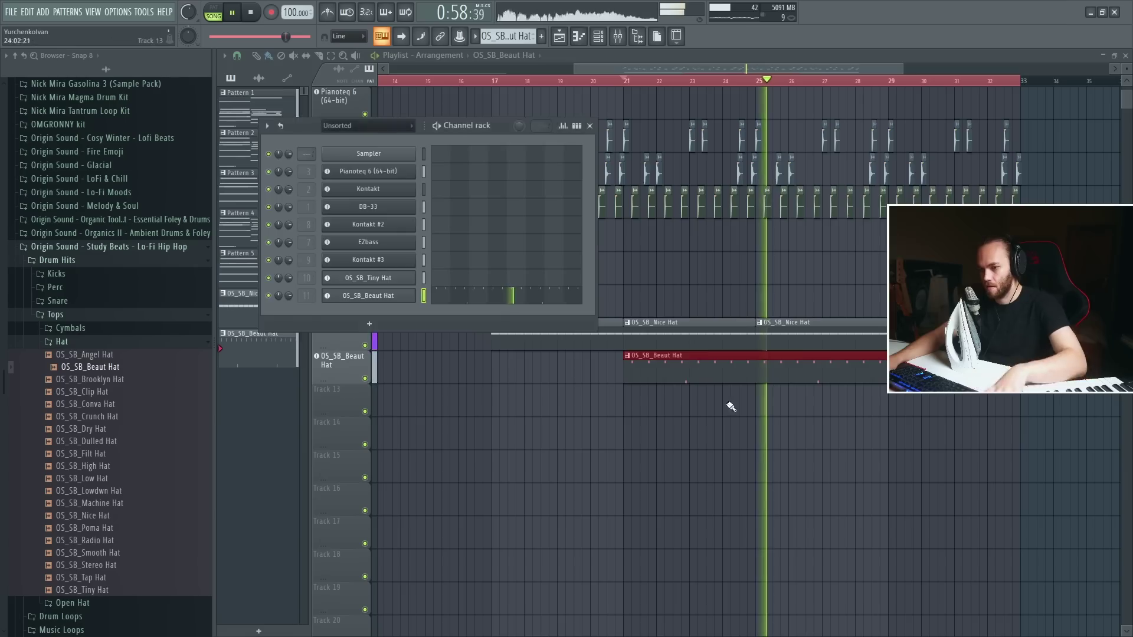
{"action": "key", "text": "F6"}
{"action": "scroll", "coordinate": [727, 393], "scroll_direction": "down", "scroll_amount": 3}
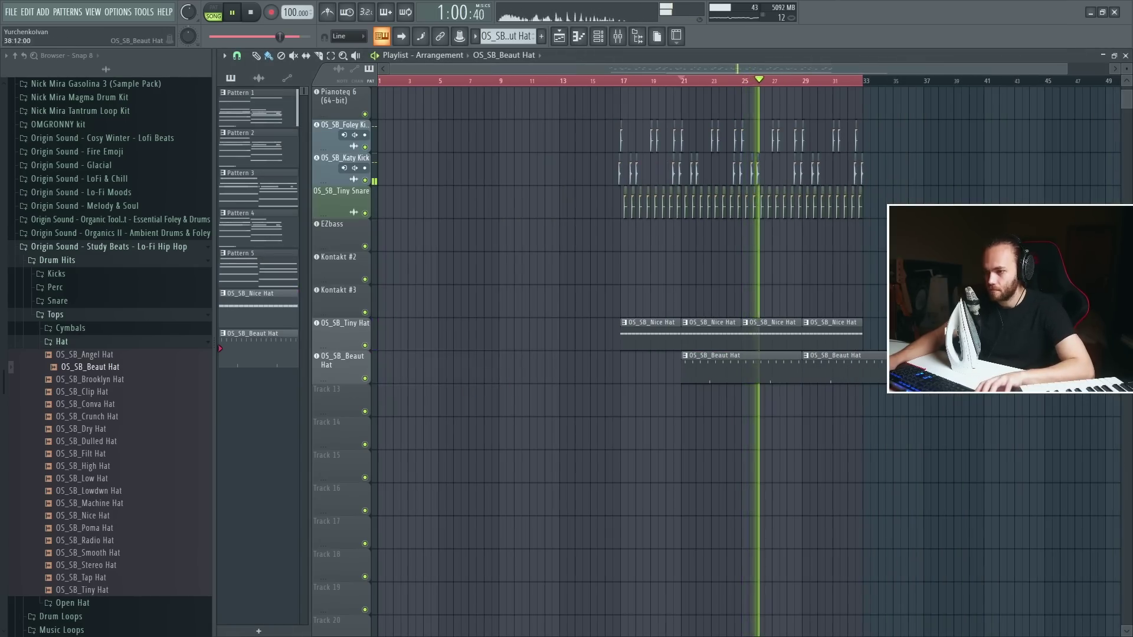
{"action": "scroll", "coordinate": [618, 362], "scroll_direction": "up", "scroll_amount": 3}
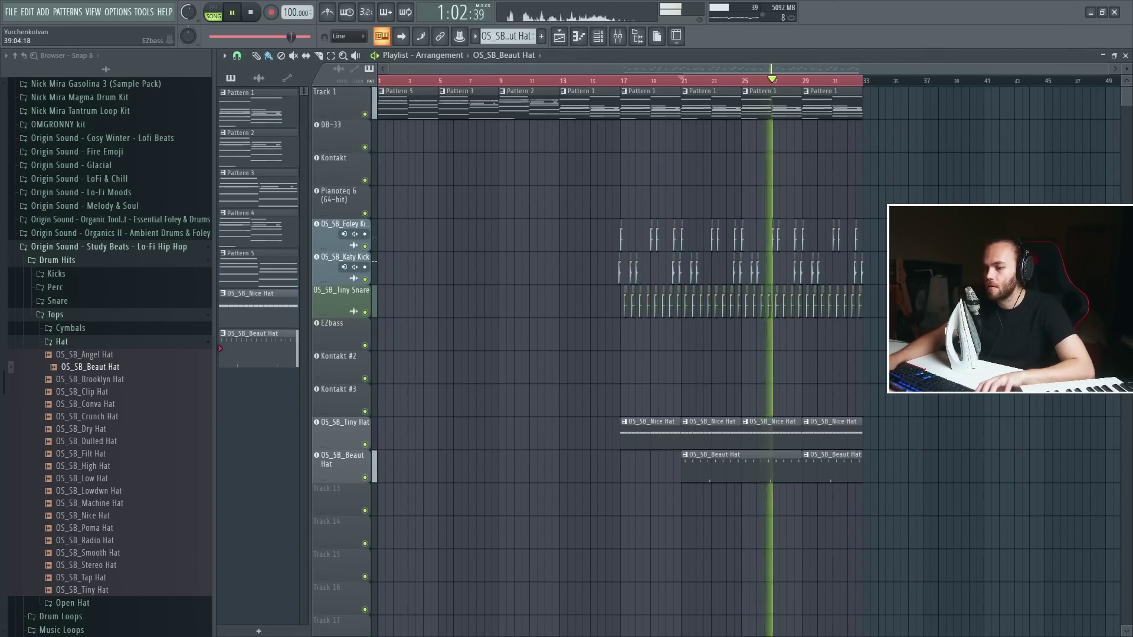
- Load Rev PLATE-140 on the OS_SB_Beaut Hat mixer track and choose its Hi Hat Reverb preset
{"action": "key", "text": "F9"}
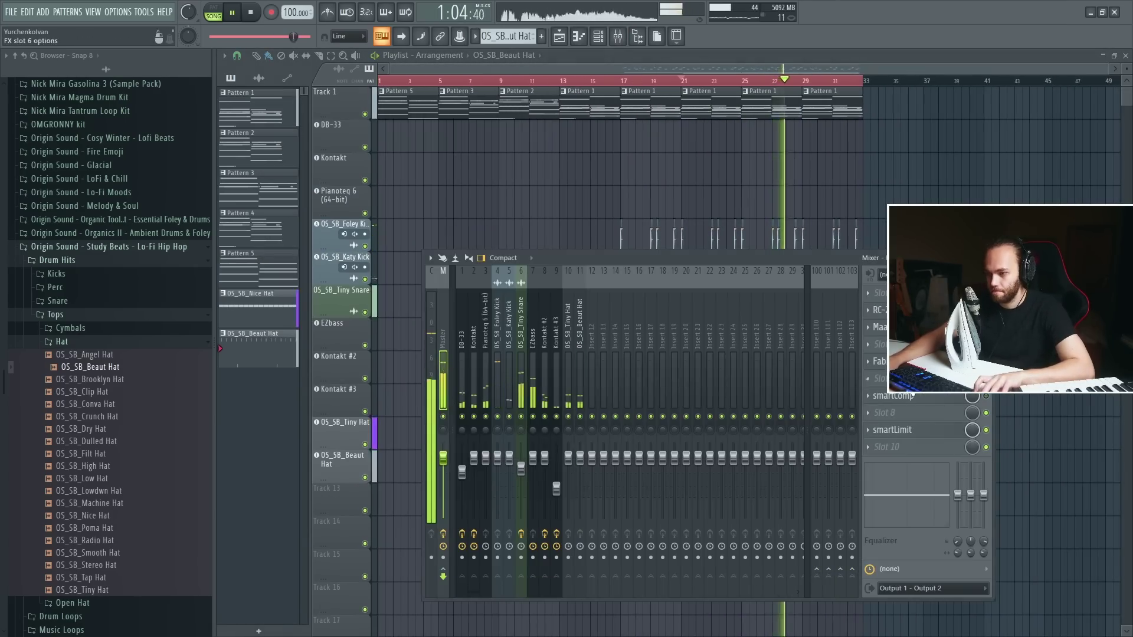
{"action": "key", "text": "F9"}
{"action": "key", "text": "F9"}
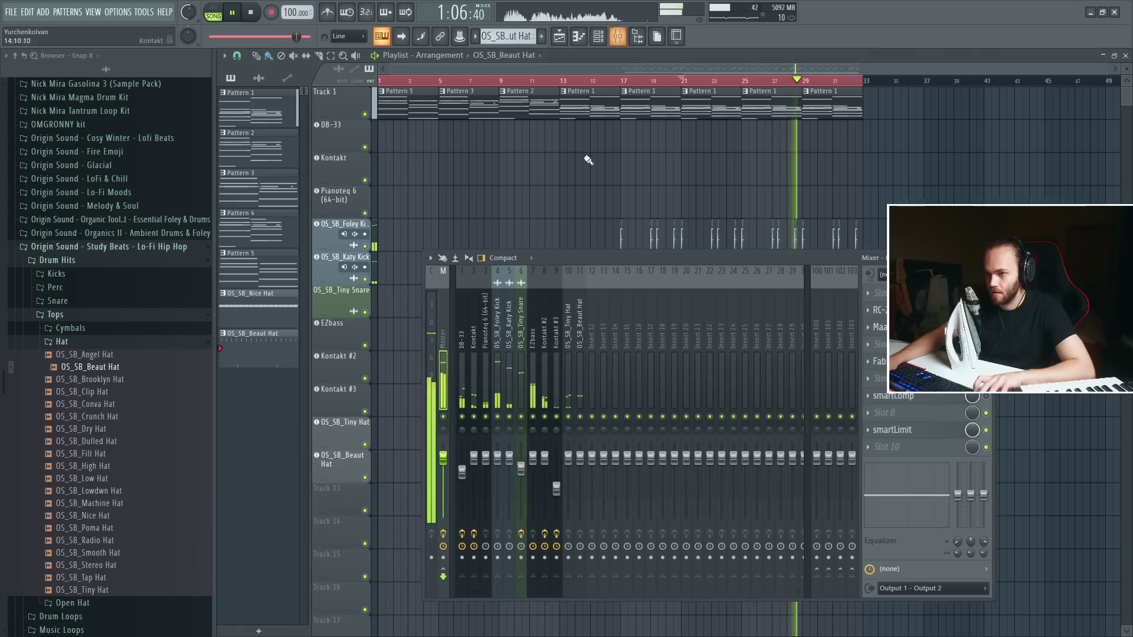
{"action": "right_click", "coordinate": [581, 417]}
{"action": "left_click", "coordinate": [580, 387]}
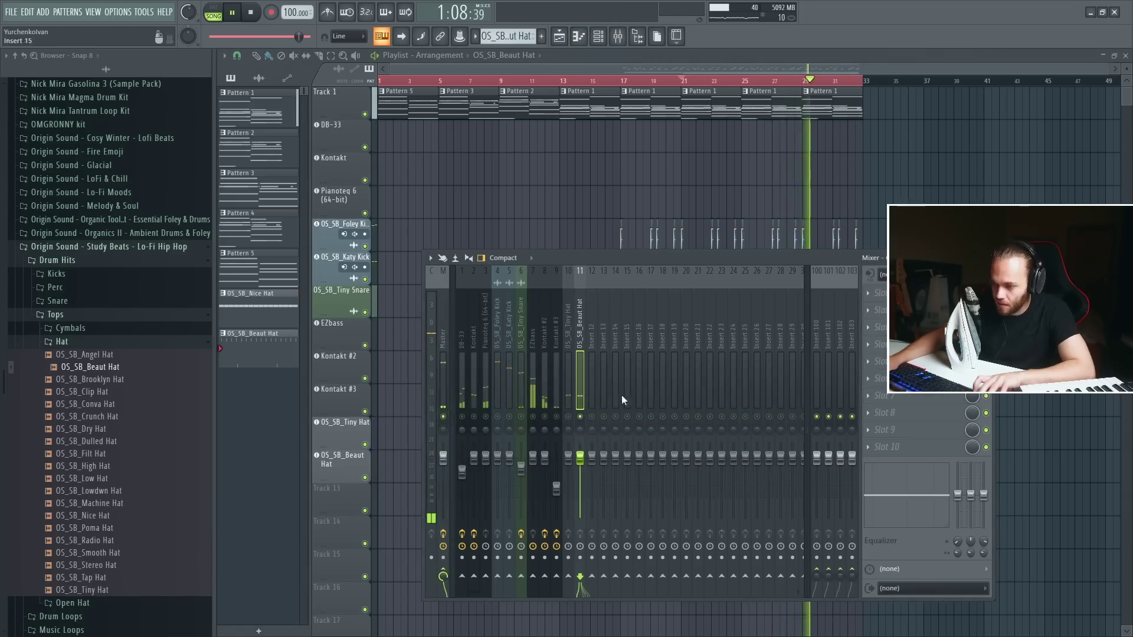
{"action": "left_click", "coordinate": [868, 361]}
{"action": "mouse_move", "coordinate": [880, 372]}
{"action": "left_click", "coordinate": [641, 572]}
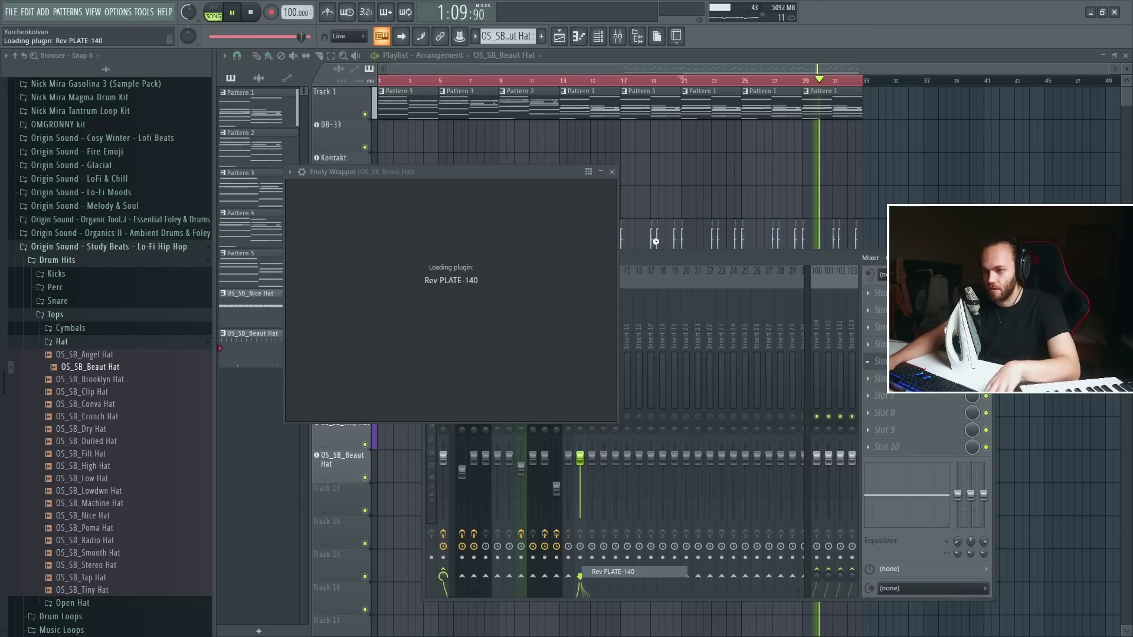
{"action": "left_click", "coordinate": [512, 190]}
{"action": "mouse_move", "coordinate": [550, 225]}
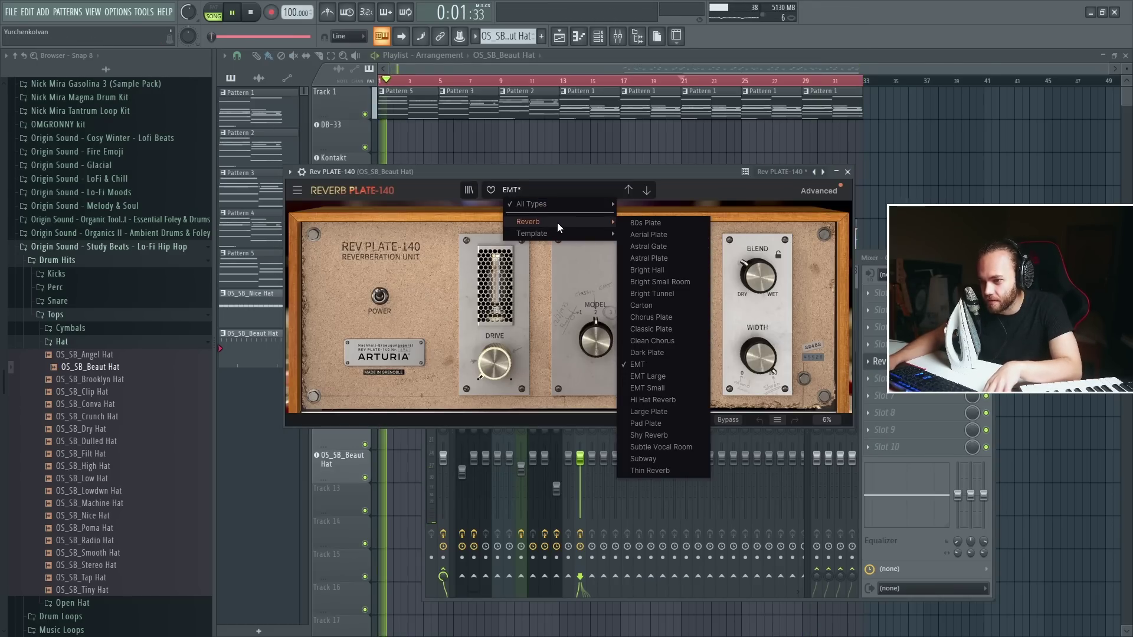
{"action": "left_click", "coordinate": [681, 406]}
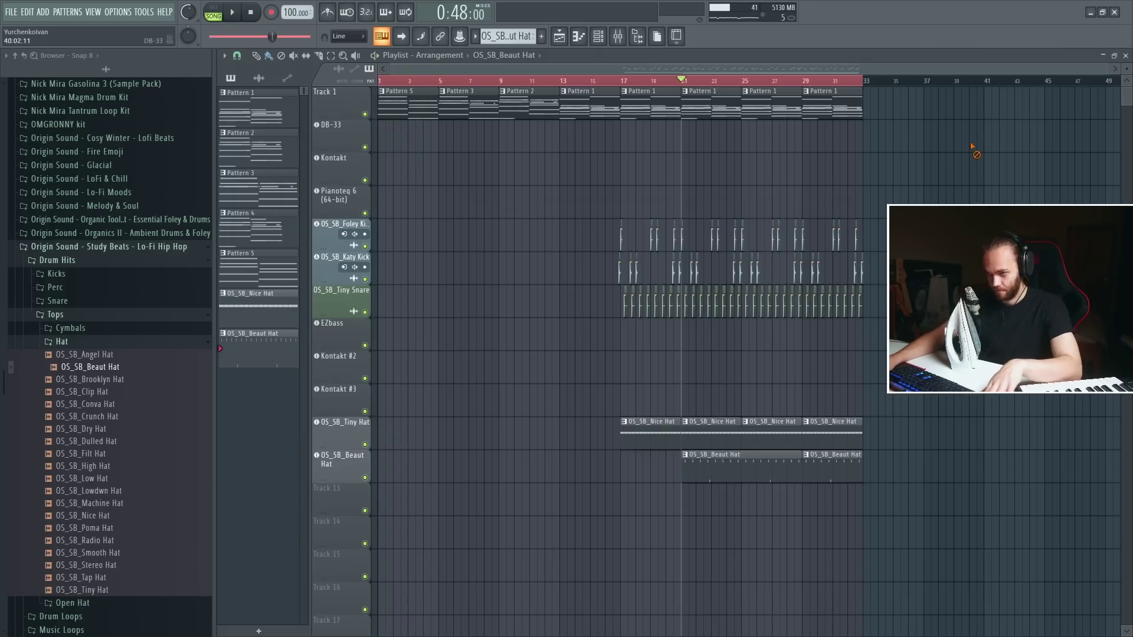
- Play the arrangement from bar 29 and lower the OS_SB_Beaut Hat mixer track's volume to sit quietly behind the other drums
{"action": "left_click", "coordinate": [812, 81]}
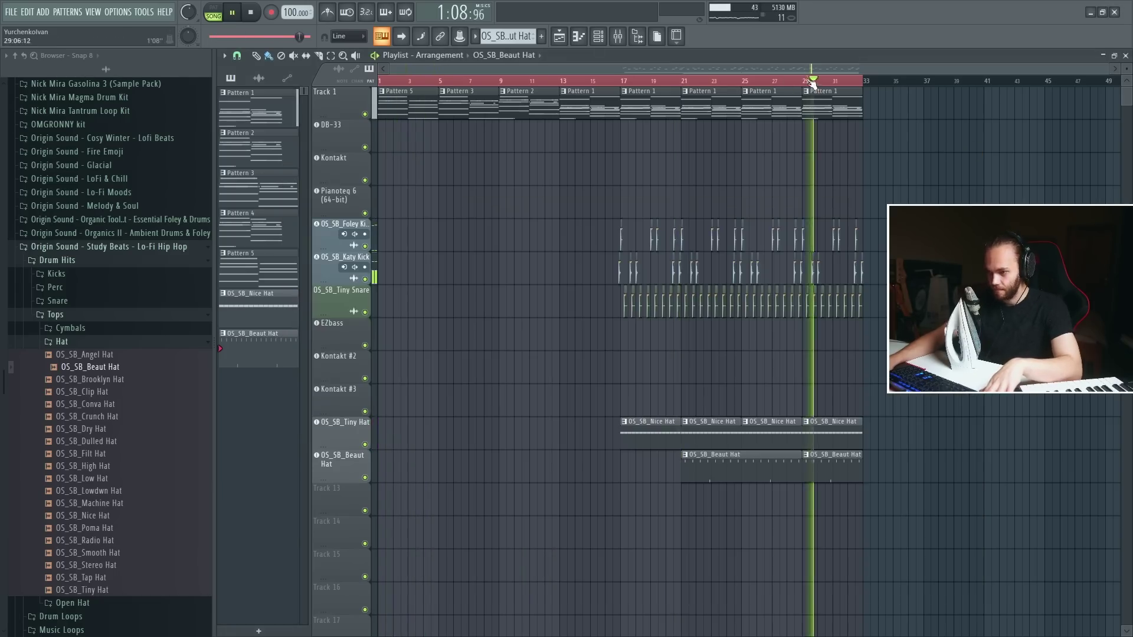
{"action": "left_click", "coordinate": [617, 36]}
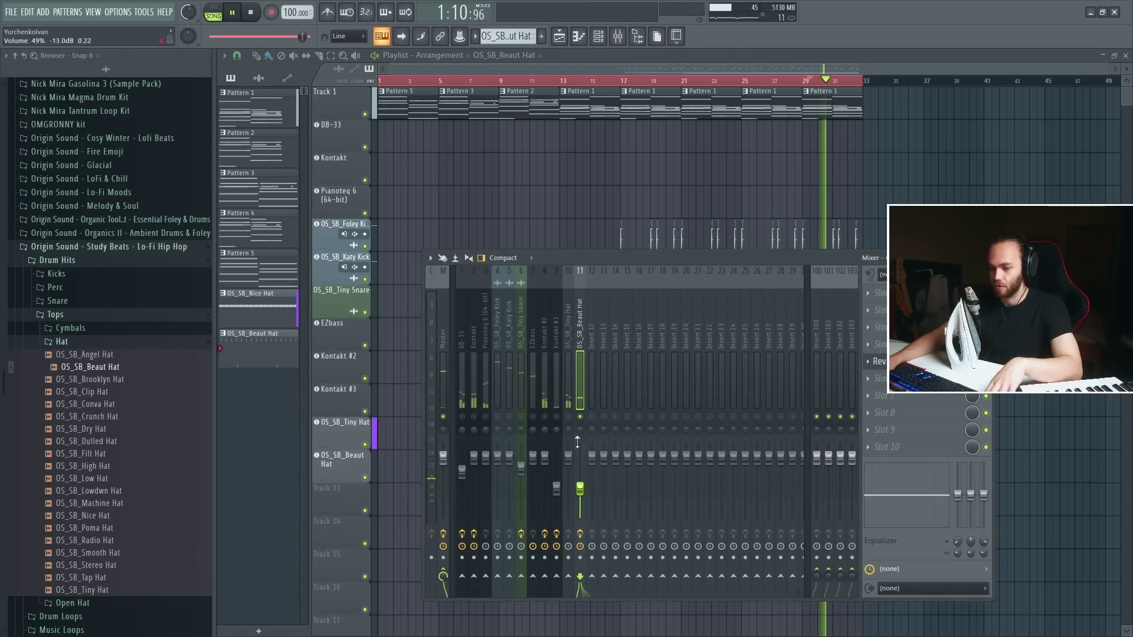
{"action": "right_click", "coordinate": [583, 421]}
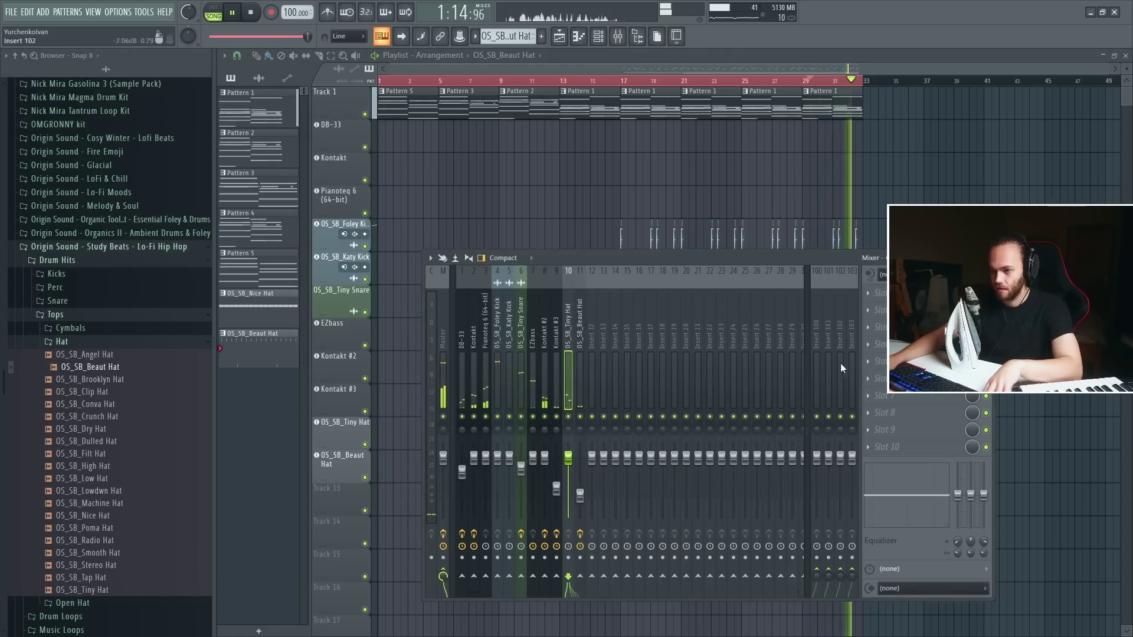
{"action": "left_click", "coordinate": [879, 362]}
{"action": "mouse_move", "coordinate": [882, 372]}
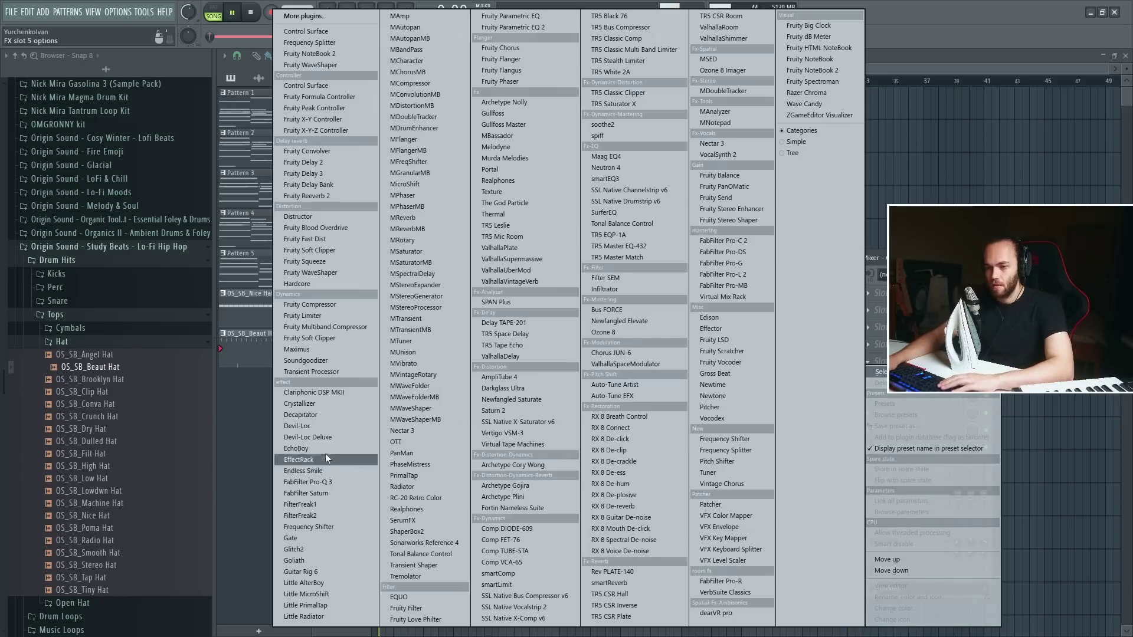
{"action": "left_click", "coordinate": [995, 258]}
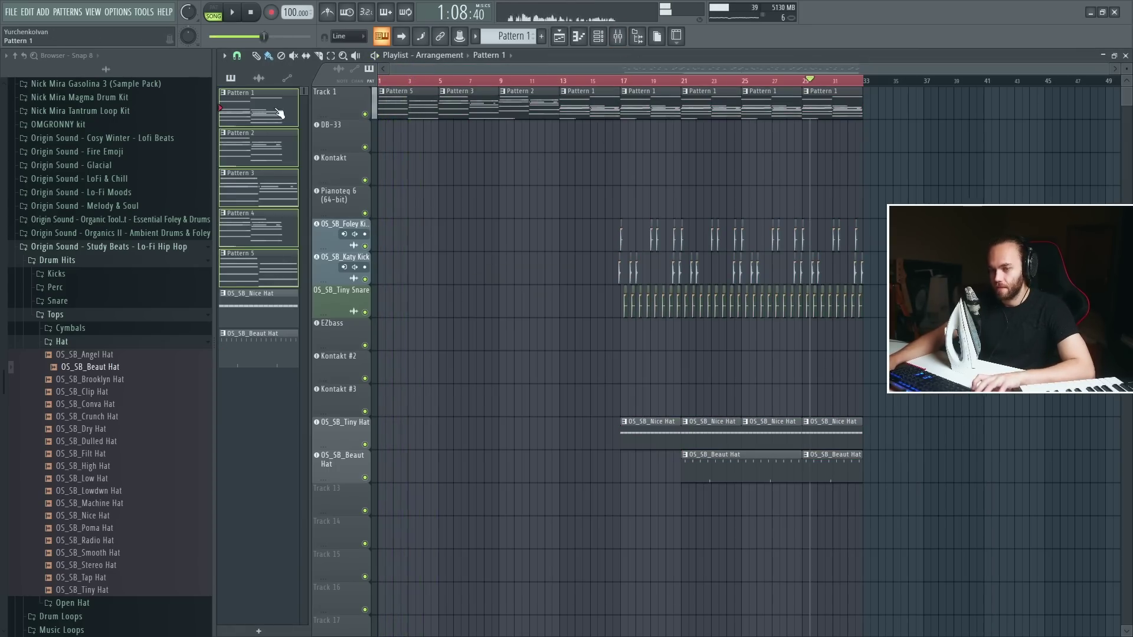
- Transpose Patterns 1 to 5 by -3 semitones and play the arrangement in the new key
{"action": "right_click", "coordinate": [276, 111]}
{"action": "left_click", "coordinate": [344, 221]}
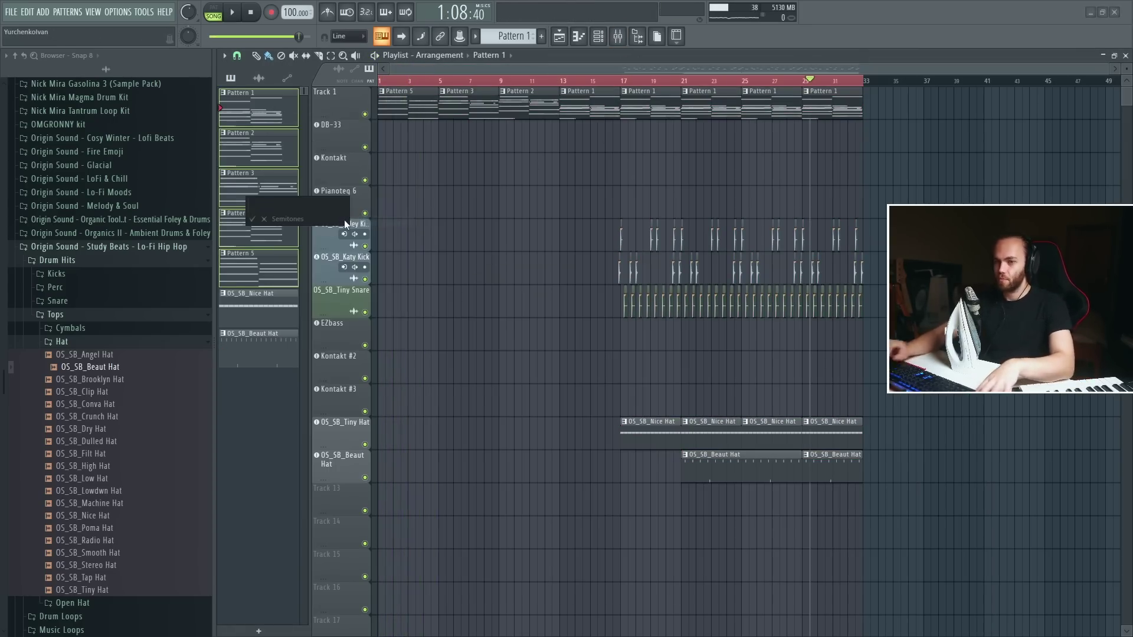
{"action": "type", "text": "-3"}
{"action": "key", "text": "Return"}
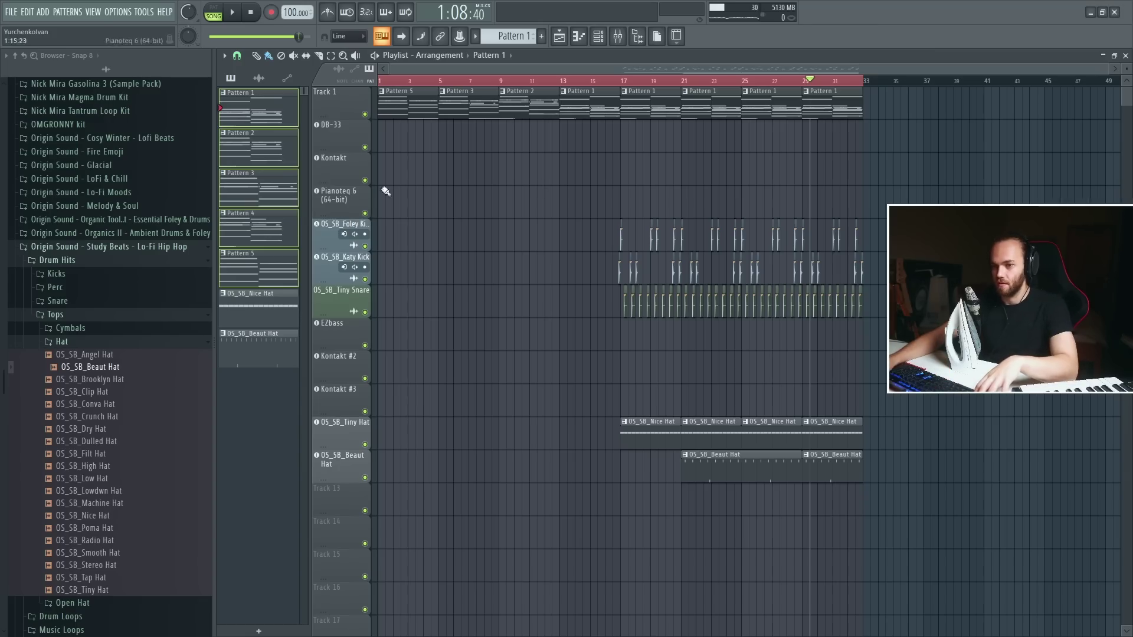
{"action": "key", "text": "space"}
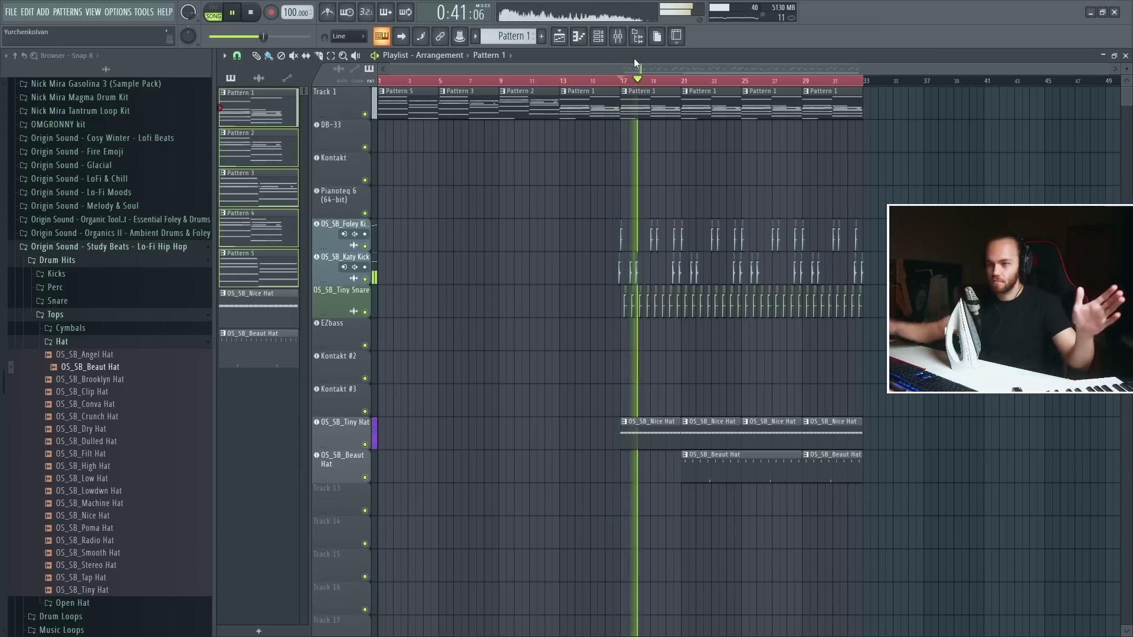
- Set the gain of smartLimit on the Master track to 6.0 dB, then close the plugin and mixer
{"action": "left_click", "coordinate": [619, 38]}
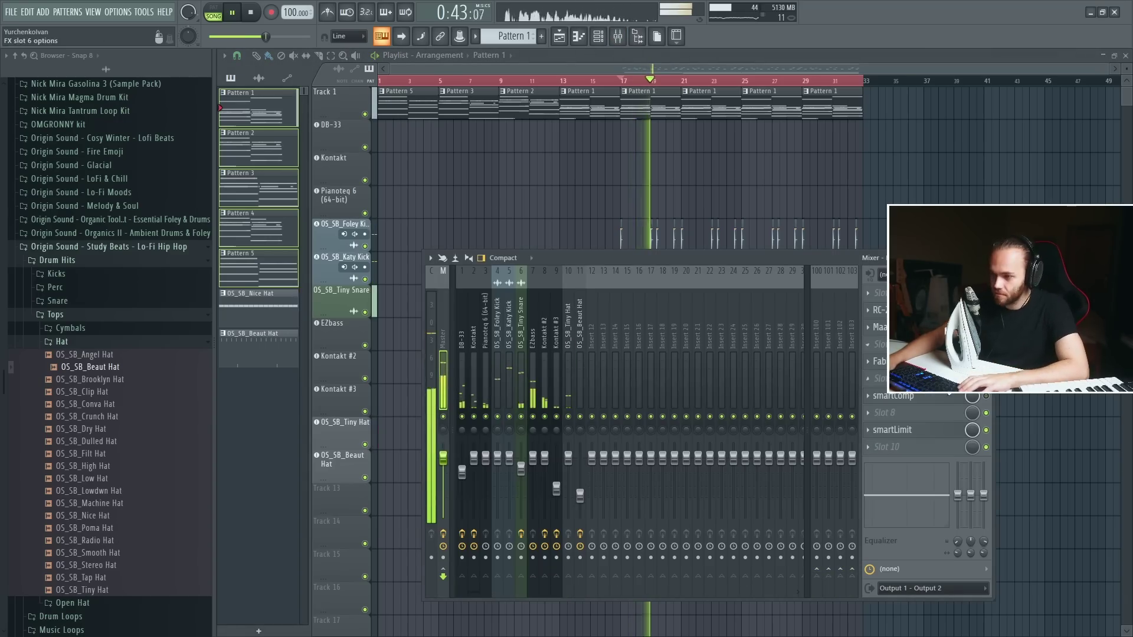
{"action": "left_click", "coordinate": [902, 428]}
{"action": "left_click_drag", "start_coordinate": [500, 383], "coordinate": [498, 399]}
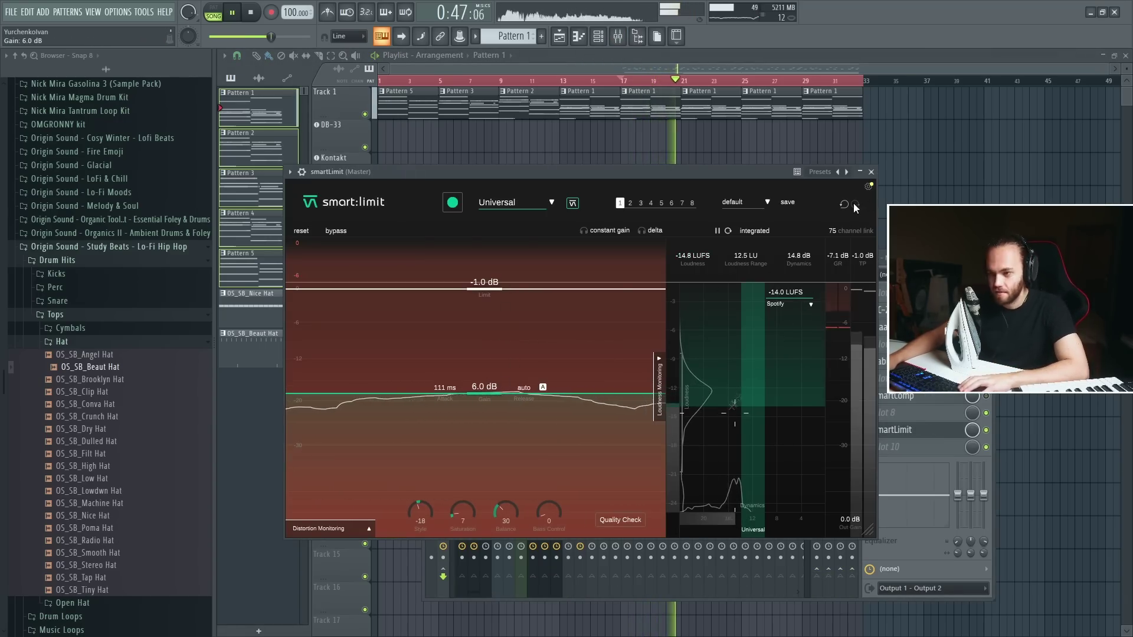
{"action": "left_click", "coordinate": [861, 173]}
{"action": "key", "text": "F9"}
{"action": "left_click", "coordinate": [618, 42]}
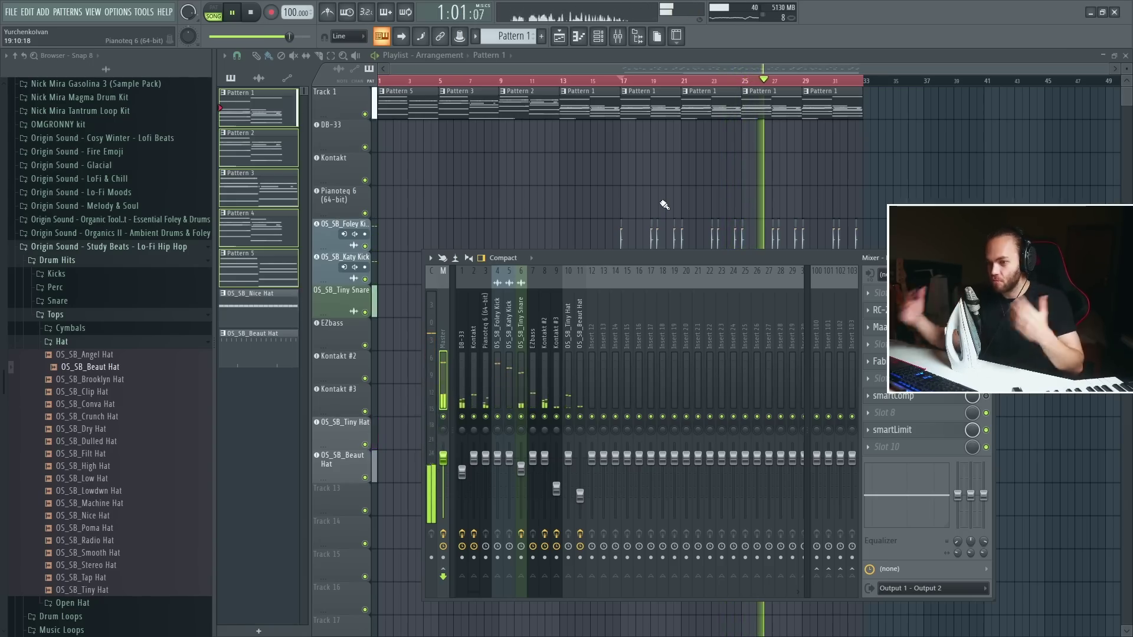
{"action": "key", "text": "F9"}
- In Pattern 1's EZbass part, move the opening A2 notes up one octave to A3
{"action": "double_click", "coordinate": [642, 101]}
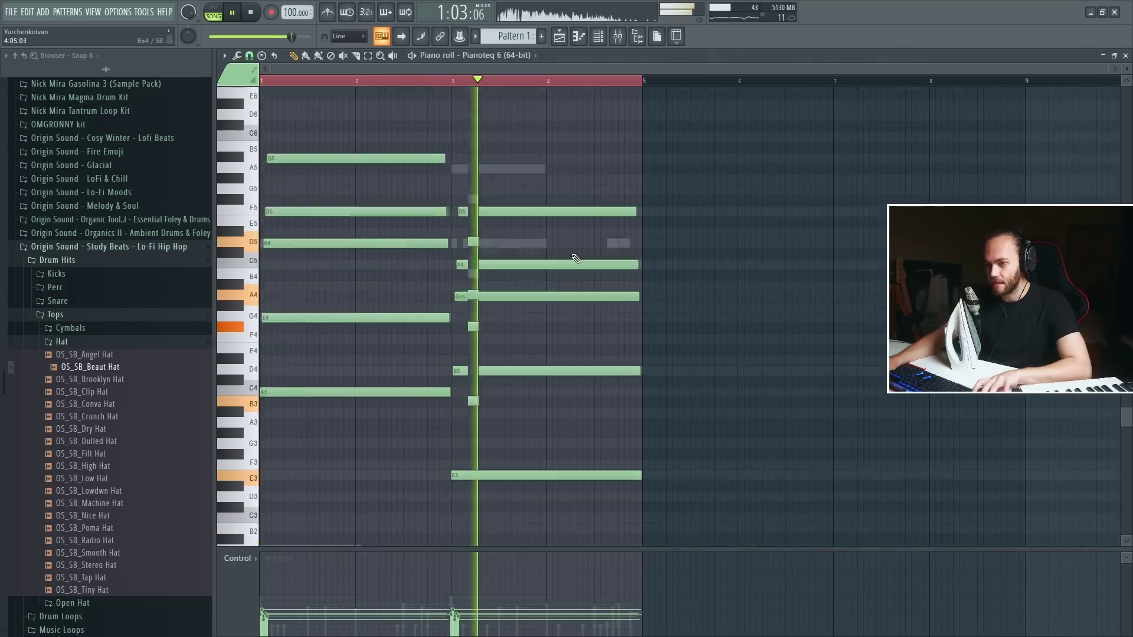
{"action": "right_click", "coordinate": [332, 300]}
{"action": "scroll", "coordinate": [377, 331], "scroll_direction": "up", "scroll_amount": 3}
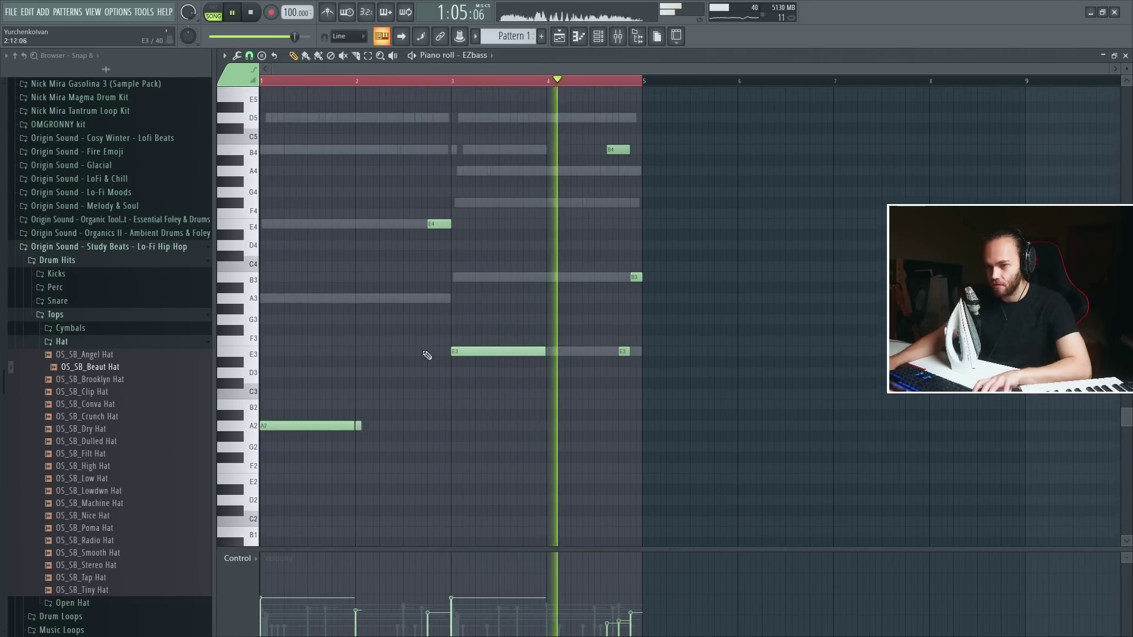
{"action": "left_click_drag", "start_coordinate": [424, 354], "coordinate": [233, 495]}
{"action": "key", "text": "ctrl+Up"}
{"action": "left_click", "coordinate": [877, 232], "text": "ctrl"}
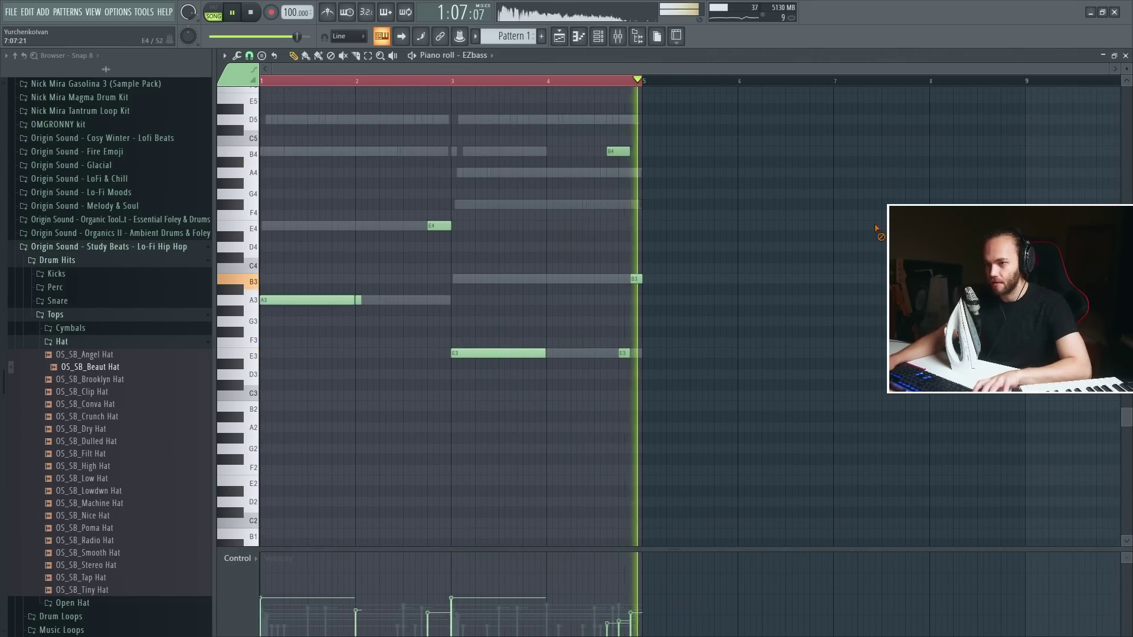
- Add short D5 and B4 bass notes leading into the E4 note at the end of bar 2
{"action": "scroll", "coordinate": [422, 316], "scroll_direction": "up", "scroll_amount": 3}
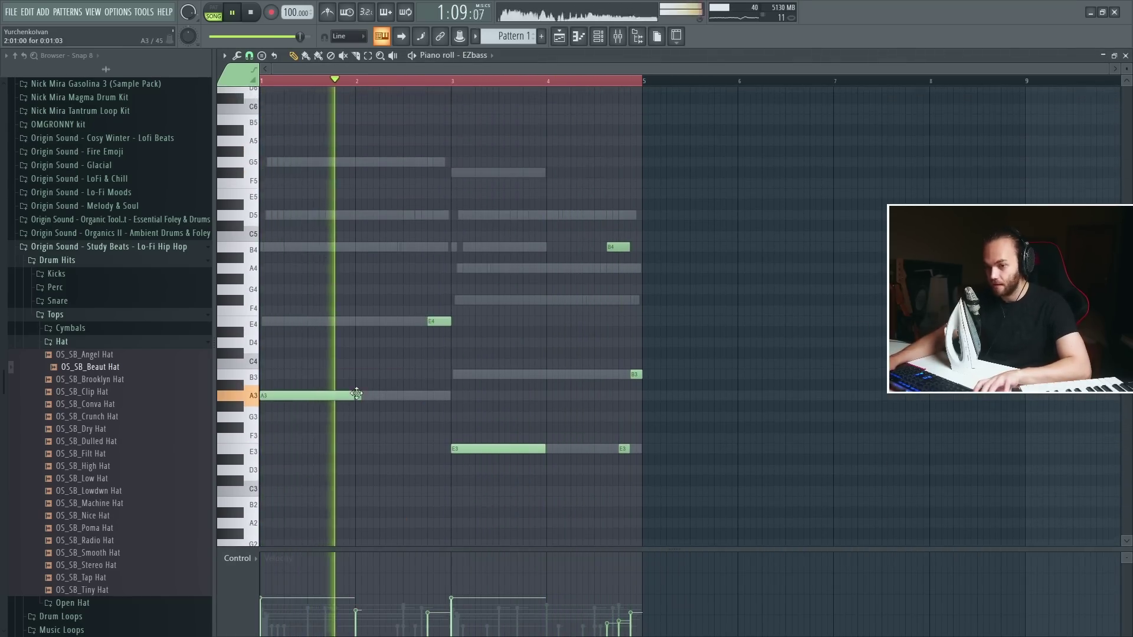
{"action": "scroll", "coordinate": [393, 347], "scroll_direction": "up", "scroll_amount": 3}
{"action": "left_click", "coordinate": [443, 215]}
{"action": "left_click", "coordinate": [455, 247]}
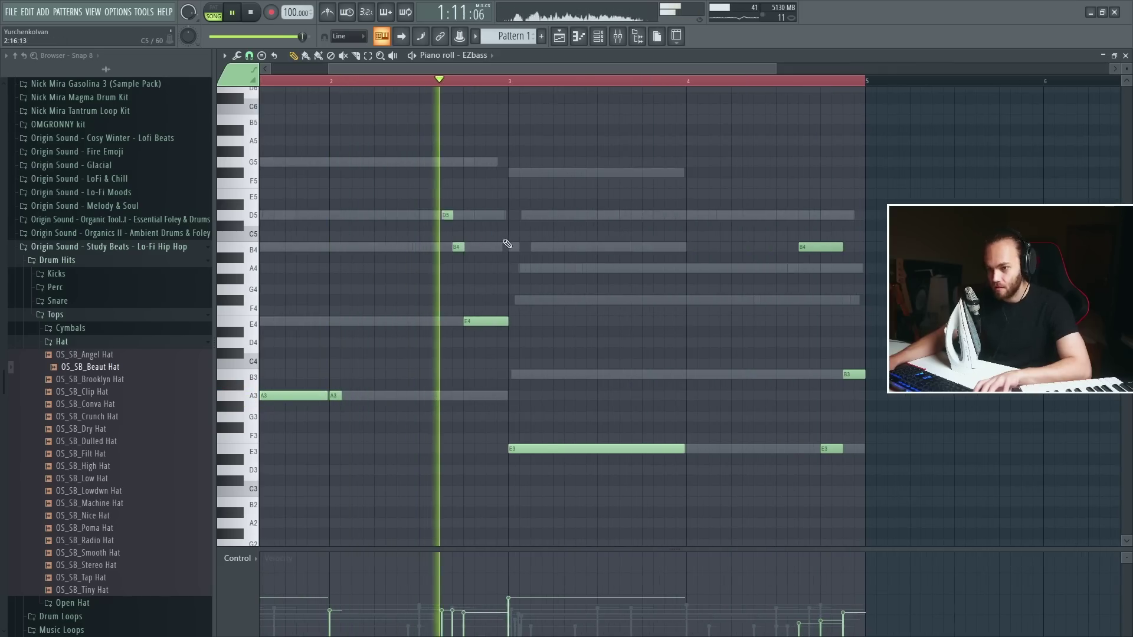
{"action": "left_click_drag", "start_coordinate": [419, 158], "coordinate": [467, 253]}
{"action": "key", "text": "Escape"}
{"action": "key", "text": "Escape"}
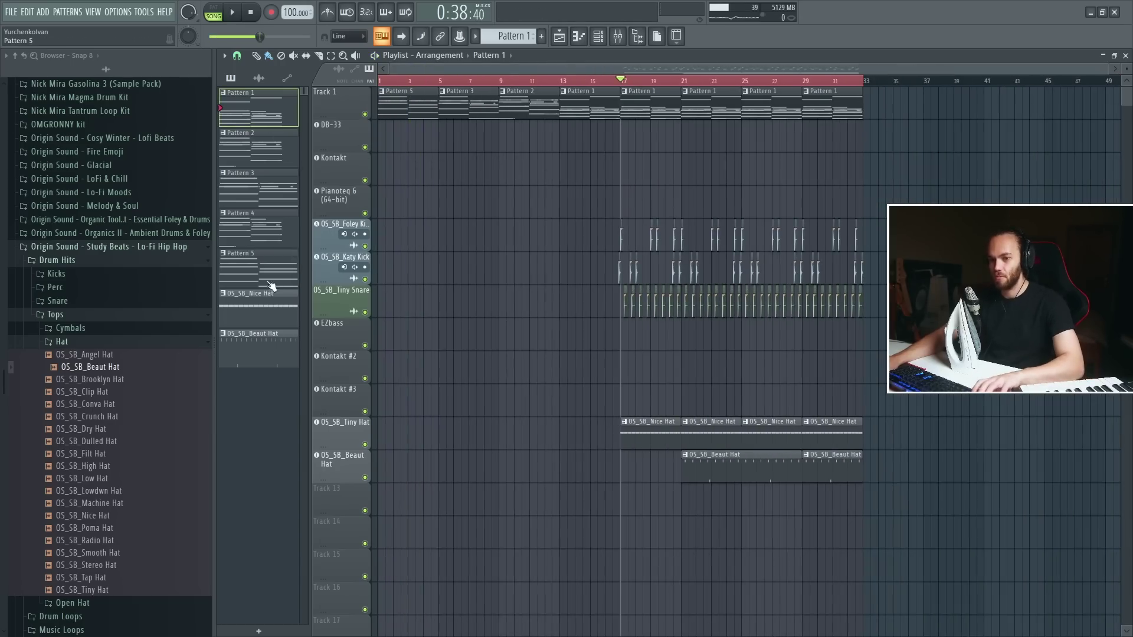
- Transpose Patterns 1 to 5 upward together and start playback from bar 17
{"action": "right_click", "coordinate": [269, 282]}
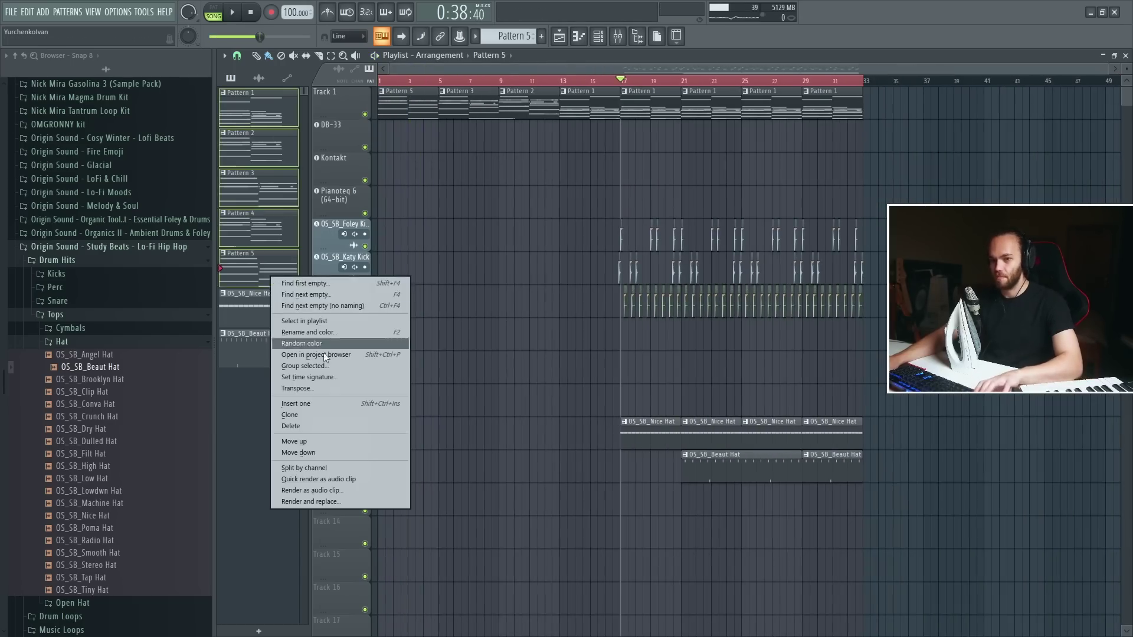
{"action": "left_click", "coordinate": [345, 388]}
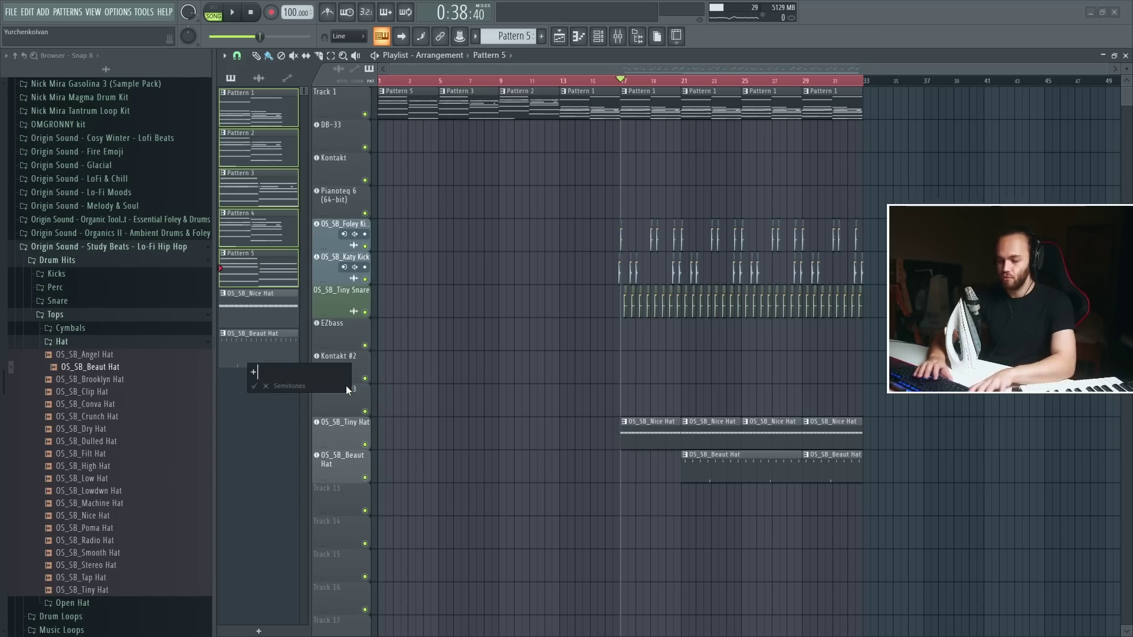
{"action": "key", "text": "Escape"}
{"action": "key", "text": "space"}
- Listen through the drum section while examining the mixer levels, Pattern 1's Pianoteq 6 chords and the playlist from bar 17 onward
{"action": "scroll", "coordinate": [671, 159], "scroll_direction": "up", "scroll_amount": 3}
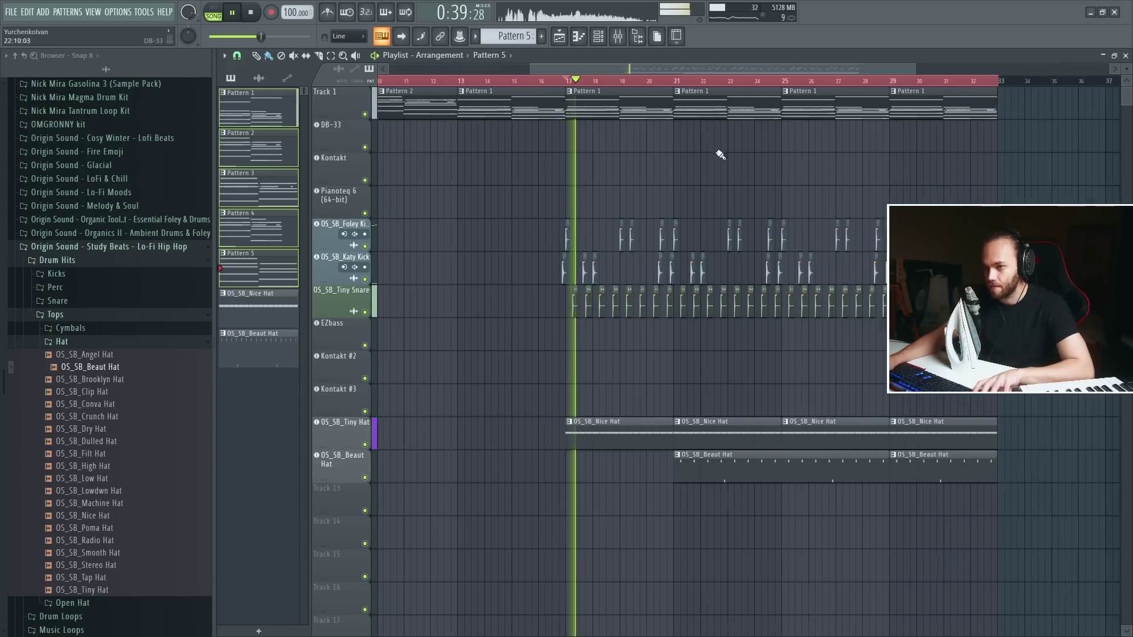
{"action": "left_click", "coordinate": [618, 36]}
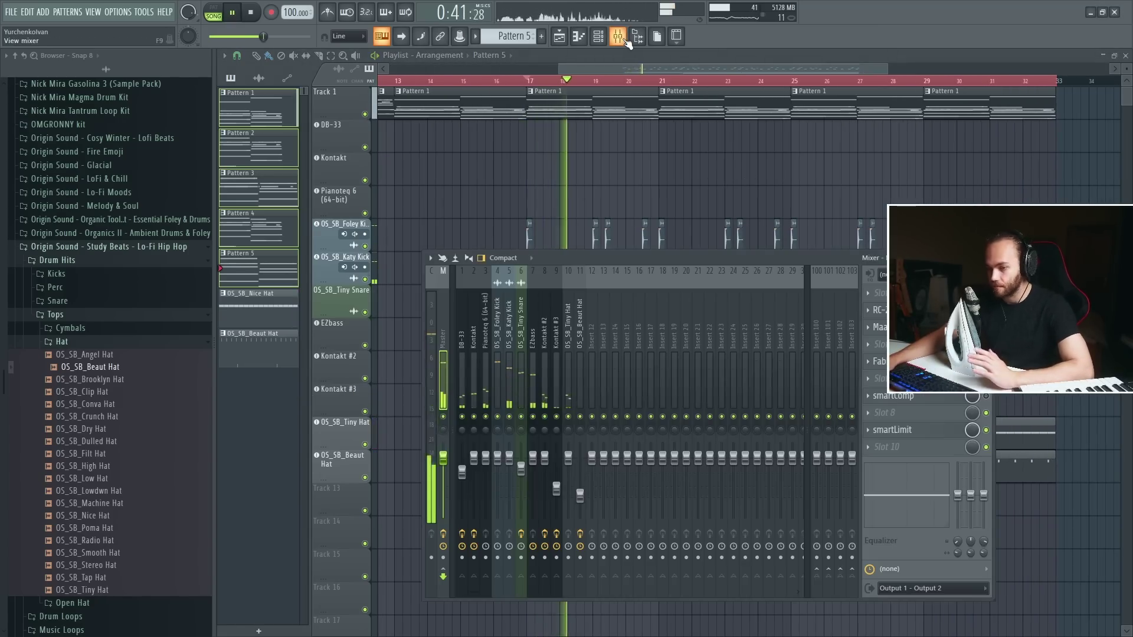
{"action": "double_click", "coordinate": [606, 115]}
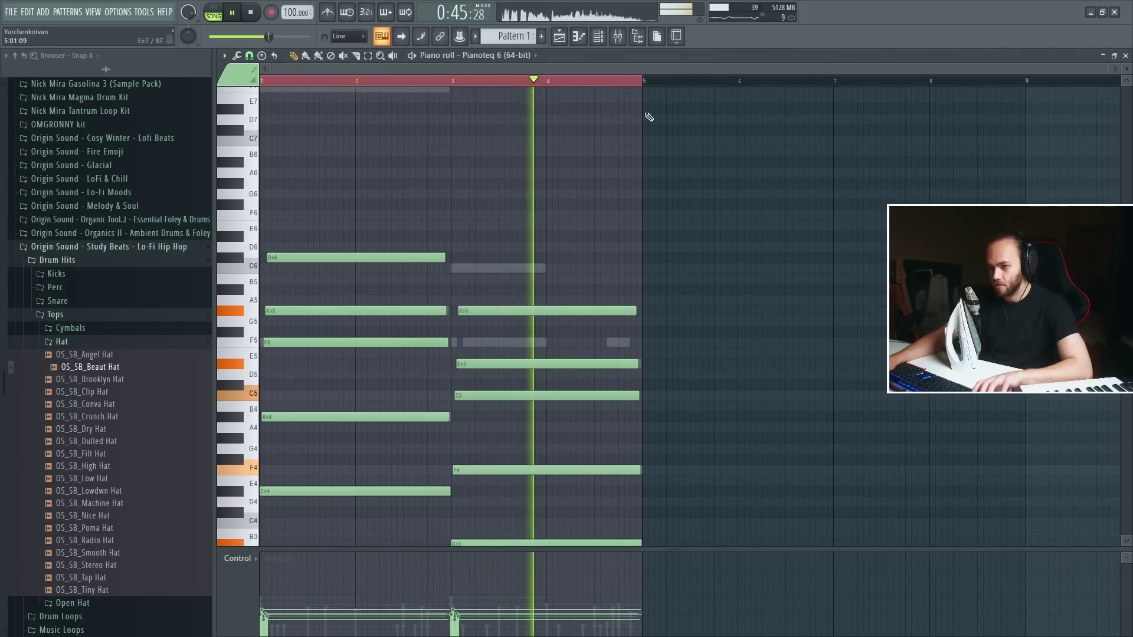
{"action": "left_click", "coordinate": [617, 37]}
{"action": "left_click", "coordinate": [617, 36]}
{"action": "left_click", "coordinate": [559, 36]}
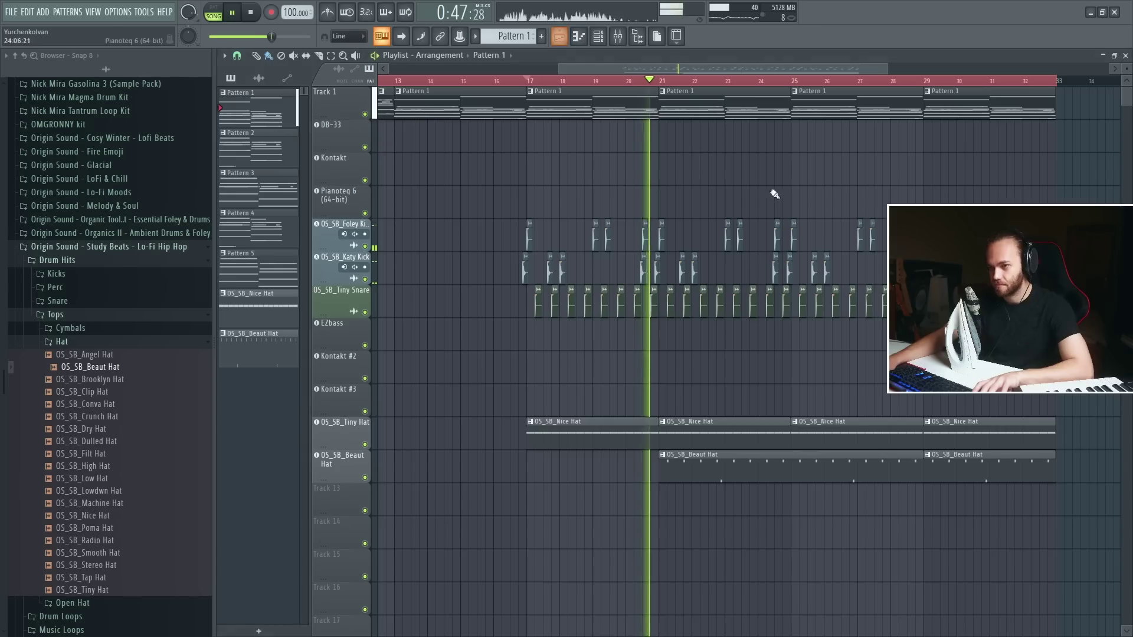
{"action": "left_click", "coordinate": [618, 36]}
{"action": "left_click", "coordinate": [619, 37]}
{"action": "left_click", "coordinate": [618, 36]}
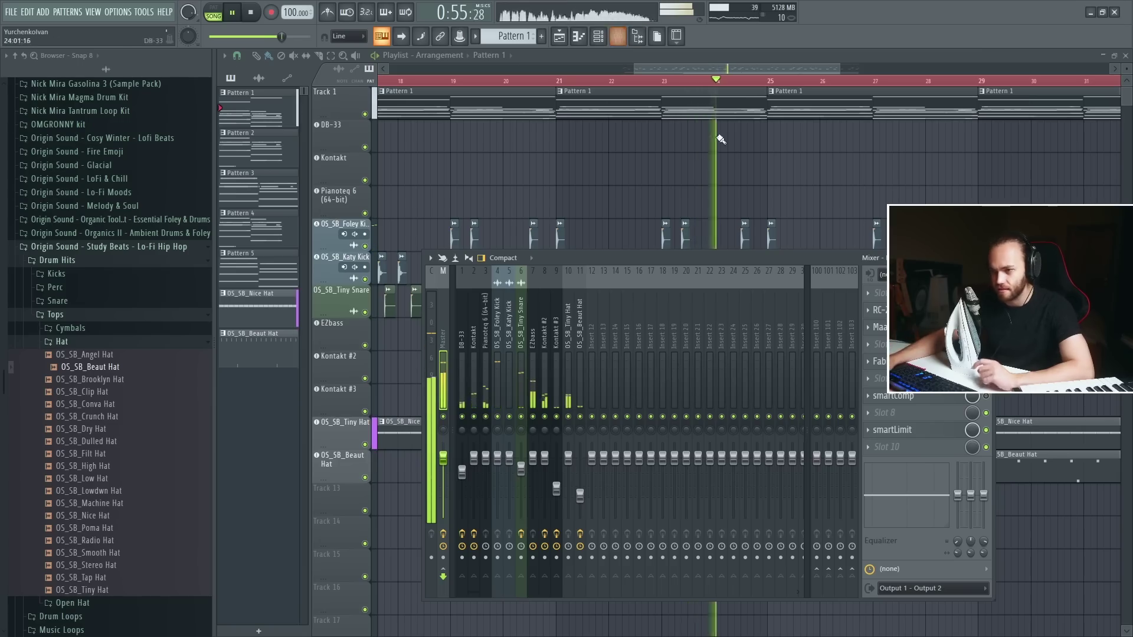
{"action": "right_click", "coordinate": [720, 139]}
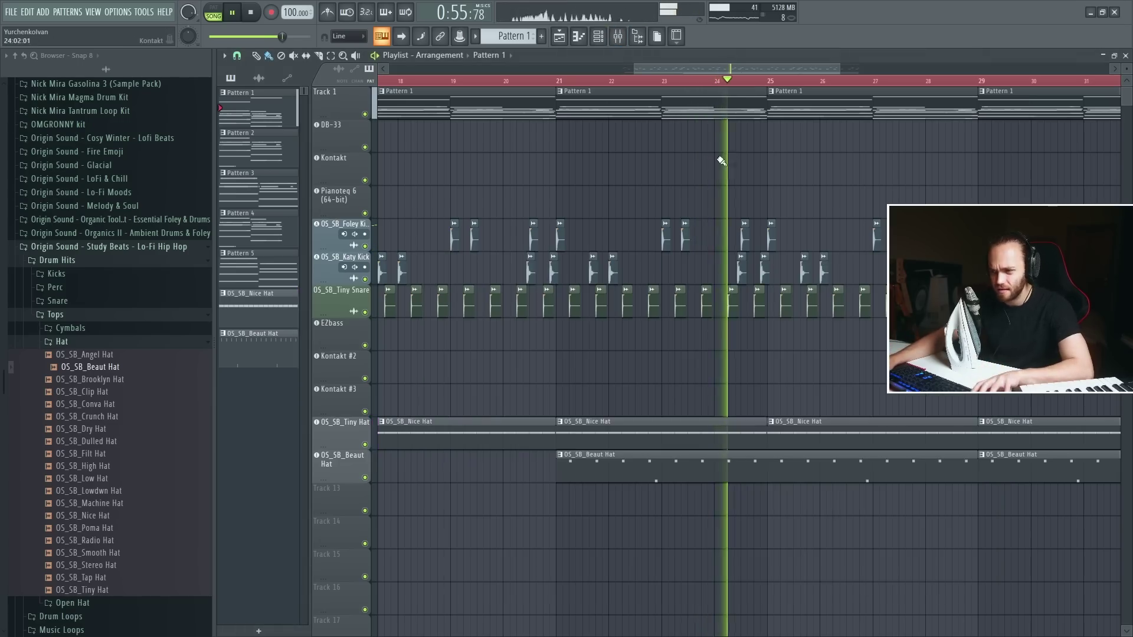
{"action": "scroll", "coordinate": [723, 160], "scroll_direction": "down", "scroll_amount": 5}
{"action": "scroll", "coordinate": [834, 179], "scroll_direction": "up", "scroll_amount": 4}
{"action": "right_click", "coordinate": [711, 171]}
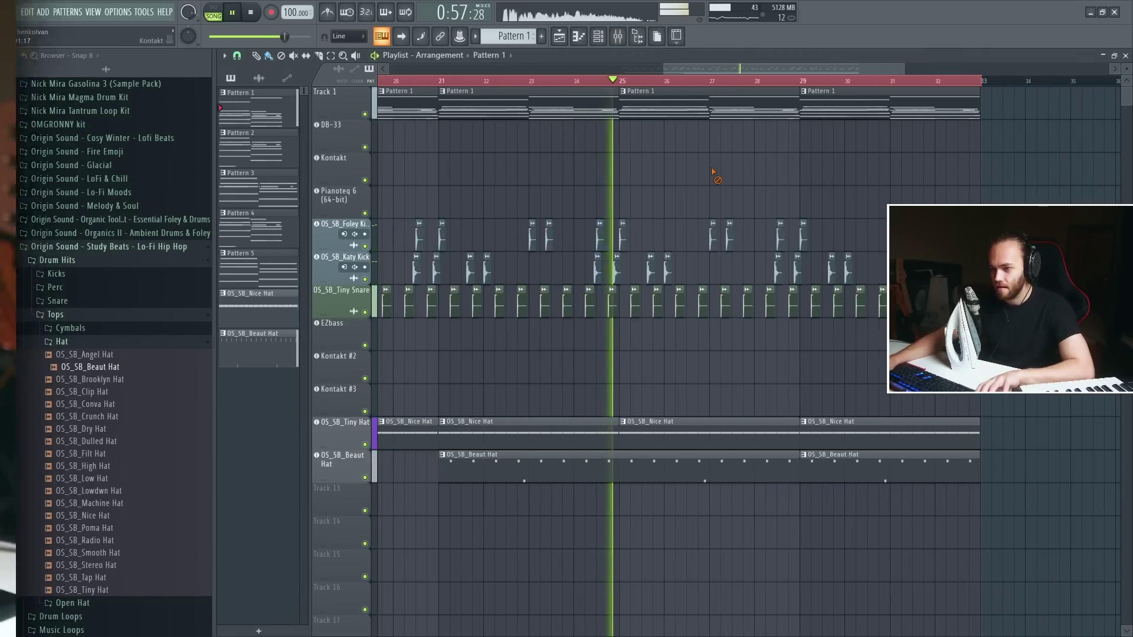